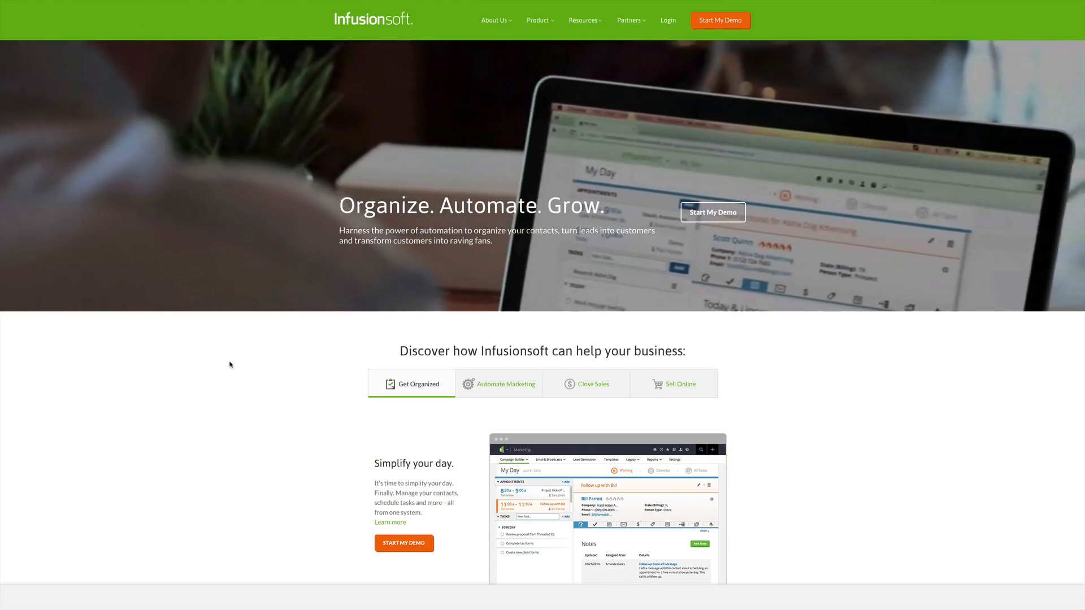
scroll(231, 363, down, 1)
scroll(232, 364, down, 2)
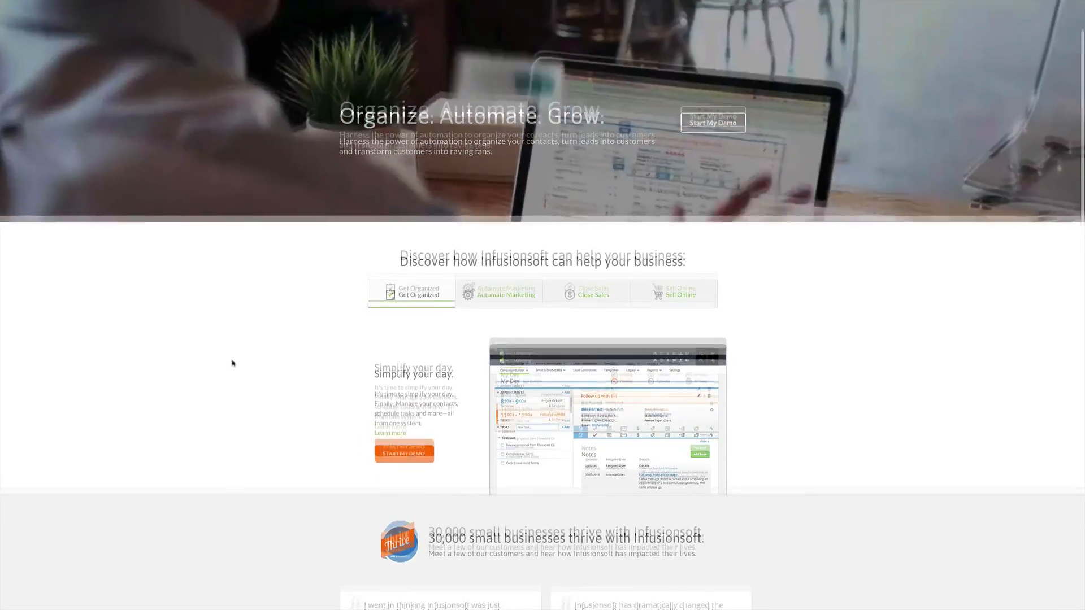
scroll(232, 363, down, 2)
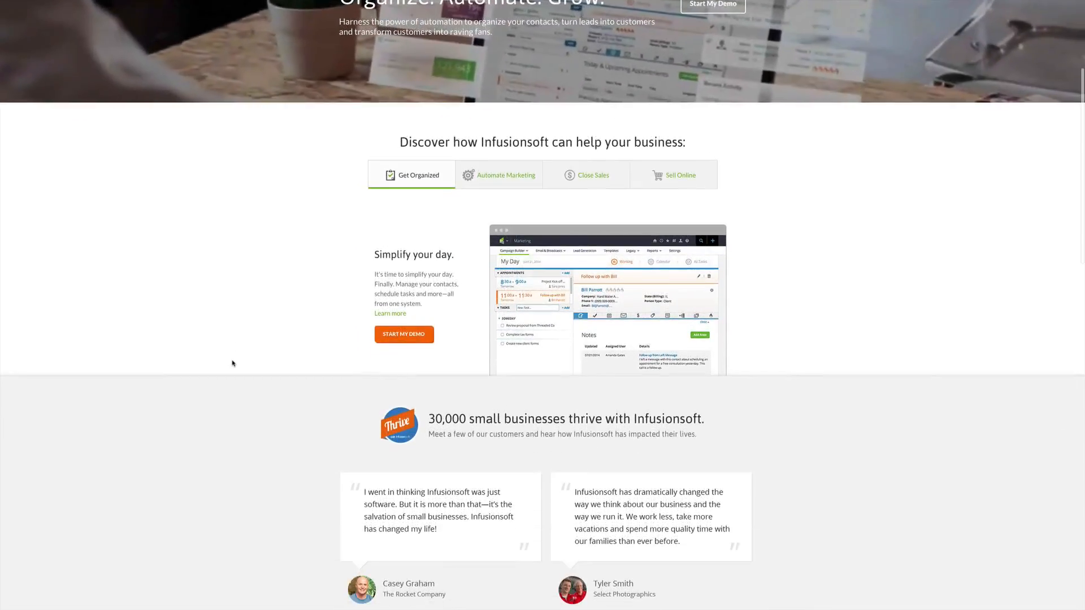
scroll(232, 364, up, 4)
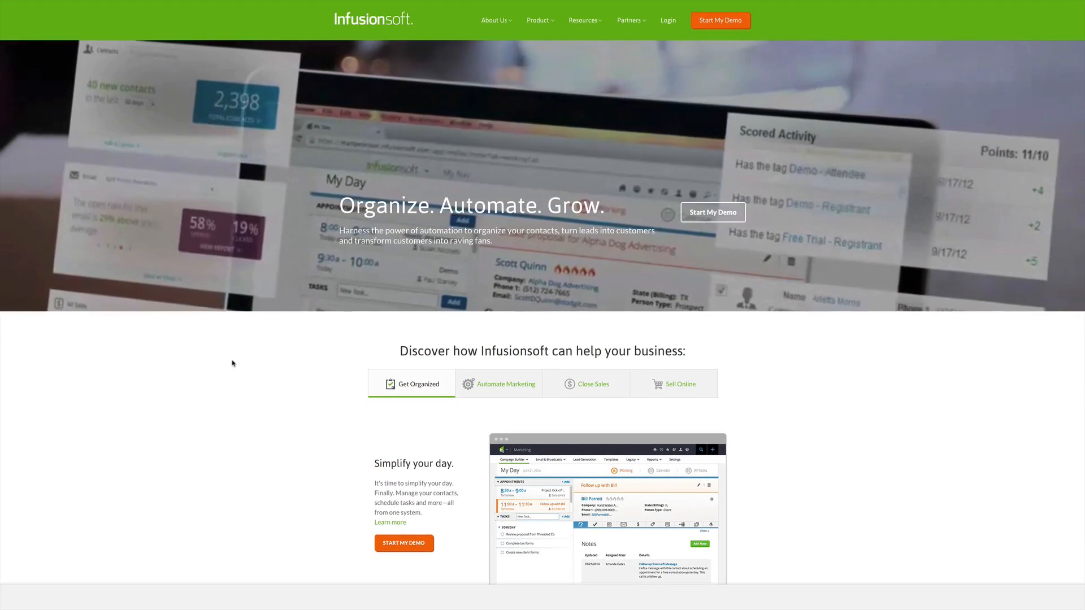
Switch to ClickFunnels and duplicate the "FB - Client Meeting Lead Magnet" funnel in the WP Elevation group.
click(229, 20)
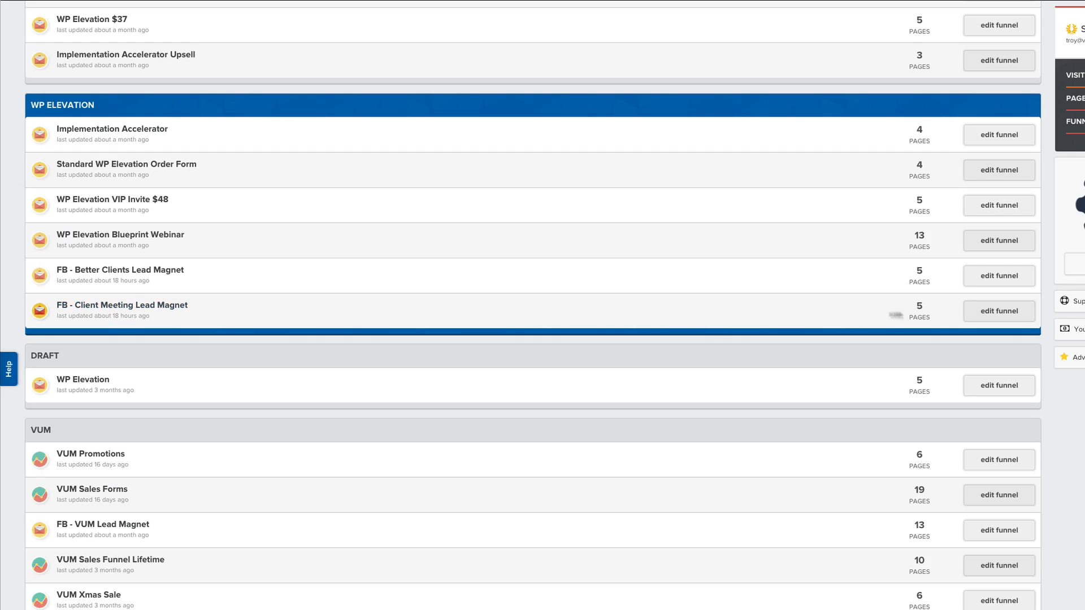
click(981, 315)
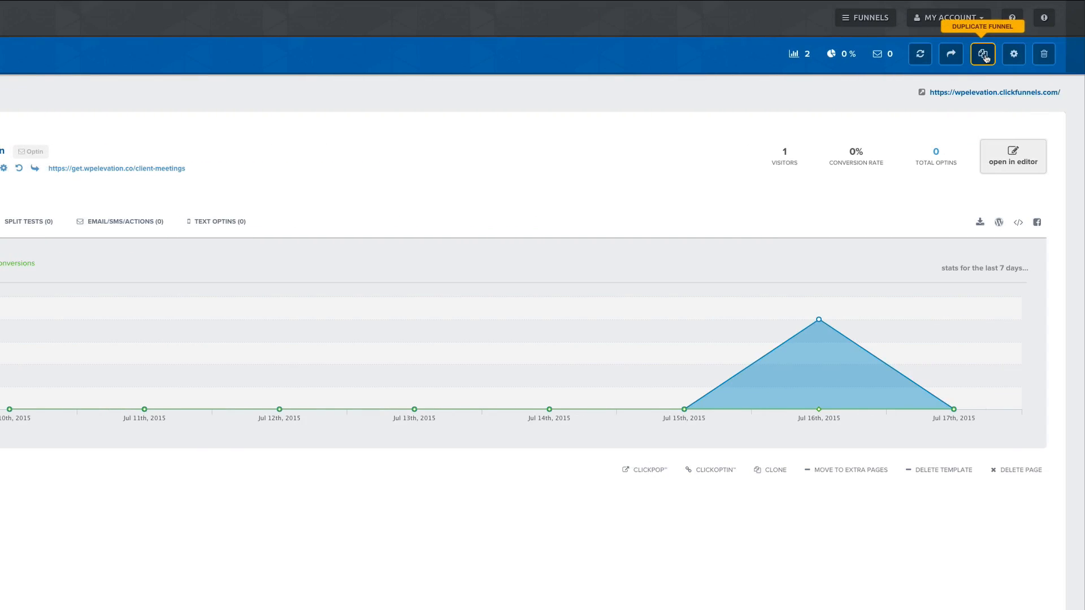
click(984, 57)
click(534, 116)
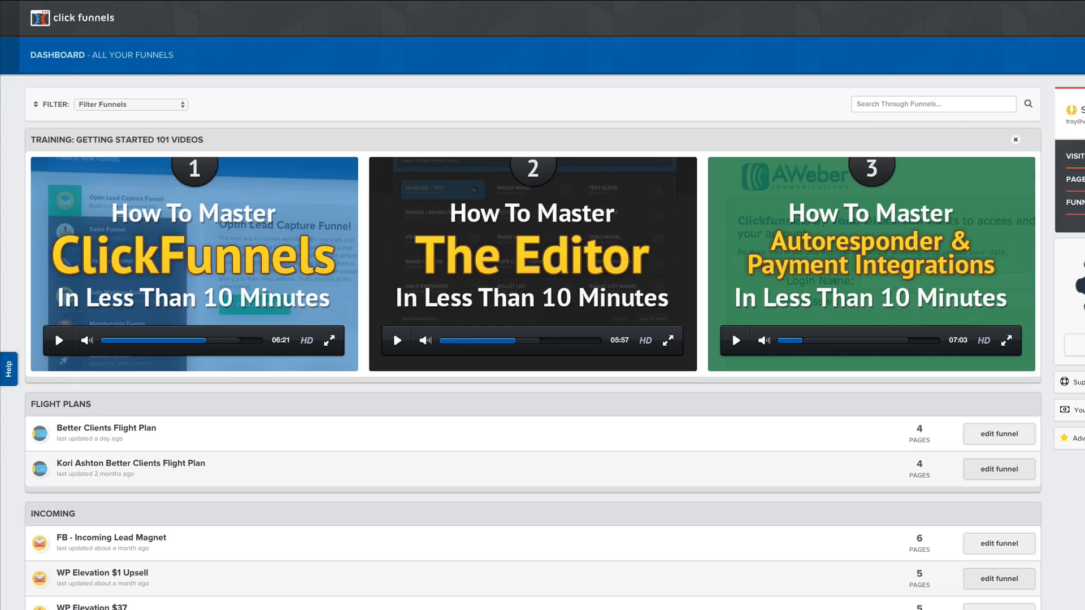
Refresh the funnel dashboard and open the copied Client Meeting Lead Magnet funnel in the WP Elevation group for editing.
scroll(17, 468, down, 2)
scroll(17, 468, down, 3)
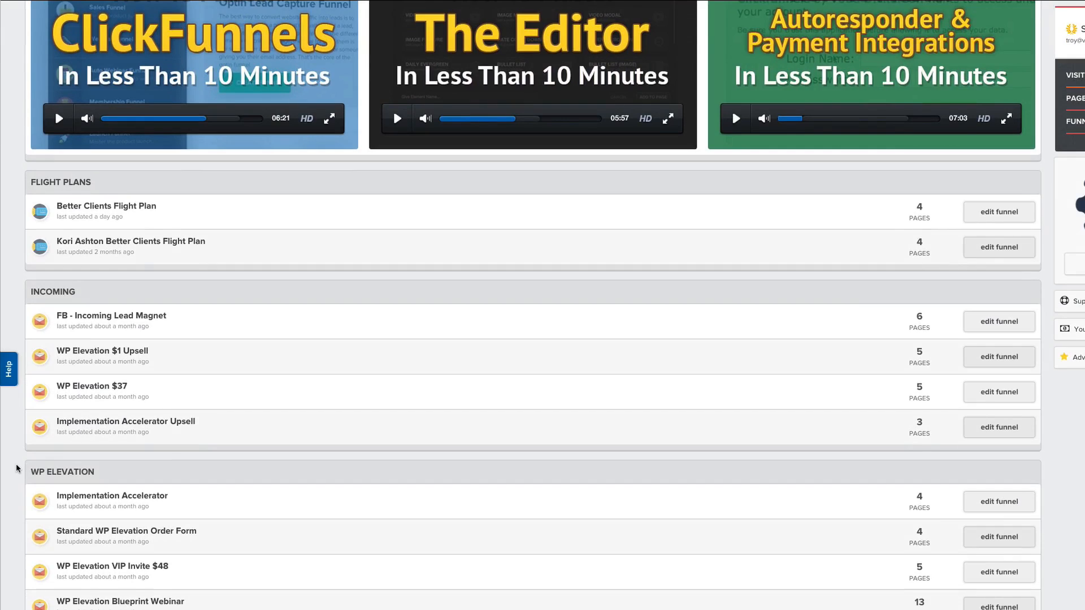
key(super+r)
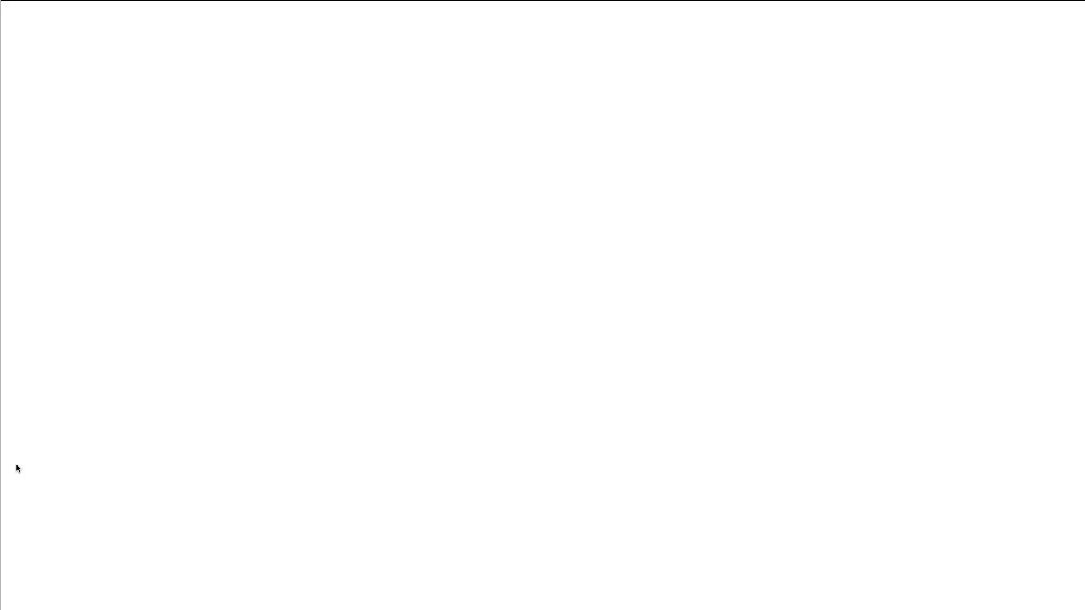
scroll(16, 468, down, 3)
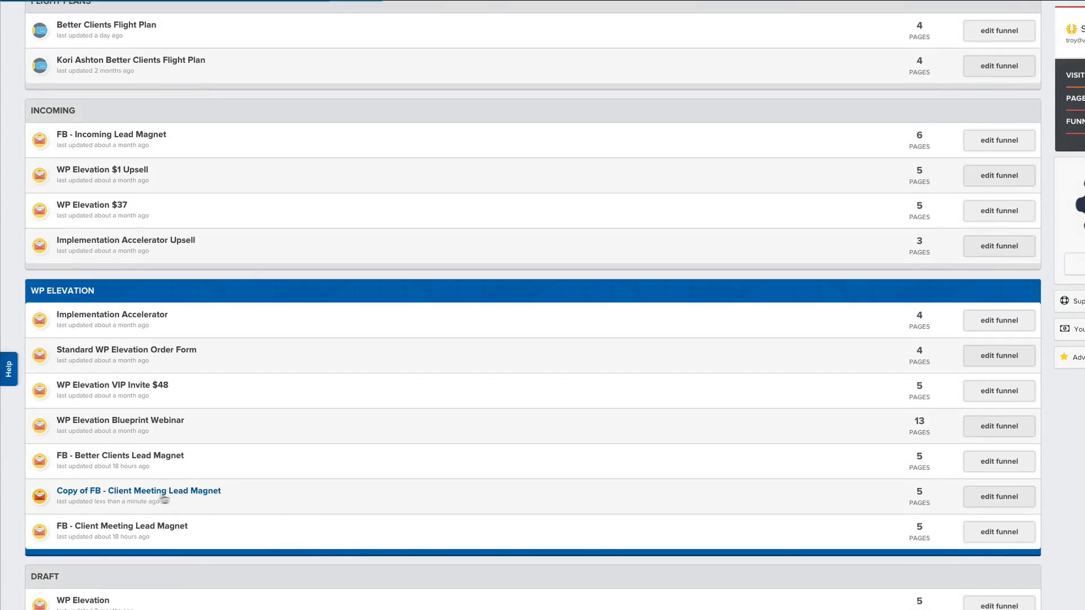
click(978, 503)
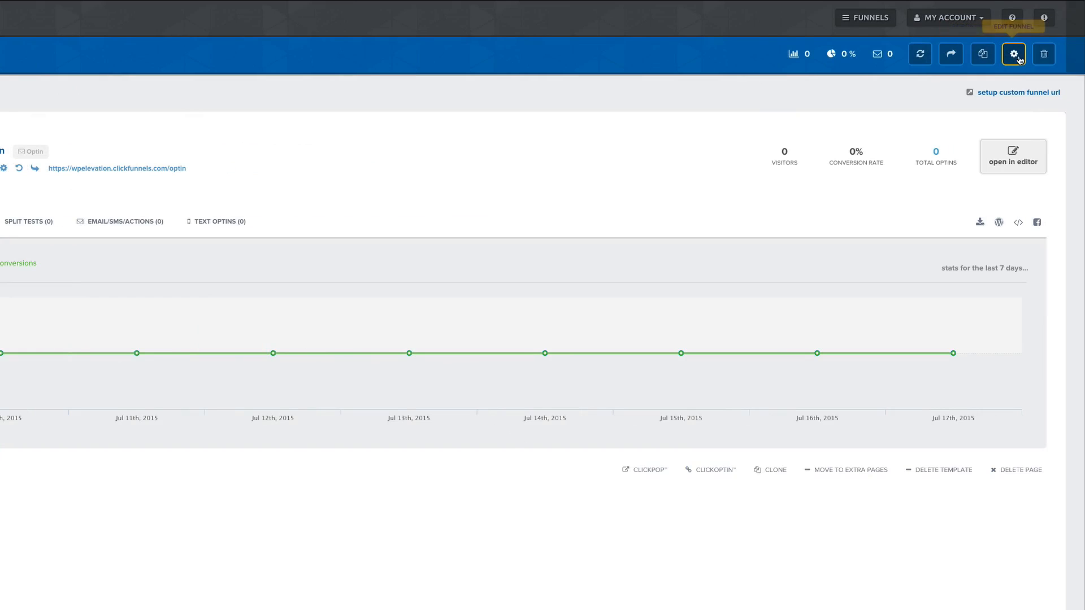
Rename the copied funnel as "Proposals Lead Magnet" in its funnel settings.
click(1015, 58)
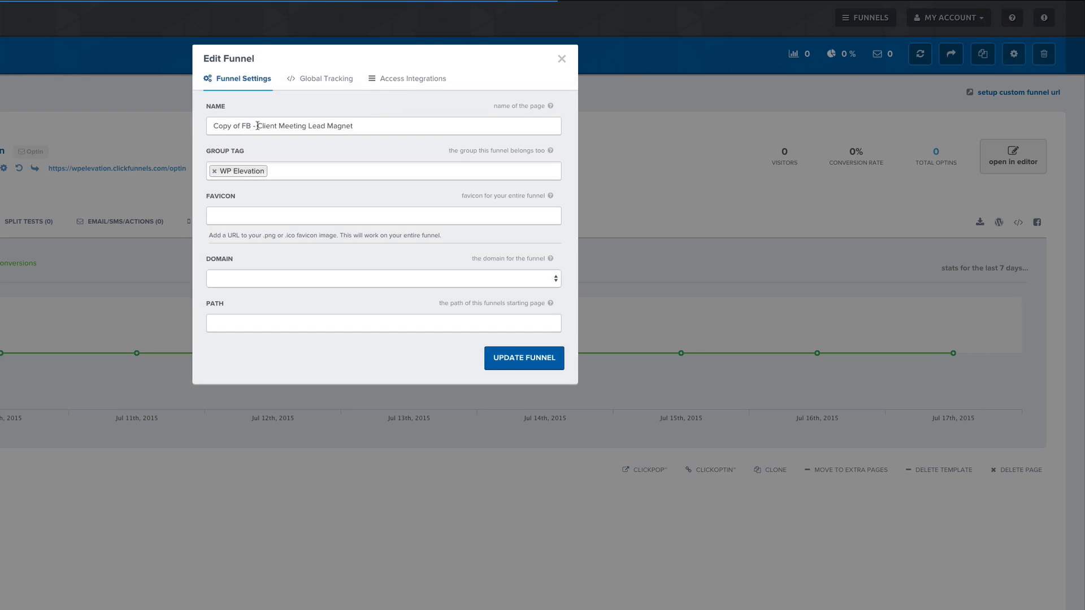
drag(258, 125, 213, 126)
key(BackSpace)
double_click(246, 125)
key(BackSpace)
key(BackSpace)
key(BackSpace)
key(BackSpace)
key(BackSpace)
key(BackSpace)
key(BackSpace)
key(BackSpace)
key(BackSpace)
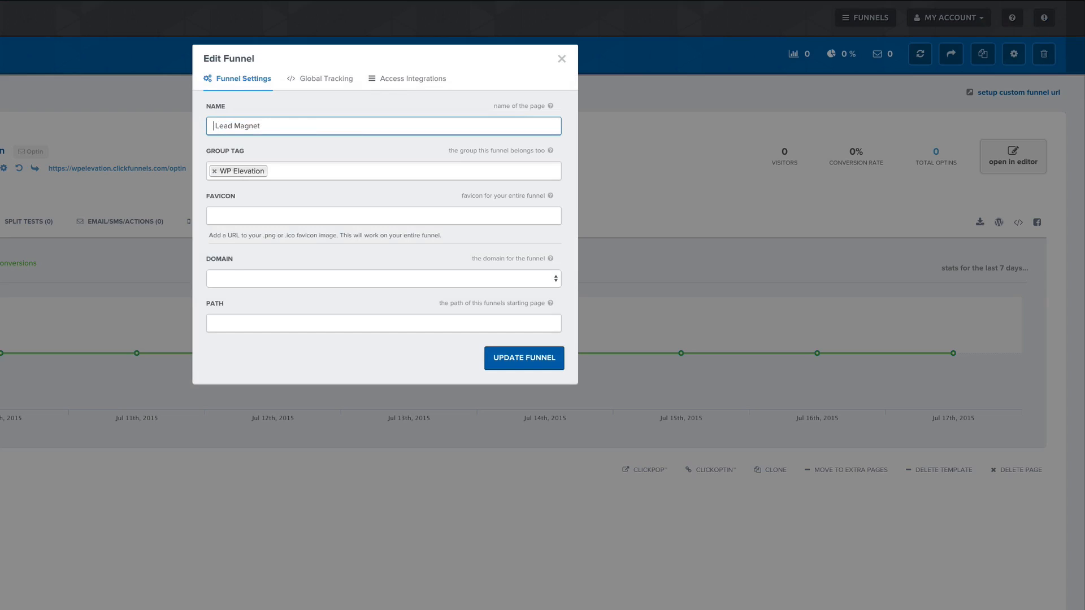
text(Proposals)
Set the funnel's domain to get.wpelevation.co and save the funnel settings.
click(266, 279)
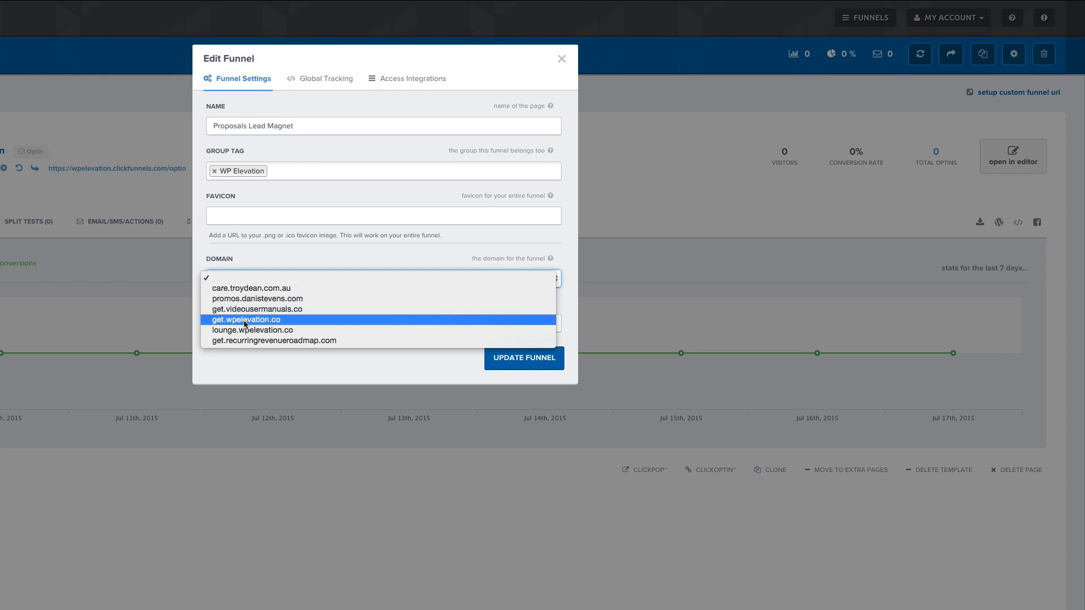
click(247, 319)
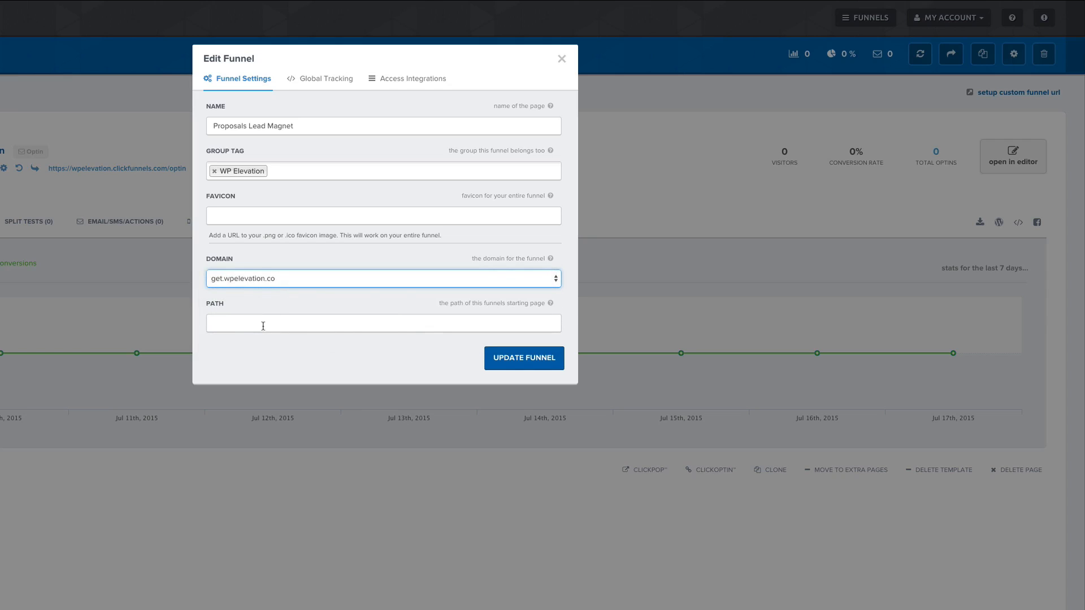
click(515, 363)
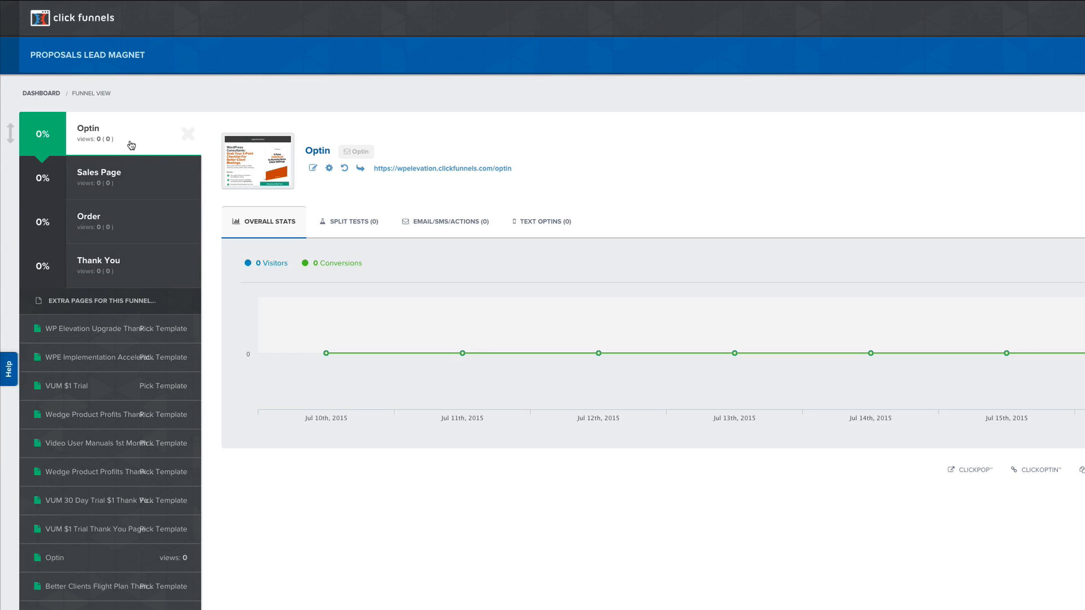
Set the Optin page's domain to get.wpelevation.co and its path to "better-proposals", and save the page settings.
click(330, 169)
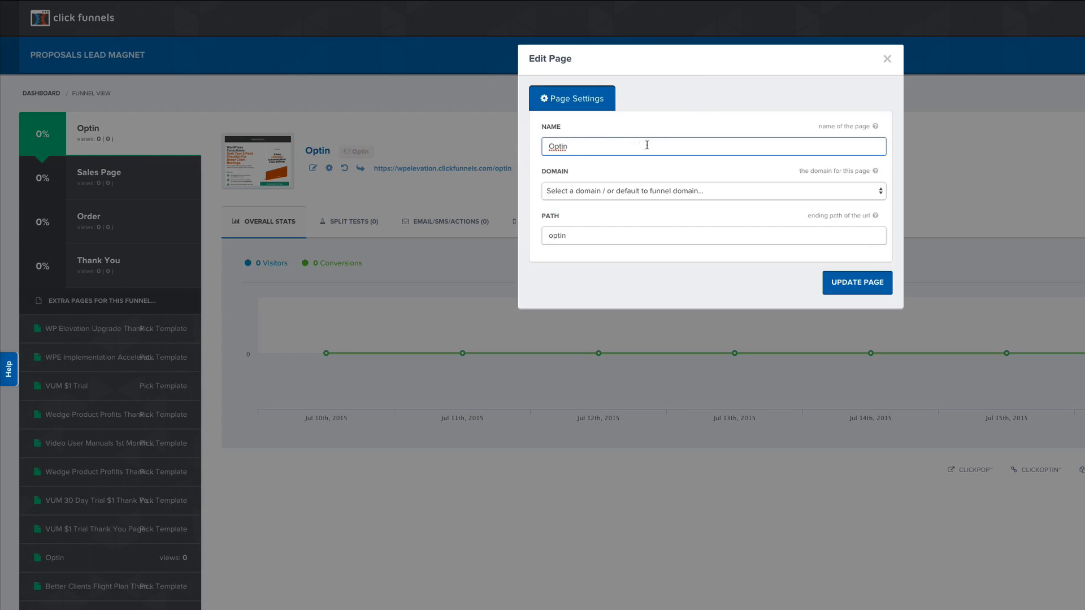
click(615, 193)
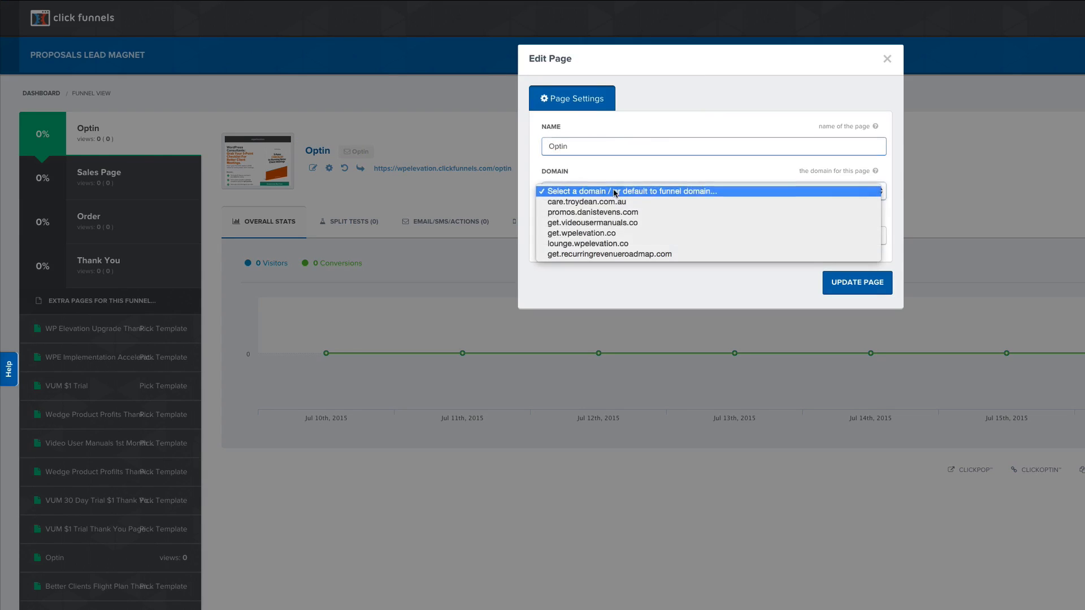
click(579, 234)
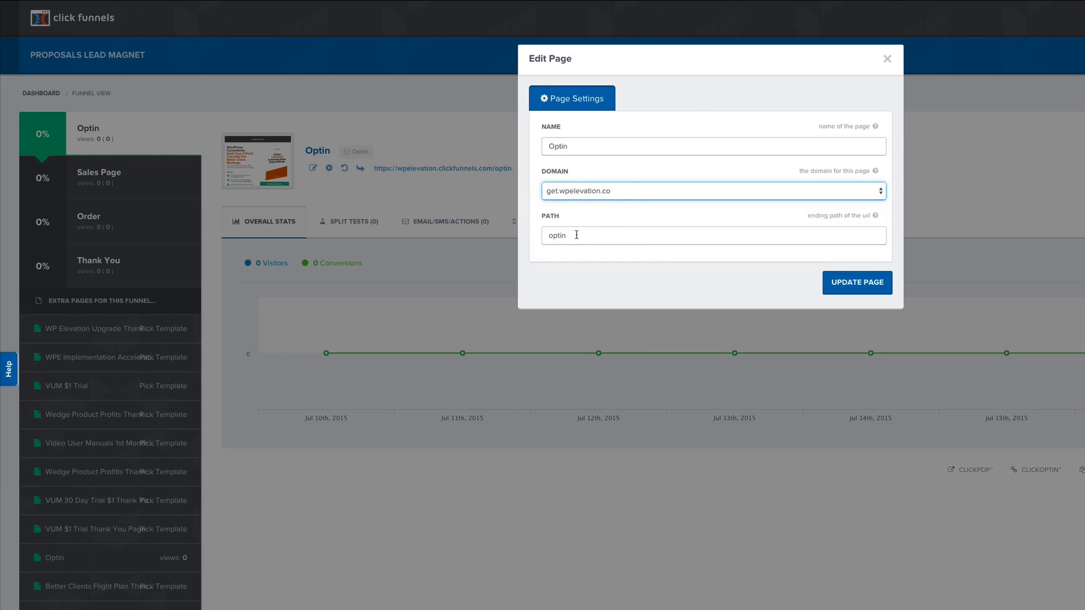
click(576, 233)
key(BackSpace)
key(BackSpace)
key(BackSpace)
key(BackSpace)
text(better)
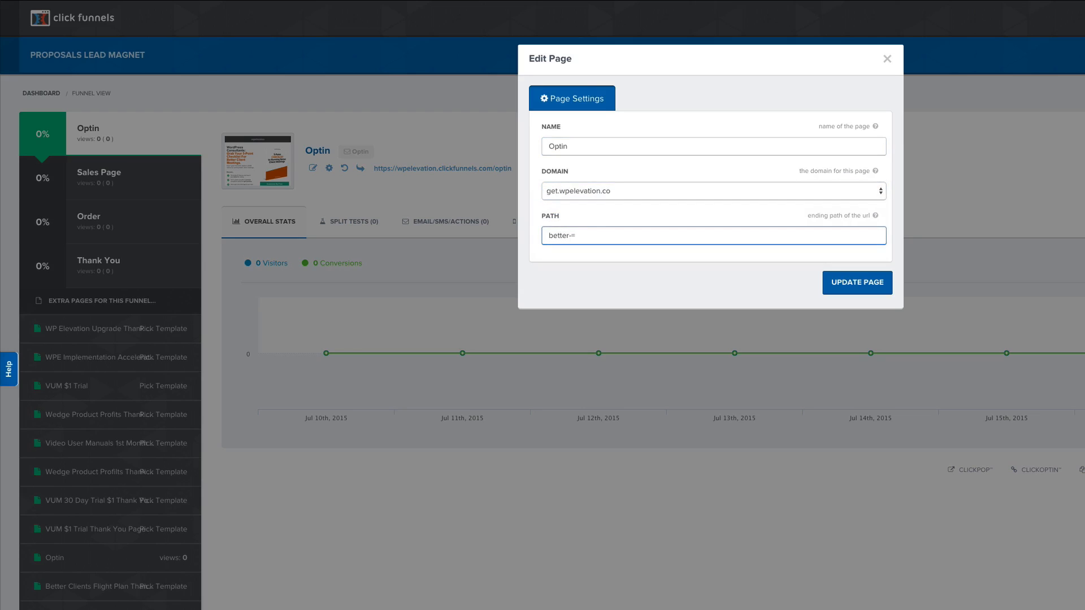
text(-proposals)
click(846, 285)
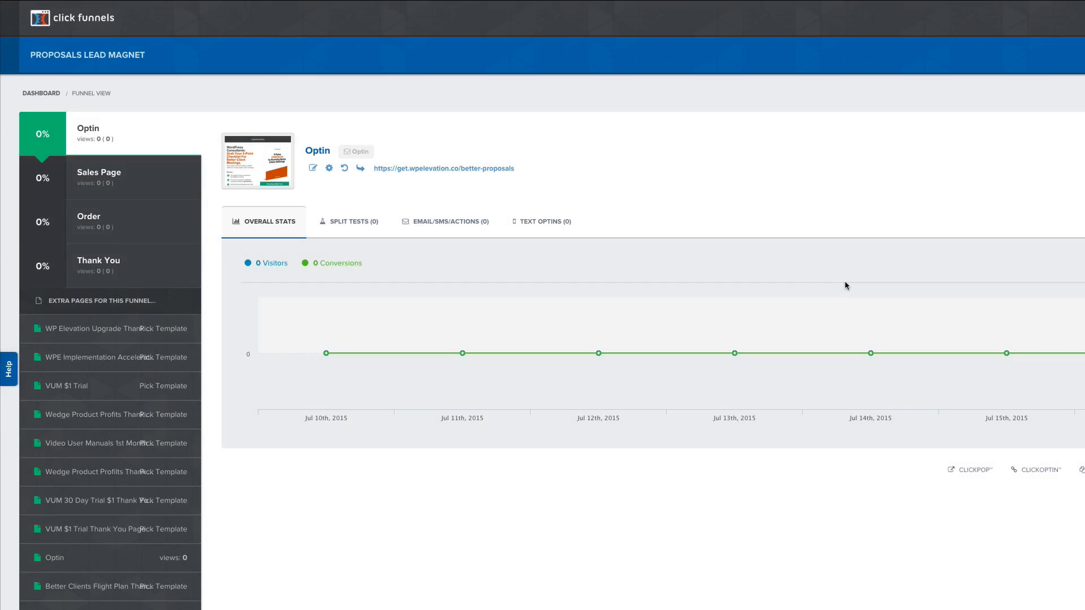
Set the Sales Page's domain to get.wpelevation.co and its path to "better-proposals-success", and save the page settings.
click(135, 181)
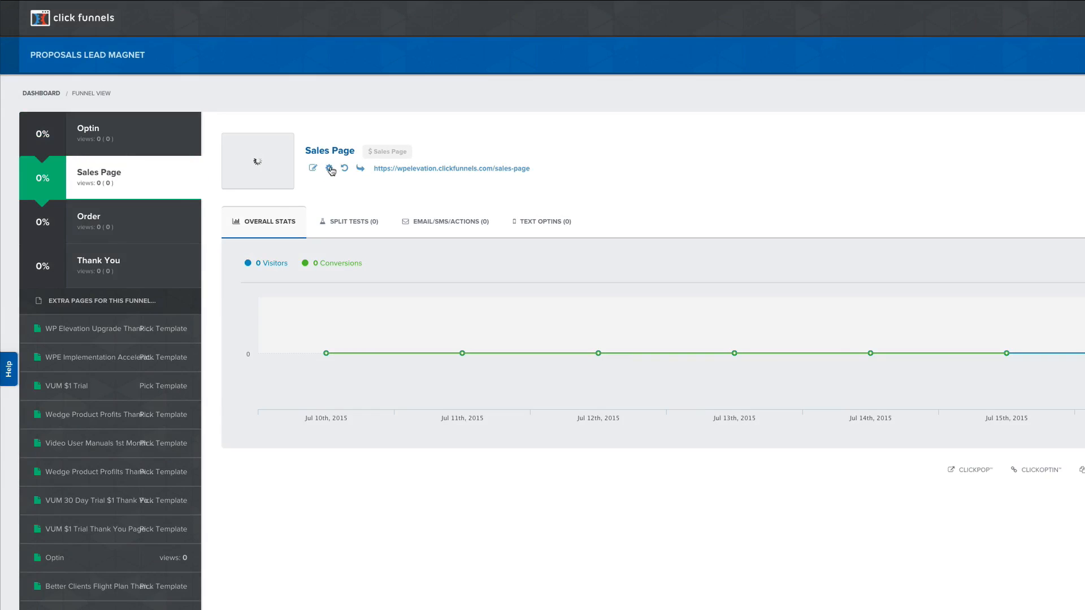
click(331, 170)
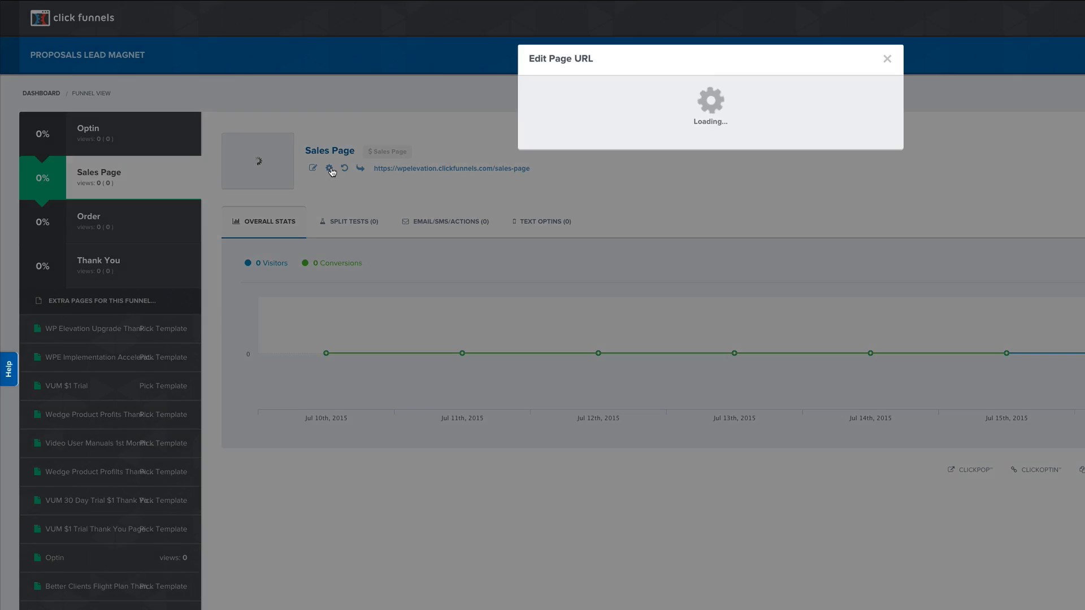
click(596, 191)
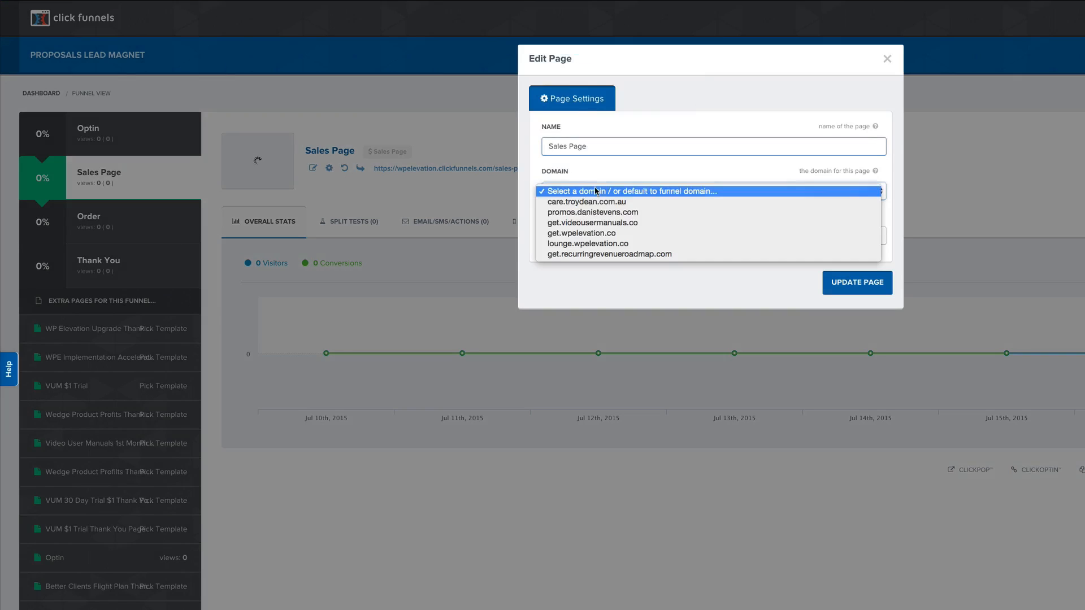
click(578, 234)
triple_click(592, 235)
text(bette)
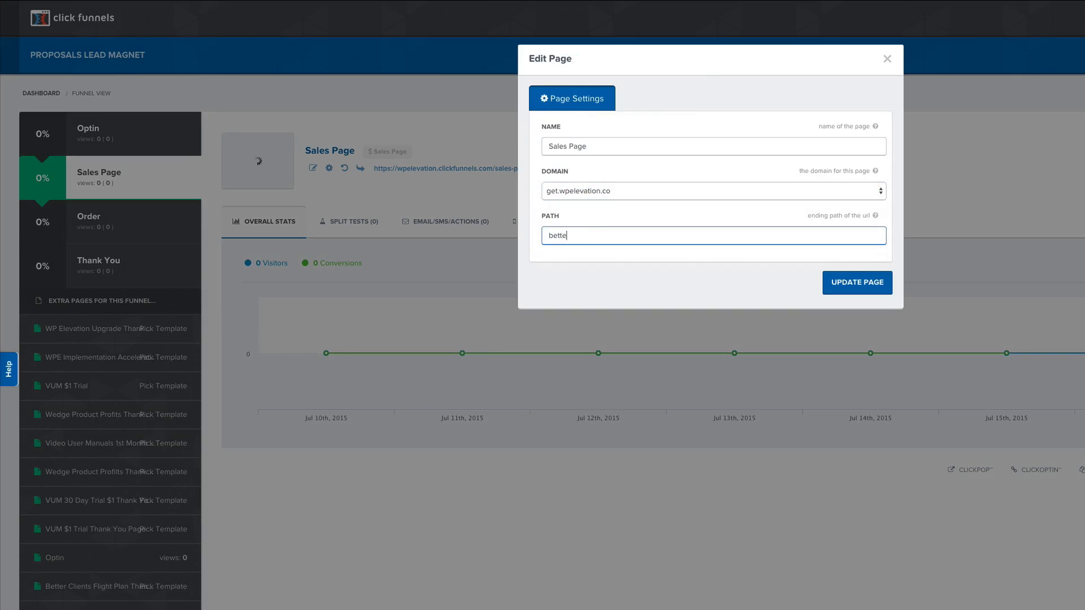
text(r-proposals-success)
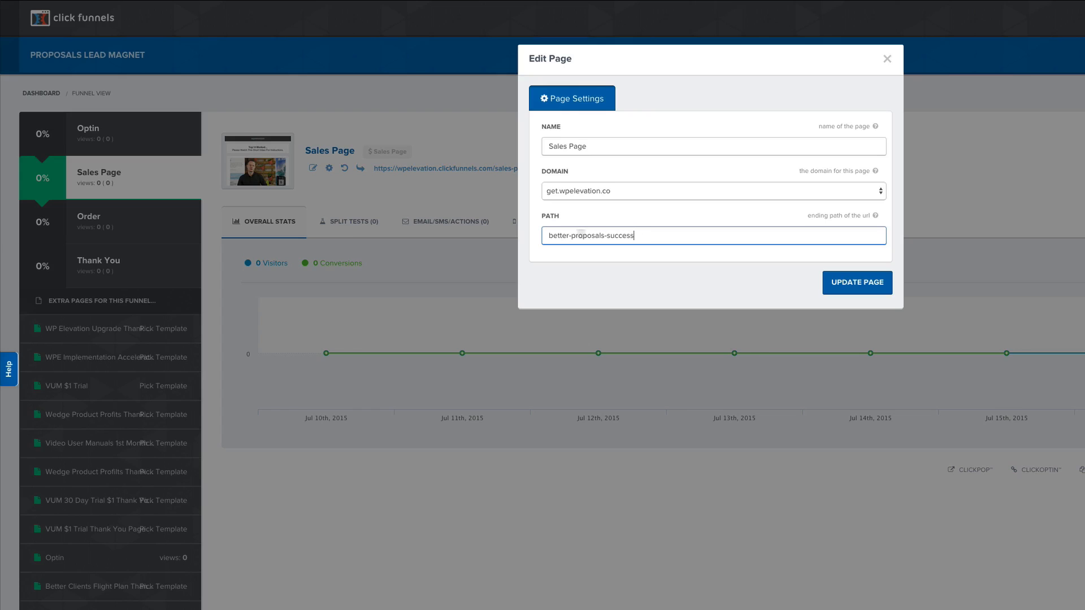
click(847, 283)
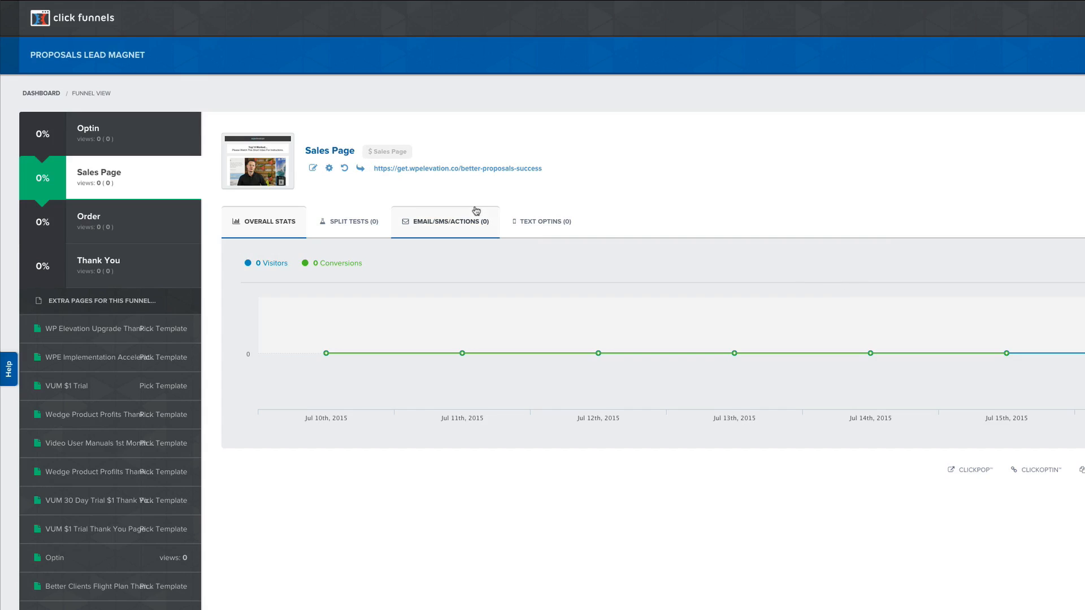
Set the Order page's domain to get.wpelevation.co and its path to "bp-bcfp-order", and save the page settings.
click(138, 222)
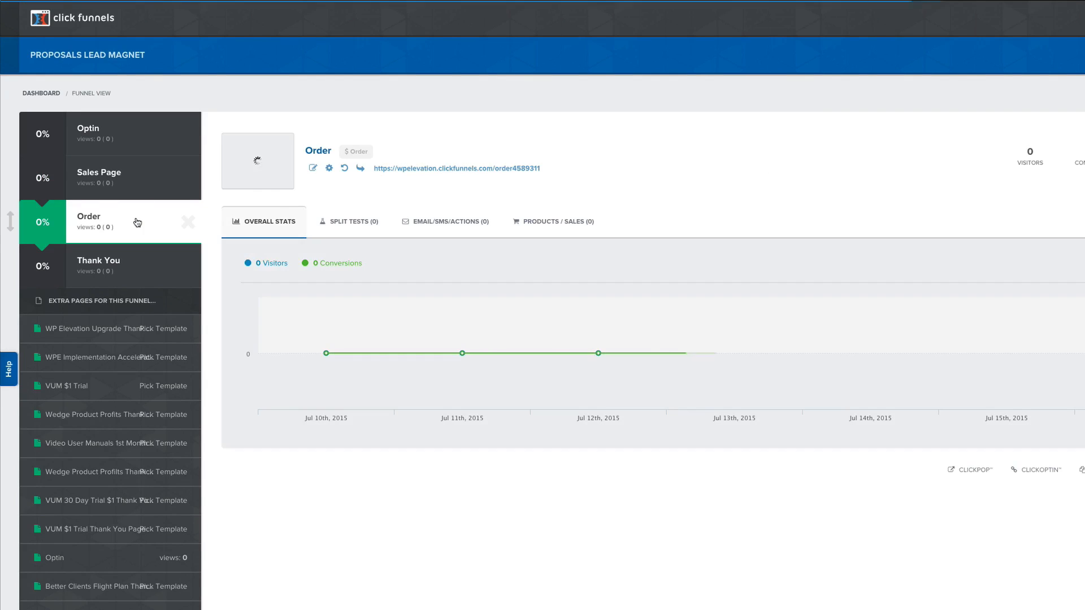
click(331, 169)
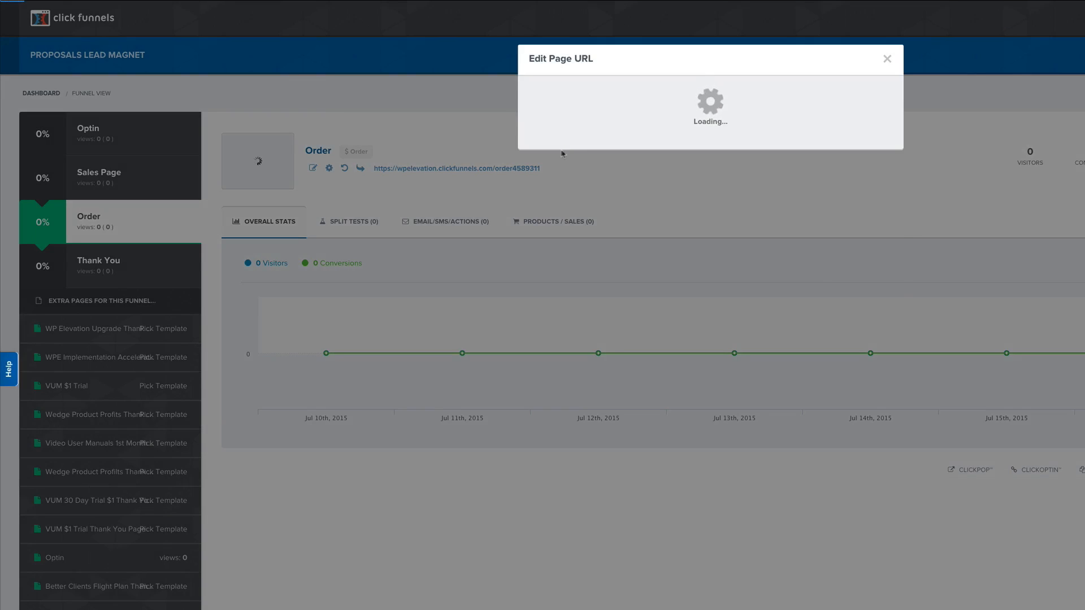
click(603, 191)
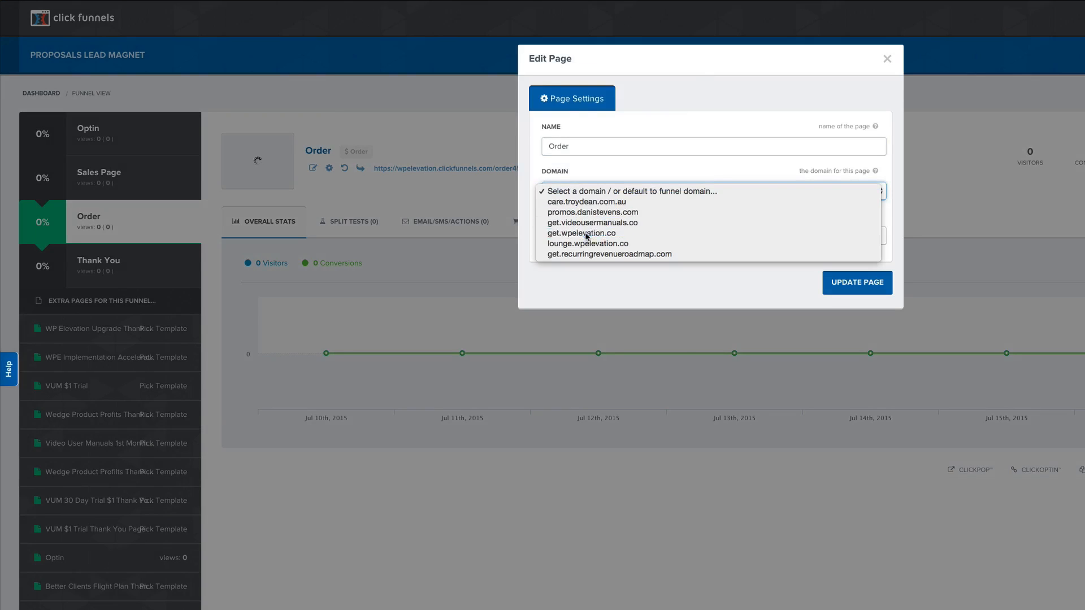
click(597, 233)
drag(605, 235, 546, 235)
text(bp)
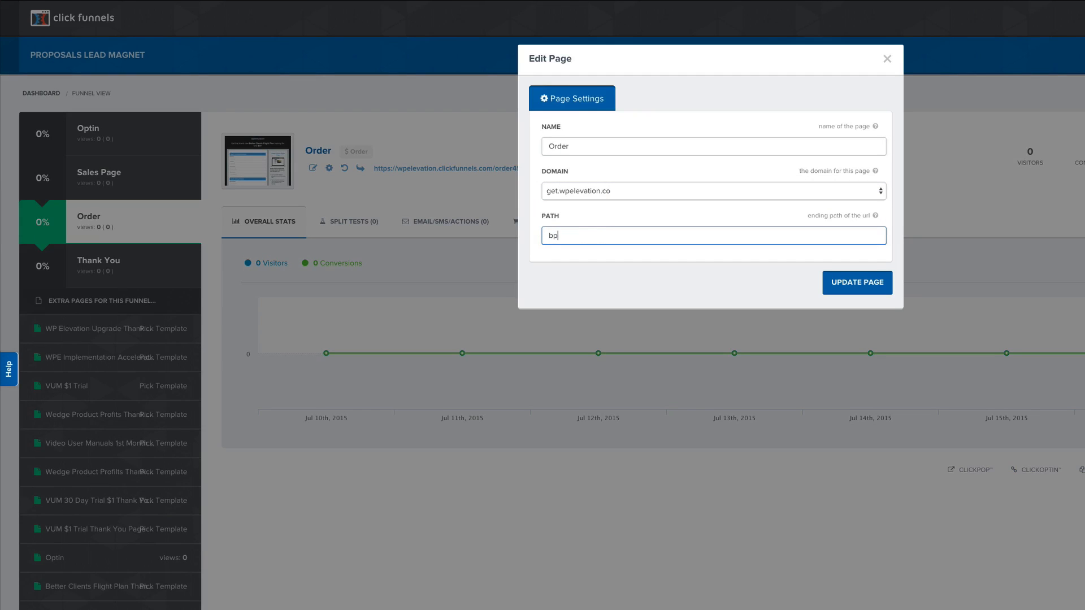
text(-bcfp-order)
drag(557, 235, 547, 235)
click(614, 193)
click(615, 193)
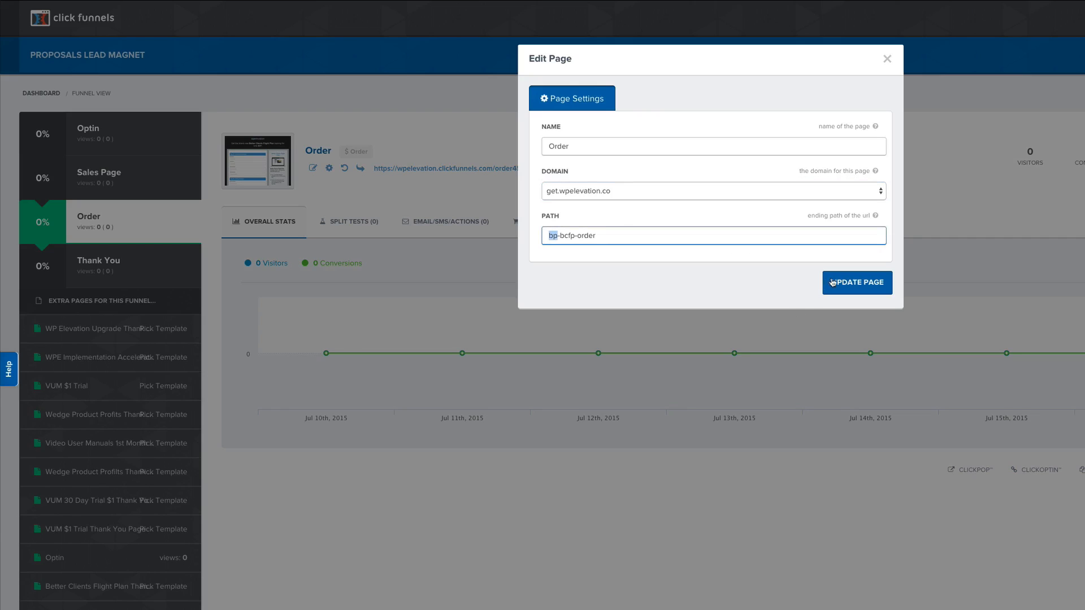
click(849, 283)
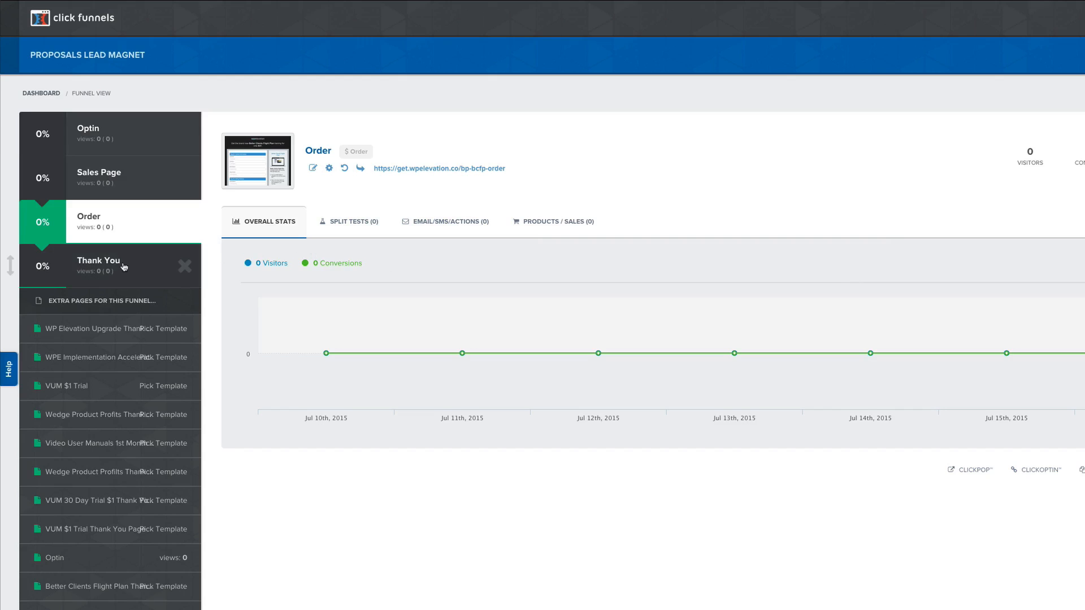
Set the Thank You page's domain to get.wpelevation.co and its path to "better-proposals-download", and save the page settings.
click(124, 267)
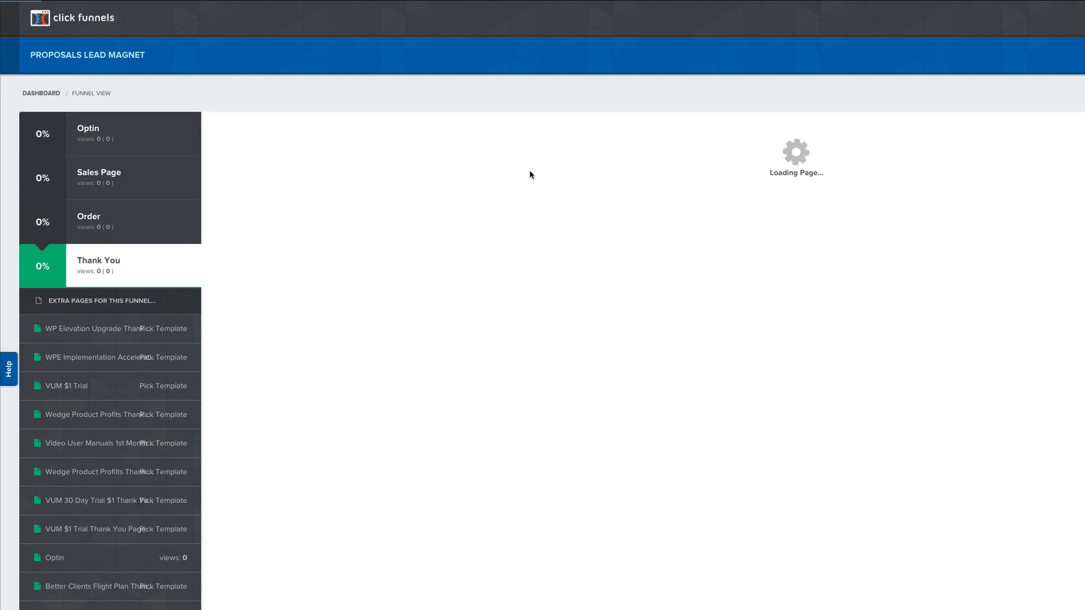
click(329, 168)
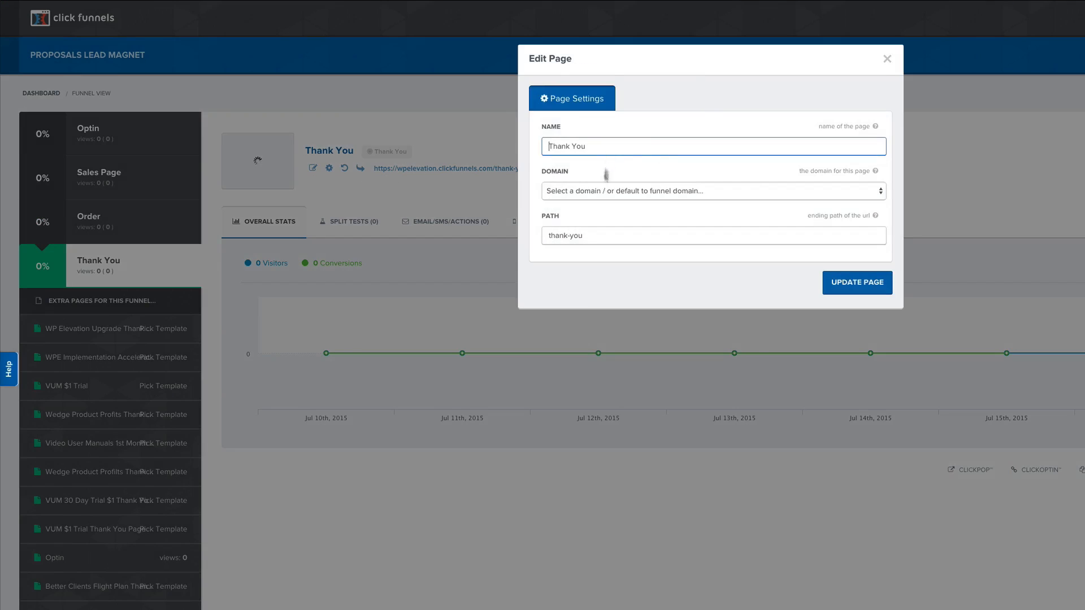
click(597, 192)
click(590, 233)
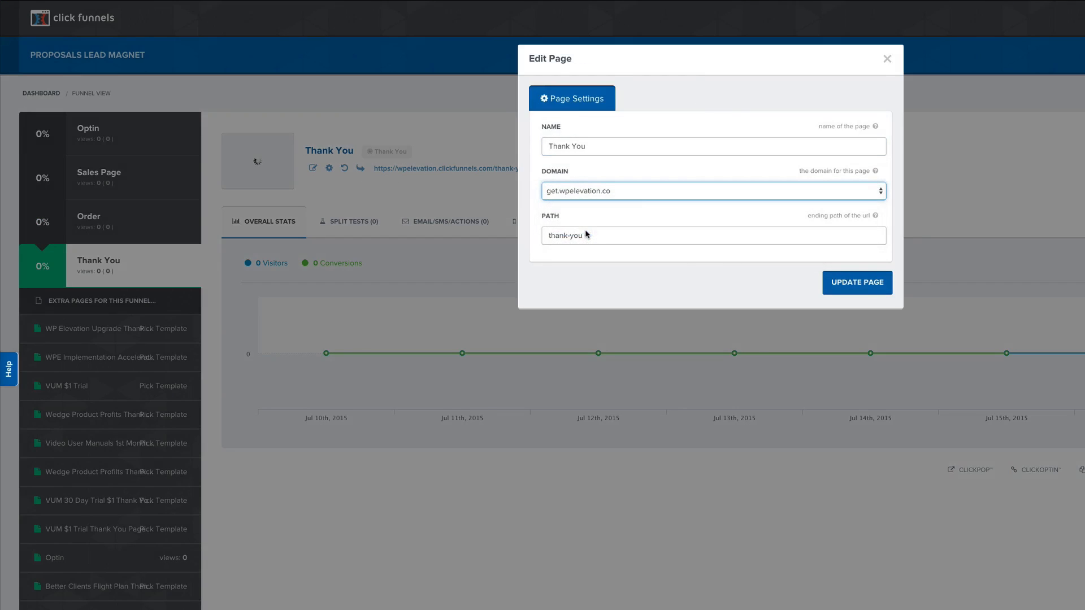
triple_click(596, 235)
text(better)
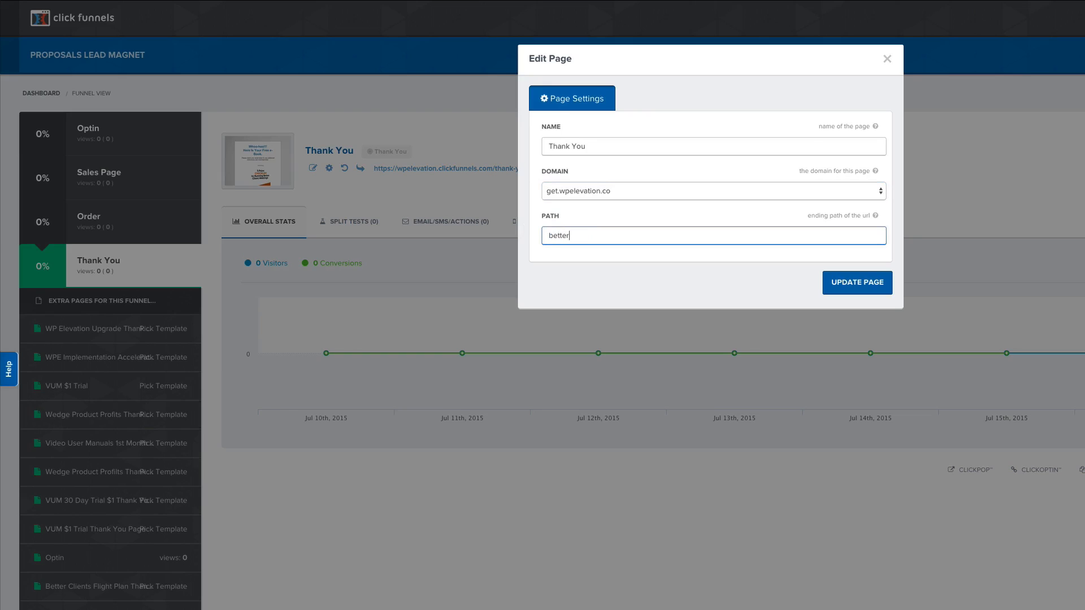
text(-proposals-download)
click(848, 287)
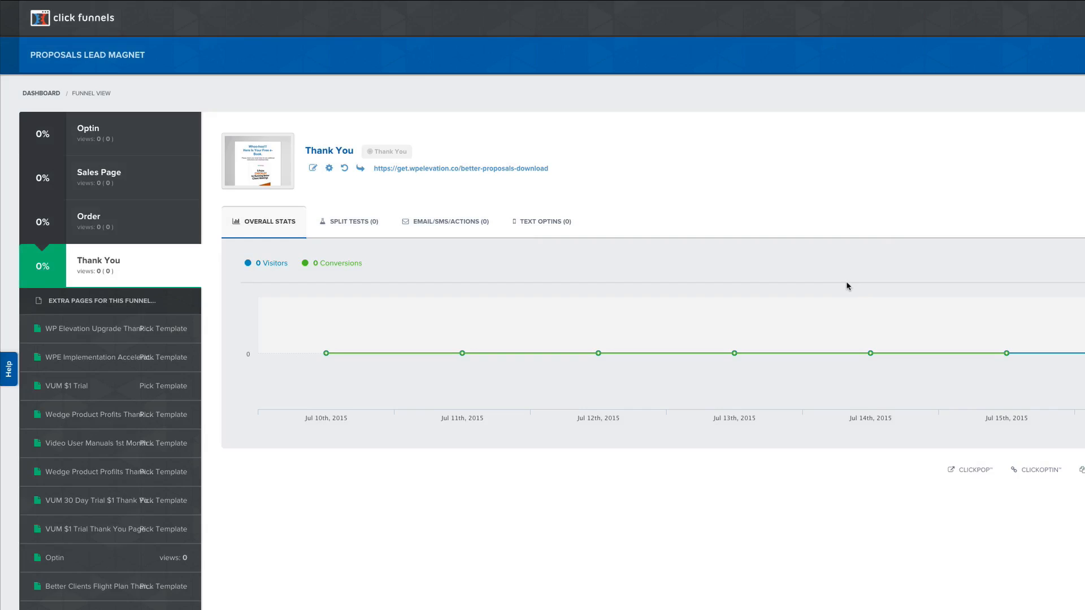
Open the Optin page in the editor and replace the ebook cover with the green "5-Point Checklist to Writing Better Proposals" image.
click(153, 134)
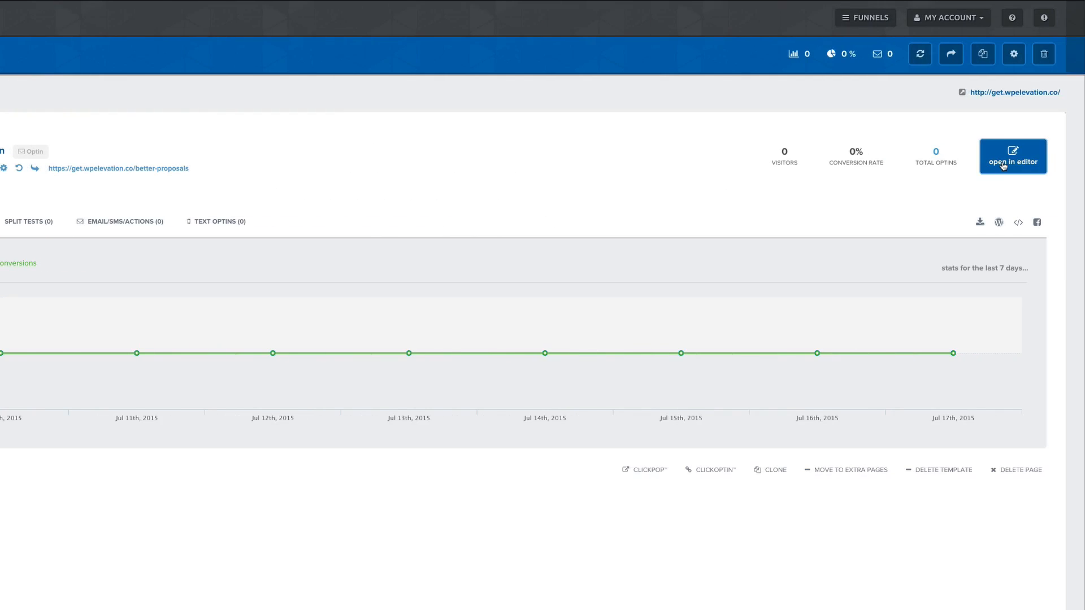
click(1003, 165)
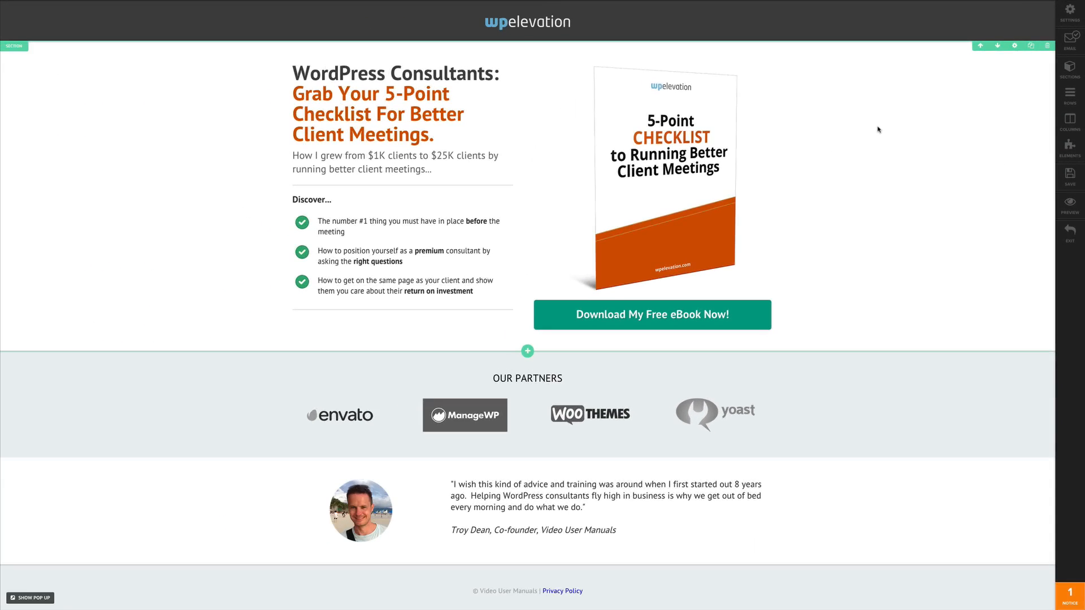
click(642, 176)
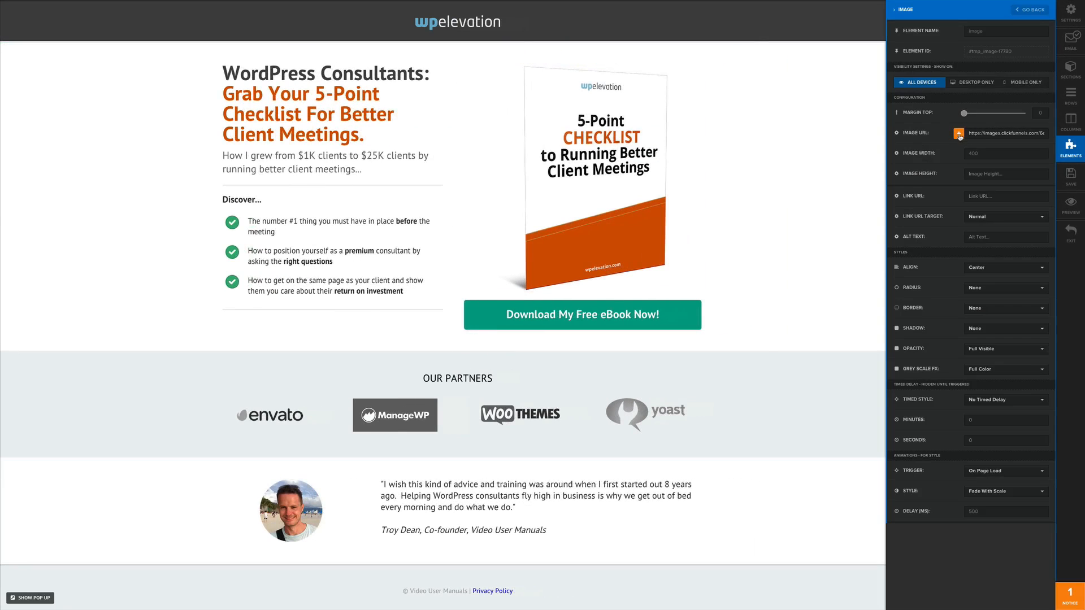
click(959, 134)
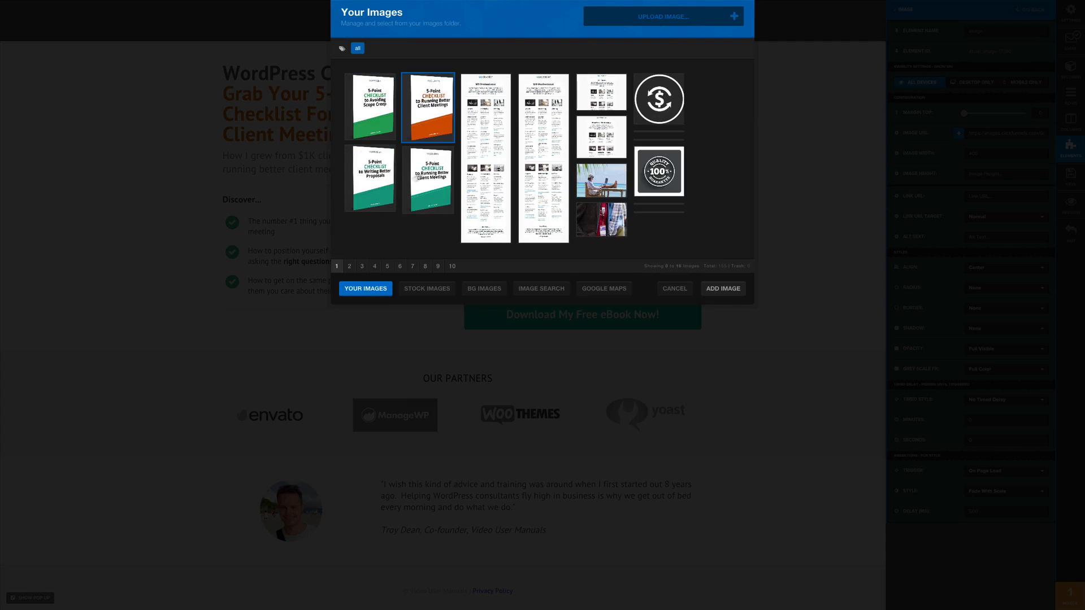
click(374, 185)
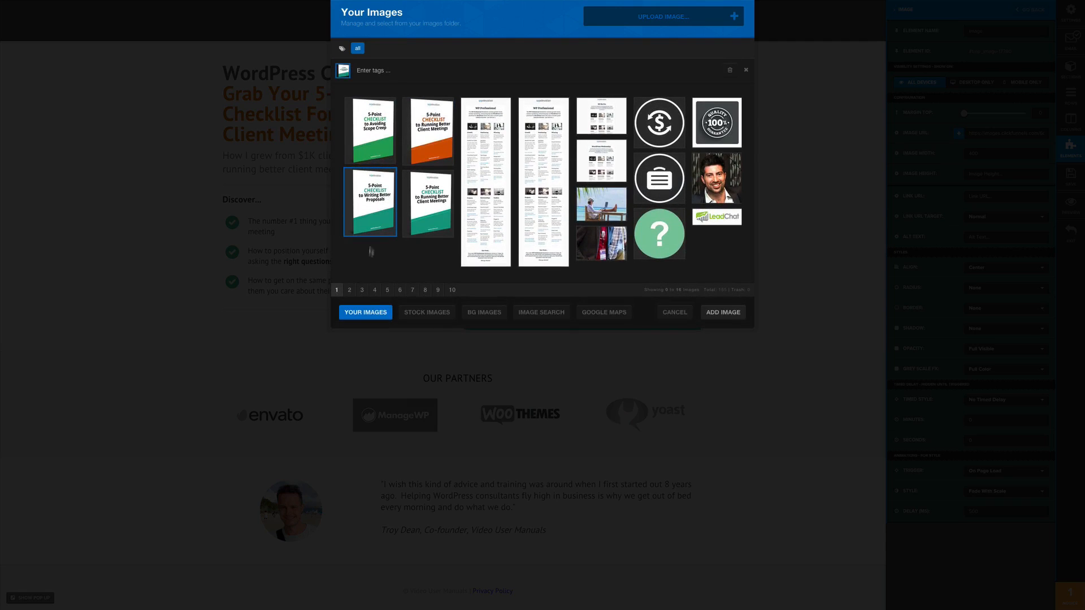
click(723, 312)
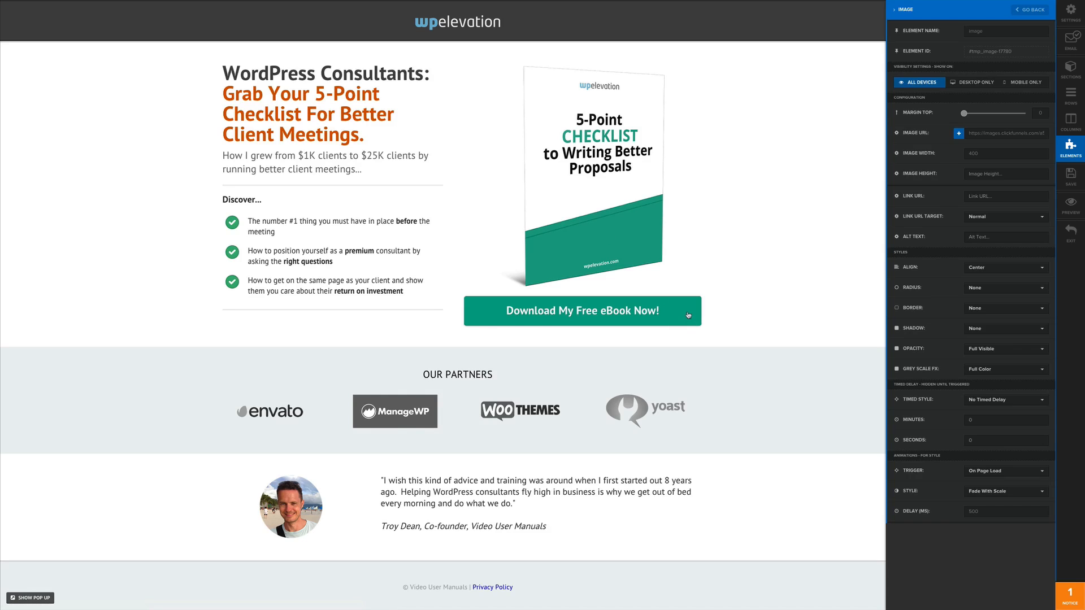
Copy the background colour code of the "Download My Free eBook Now!" button.
click(690, 320)
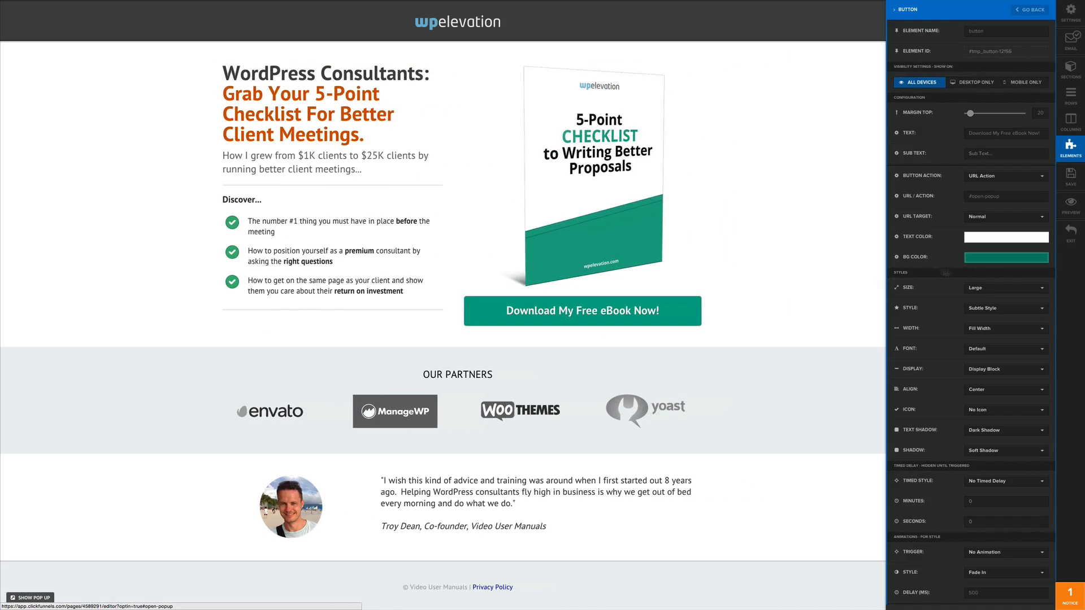
click(982, 260)
click(981, 355)
key(ctrl+c)
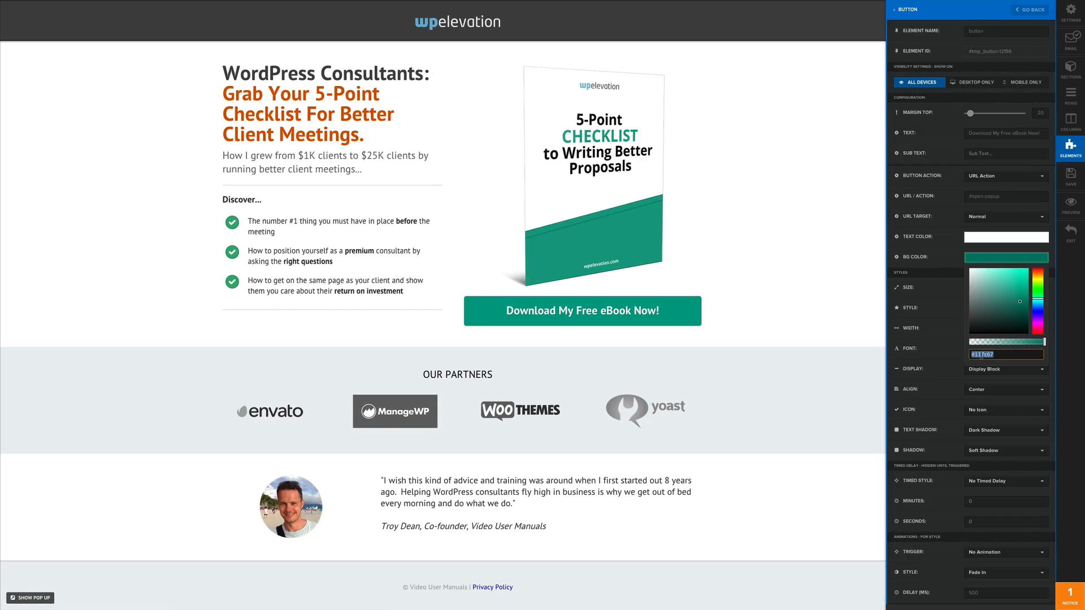
Set both the text colour and the bold colour of the "Grab Your 5-Point Checklist" headline to #117c67.
click(423, 127)
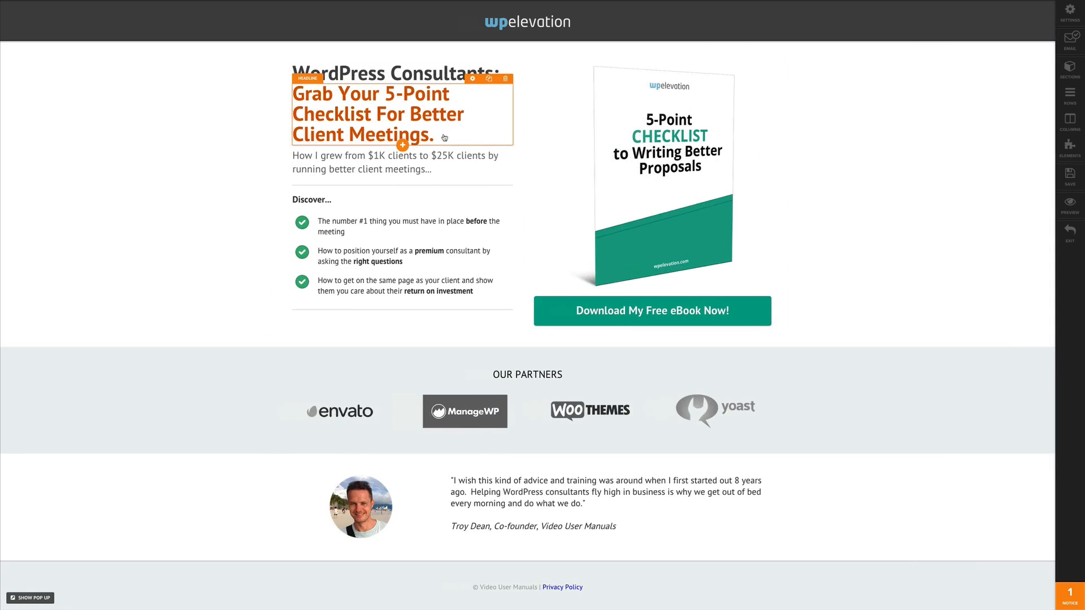
click(473, 79)
click(978, 155)
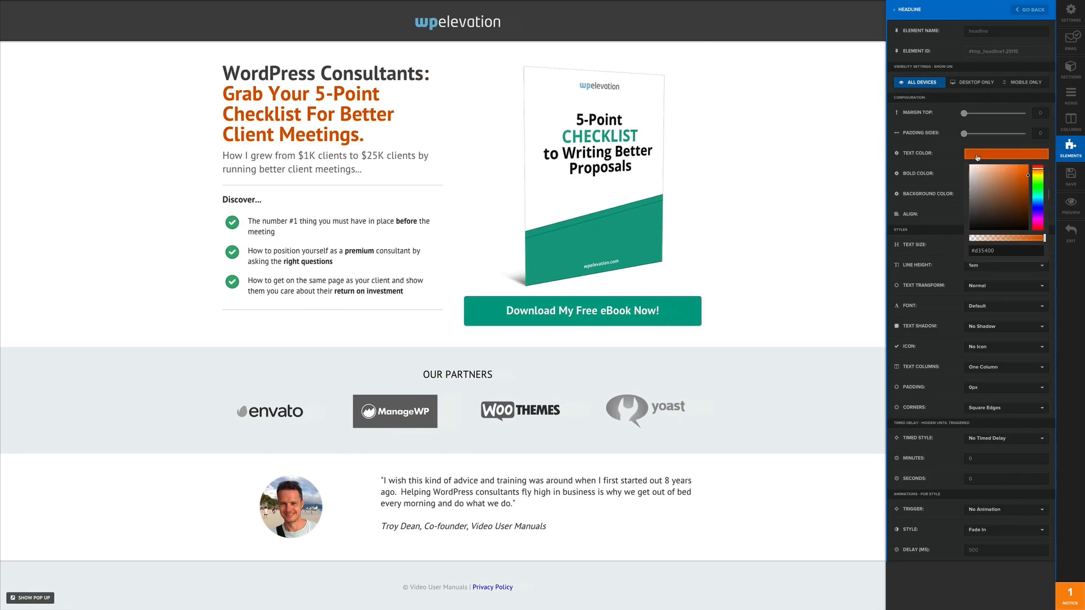
click(986, 251)
key(ctrl+v)
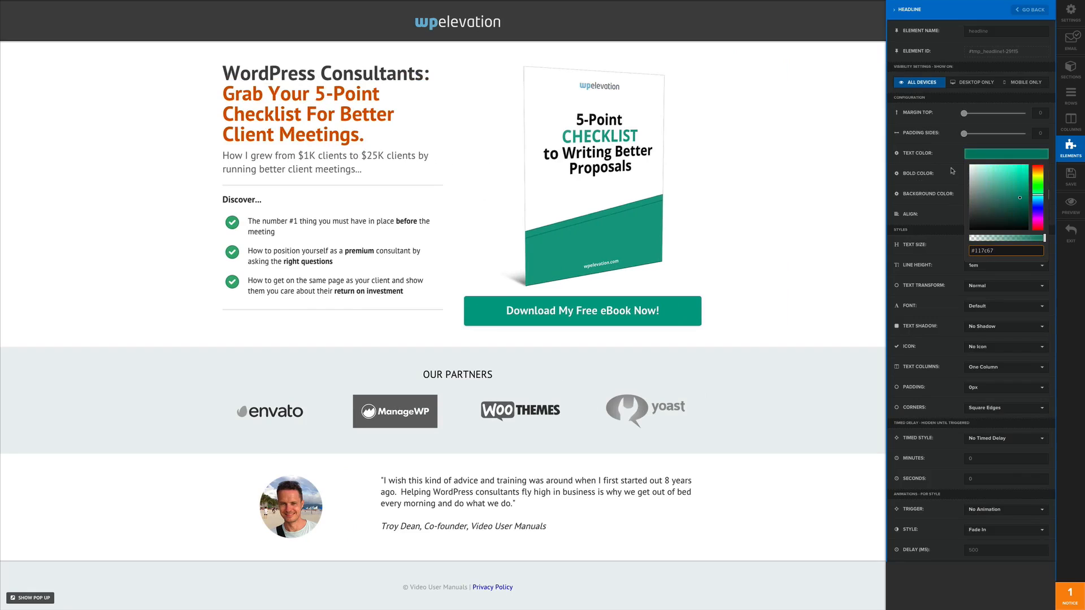
click(1006, 173)
click(979, 270)
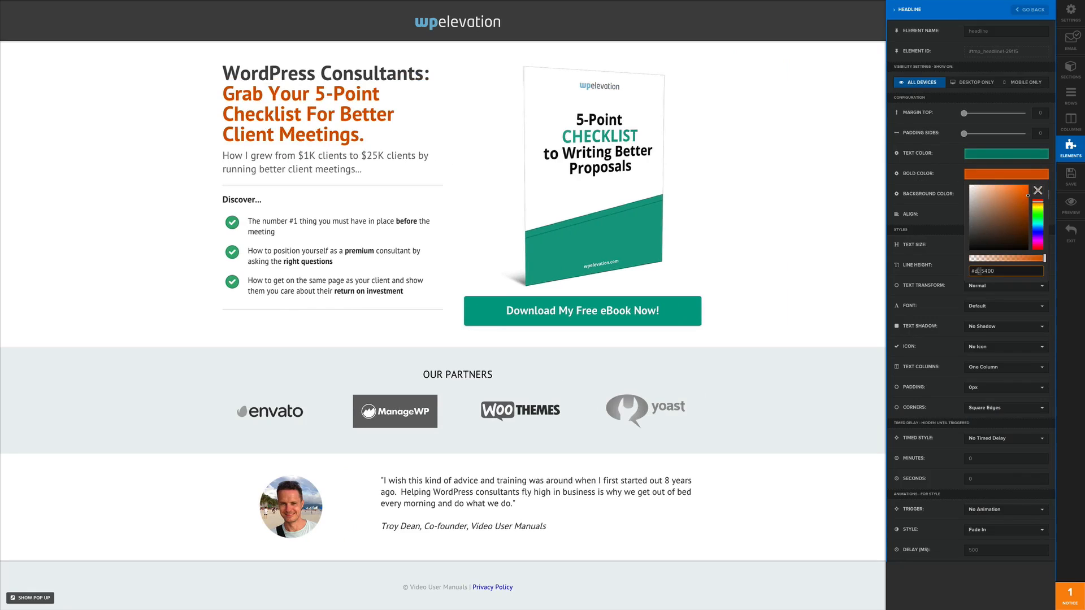
key(ctrl+v)
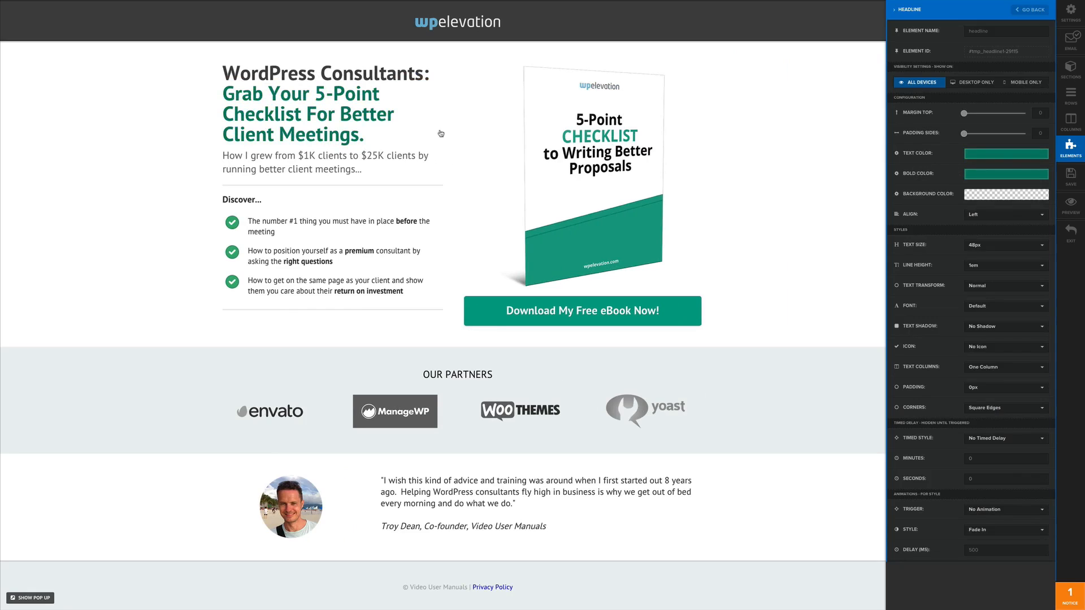
click(441, 134)
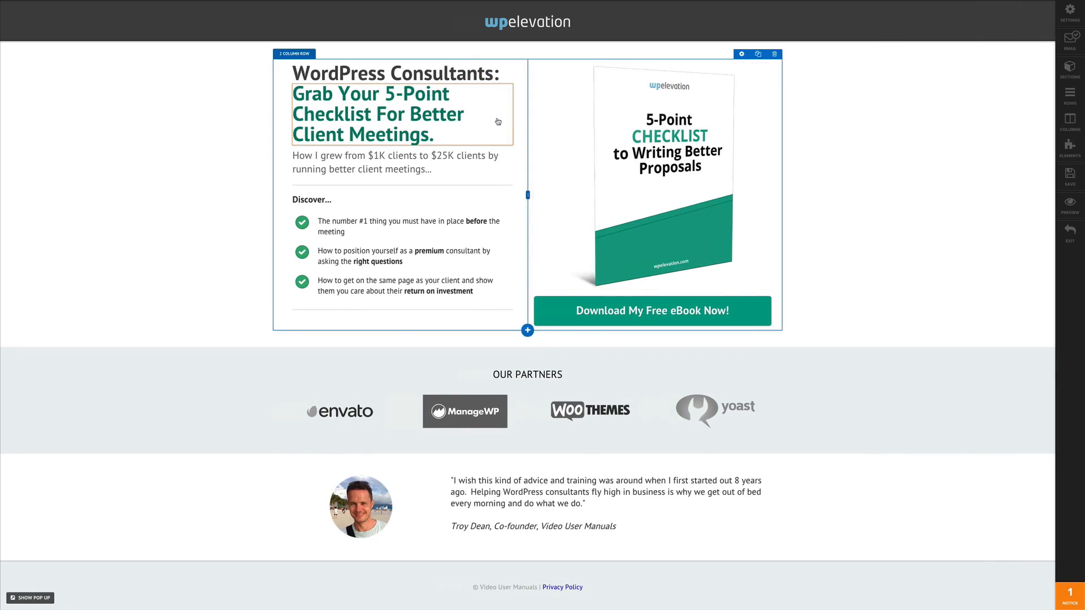
Change the end of the green headline to read "Writing Better Proposals" in place of "Better Client Meetings".
click(382, 115)
drag(412, 114, 431, 129)
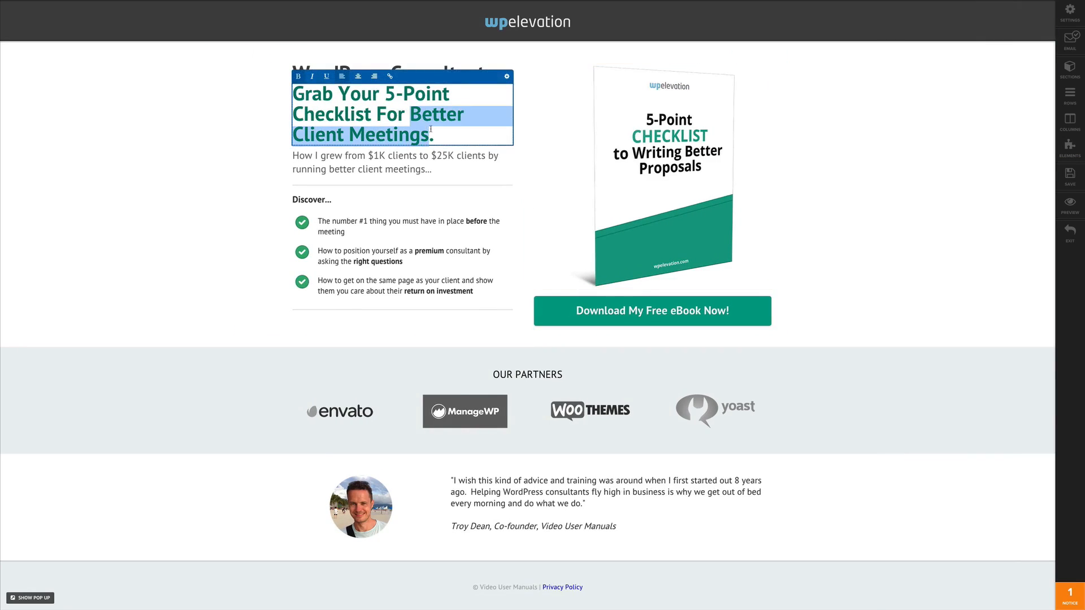
text(Writing Better)
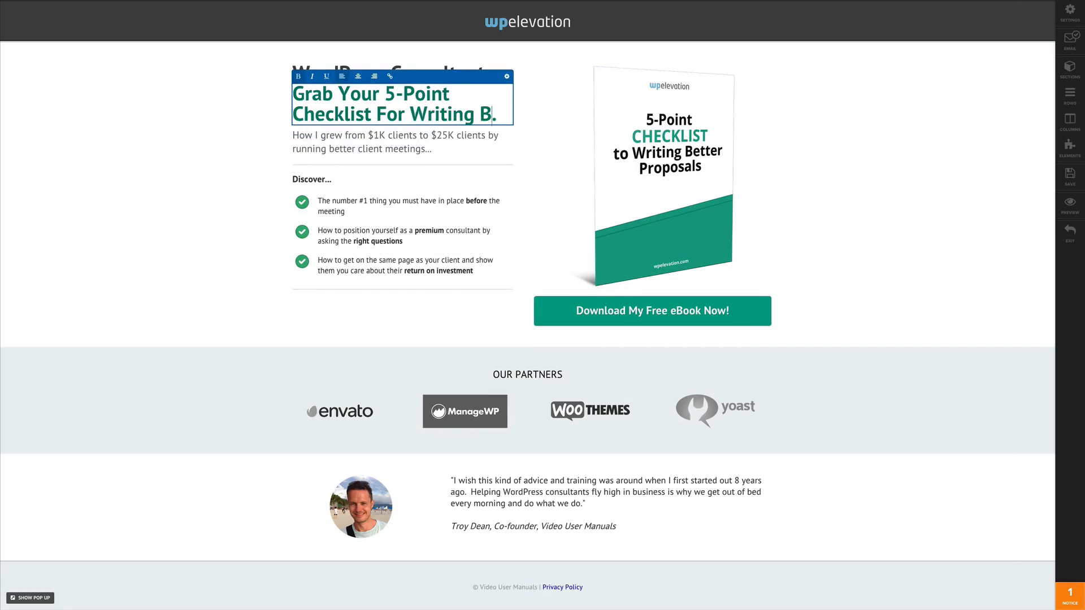
text( proposals)
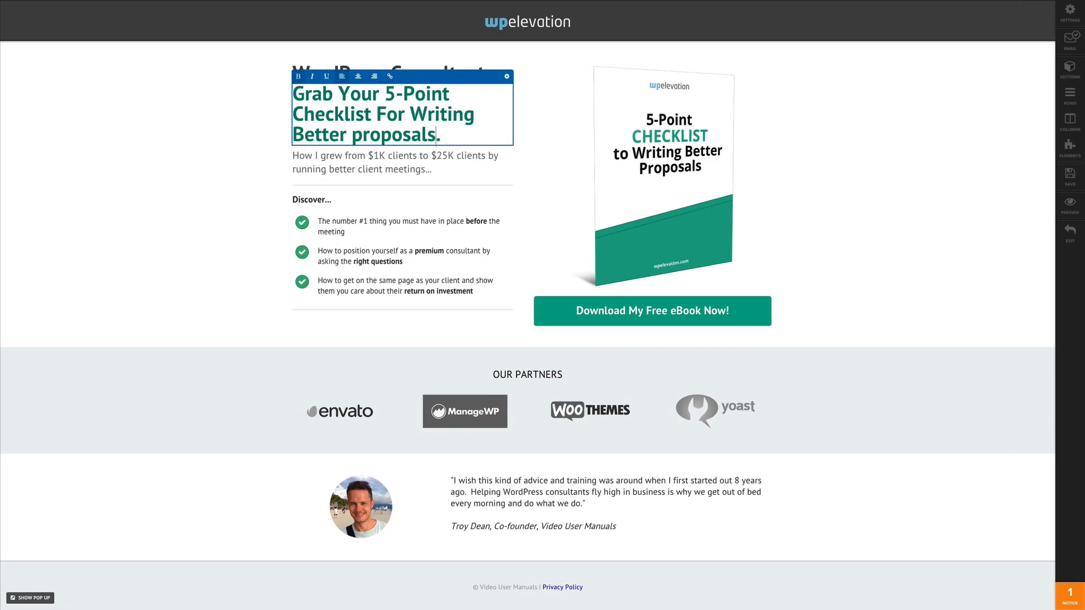
click(363, 134)
key(BackSpace)
text(P)
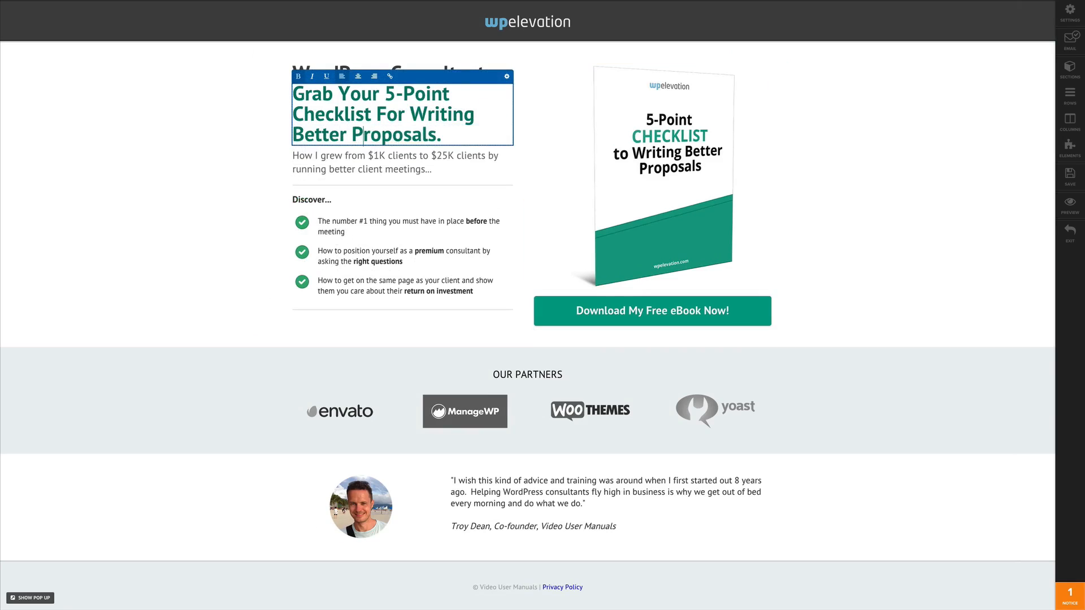
click(243, 166)
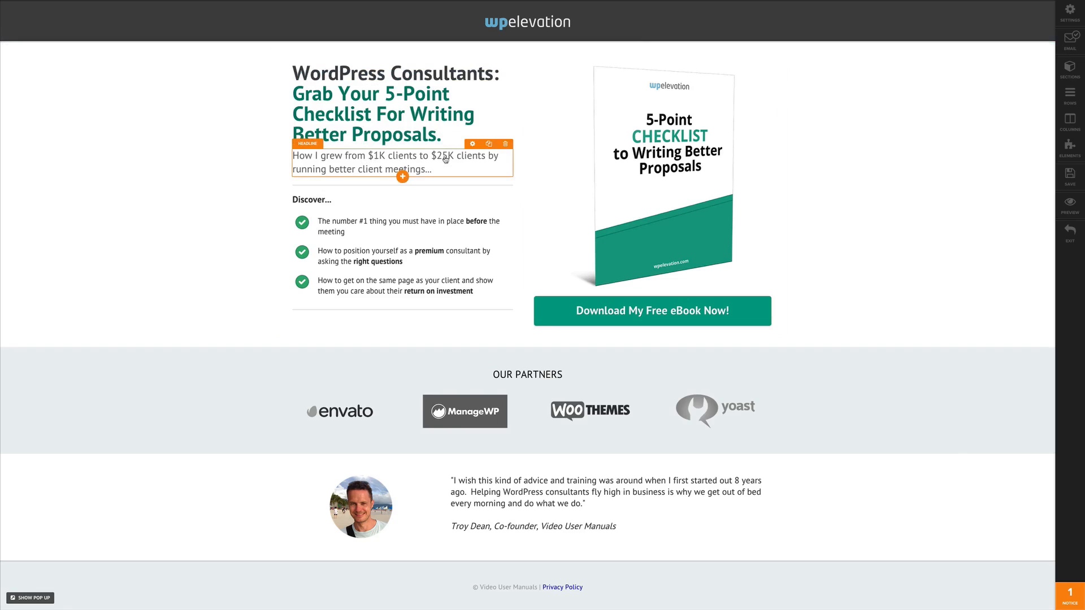
Reword the end of the subheadline to "writing better proposals" and save the page.
click(402, 167)
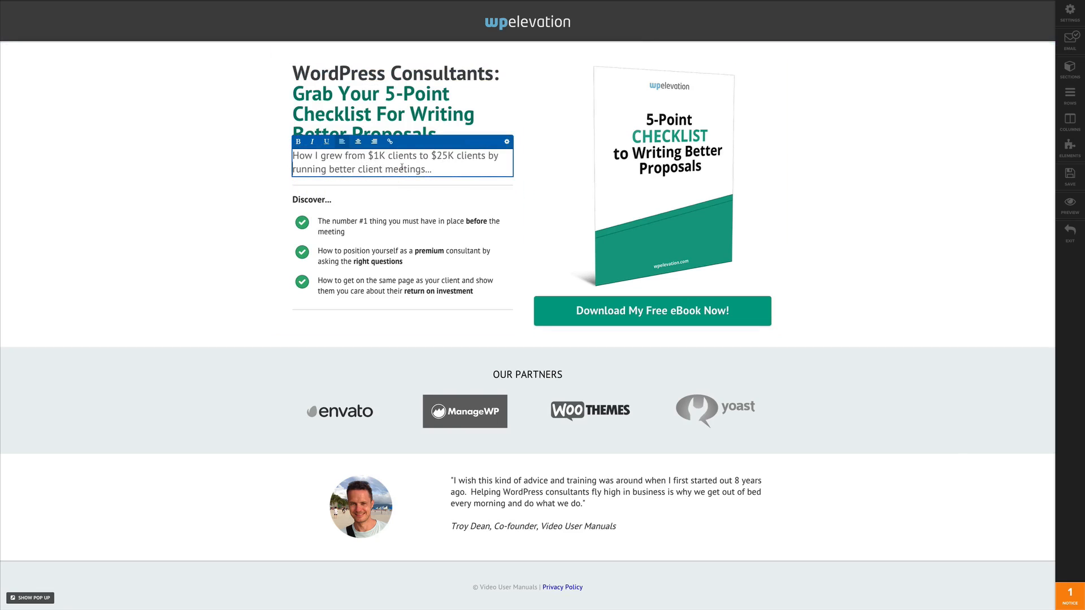
drag(424, 168, 293, 168)
text(r)
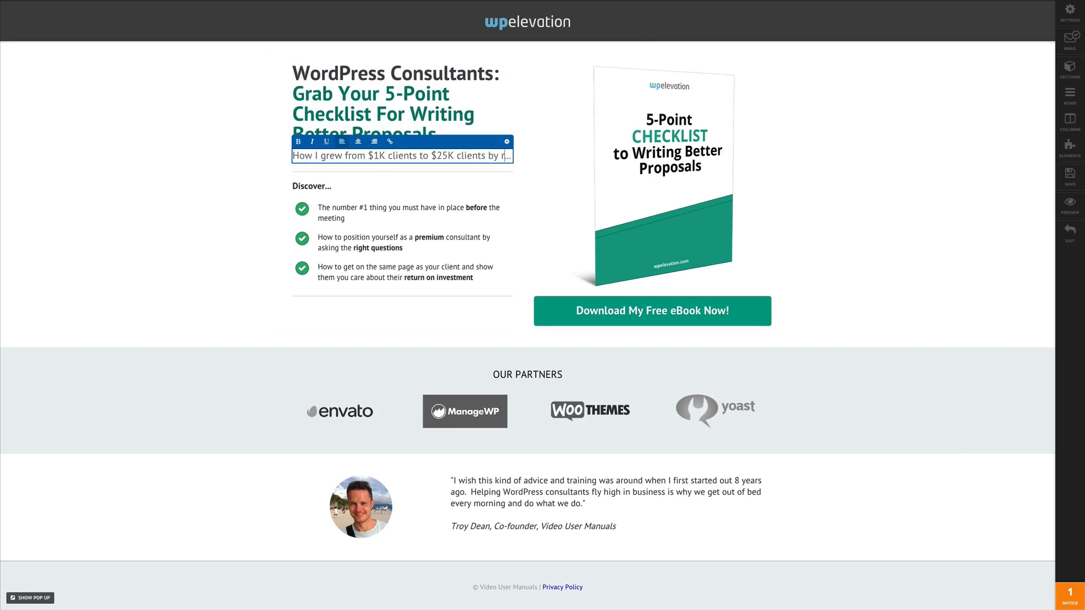
text(writing better pr)
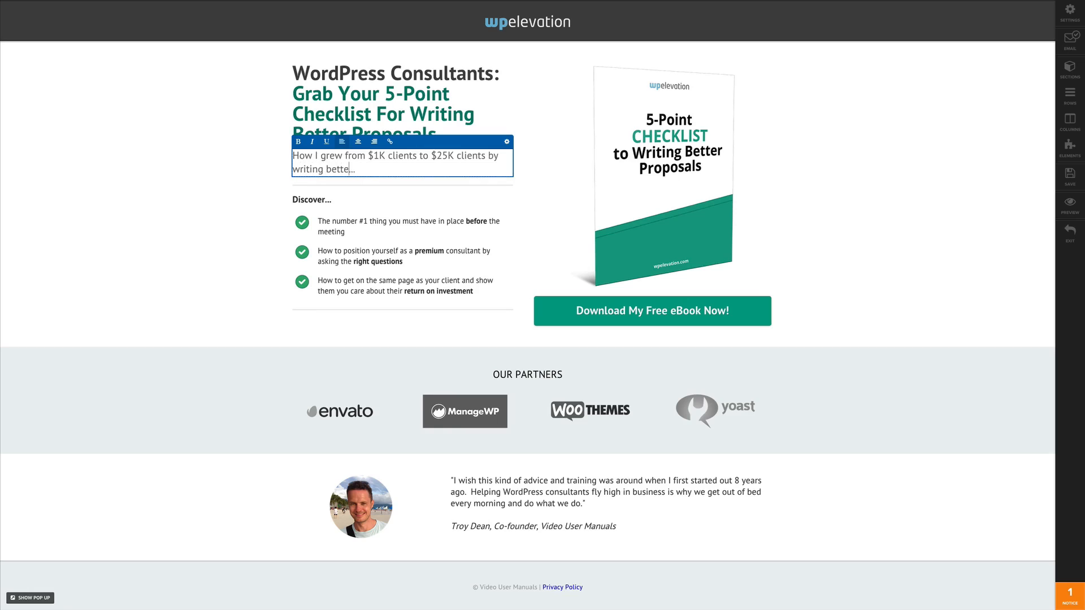
text(oposals)
click(262, 181)
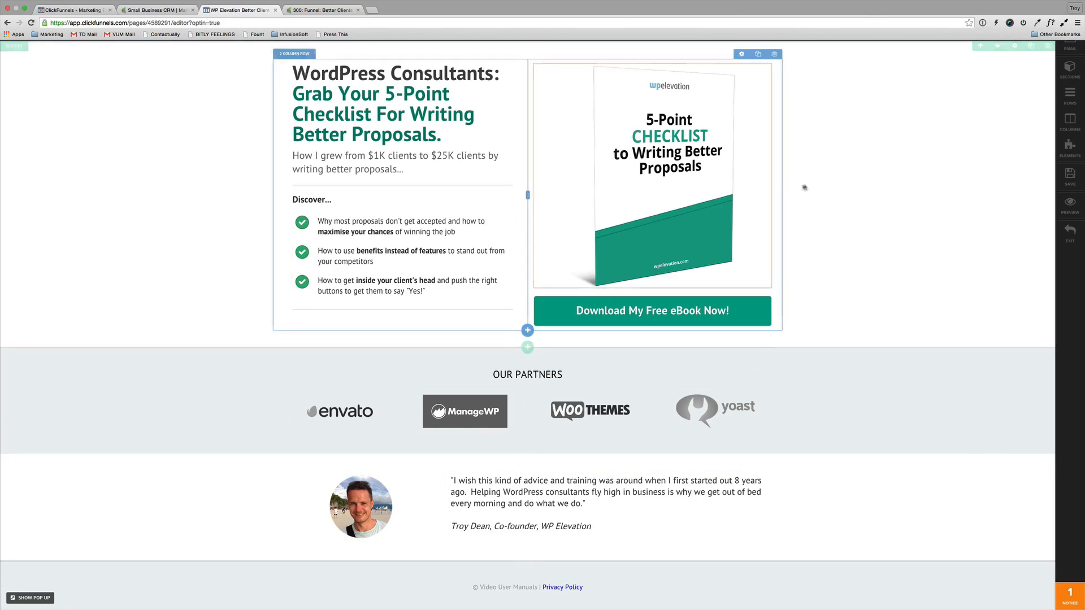
click(1066, 179)
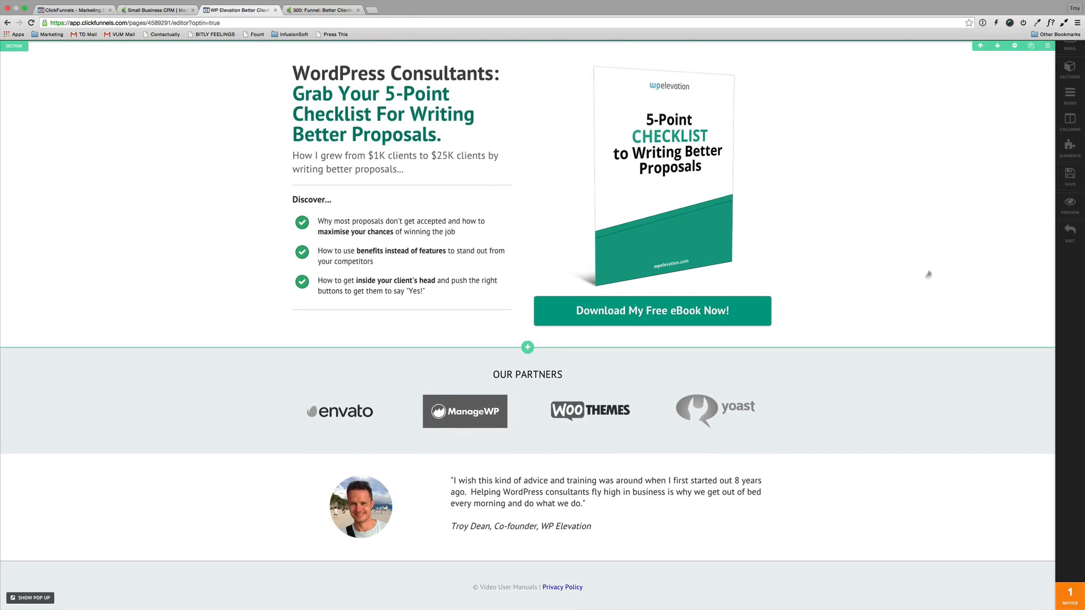
Show the Optin page's email sign-up pop-up for editing.
click(669, 321)
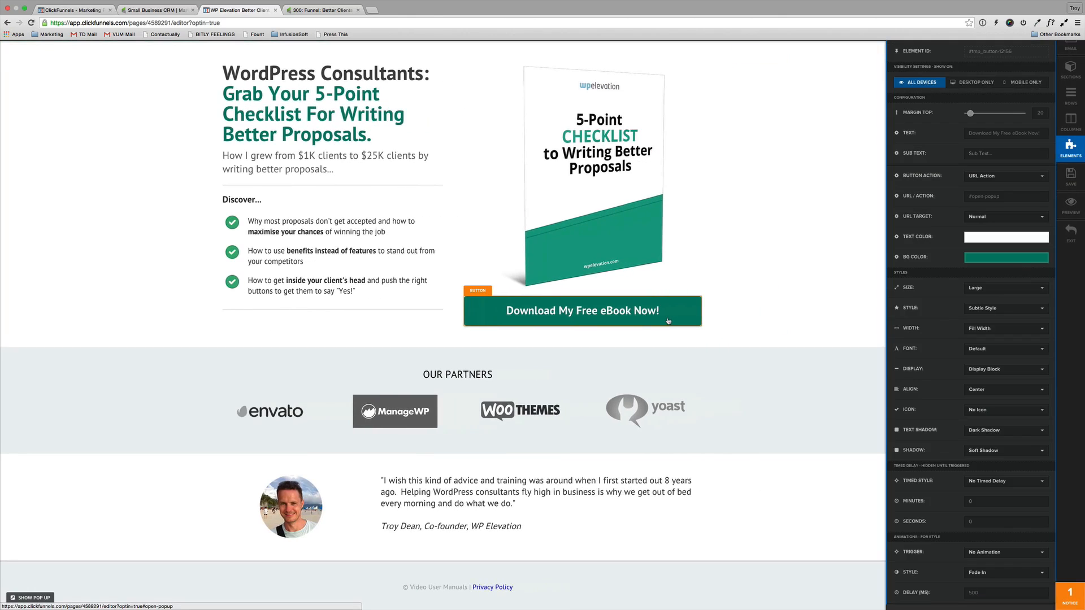
click(29, 597)
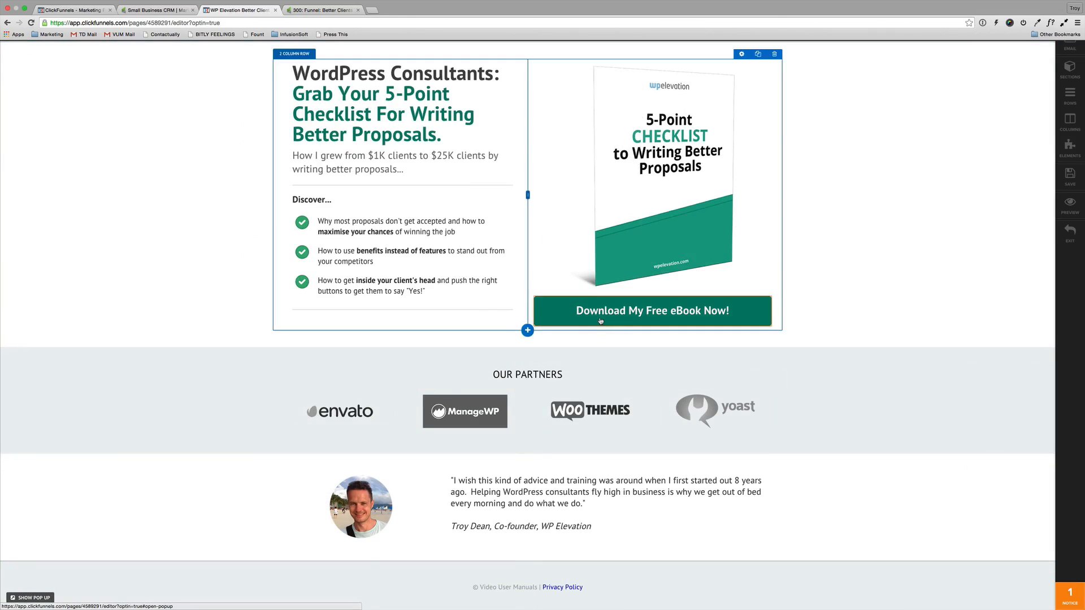
click(28, 598)
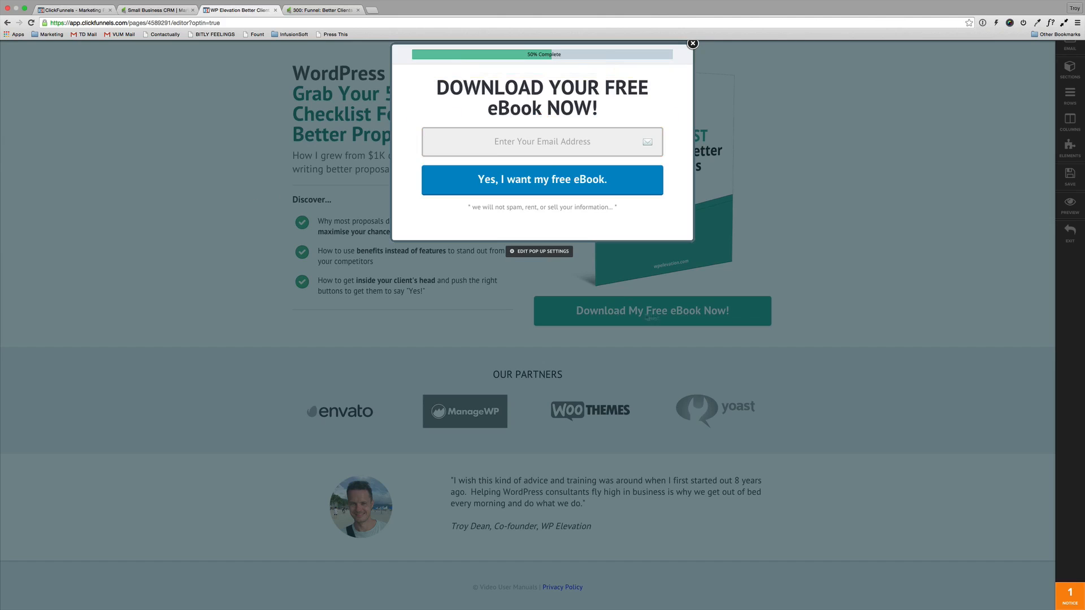
Set the background colour of the pop-up's "Yes, I want my free eBook." button to #117c67 and save the page.
click(626, 191)
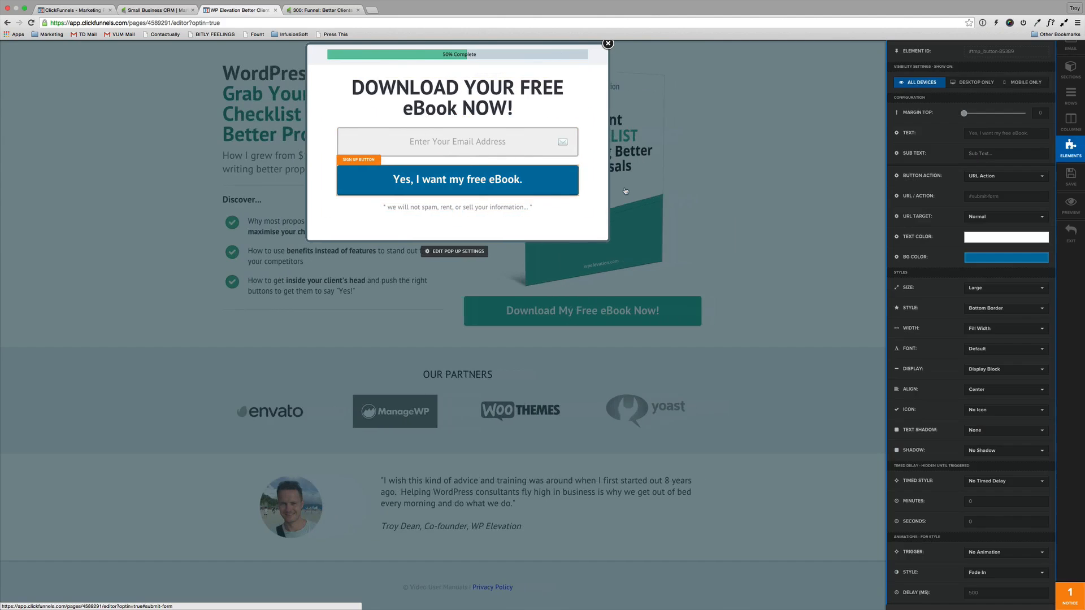
click(984, 259)
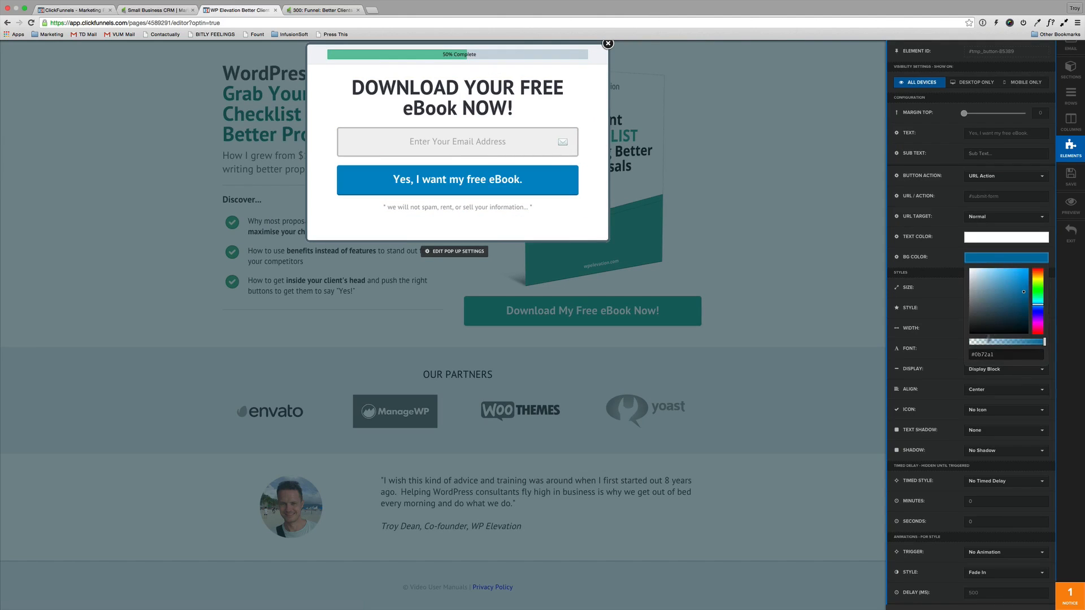
triple_click(984, 354)
key(super+shift+v)
mouse_move(1009, 367)
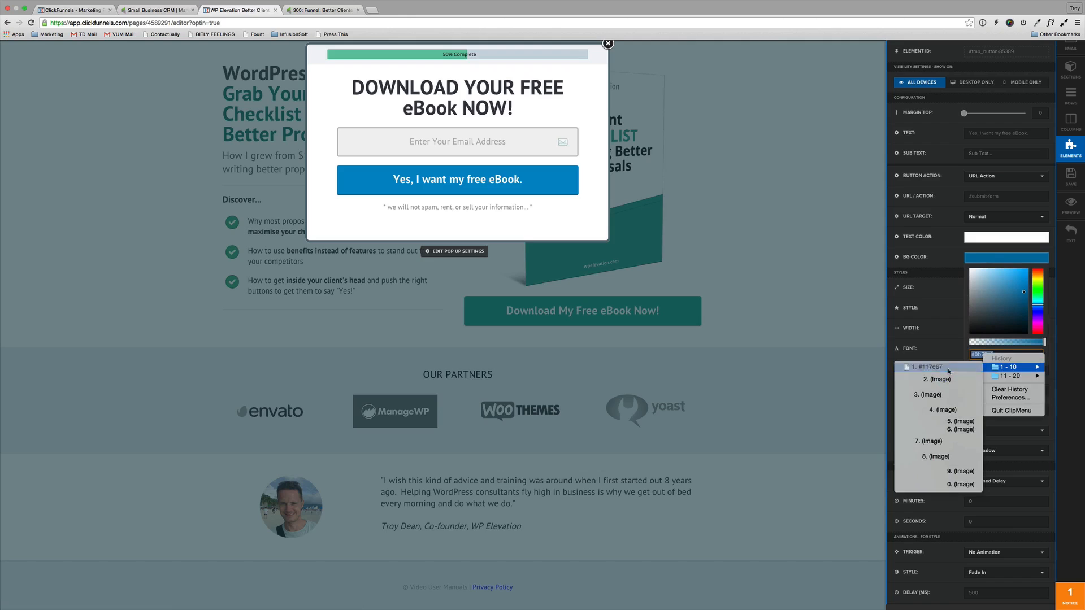
click(948, 368)
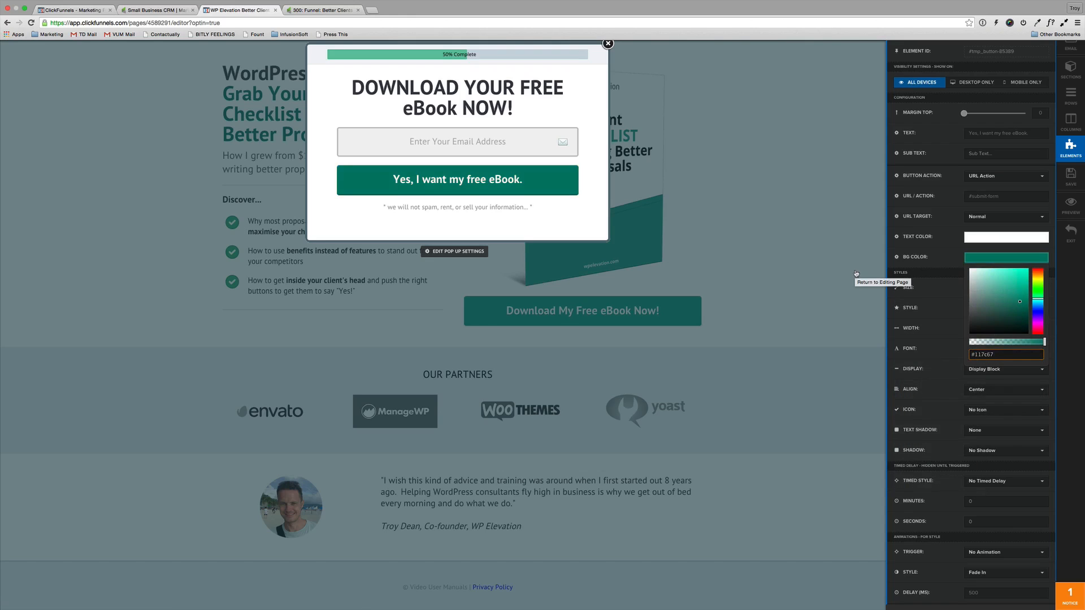
key(Tab)
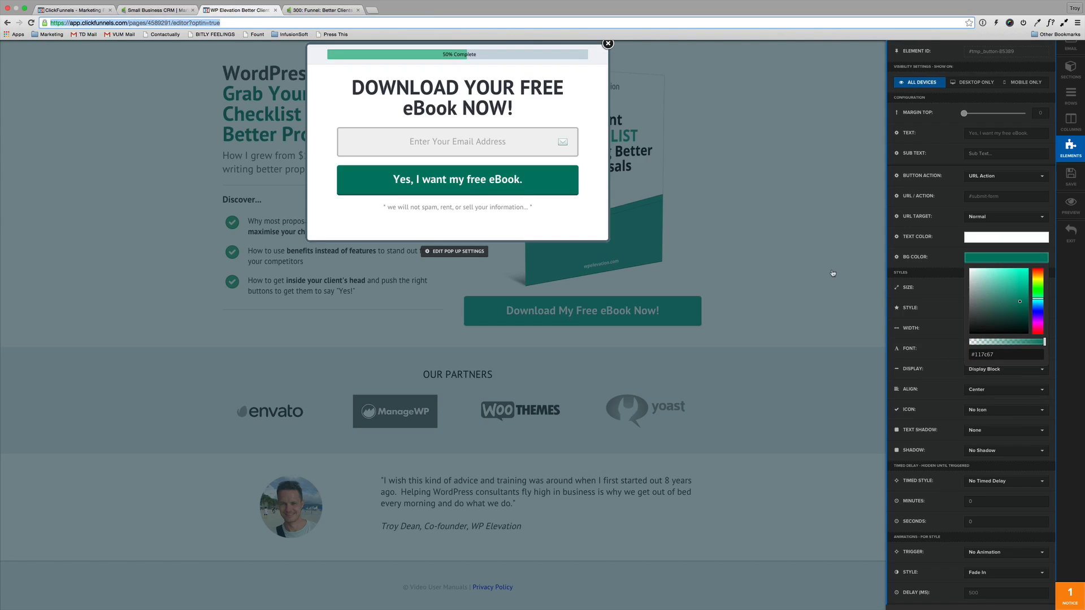
click(1070, 180)
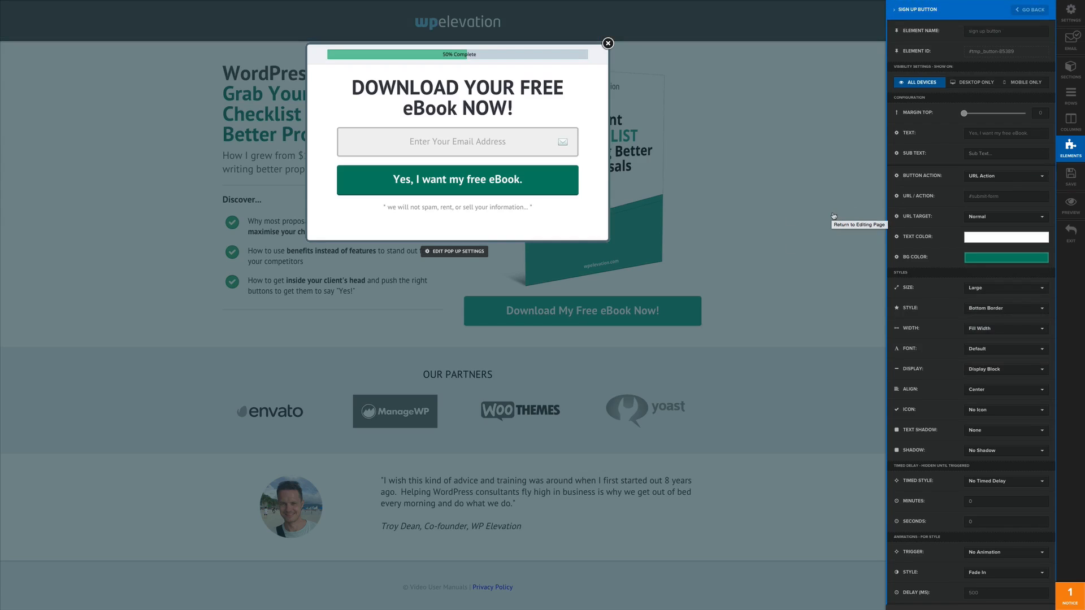
Close the sign-up pop-up, then exit to the funnel overview with the Optin page saved.
click(608, 43)
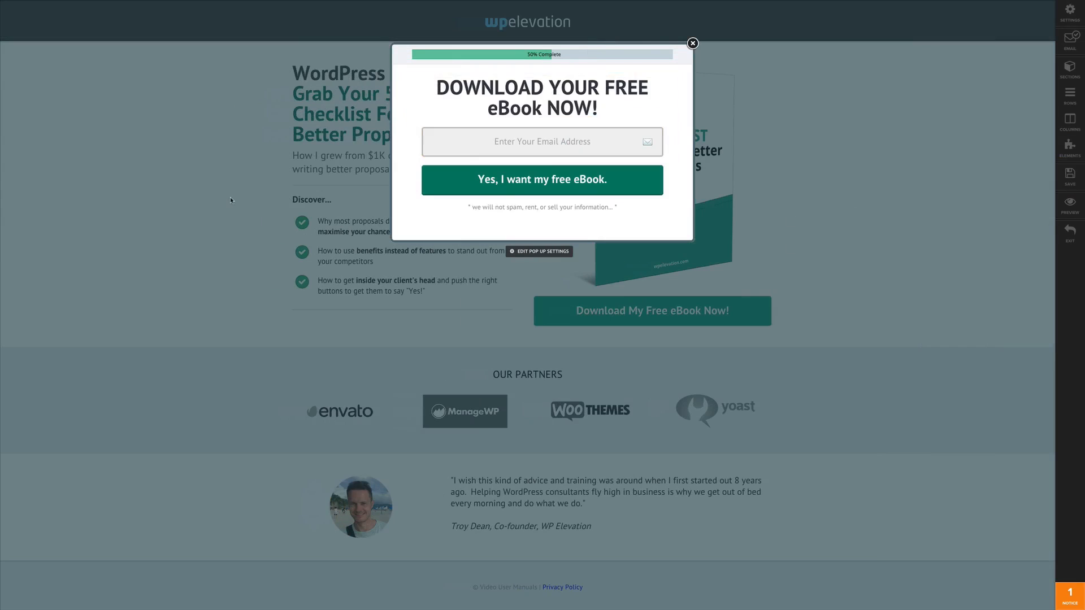
click(693, 44)
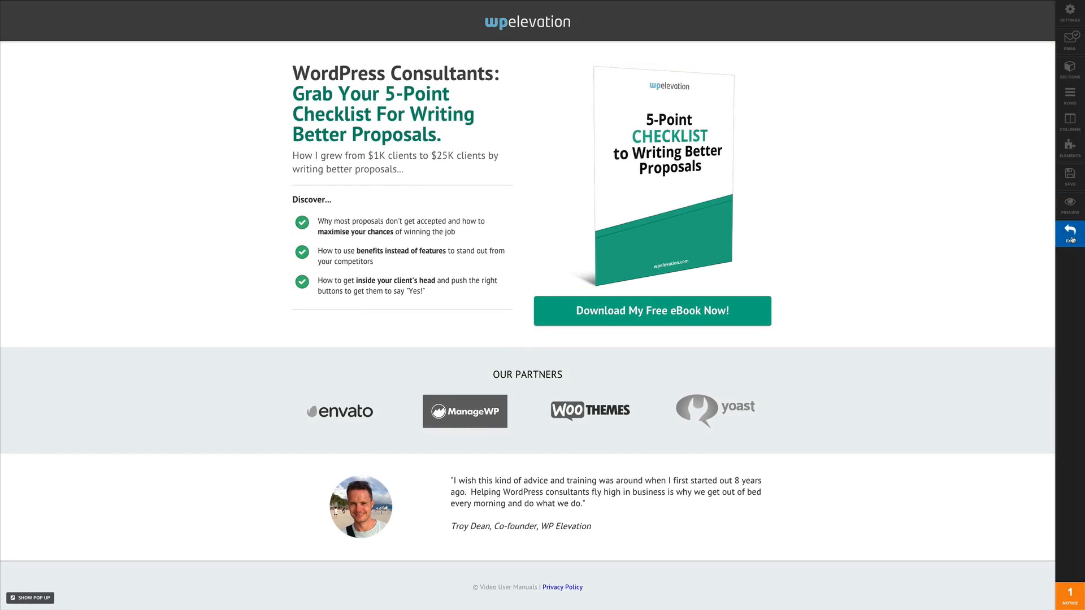
click(1072, 239)
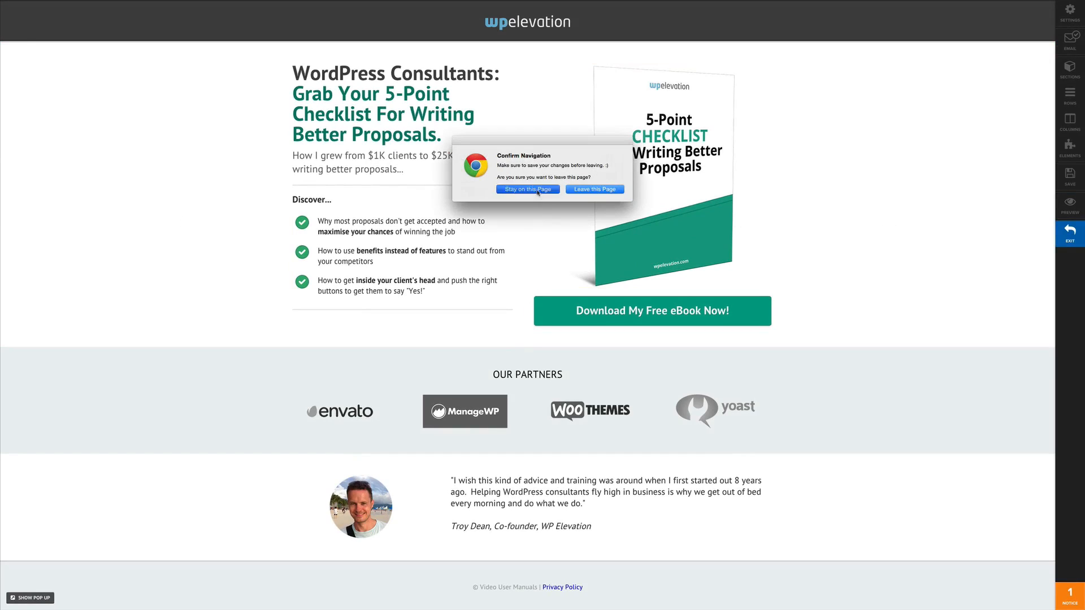
click(539, 190)
click(1063, 181)
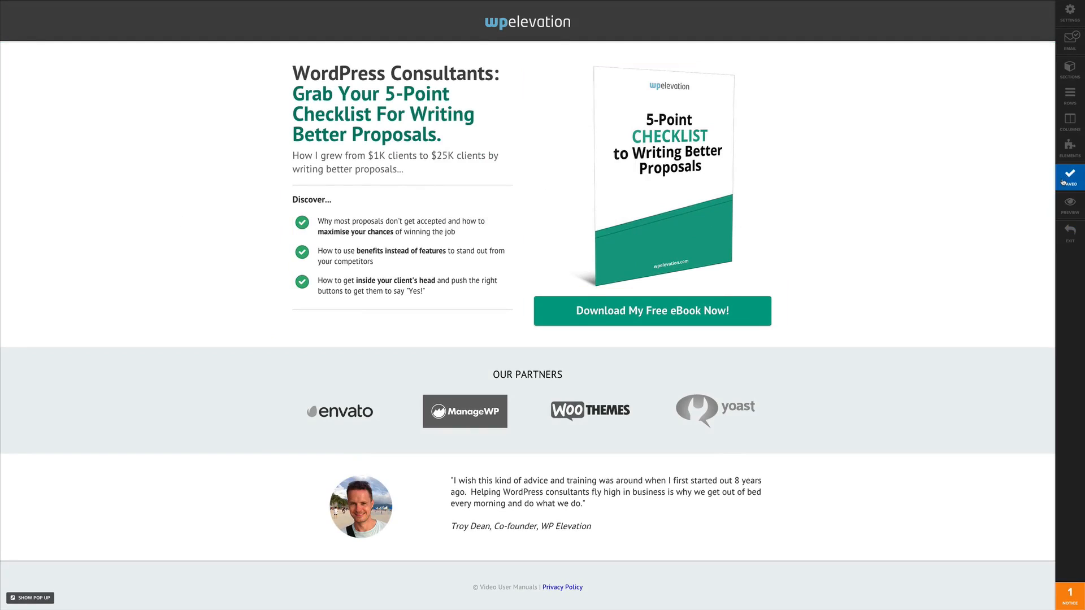
click(1073, 233)
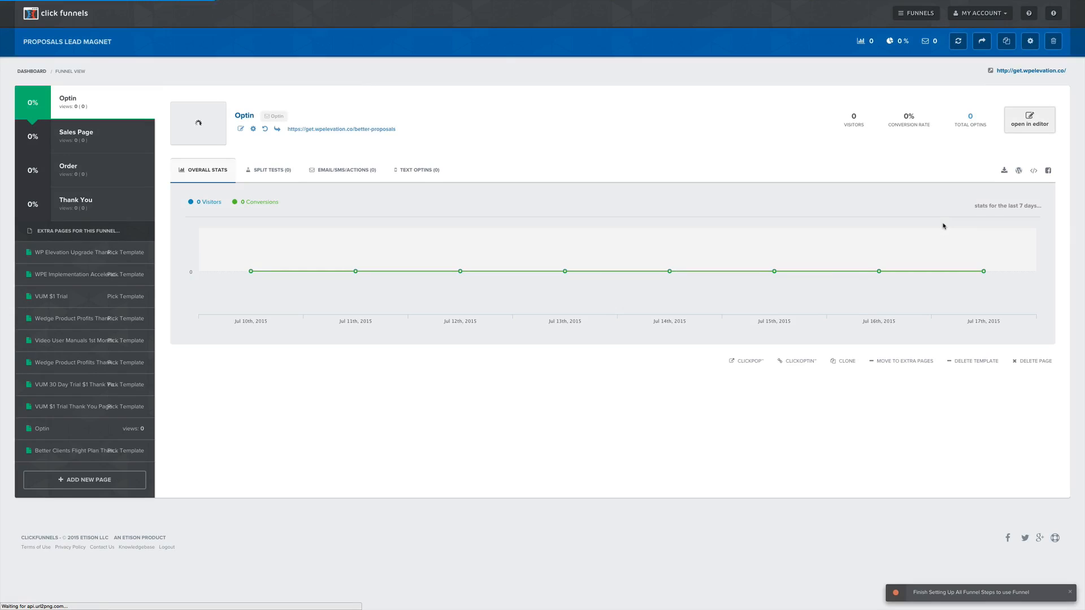
Open the funnel's Sales Page in the editor.
click(104, 141)
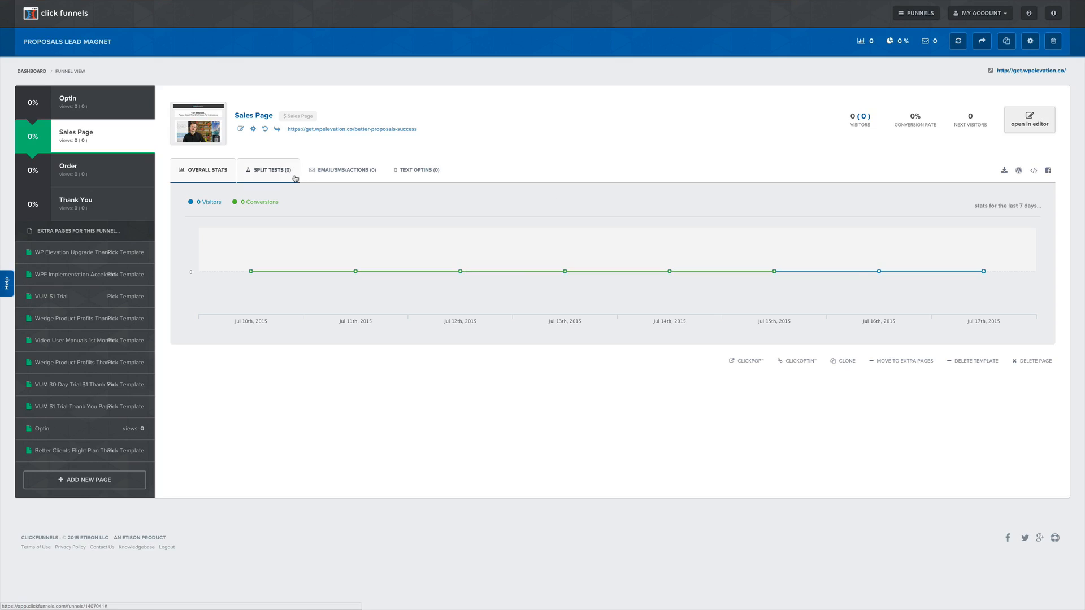
click(1035, 127)
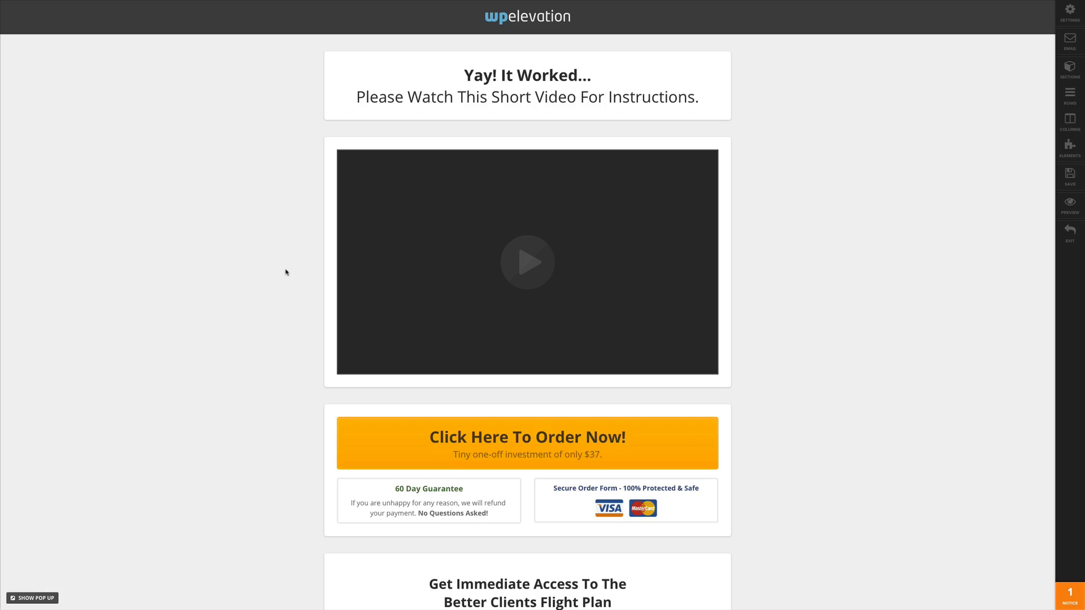
mouse_move(448, 194)
mouse_move(463, 255)
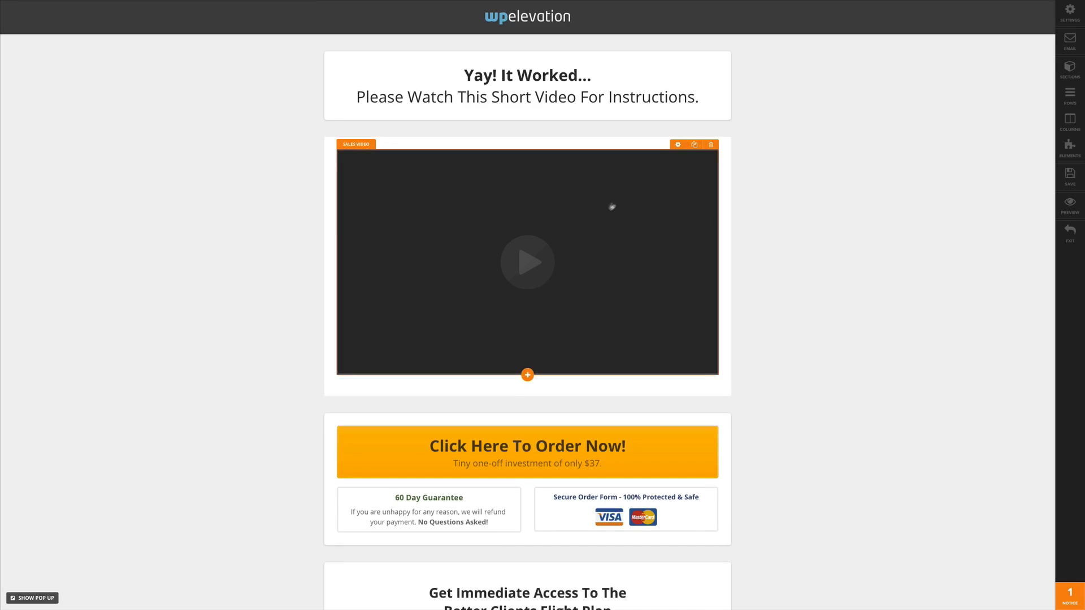
Configure the sales video with type Wistia, its videousermanuals Wistia URL and auto play On, and save the page.
click(680, 144)
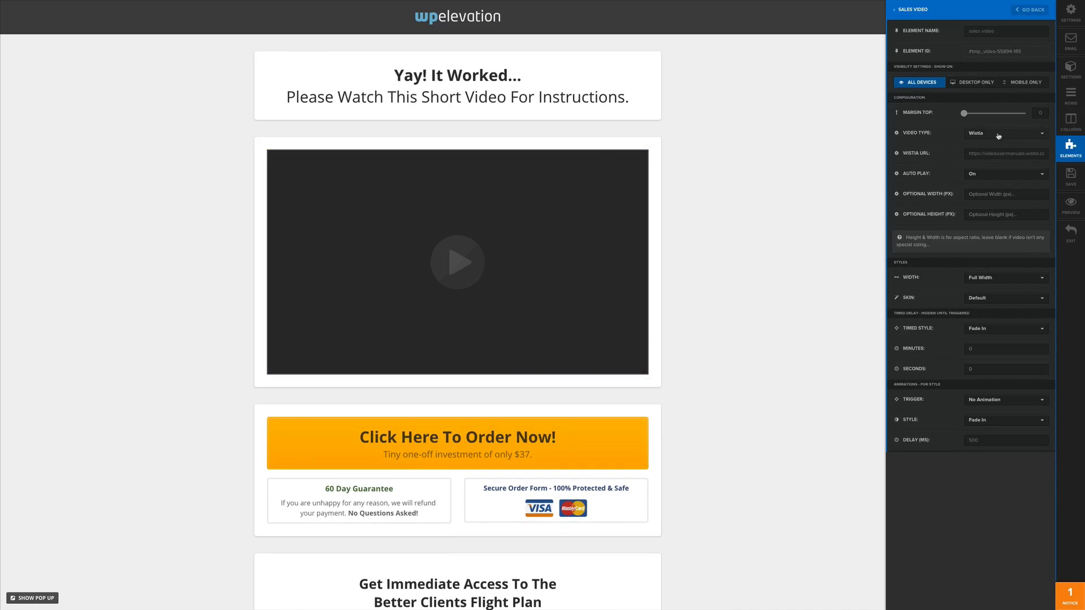
click(998, 135)
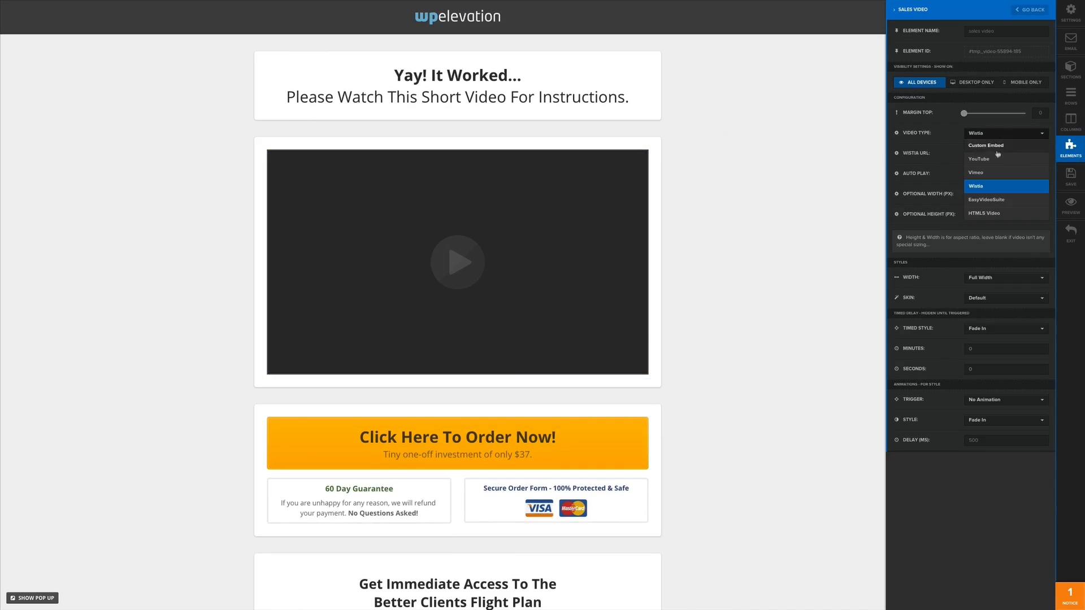
click(993, 184)
click(989, 153)
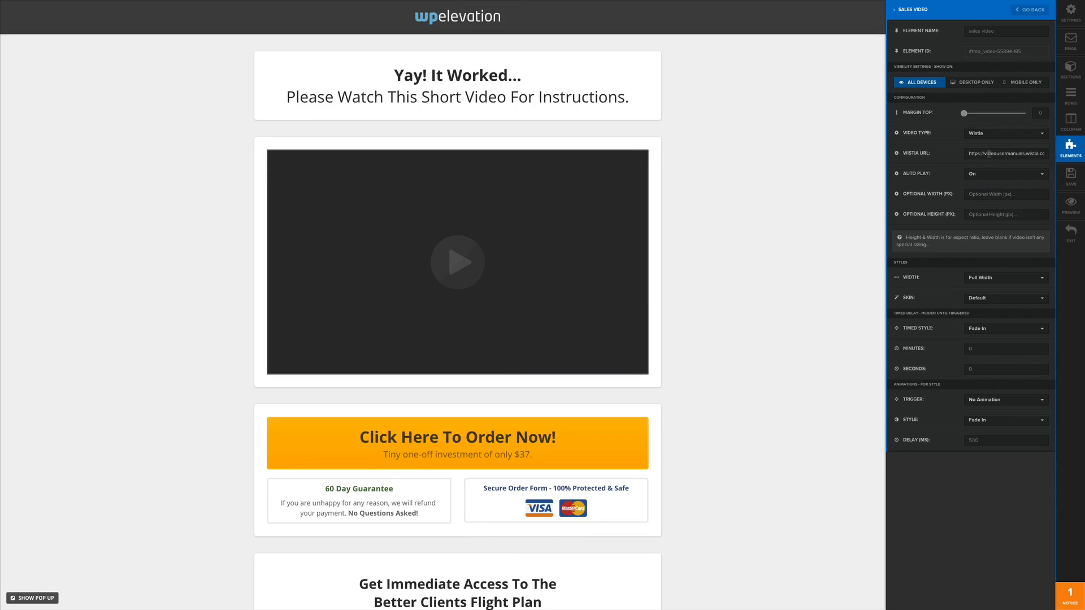
triple_click(989, 154)
key(super+v)
click(990, 174)
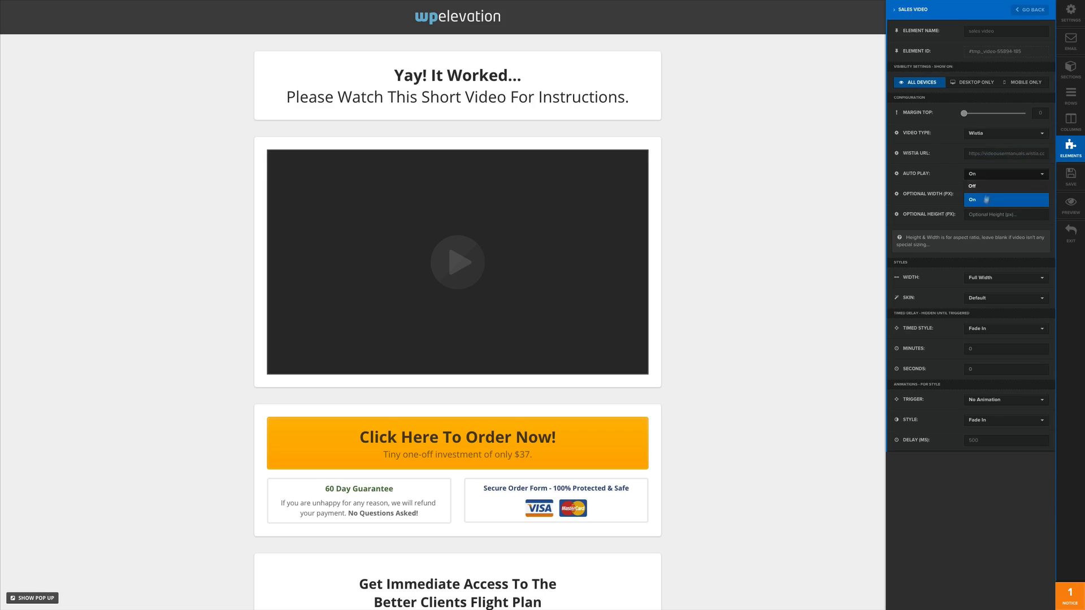
click(983, 204)
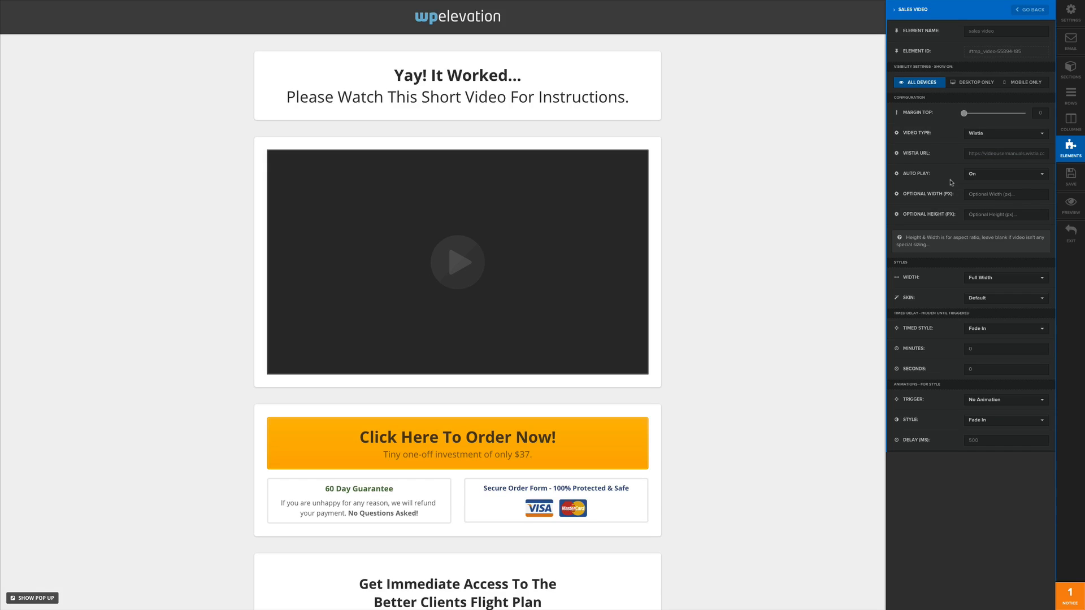
click(1070, 176)
Review the sales page's video, order buttons, Better Clients Flight Plan offer, training modules and closing free e-book link.
scroll(741, 300, down, 6)
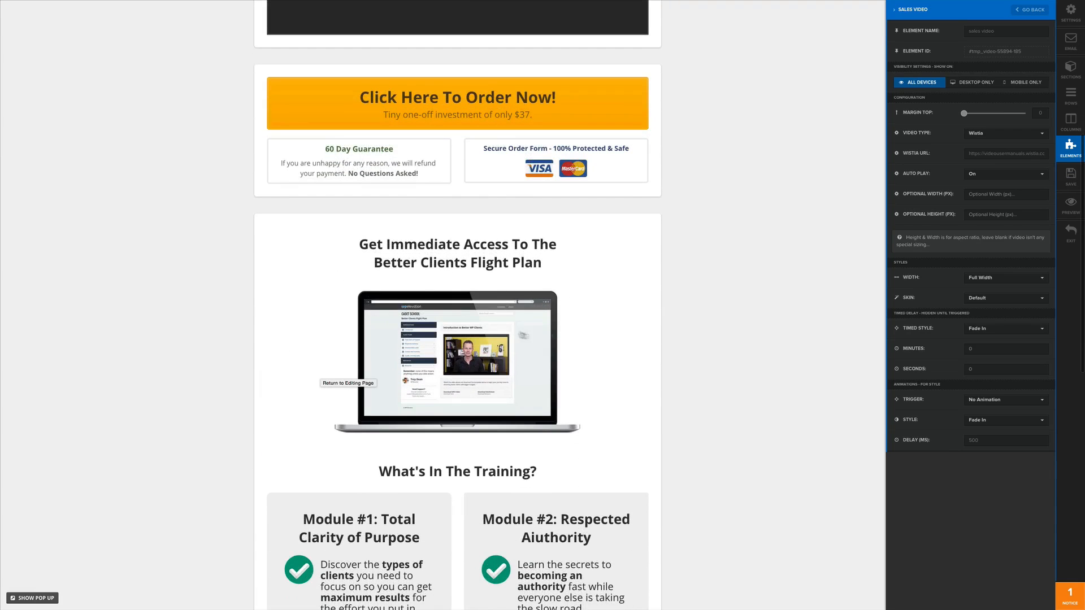
scroll(742, 271, down, 5)
scroll(742, 270, down, 6)
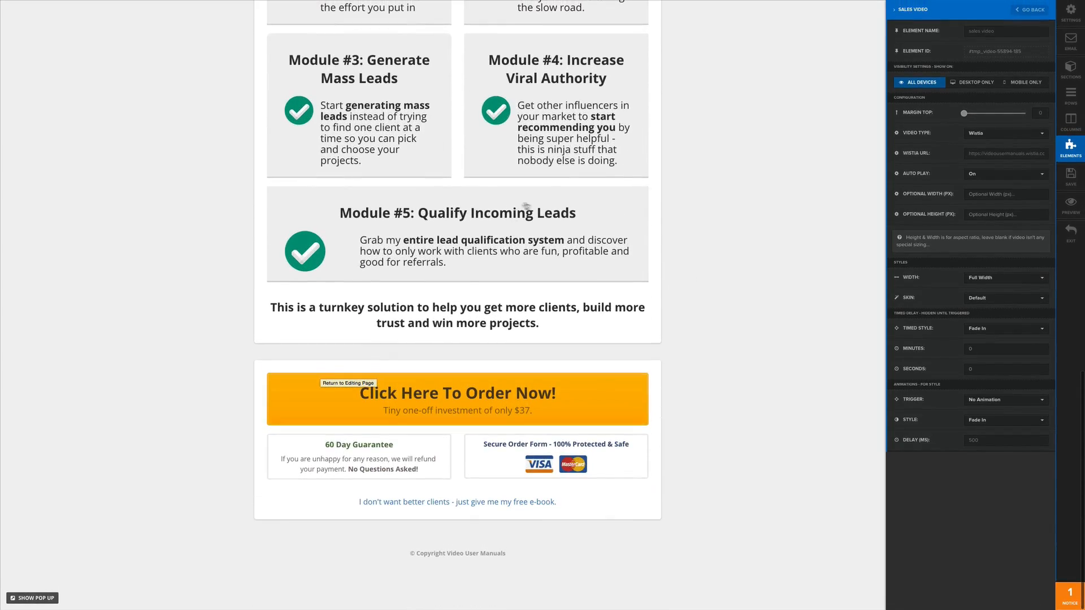
scroll(709, 186, up, 20)
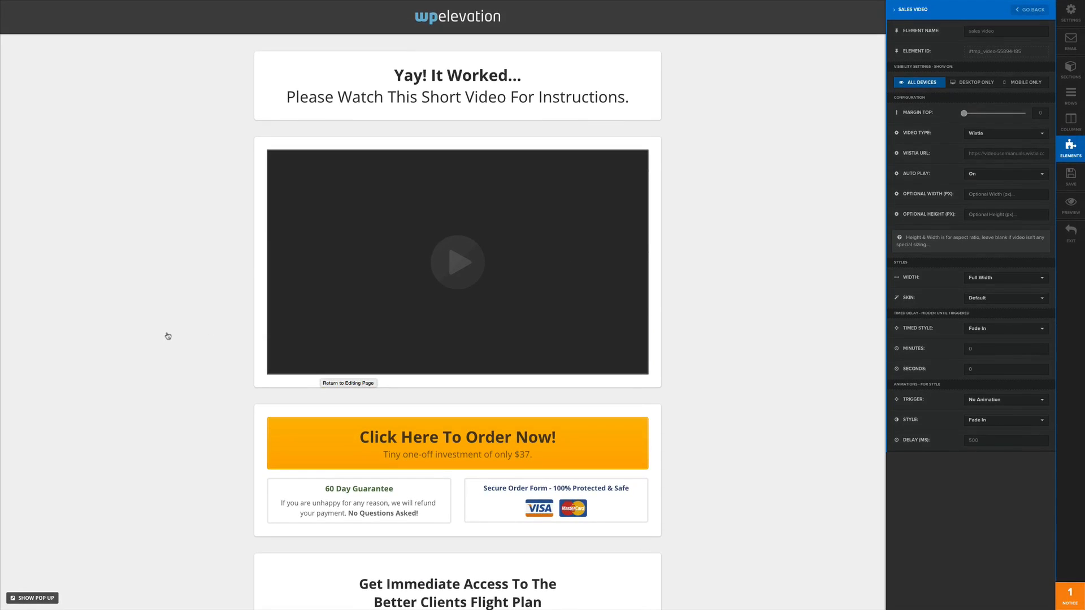
click(167, 277)
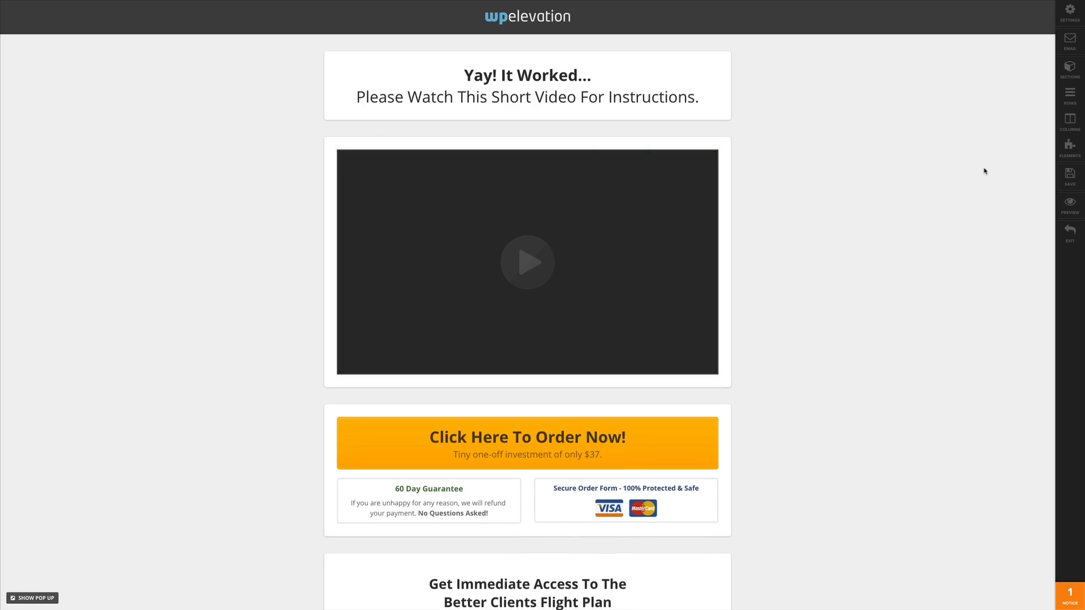
scroll(906, 185, down, 2)
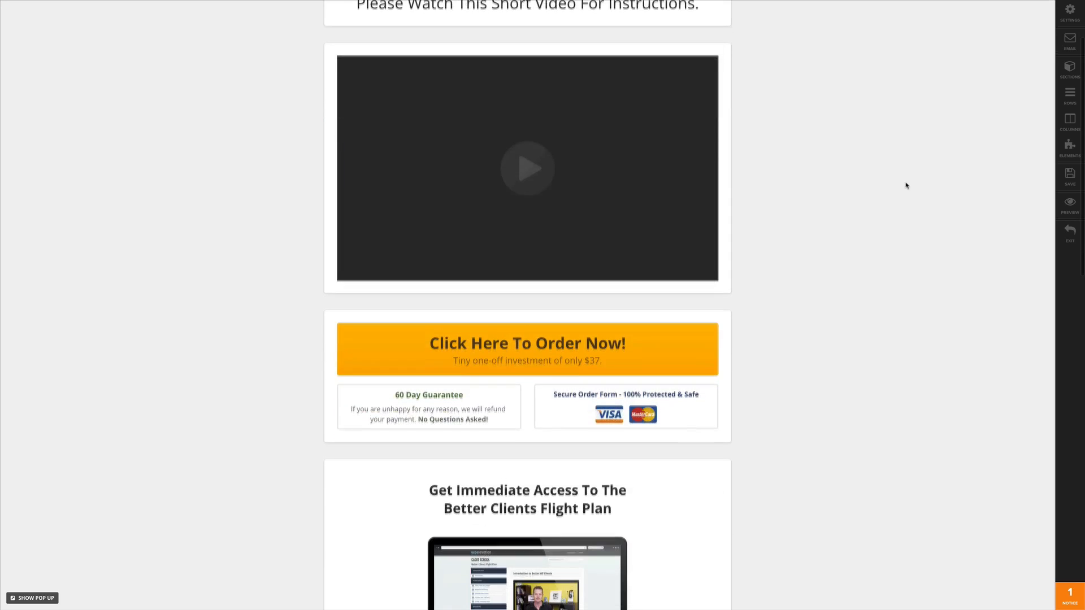
scroll(906, 186, up, 1)
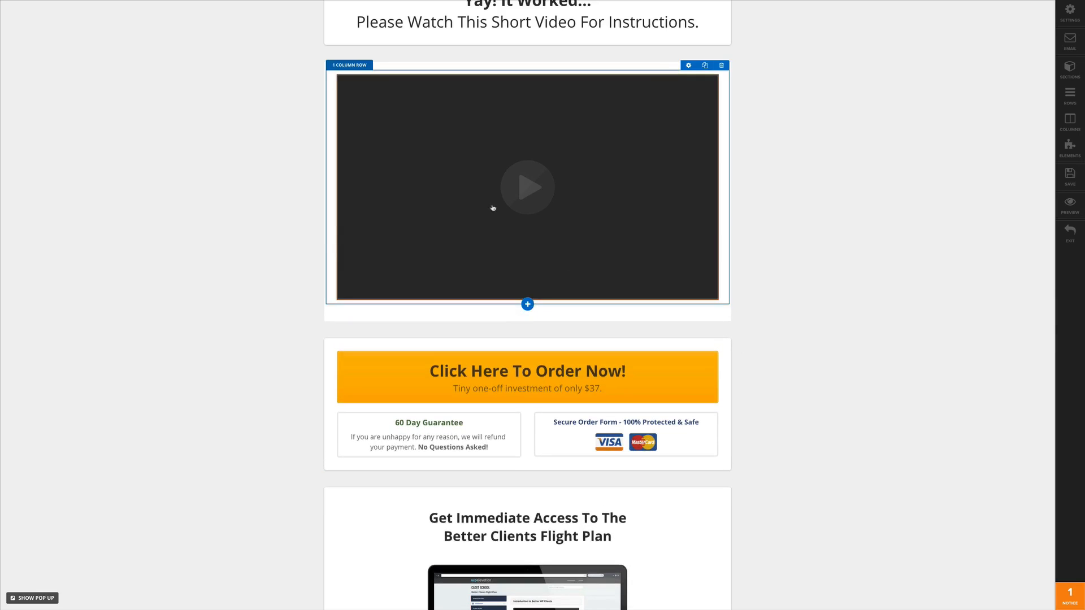
mouse_move(492, 211)
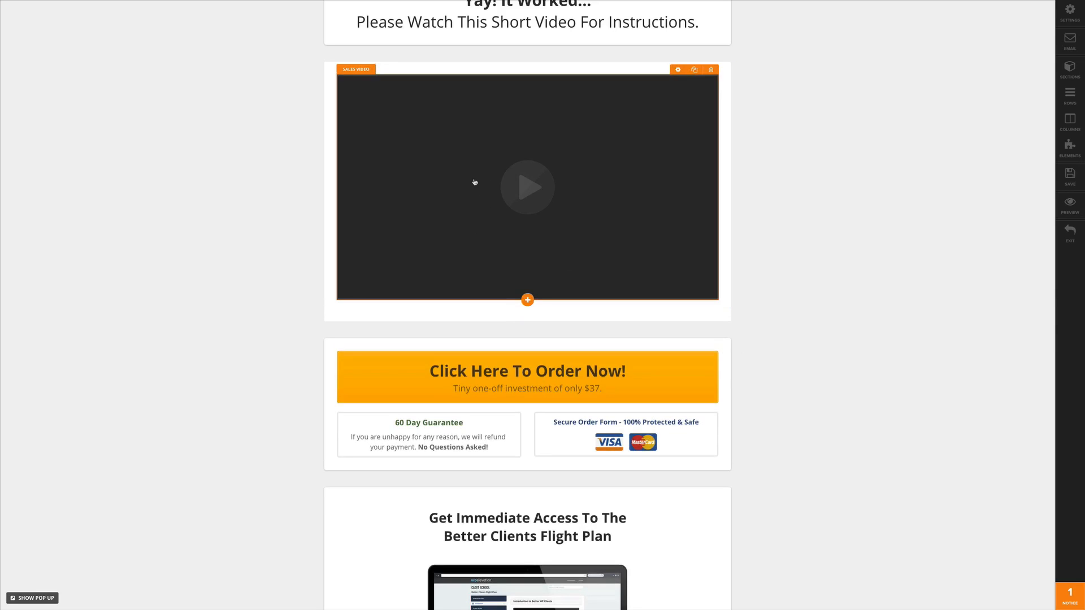
scroll(286, 371, down, 3)
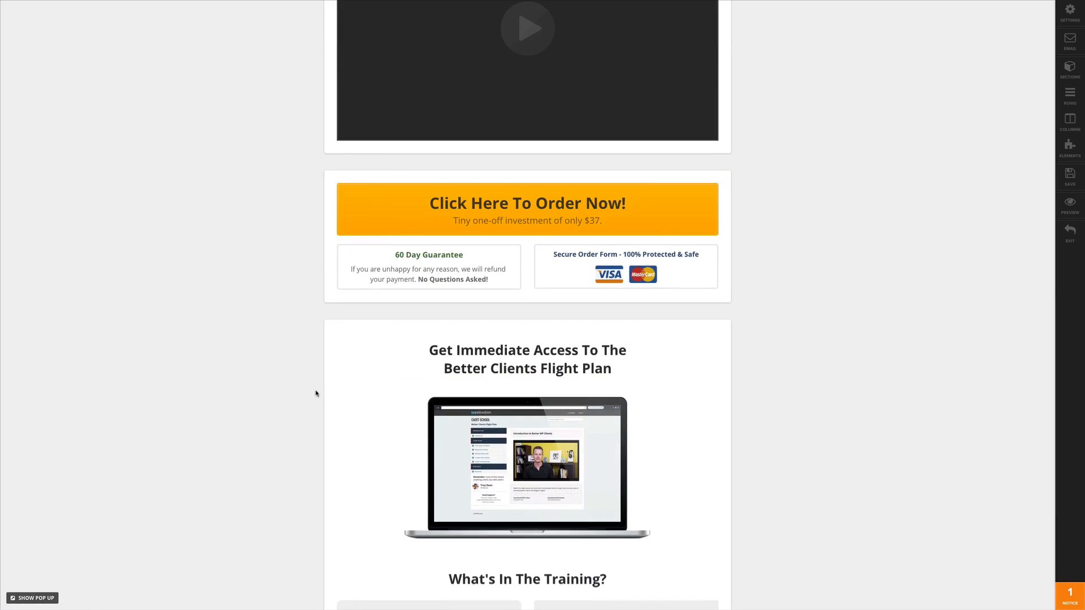
scroll(315, 393, down, 1)
scroll(315, 393, down, 3)
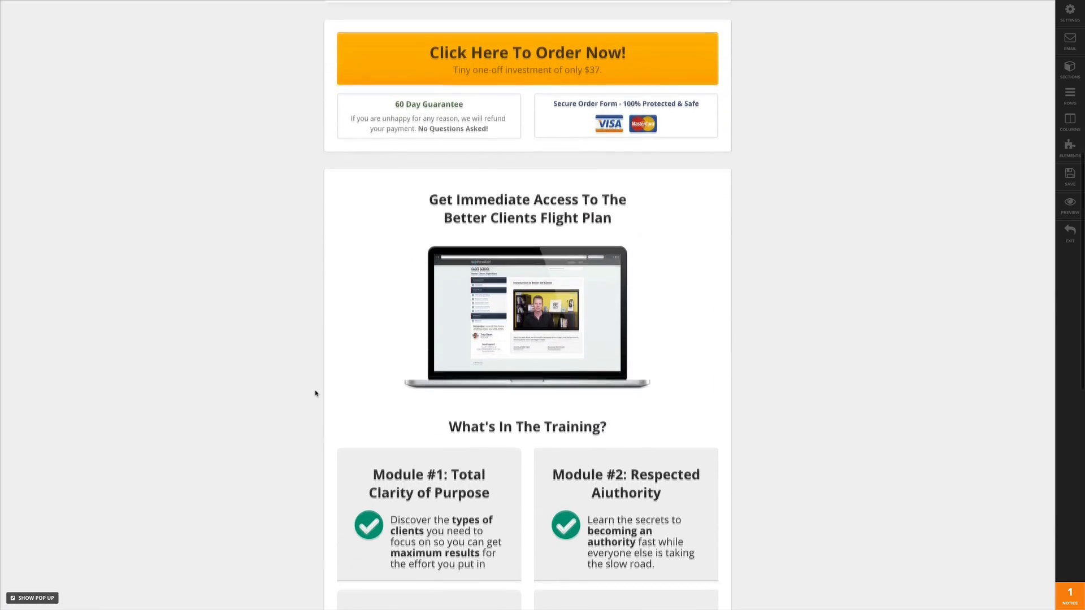
scroll(316, 393, up, 8)
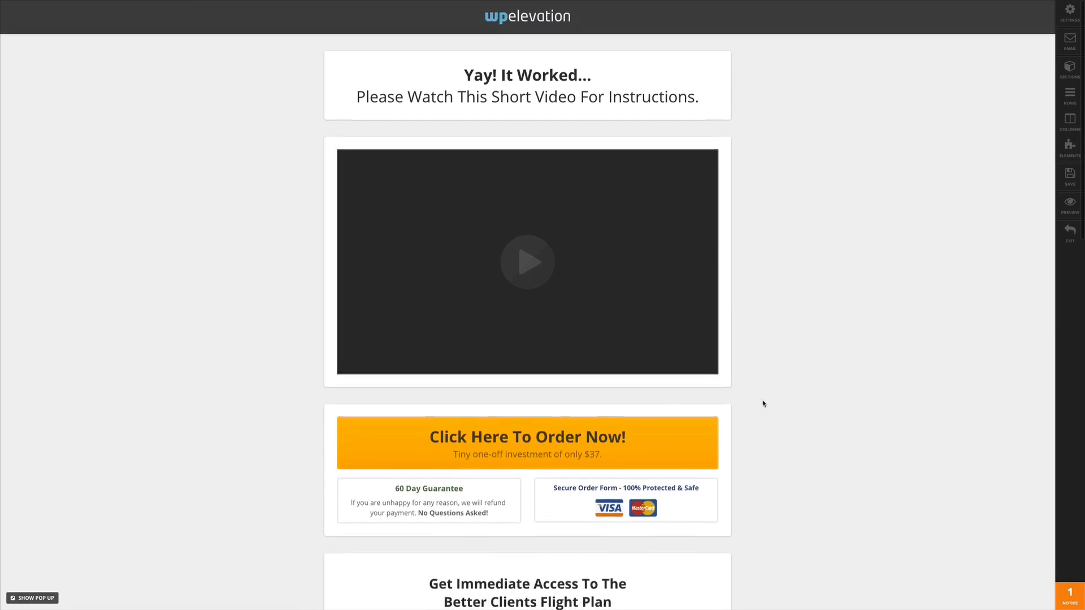
scroll(763, 403, down, 1)
scroll(770, 393, down, 2)
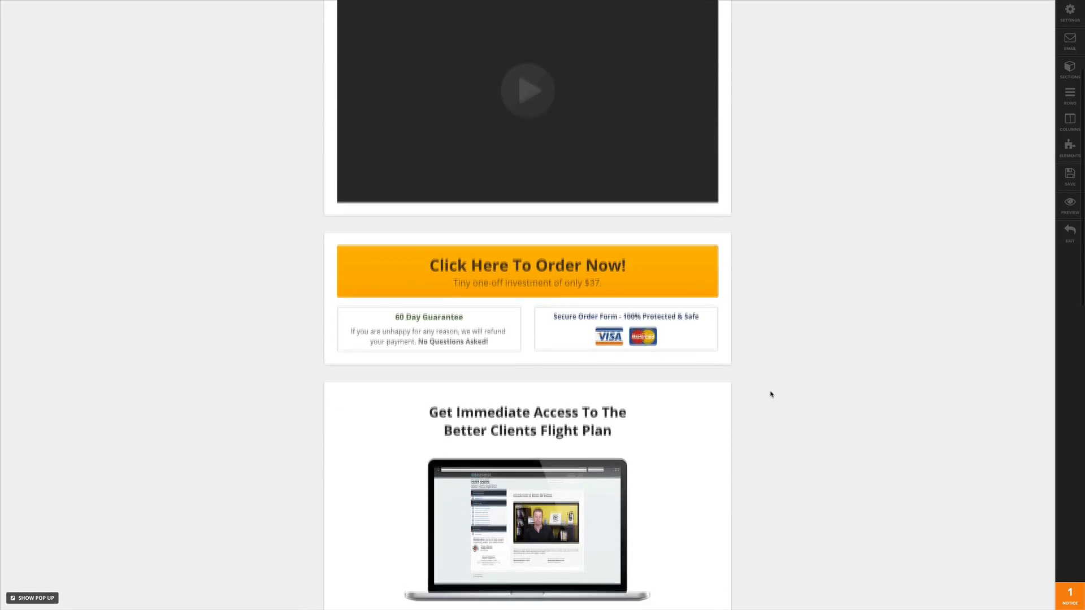
scroll(770, 394, up, 4)
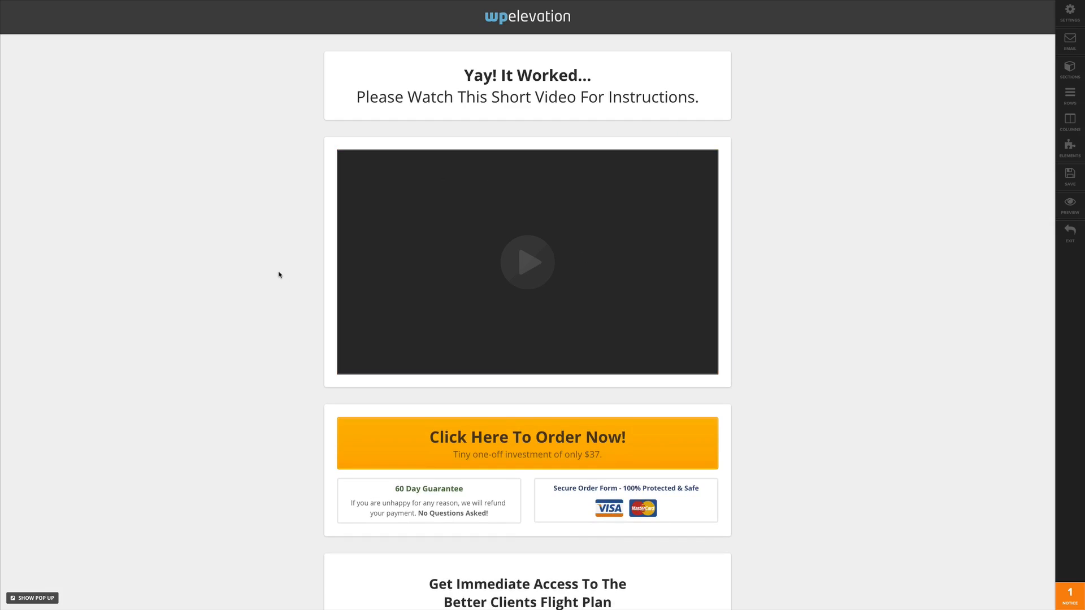
scroll(279, 275, down, 1)
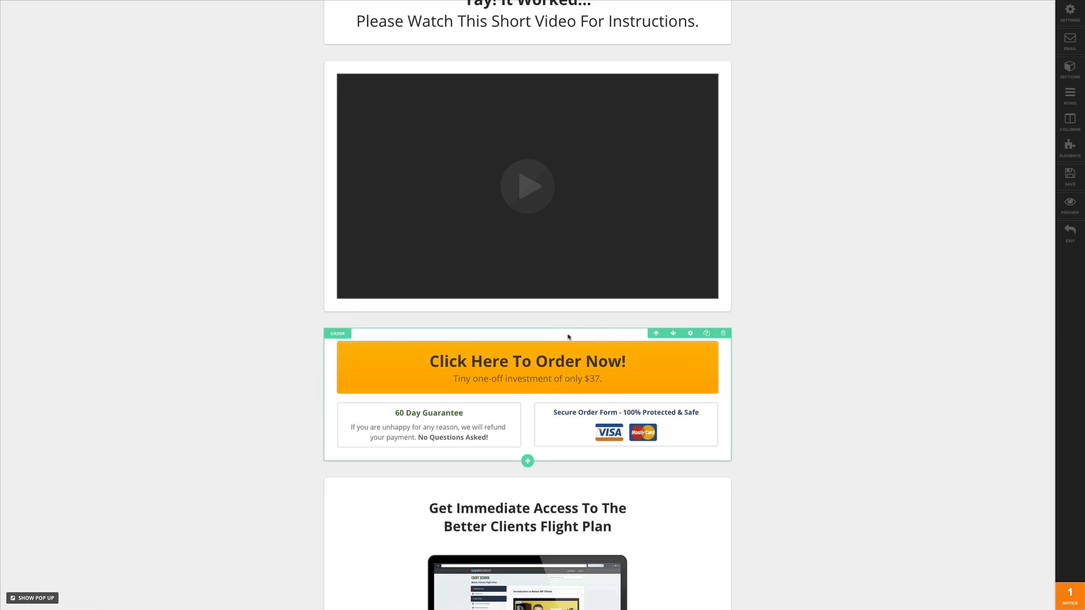
Set the timed delay seconds of the Order section under the video to 59.
click(690, 334)
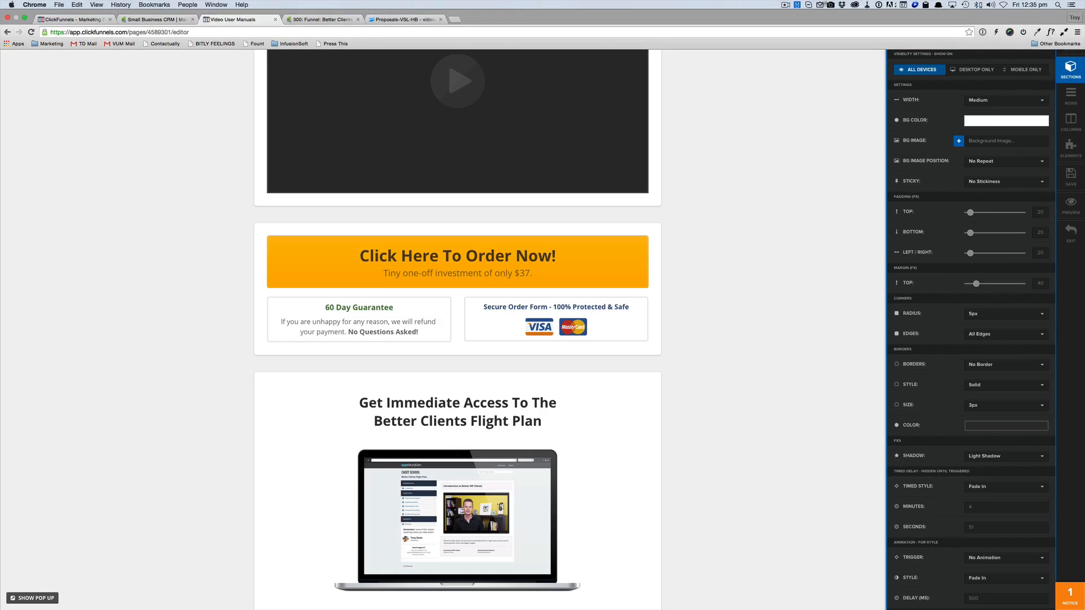
click(733, 273)
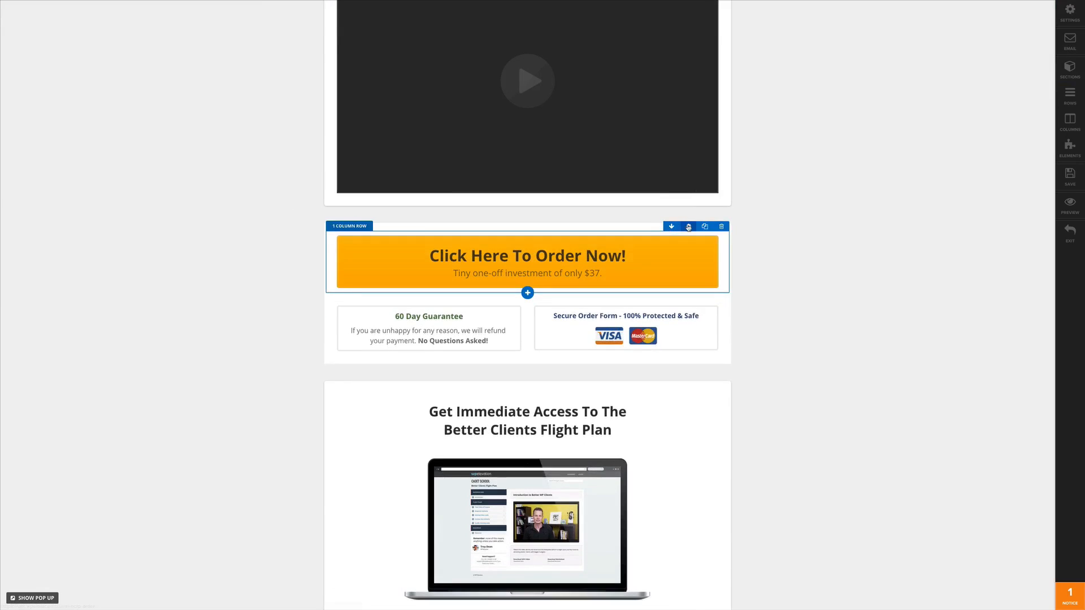
mouse_move(672, 231)
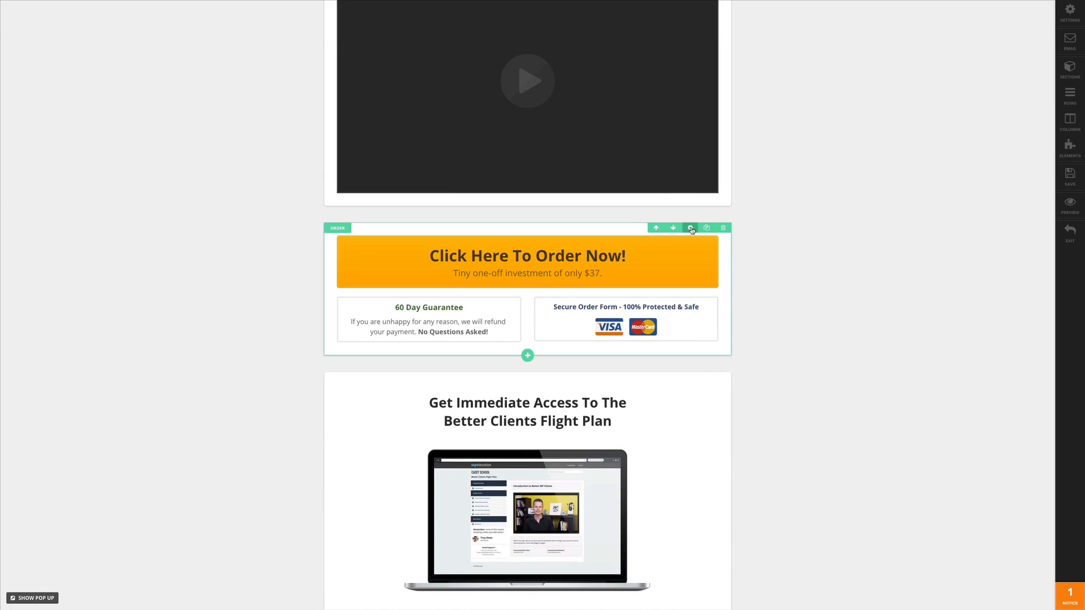
click(692, 228)
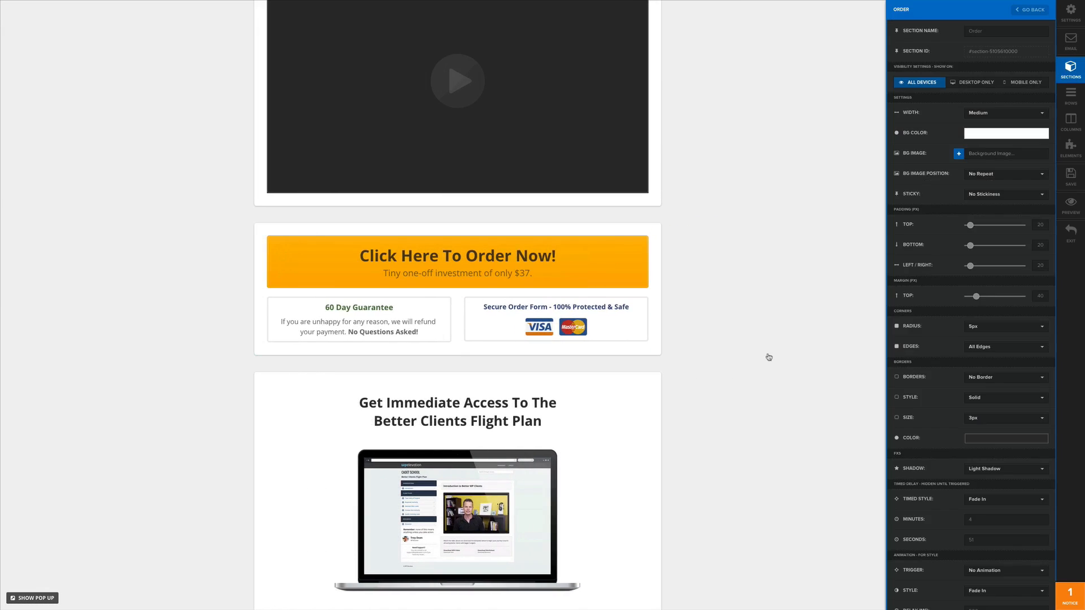
click(978, 529)
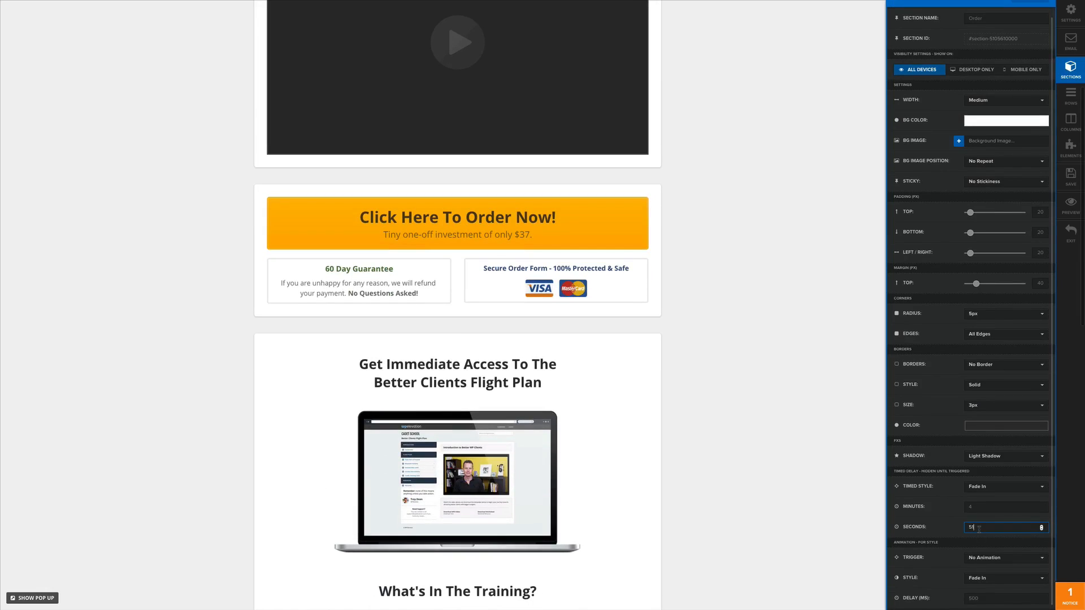
key(BackSpace)
text(9)
click(790, 356)
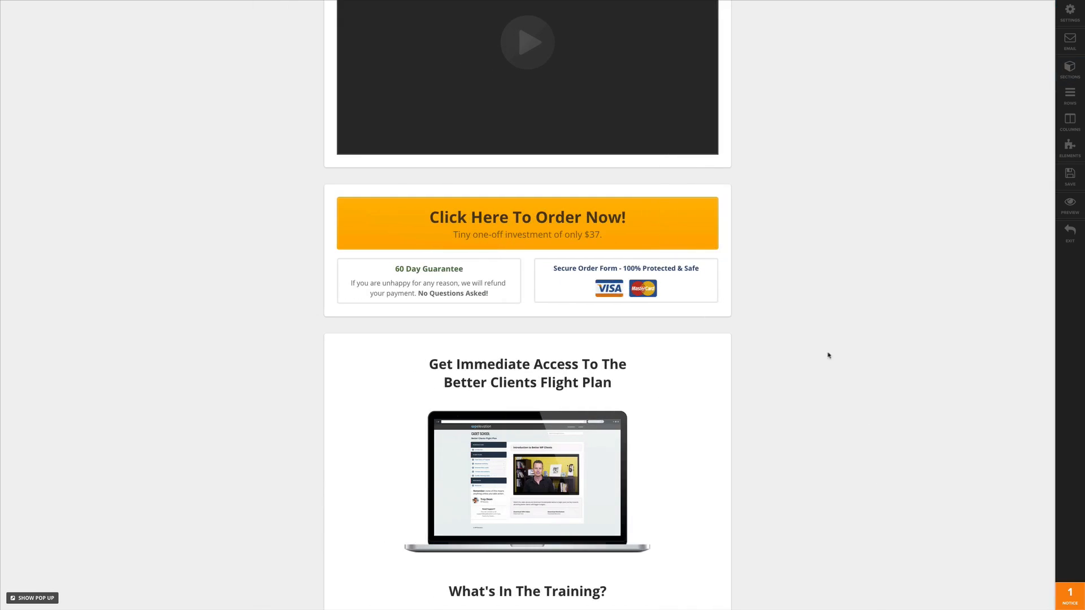
Set the timed delay seconds of the Better Clients Flight Plan section to 59.
mouse_move(726, 340)
click(690, 338)
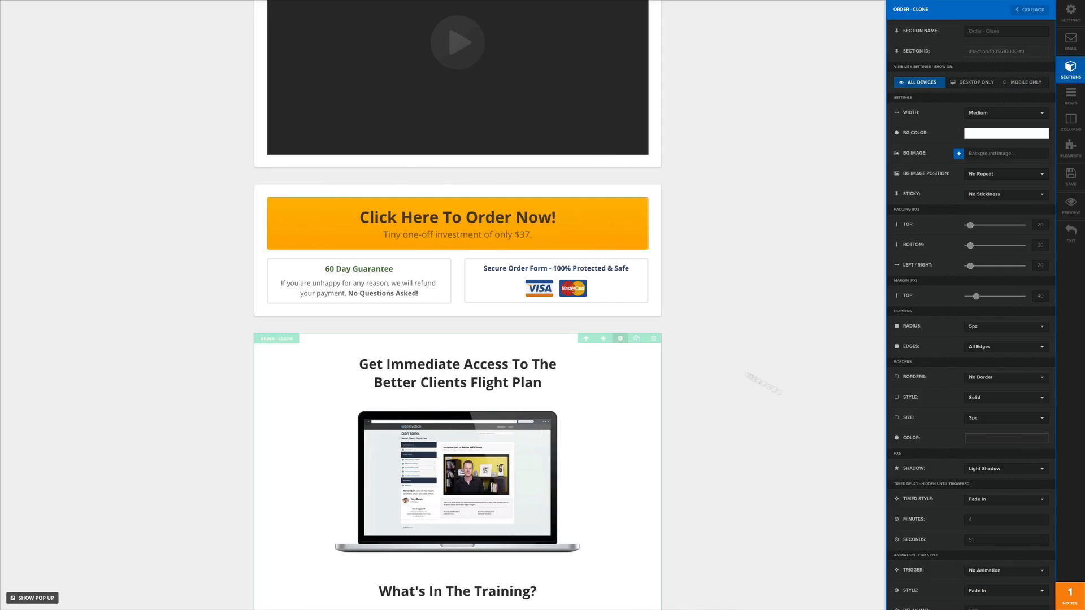
click(980, 539)
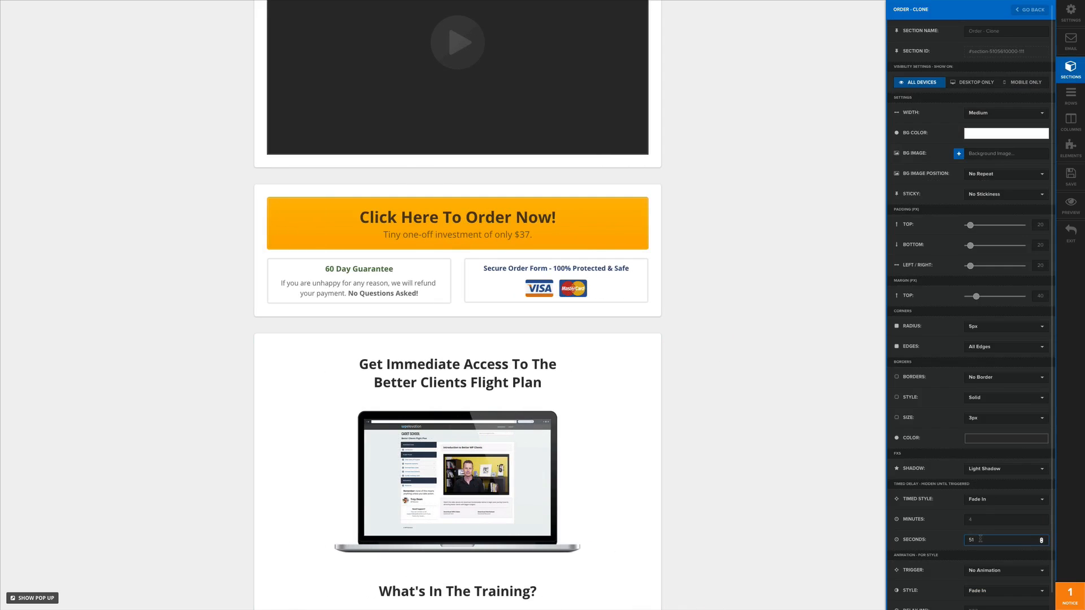
Set the timed delay seconds of the closing order section with the free e-book link to 59 and save the page.
scroll(689, 426, down, 6)
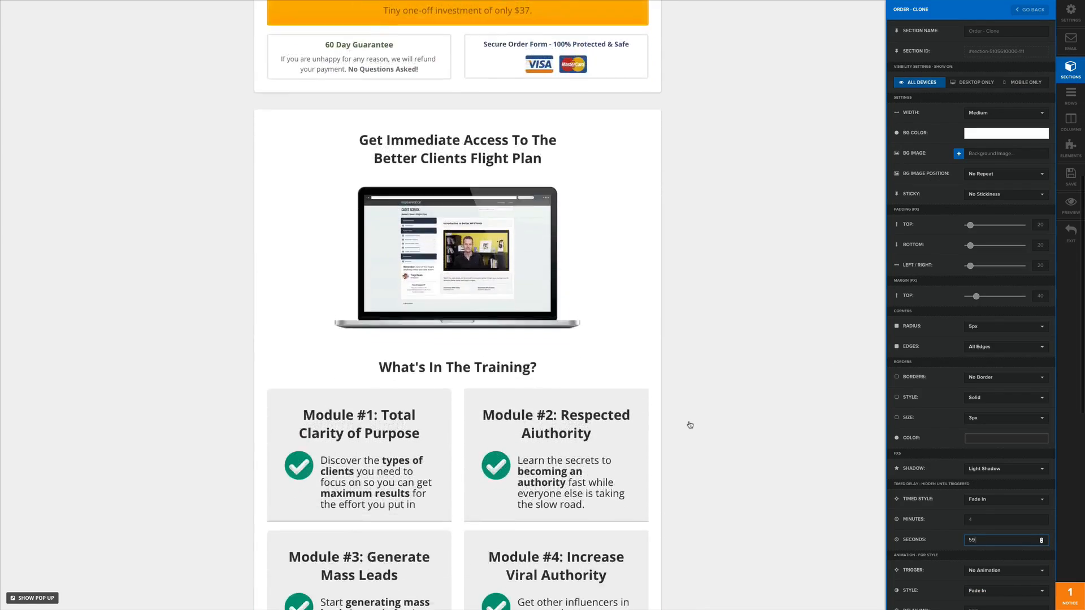
scroll(690, 425, down, 6)
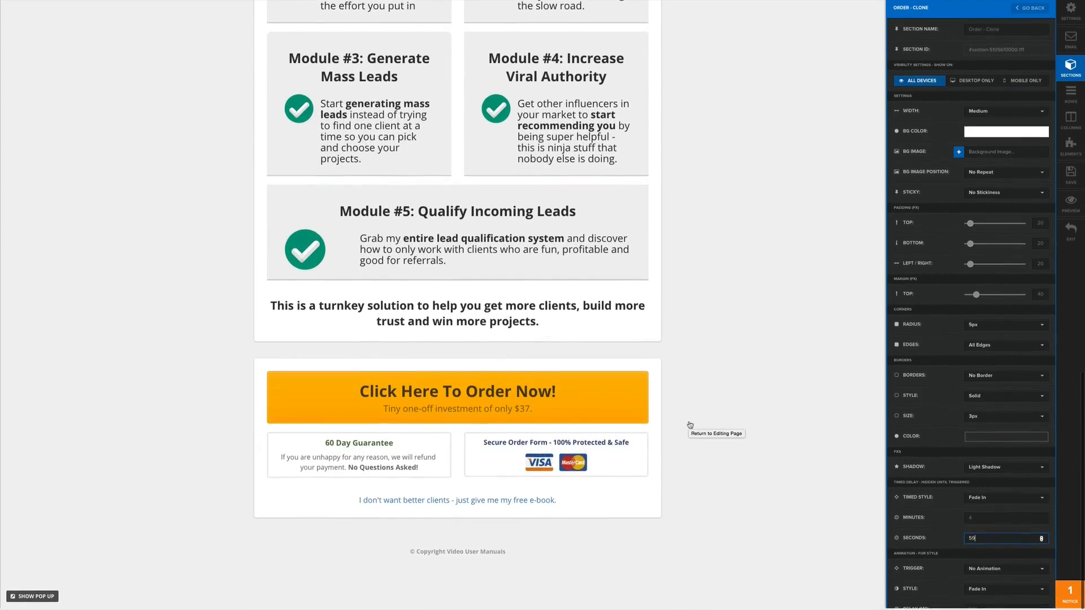
click(681, 365)
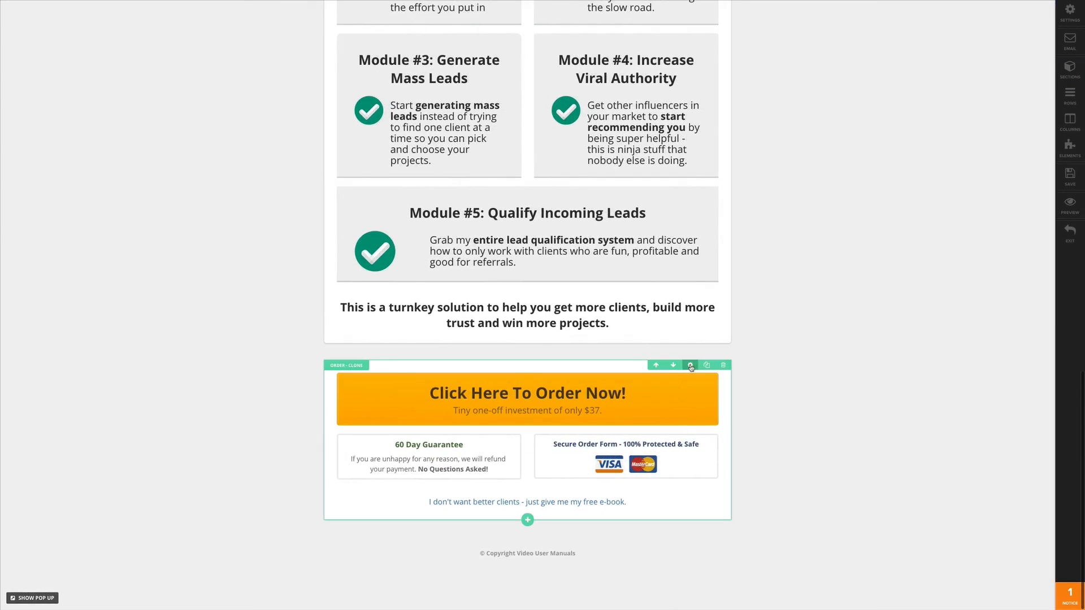
click(690, 367)
click(980, 539)
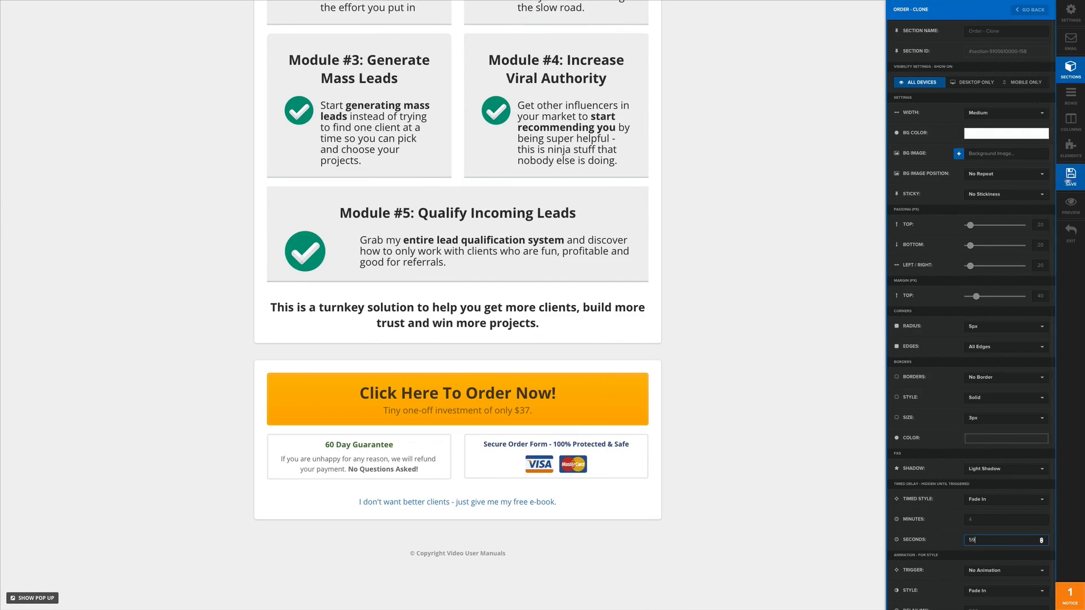
click(1072, 179)
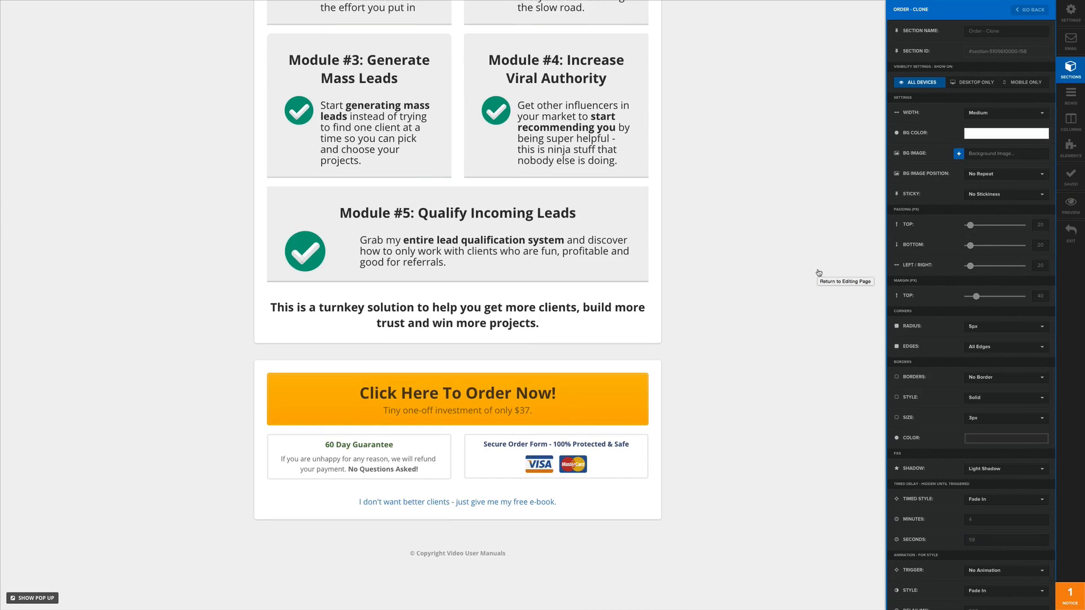
scroll(818, 273, up, 15)
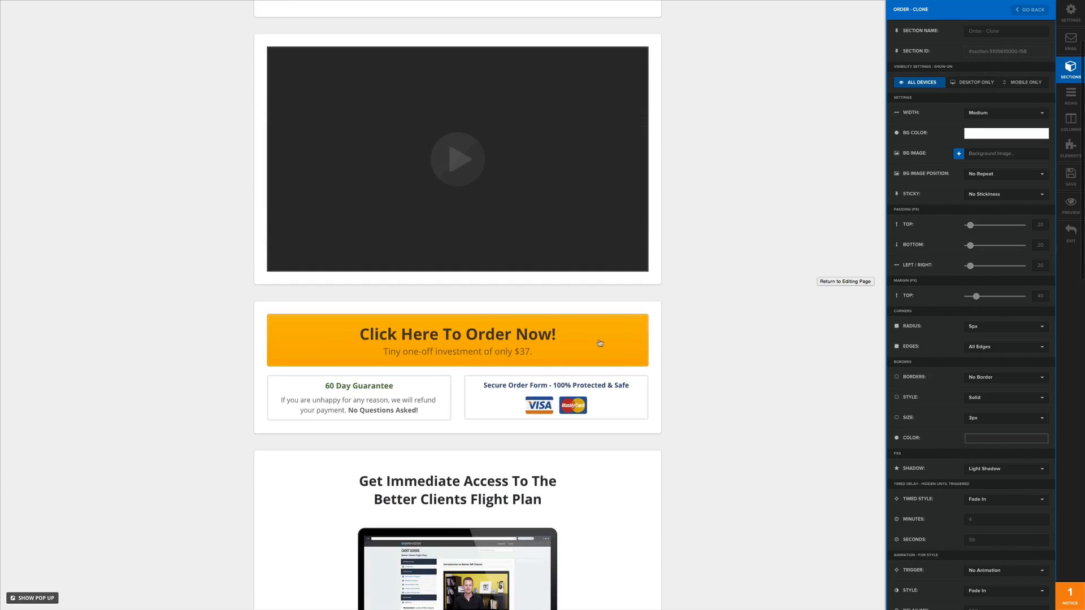
click(729, 325)
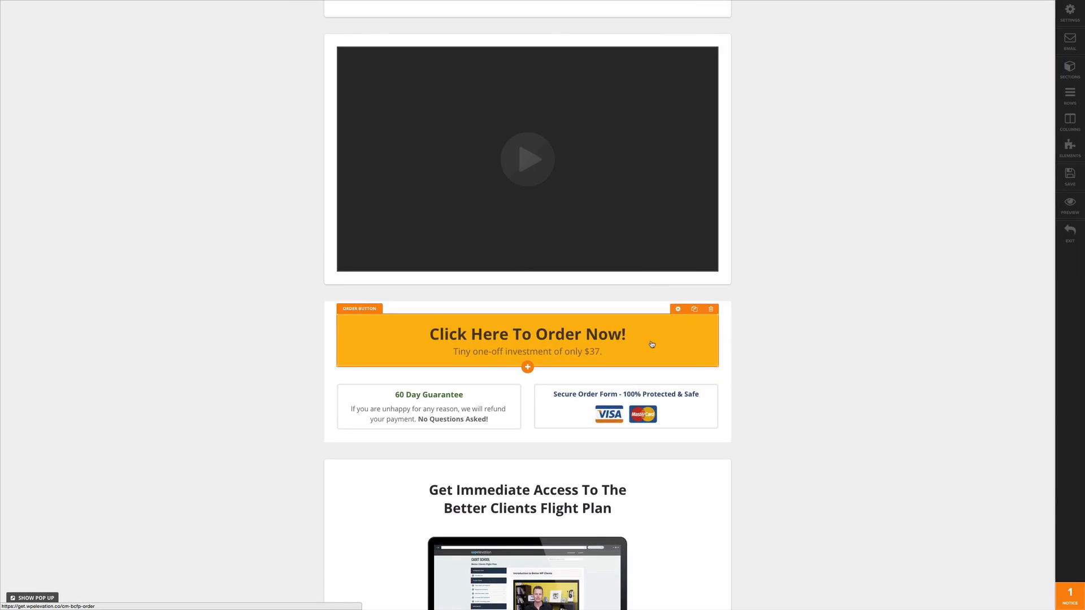
click(651, 344)
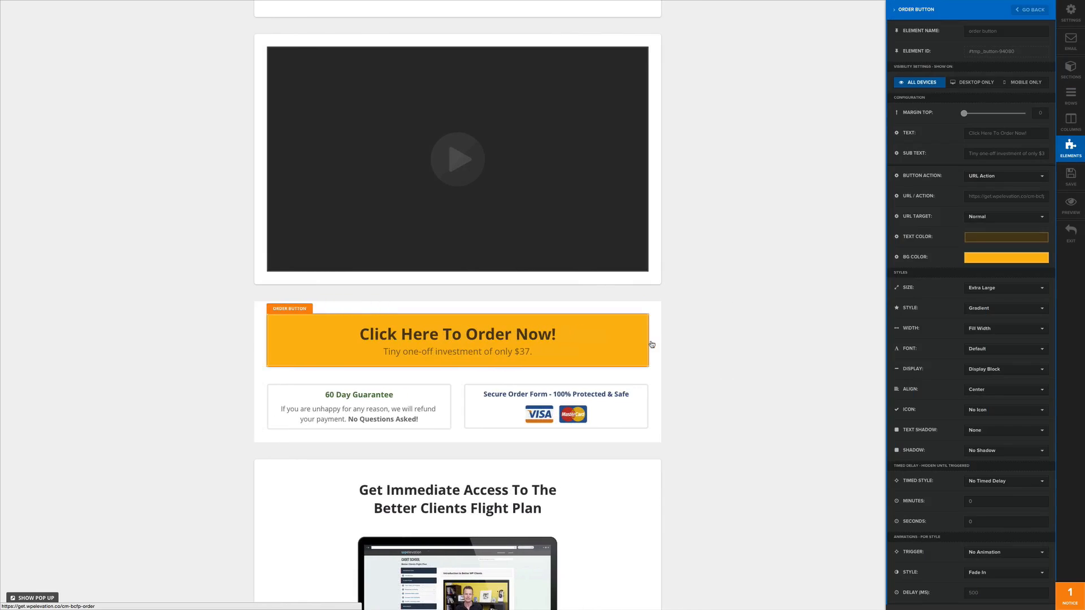
click(1034, 196)
key(Right)
key(Right)
key(Right)
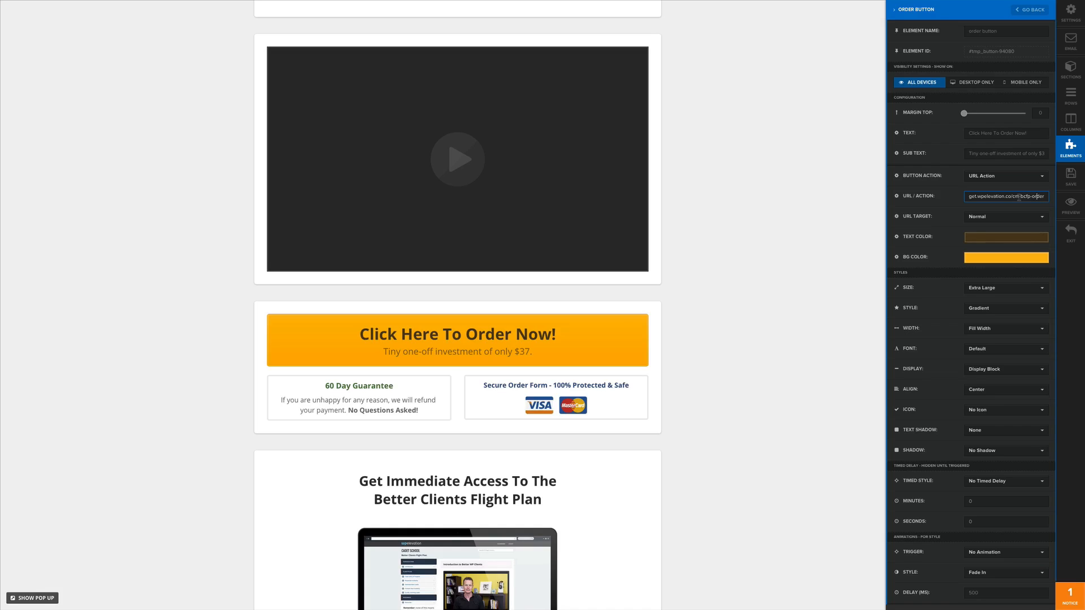
key(BackSpace)
key(BackSpace)
key(BackSpace)
key(ctrl+a)
Replace the closing order button's URL with the copied bp-bcfp-order address and save the page.
scroll(748, 375, down, 15)
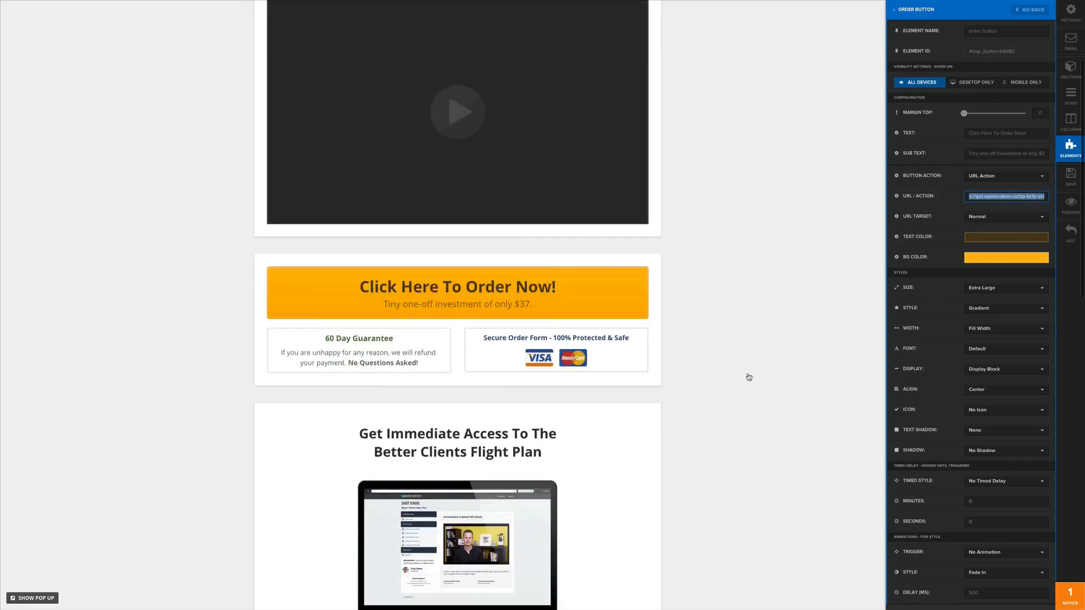
click(607, 419)
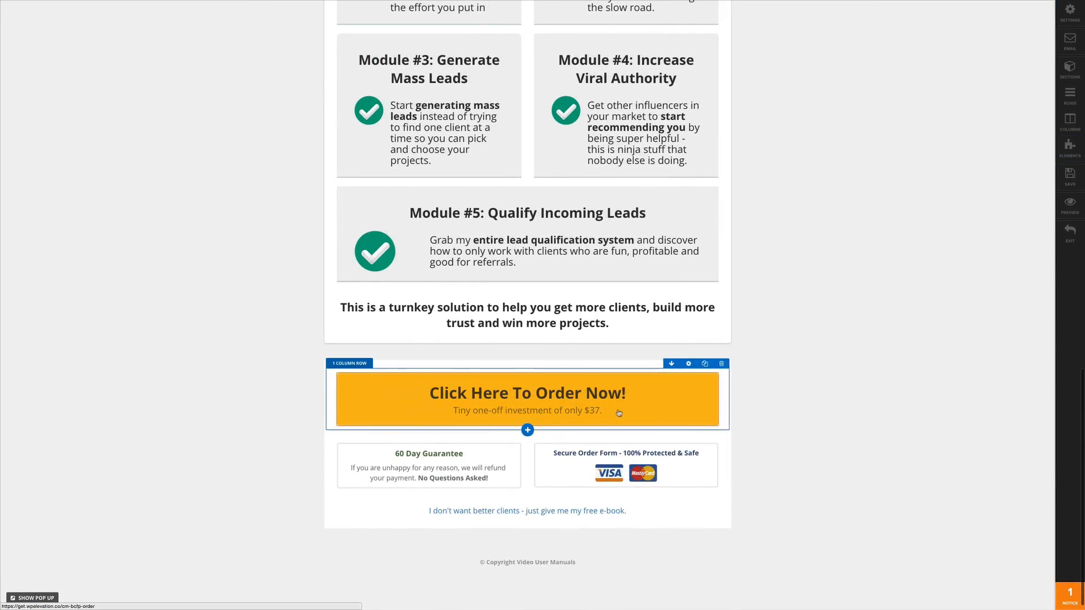
click(657, 407)
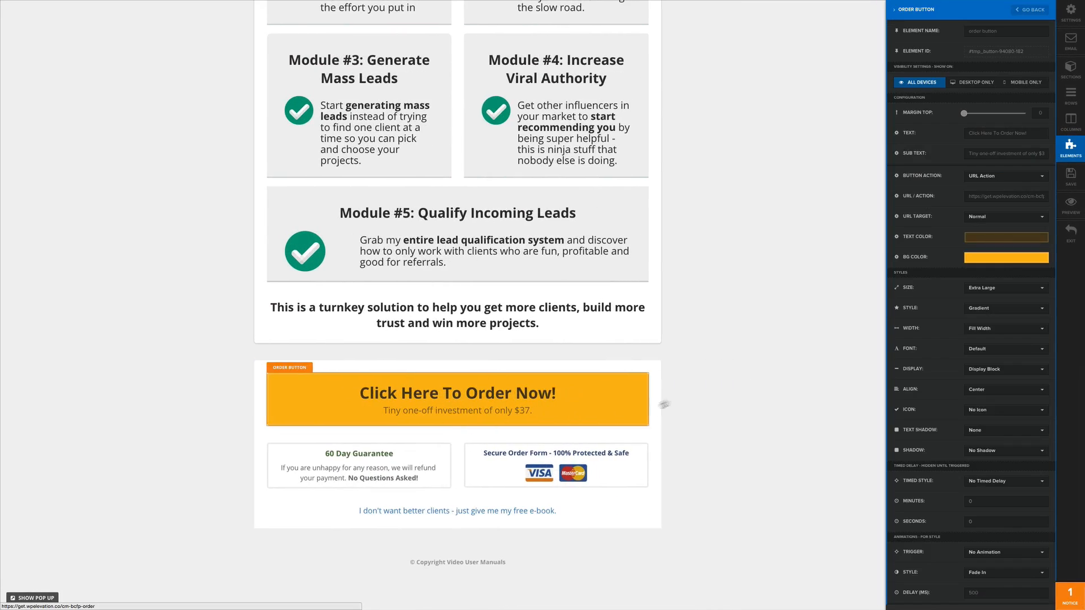
triple_click(1006, 197)
key(ctrl+v)
click(1070, 176)
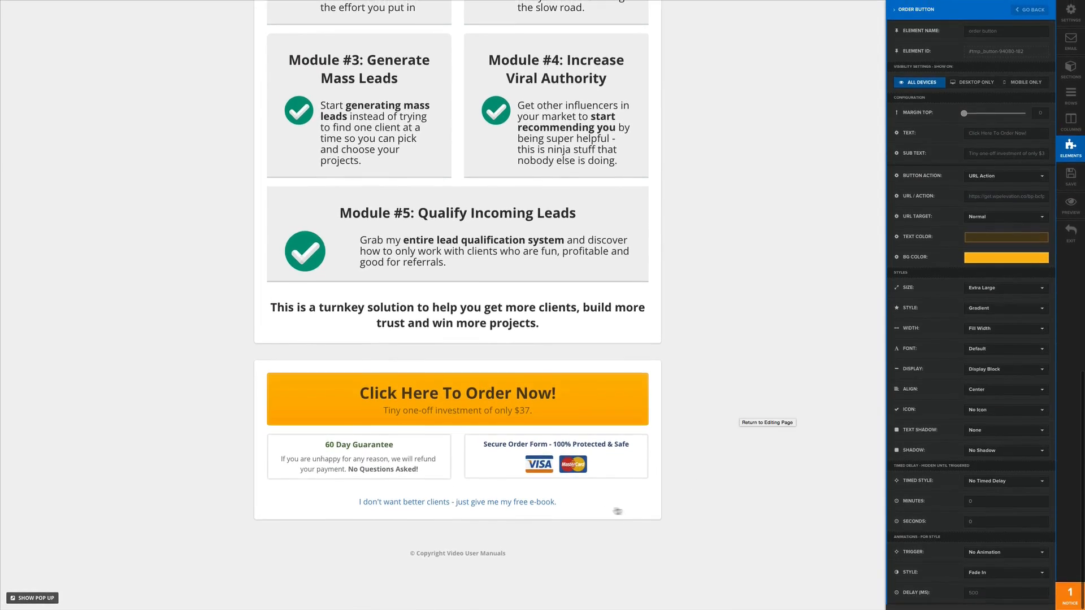
click(571, 504)
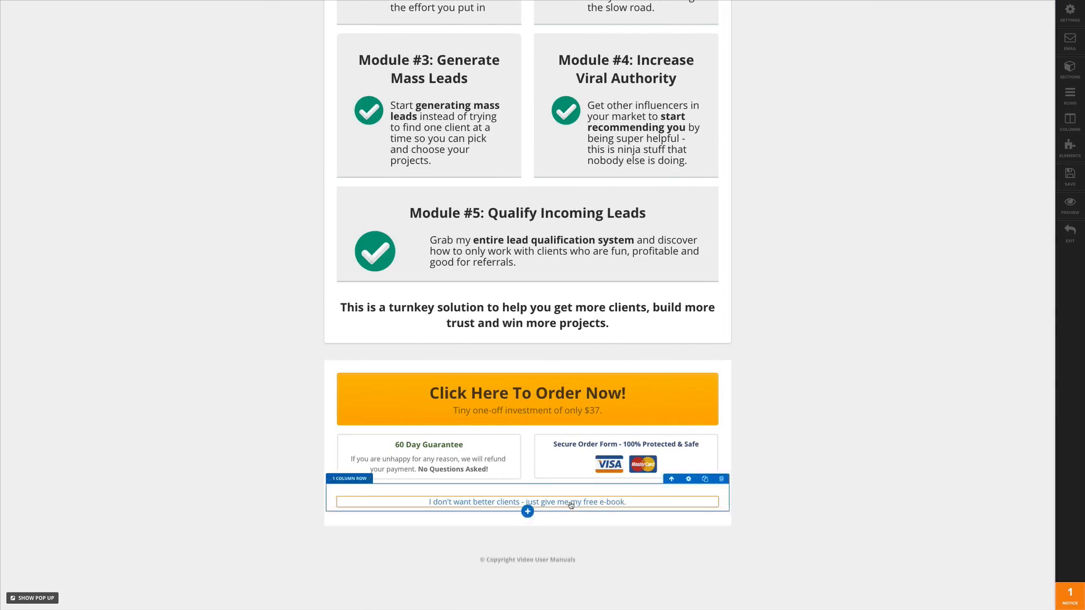
click(628, 502)
drag(628, 502, 430, 502)
click(434, 490)
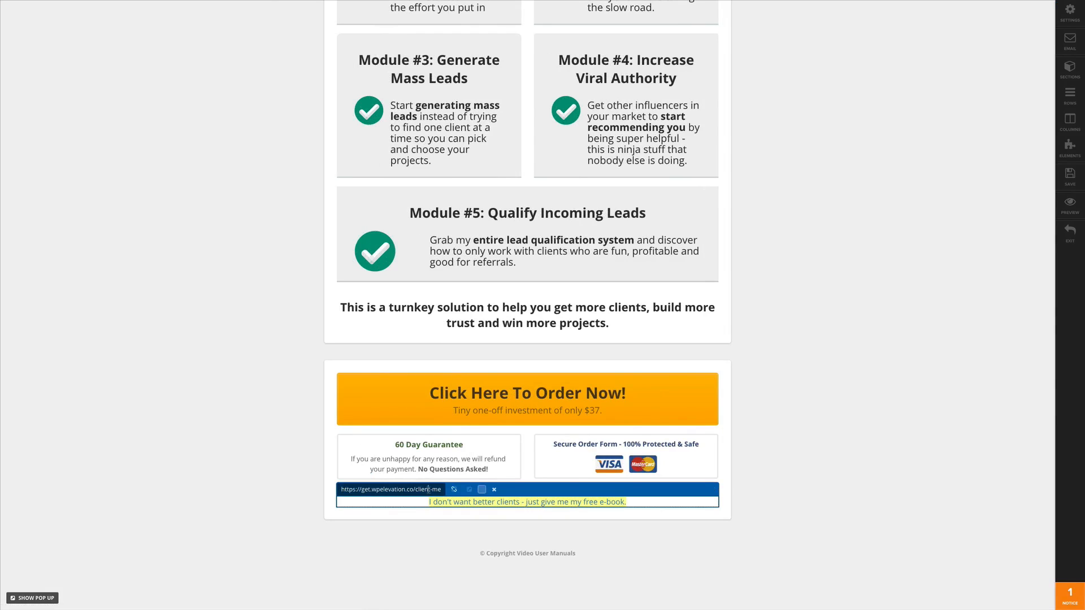
scroll(400, 490, right, 1)
key(BackSpace)
key(BackSpace)
key(BackSpace)
key(BackSpace)
key(BackSpace)
key(BackSpace)
key(BackSpace)
key(BackSpace)
key(BackSpace)
key(BackSpace)
key(BackSpace)
key(BackSpace)
key(BackSpace)
key(BackSpace)
key(BackSpace)
key(BackSpace)
key(BackSpace)
key(BackSpace)
text(better-proposals-download)
key(Return)
click(845, 441)
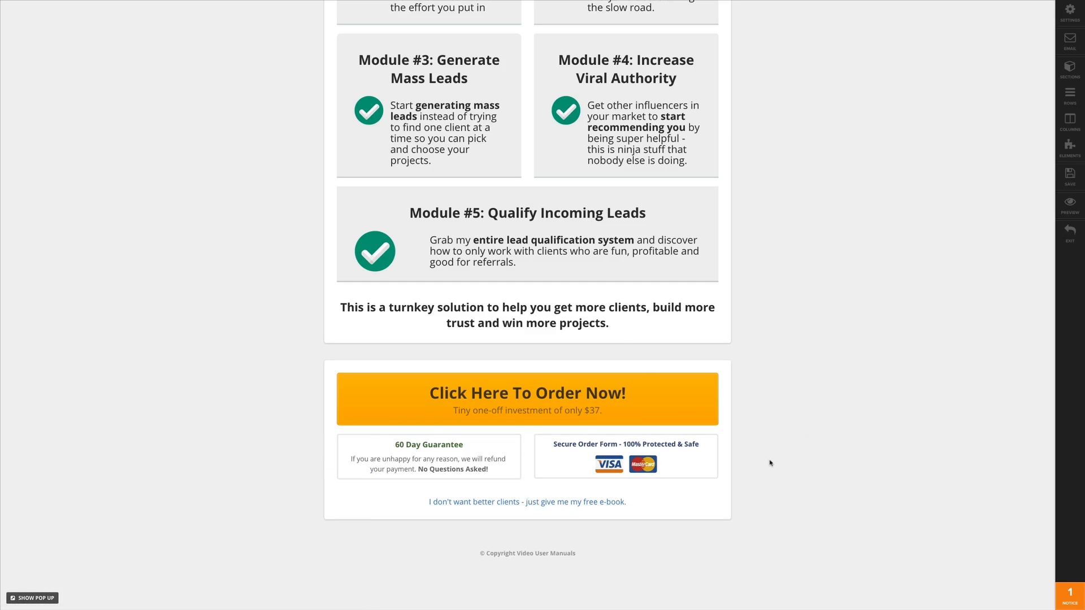
click(1070, 175)
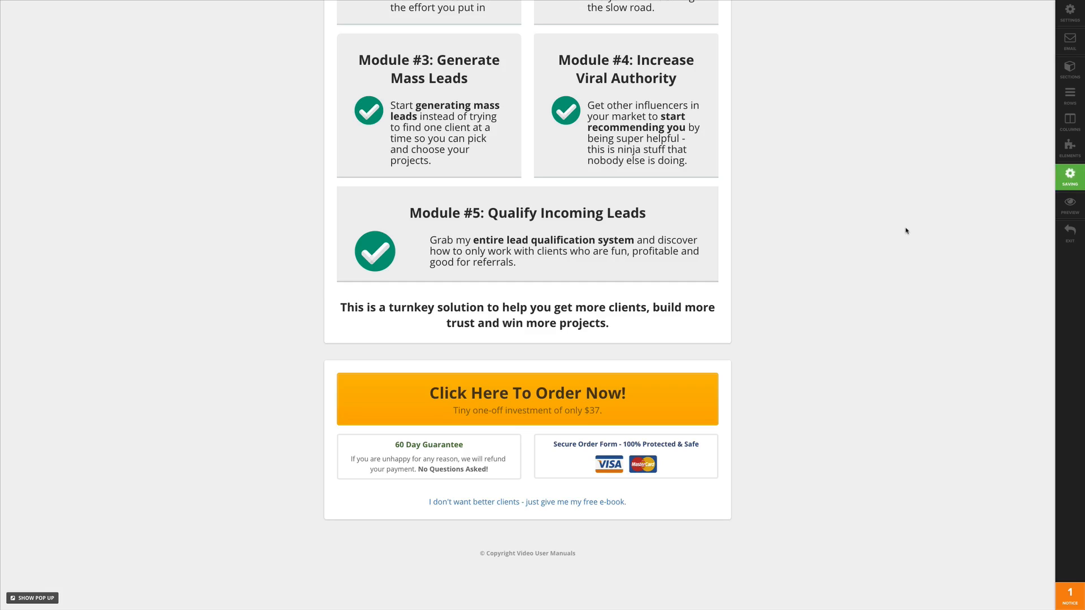
Change the footer text to "© Copyright WP Elevation" and save the page.
click(614, 559)
key(BackSpace)
key(BackSpace)
key(BackSpace)
key(BackSpace)
key(BackSpace)
key(BackSpace)
key(BackSpace)
key(BackSpace)
key(BackSpace)
key(BackSpace)
key(BackSpace)
key(BackSpace)
key(BackSpace)
key(BackSpace)
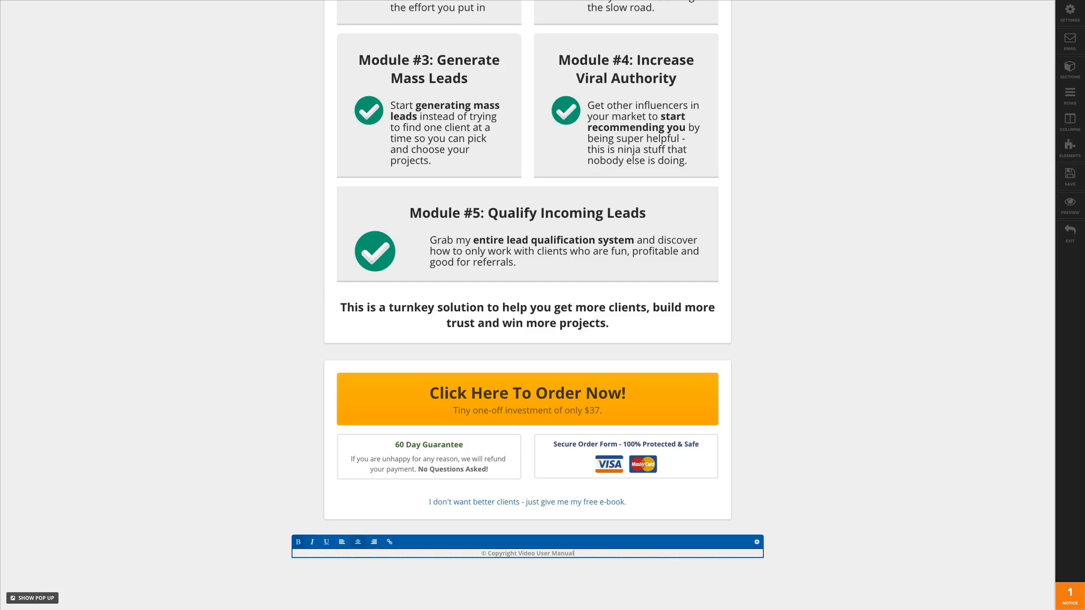
key(BackSpace)
key(BackSpace)
key(BackSpace)
key(BackSpace)
key(BackSpace)
text(WP Elevation)
click(1070, 176)
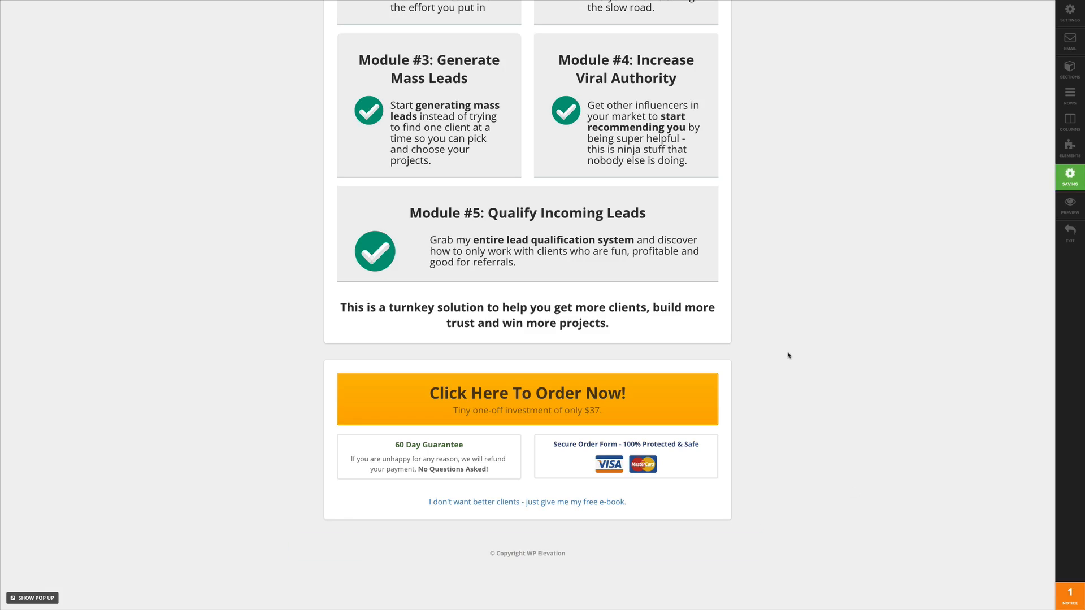
Check the order buttons and footer of the sales page, then exit to the funnel overview.
scroll(806, 315, up, 20)
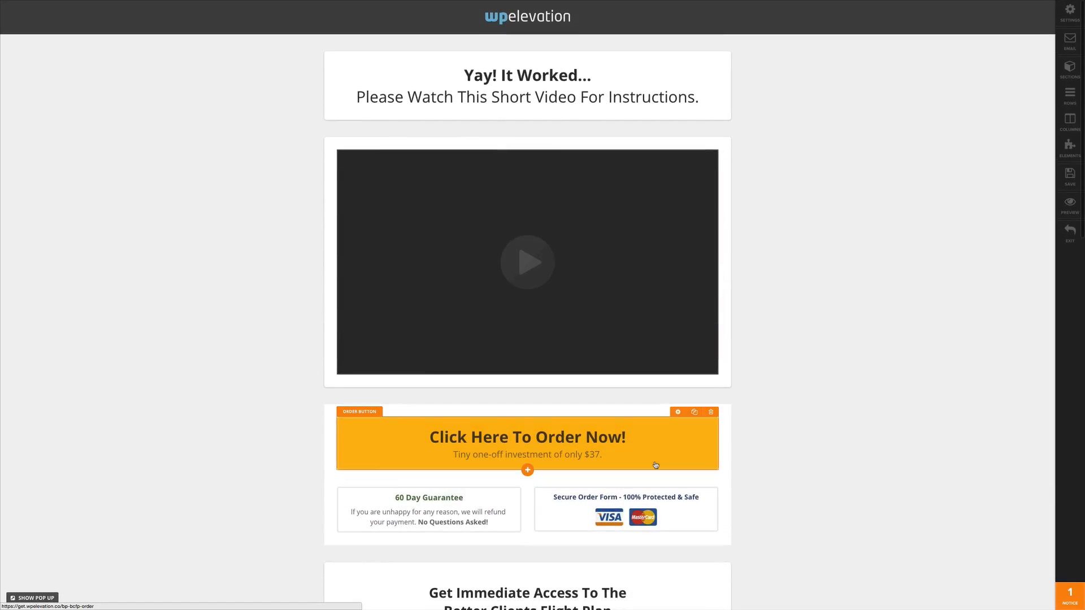
scroll(751, 429, down, 15)
scroll(751, 429, down, 3)
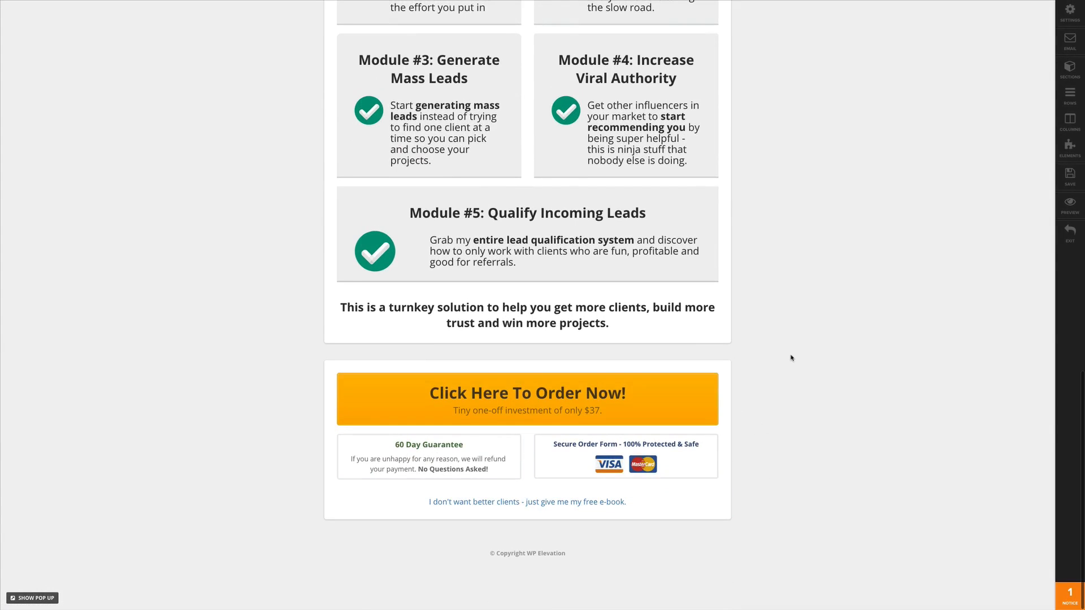
scroll(803, 343, up, 20)
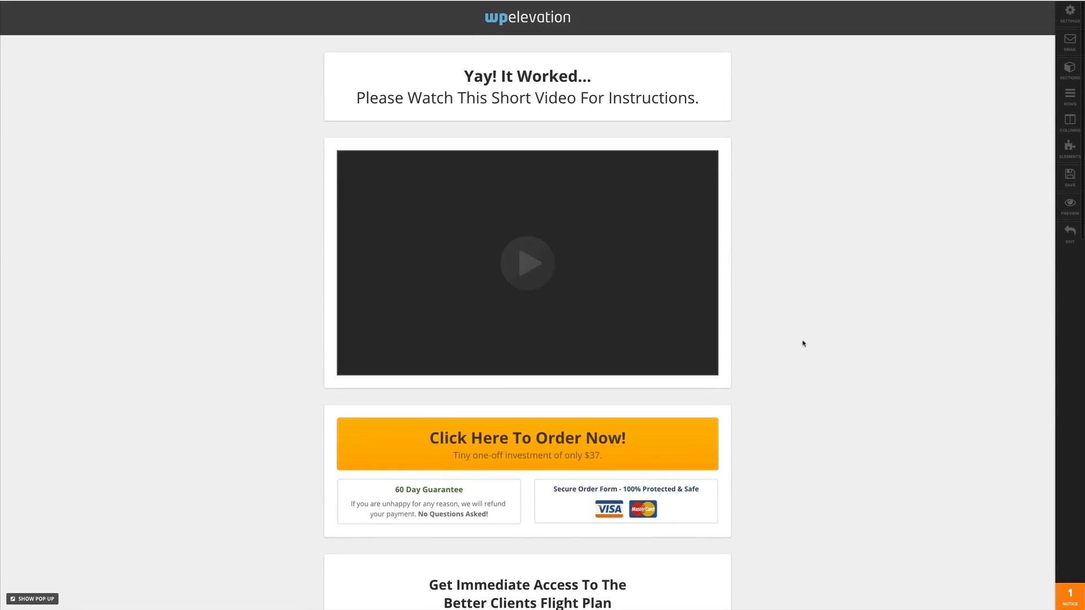
click(1068, 236)
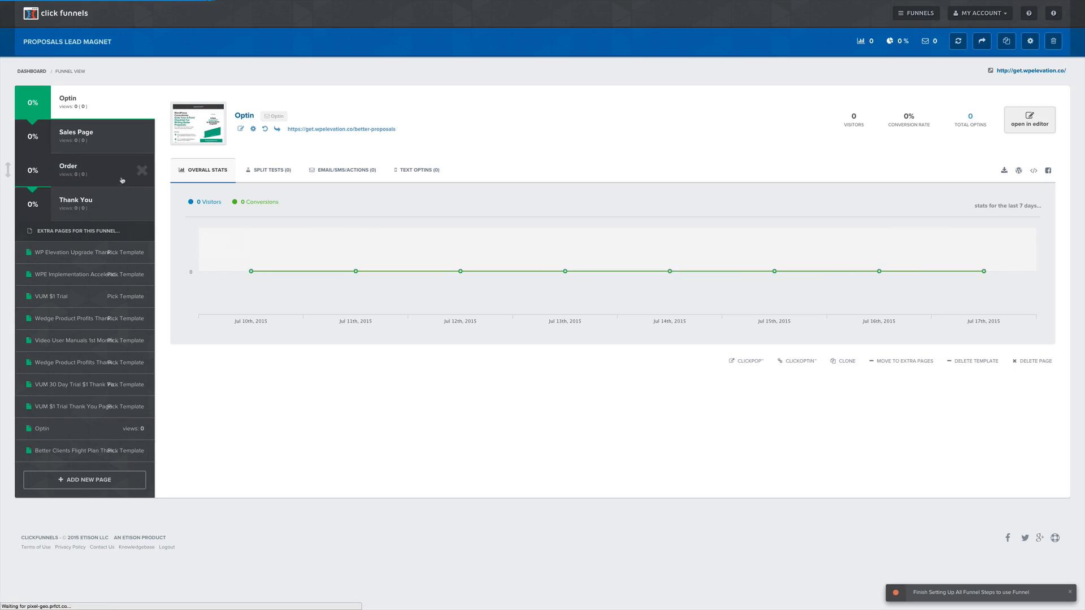
Add a product named "Better Clients Flight Plan" to the Order page with Infusionsoft billing and an amount of 37.00 USD.
click(120, 175)
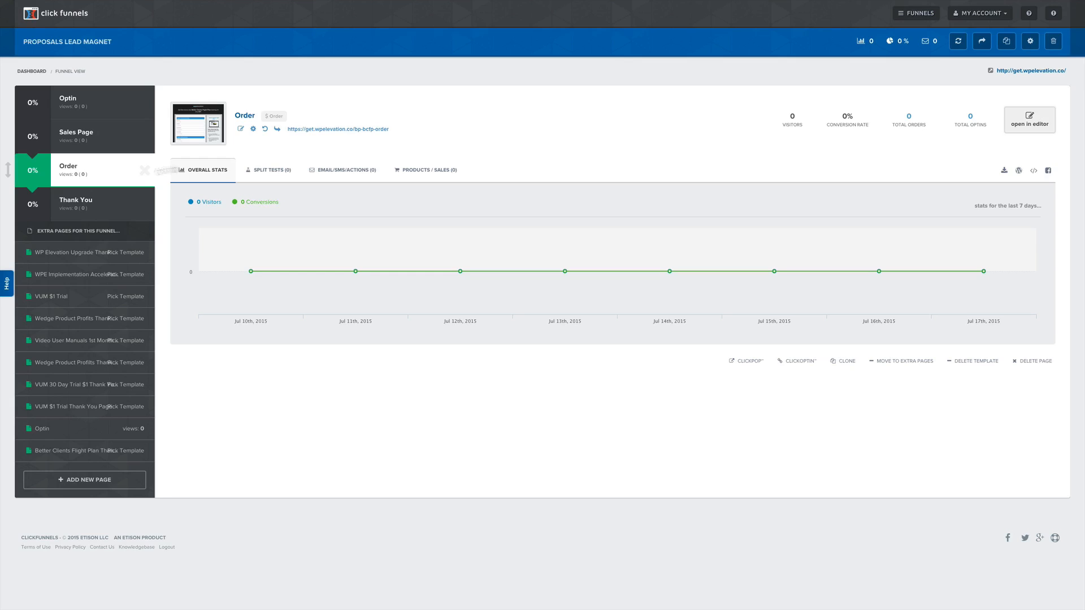
click(428, 175)
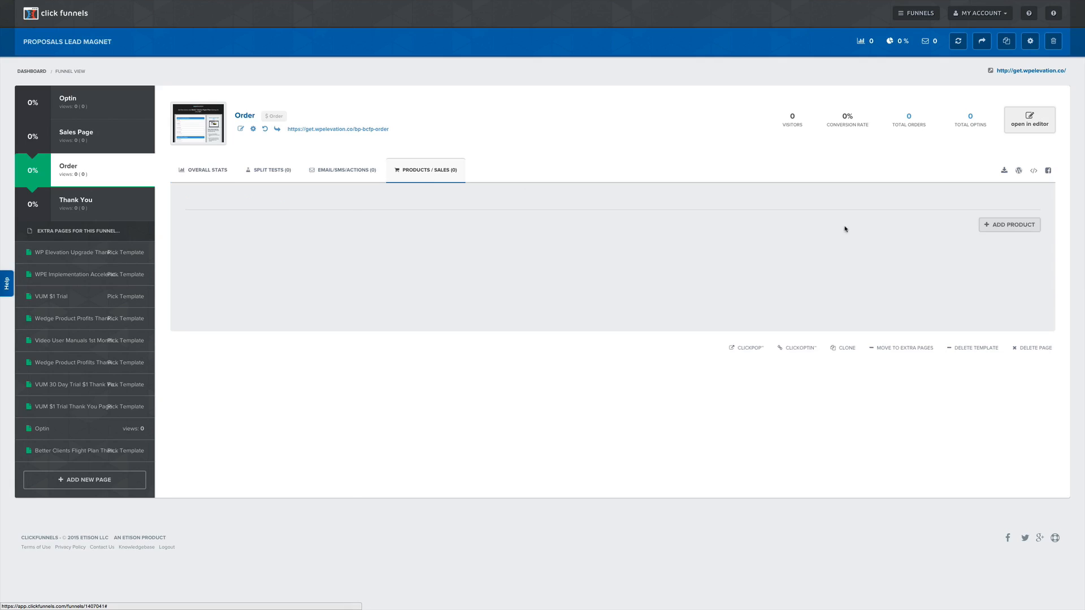
click(1012, 226)
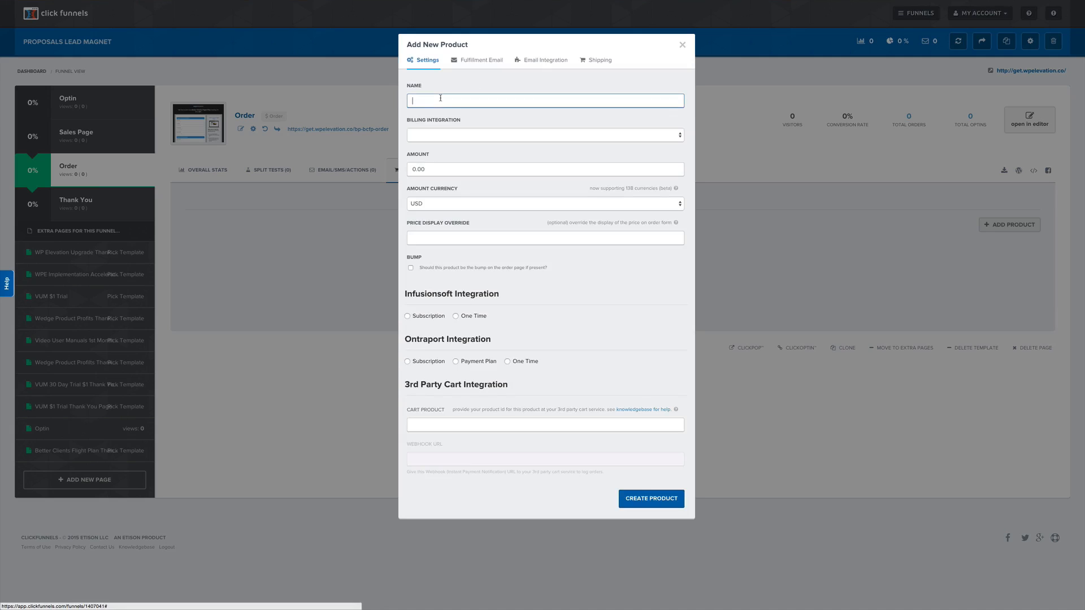
text(Better Client)
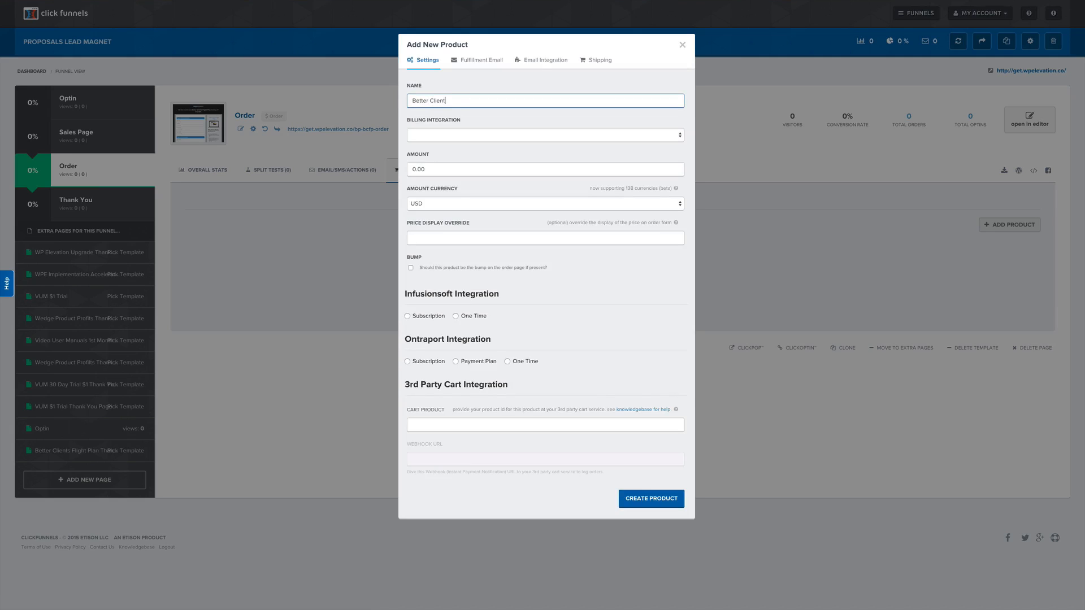
text(s Flight Plan)
click(444, 135)
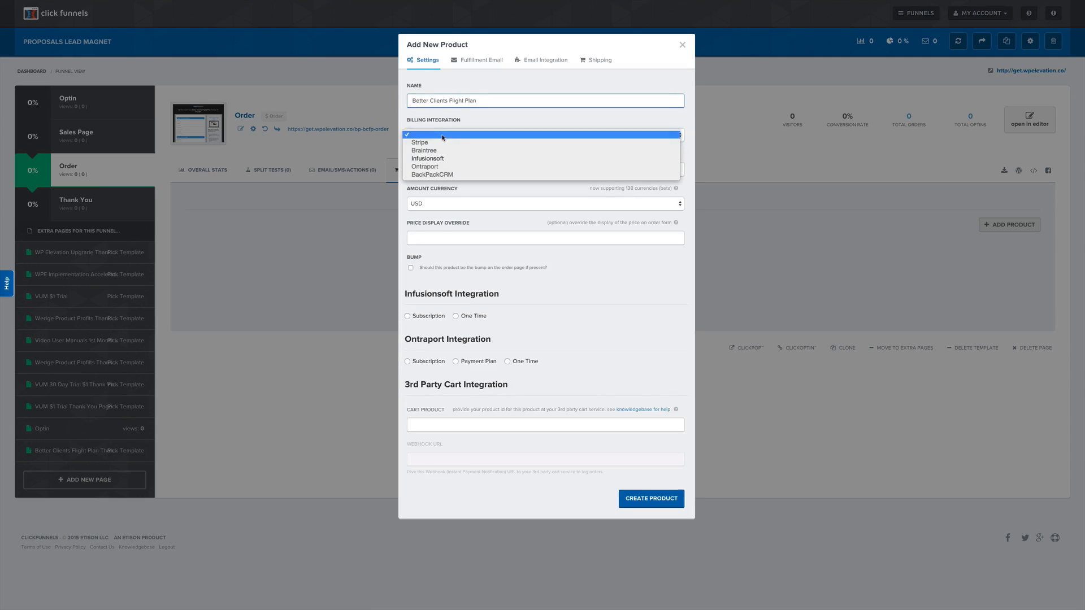
click(445, 159)
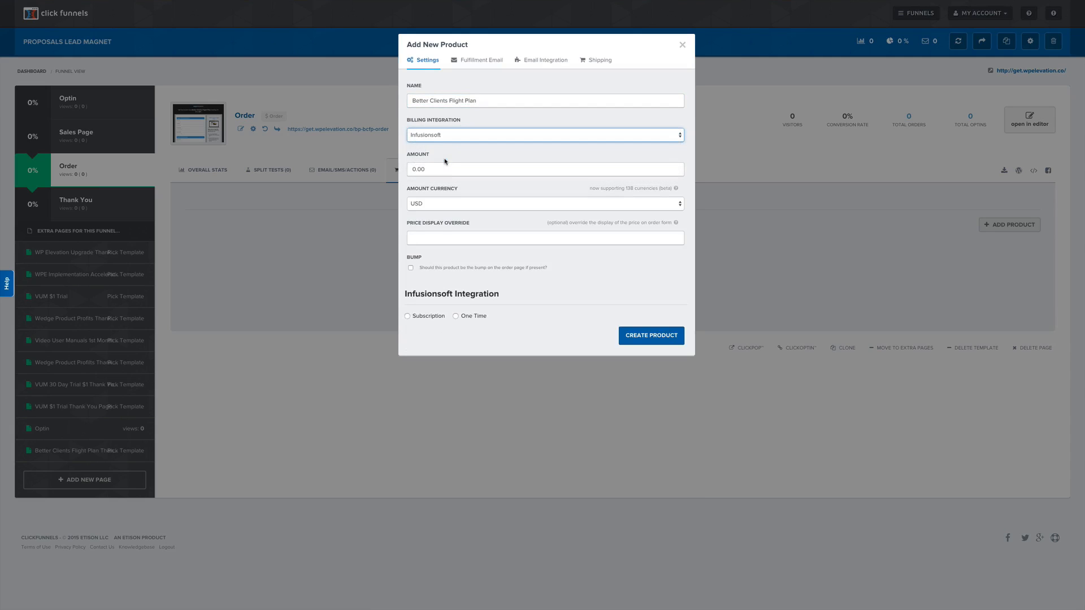
key(Tab)
text(37.00)
key(Tab)
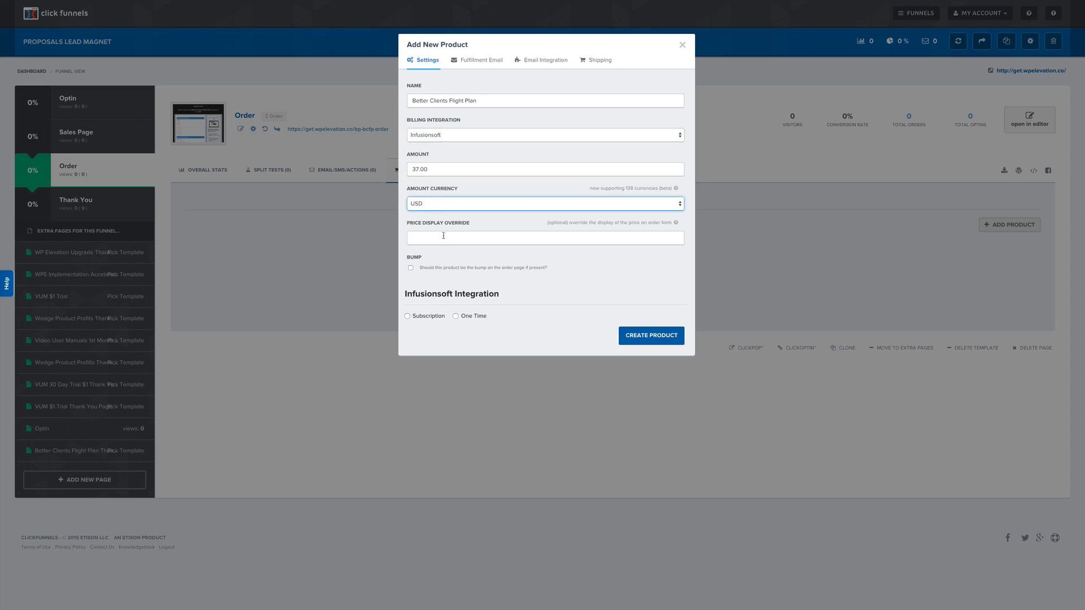
Make it a one-time purchase linked to the Infusionsoft product "Better Clients Flight Plan ($37.0)", with declined invoices deleted.
click(455, 316)
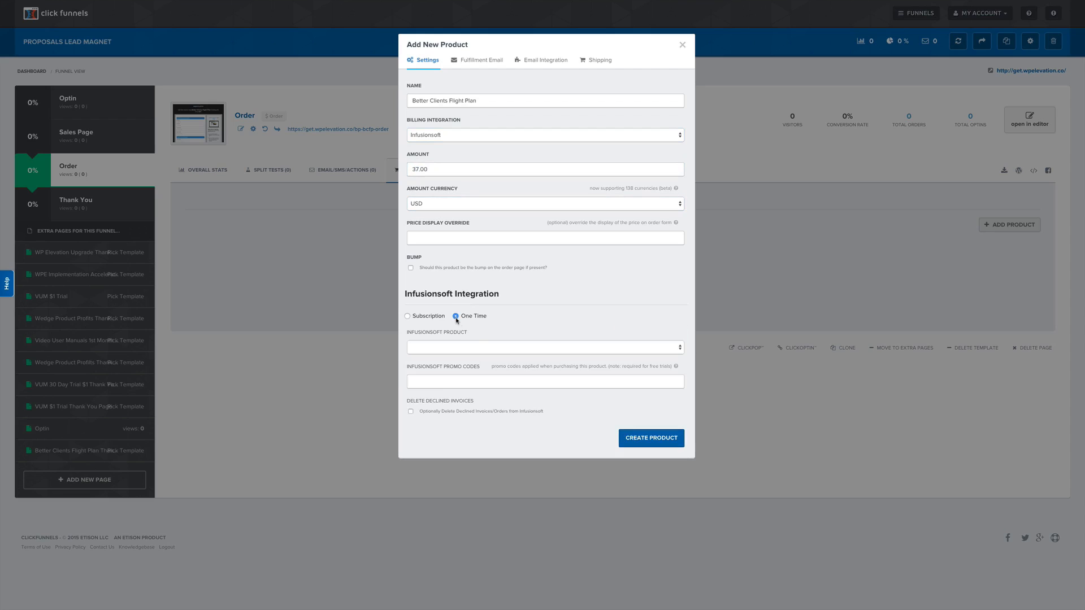
click(457, 348)
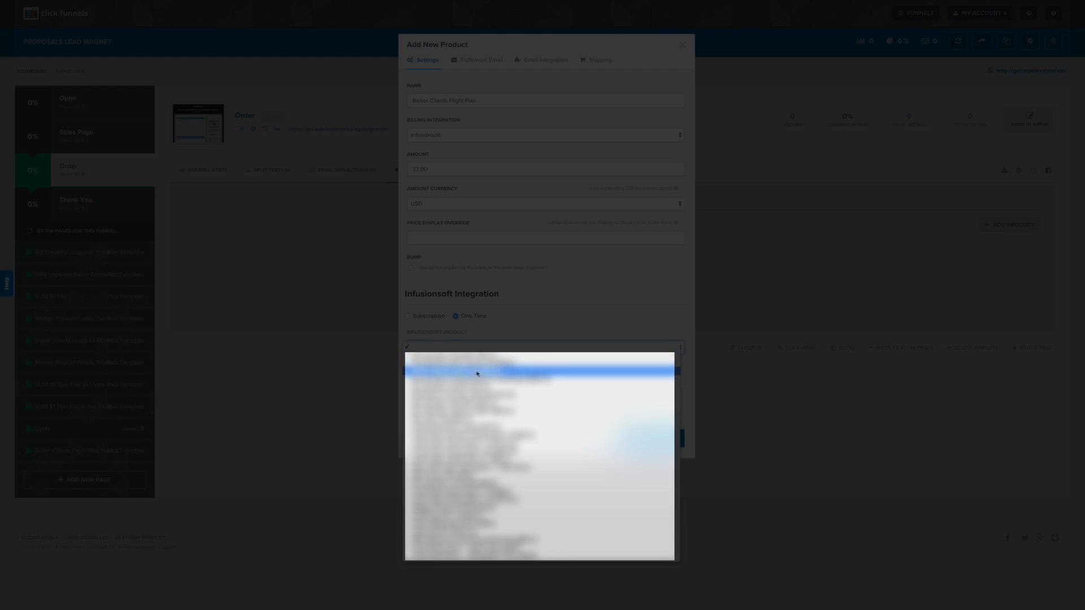
click(462, 370)
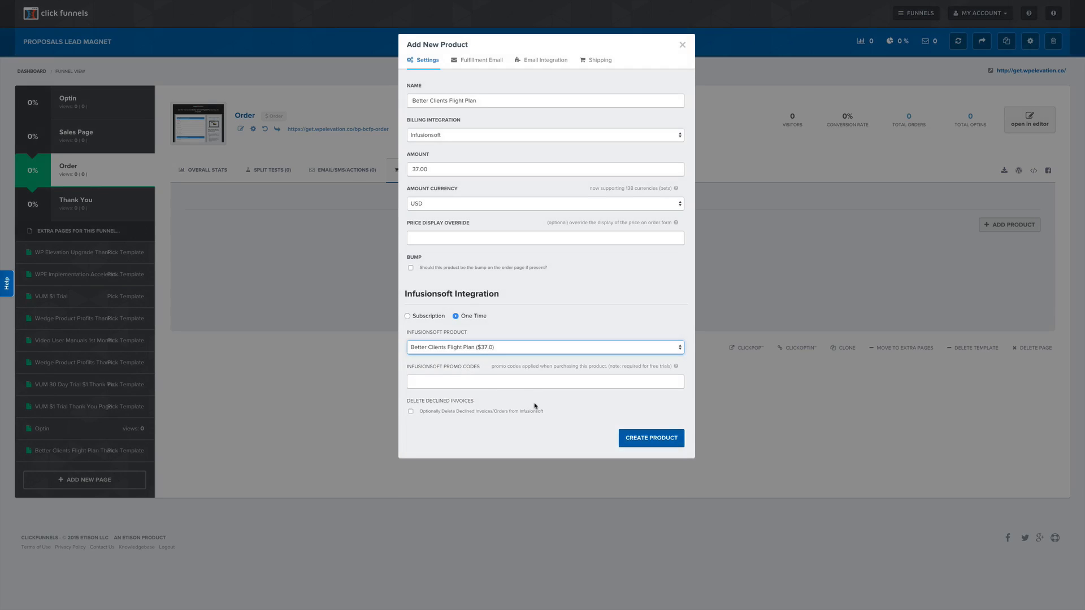
click(420, 413)
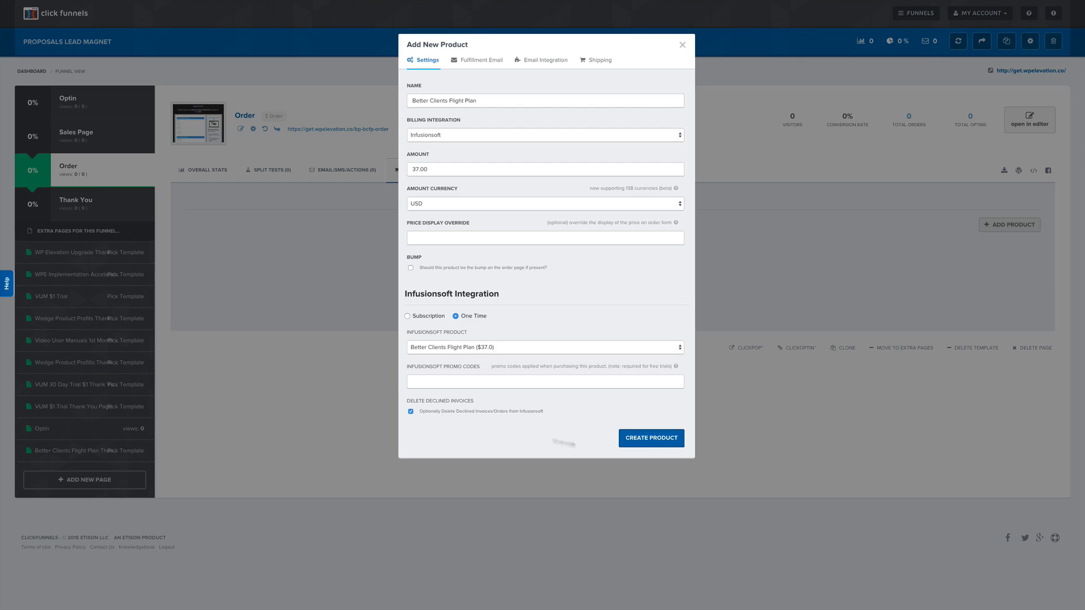
Clear the fulfillment email's subject and body, and create the product.
click(476, 60)
triple_click(457, 129)
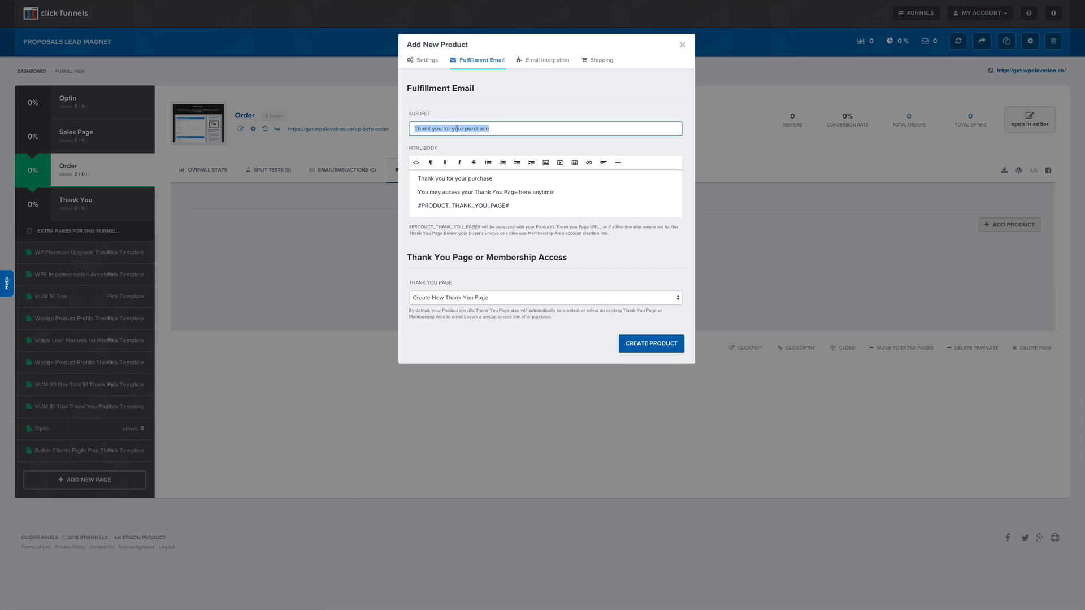
key(BackSpace)
drag(512, 206, 419, 178)
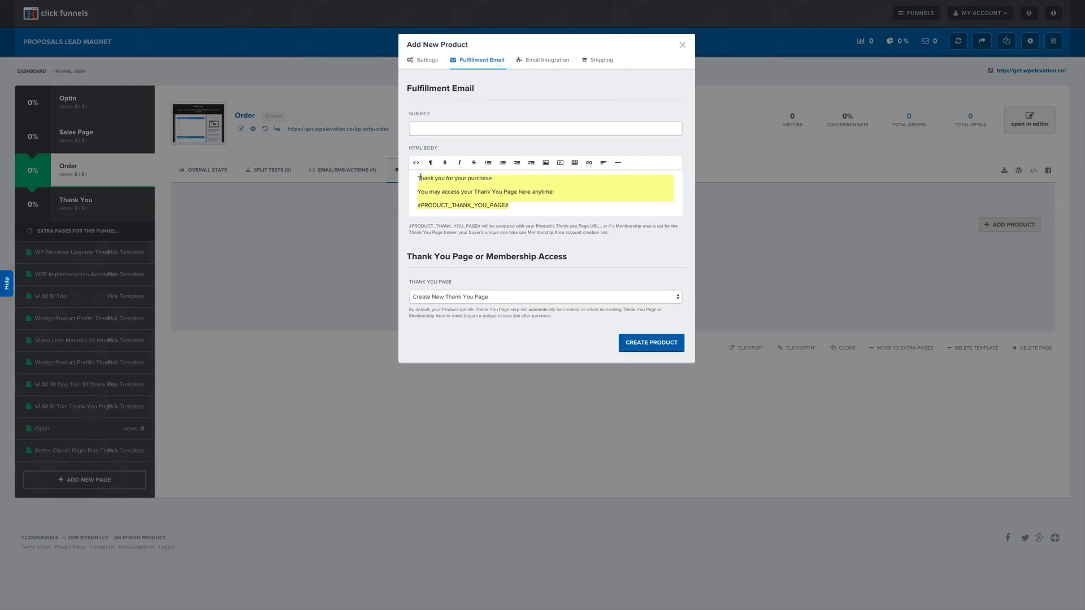
key(BackSpace)
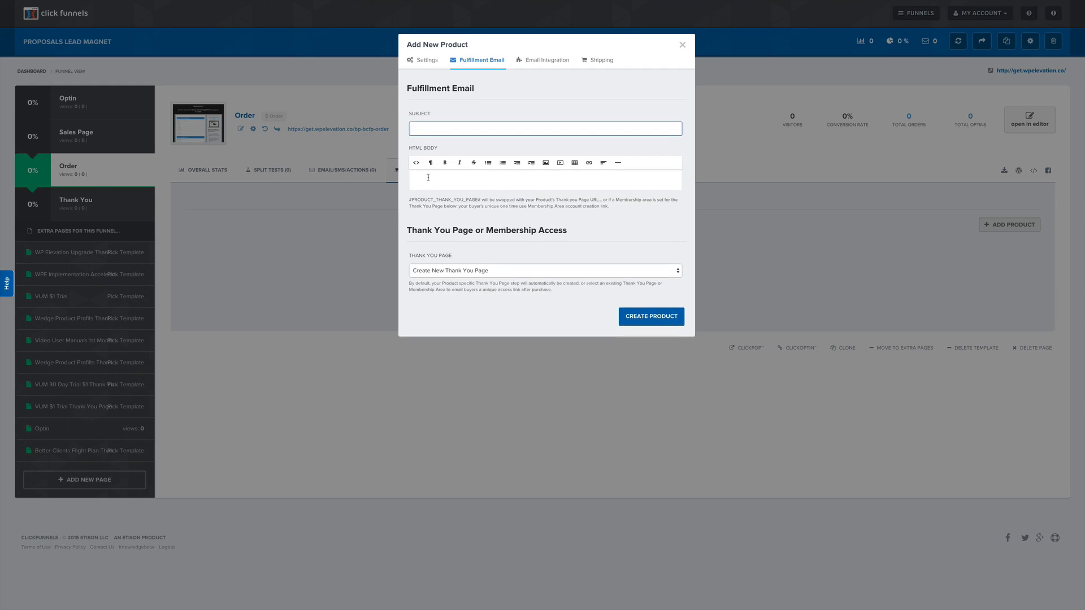
click(427, 61)
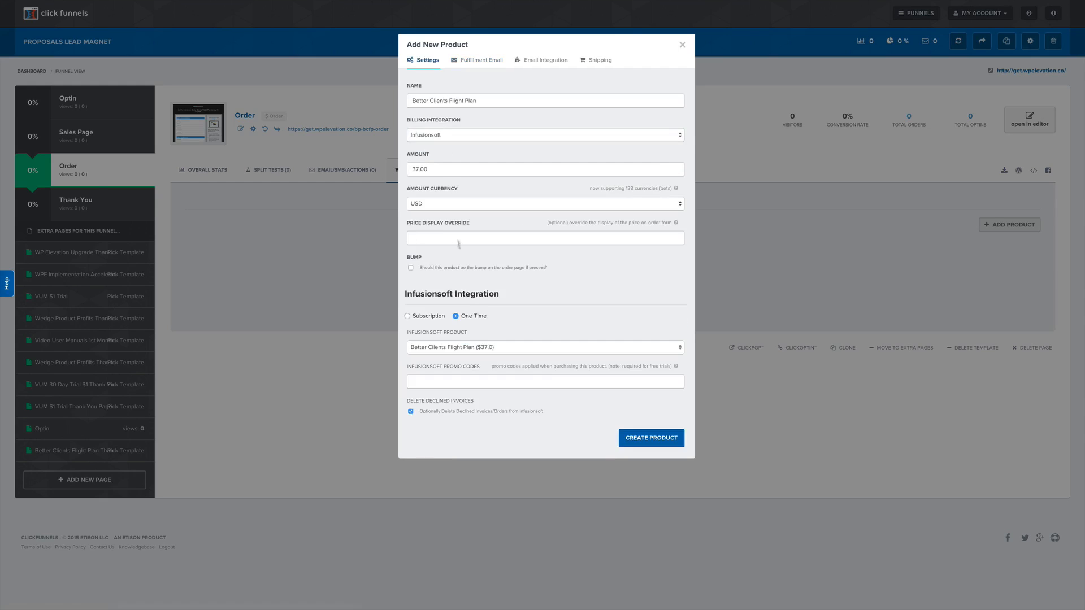
click(650, 444)
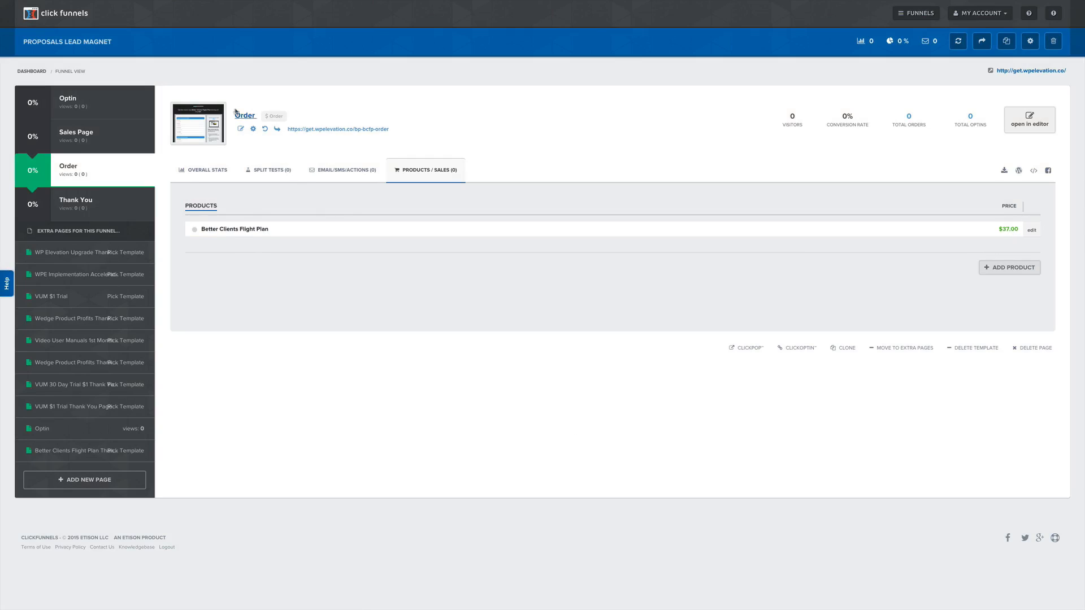
Preview the live order page down to its payment section and footer, and return to the funnel overview.
click(277, 129)
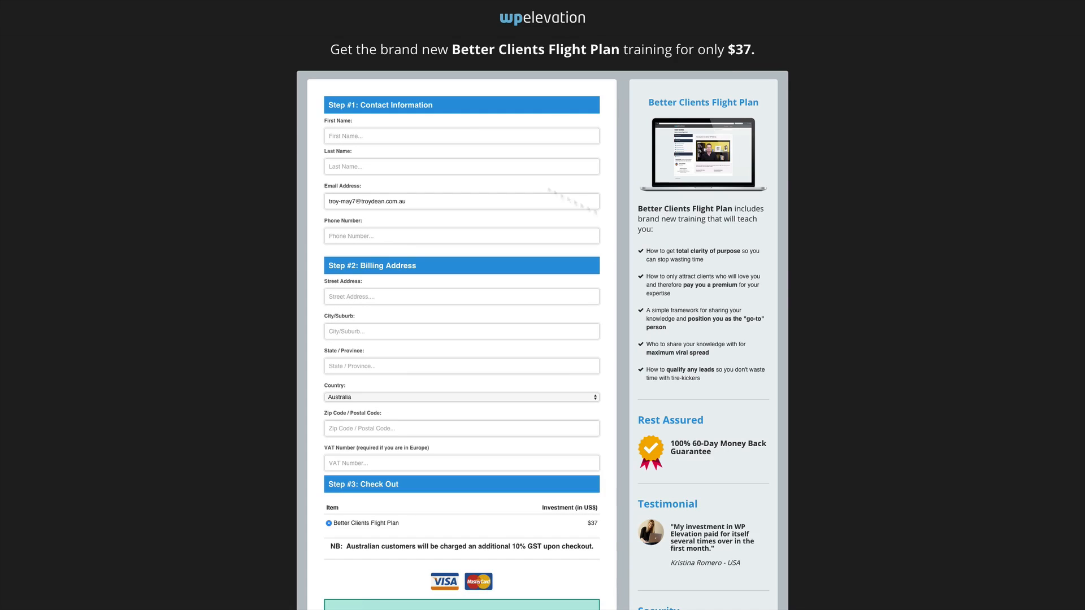
scroll(405, 226, down, 3)
scroll(405, 226, down, 2)
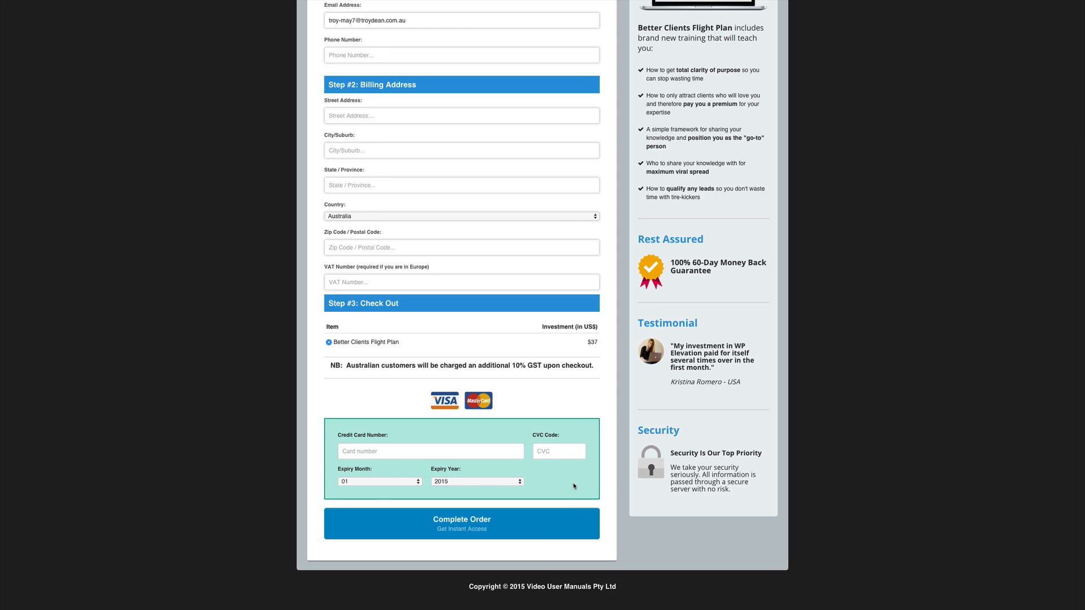
key(ctrl+shift+Tab)
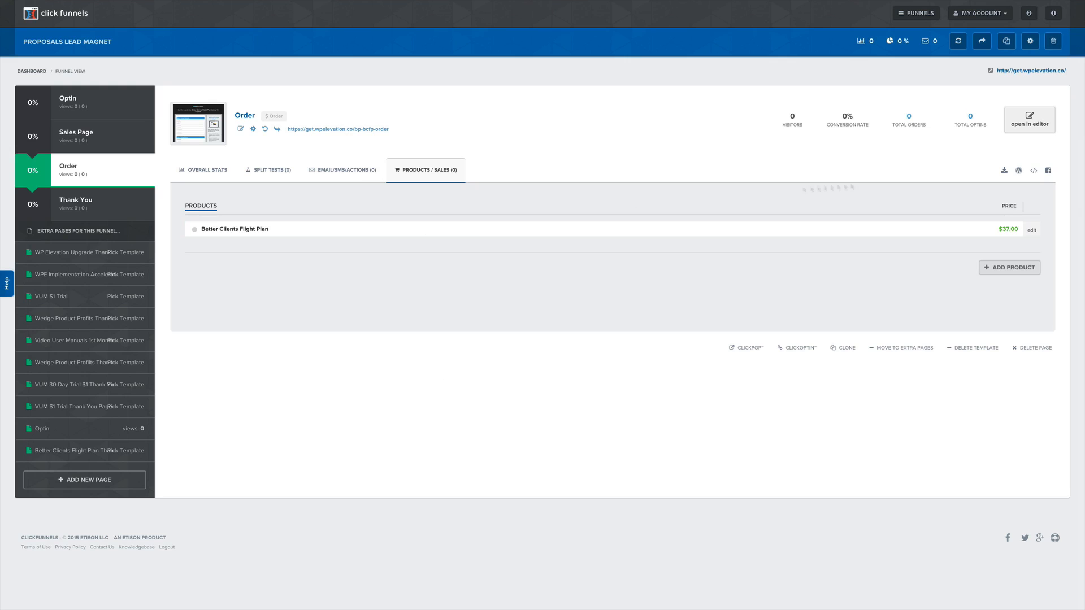
Change the order page's footer to "Copyright © 2015 WP Elevation", save the page and exit the editor.
click(1033, 123)
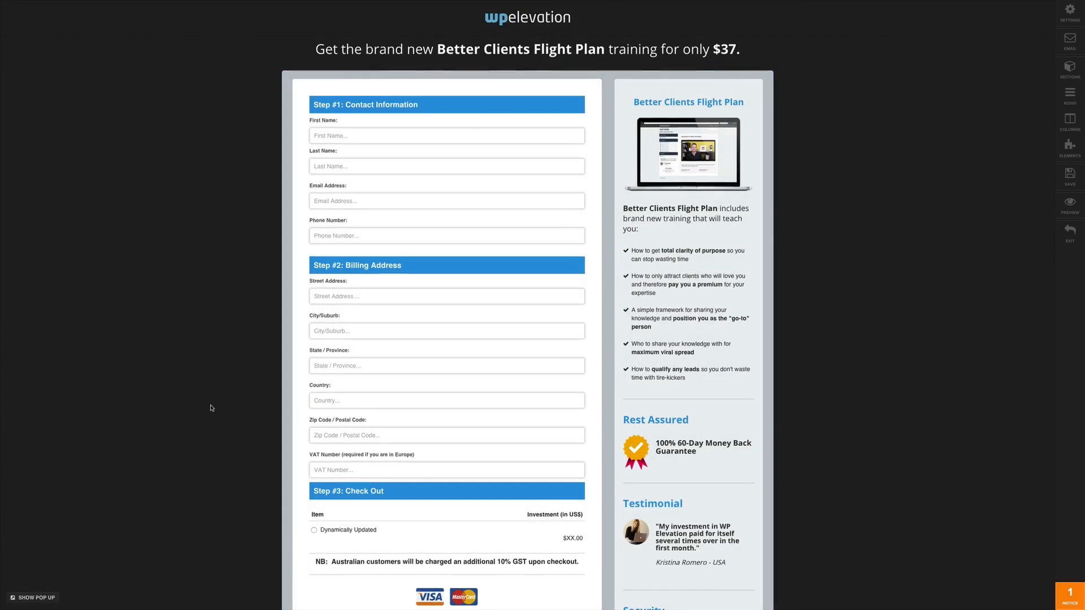
scroll(556, 554, down, 5)
double_click(556, 554)
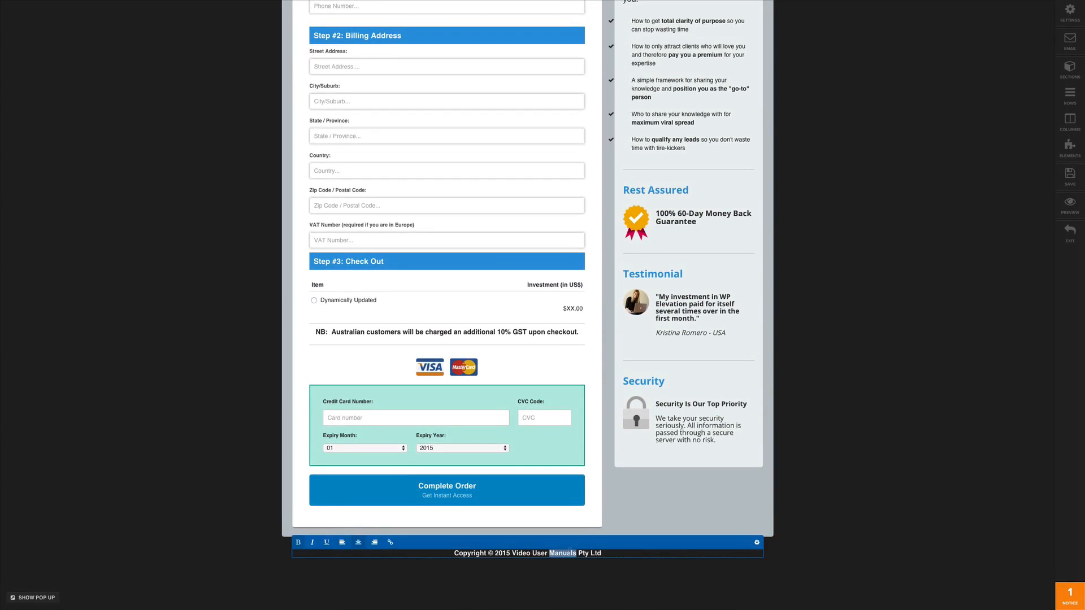
double_click(577, 554)
key(ctrl+shift+Left)
key(ctrl+shift+Left)
key(ctrl+shift+Left)
key(ctrl+shift+Left)
key(ctrl+shift+Left)
key(BackSpace)
text(WP Elevation)
click(1069, 179)
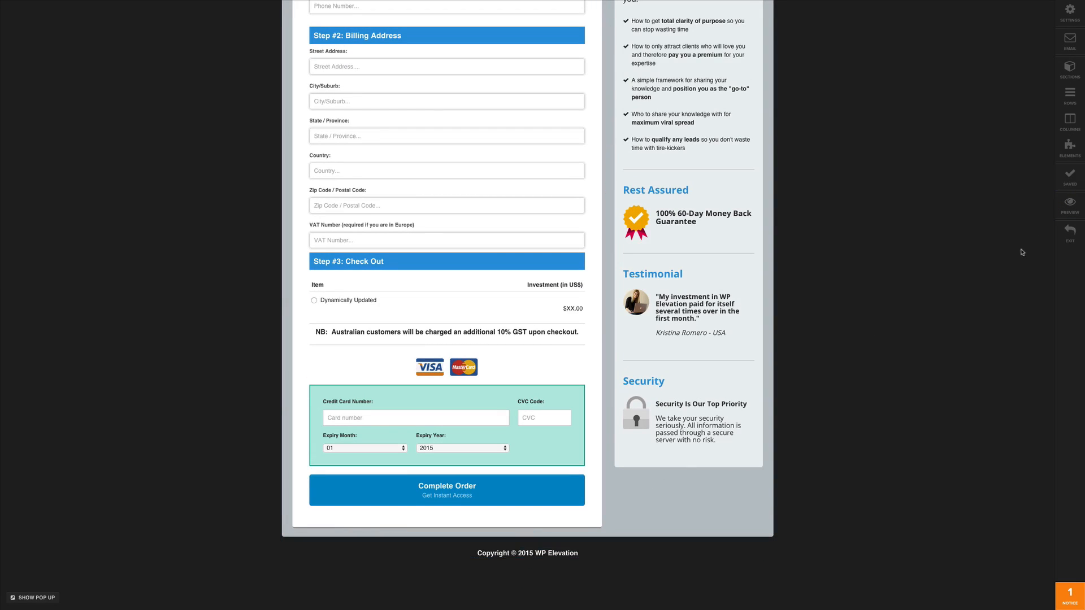
click(1060, 235)
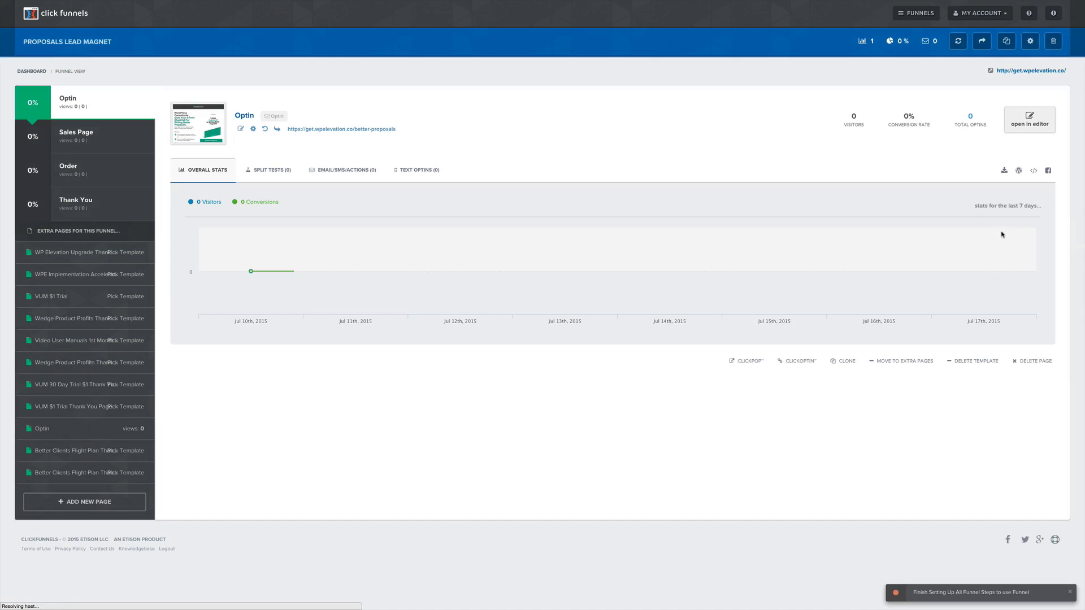
Replace the Thank You page's e-book image with the green "5-Point Checklist to Writing Better Proposals" cover.
mouse_move(107, 209)
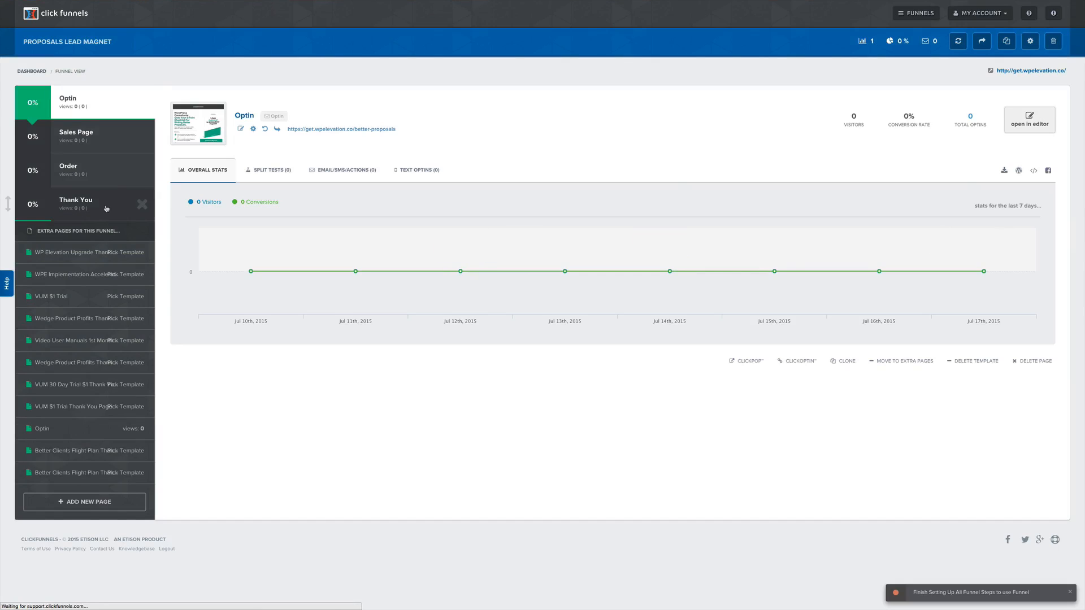
click(106, 209)
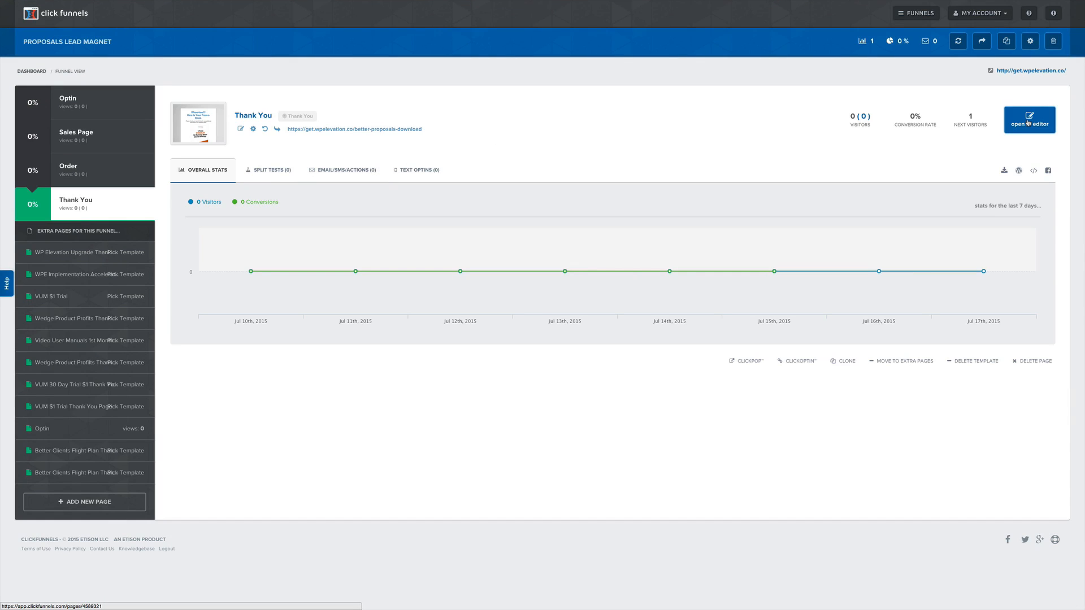
click(1029, 122)
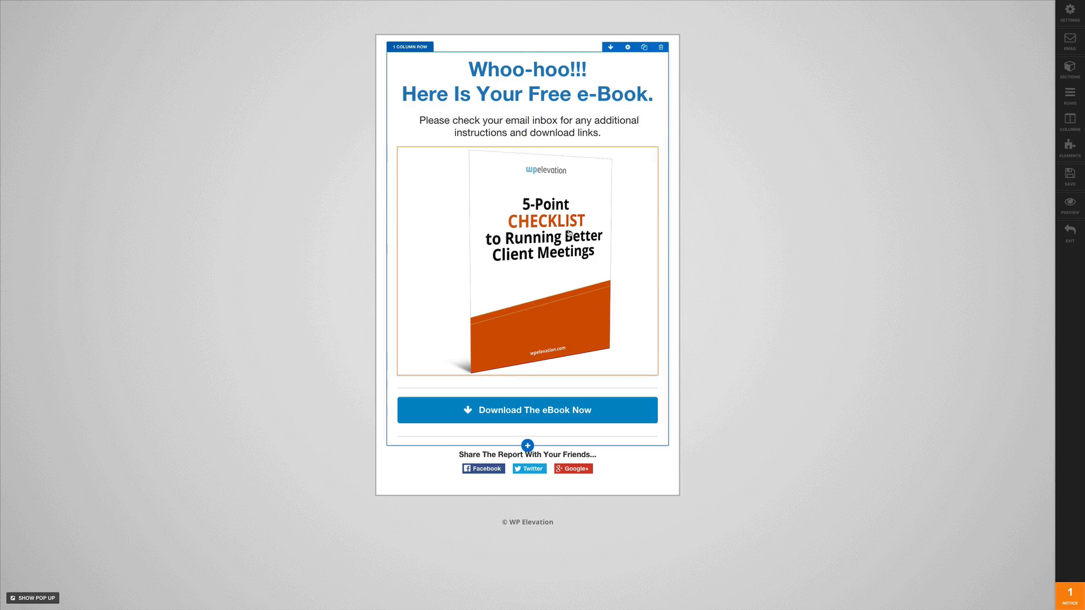
click(530, 237)
click(959, 133)
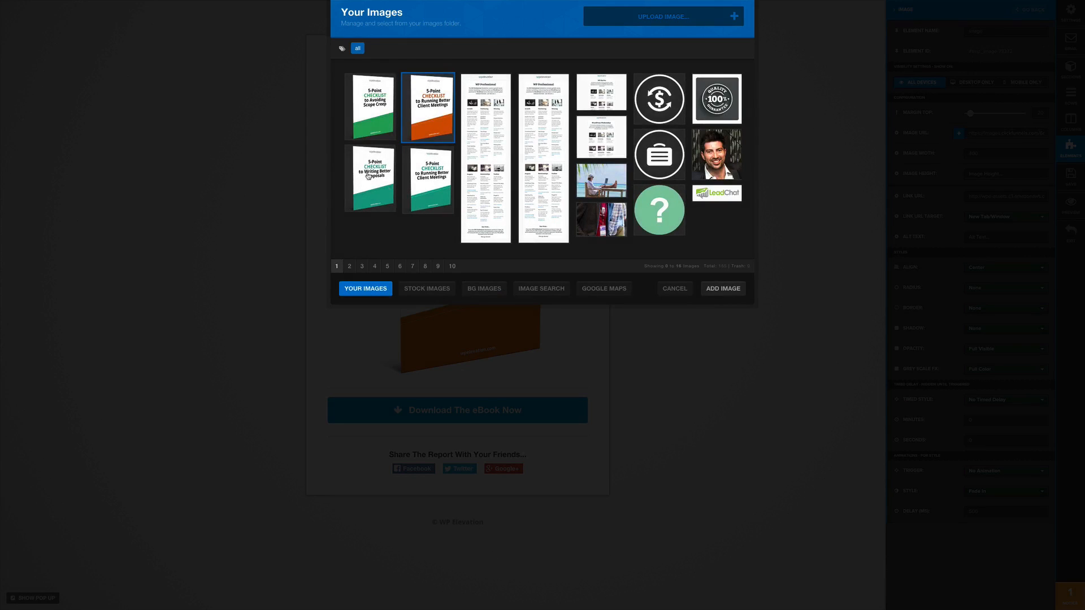
click(386, 189)
click(724, 313)
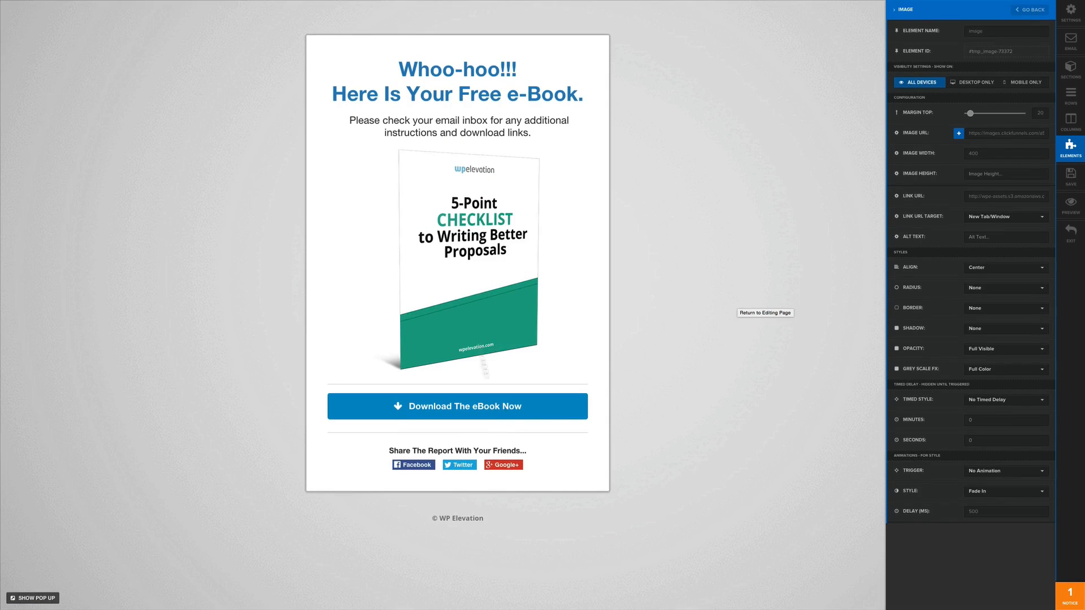
Check the link URLs set on the e-book image and the download button.
click(470, 260)
click(516, 247)
click(1025, 196)
scroll(1028, 196, right, 3)
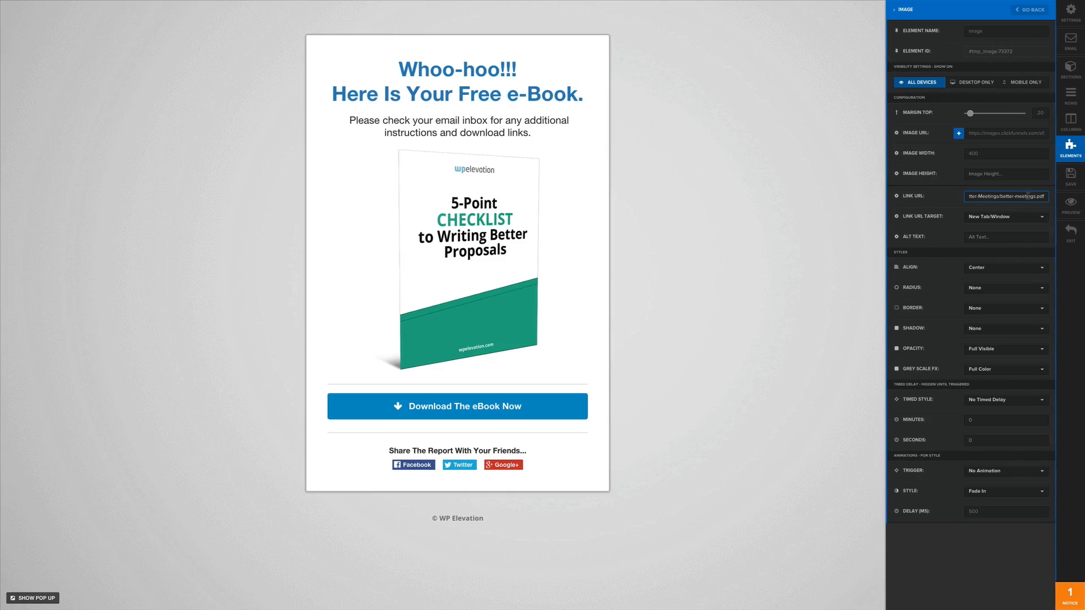
scroll(1028, 196, right, 1)
click(553, 414)
click(570, 413)
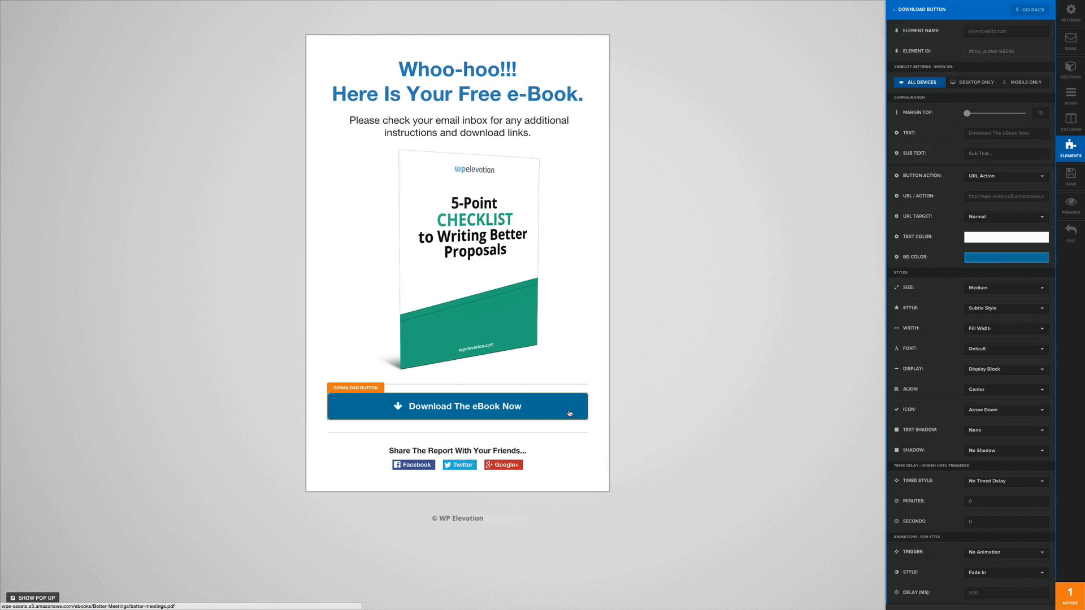
click(787, 6)
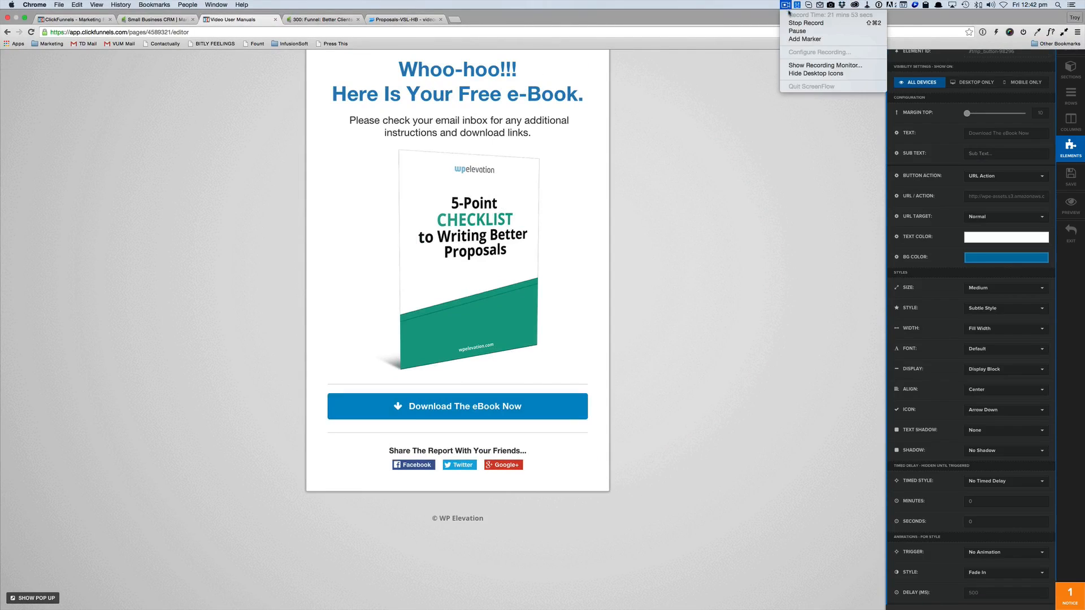
click(798, 30)
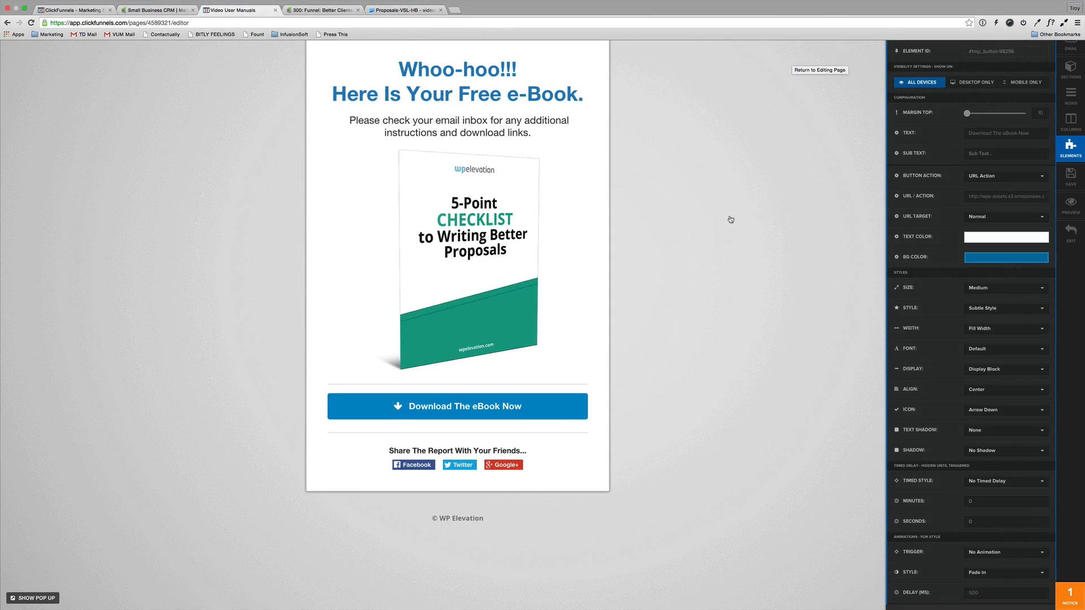
click(730, 219)
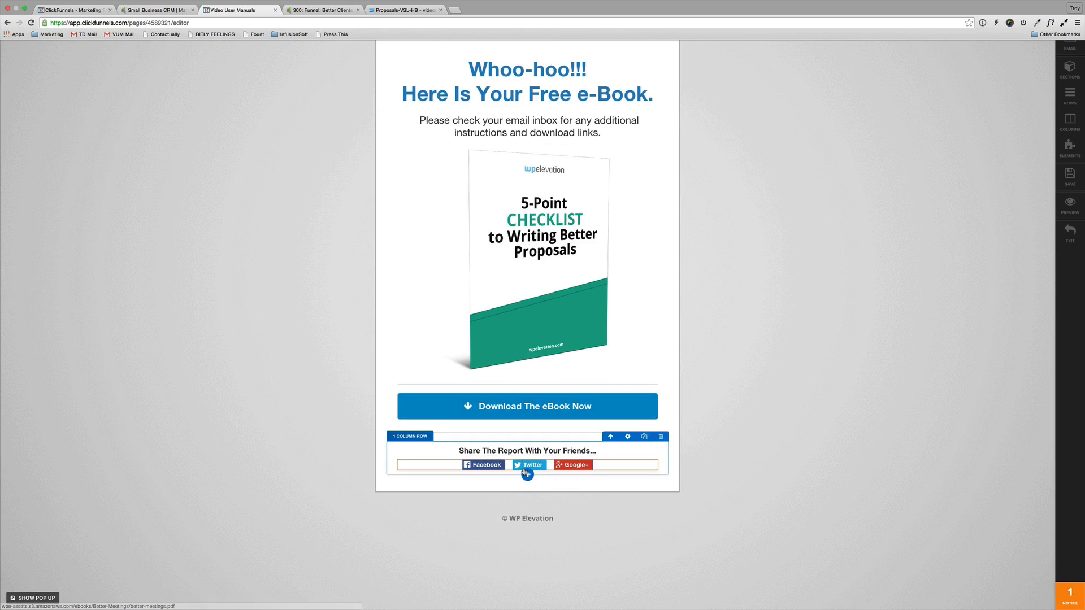
click(494, 468)
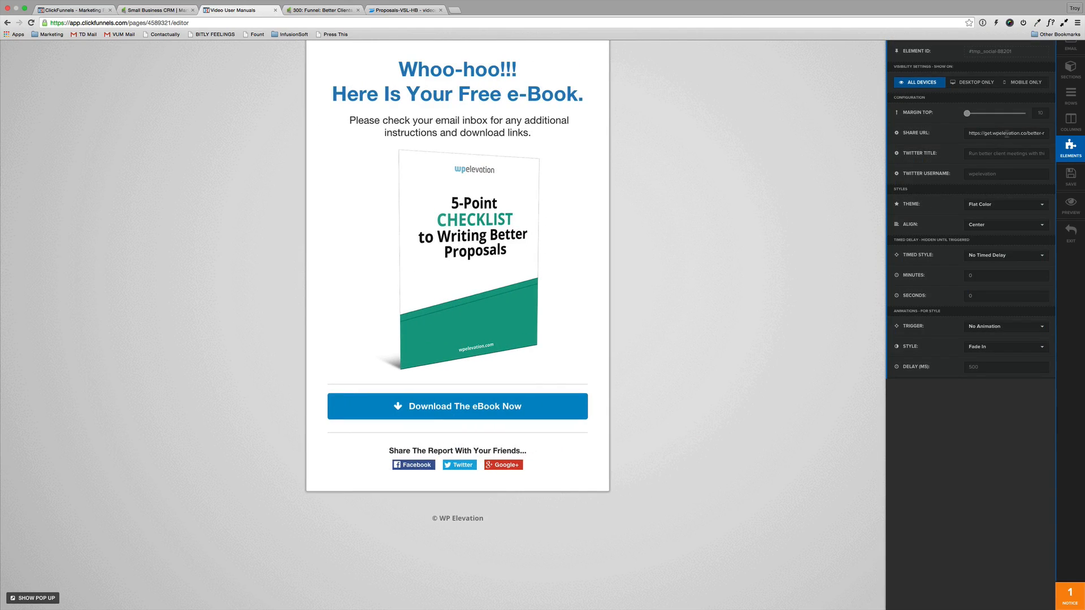
click(1029, 133)
key(Right)
key(Right)
key(Right)
key(Right)
key(Right)
key(Right)
key(BackSpace)
key(BackSpace)
key(BackSpace)
key(BackSpace)
key(BackSpace)
key(BackSpace)
key(BackSpace)
key(BackSpace)
text(proposals)
Rewrite the social share buttons' Twitter title to begin "Write better proposals", then save the Thank You page and exit the editor.
click(994, 155)
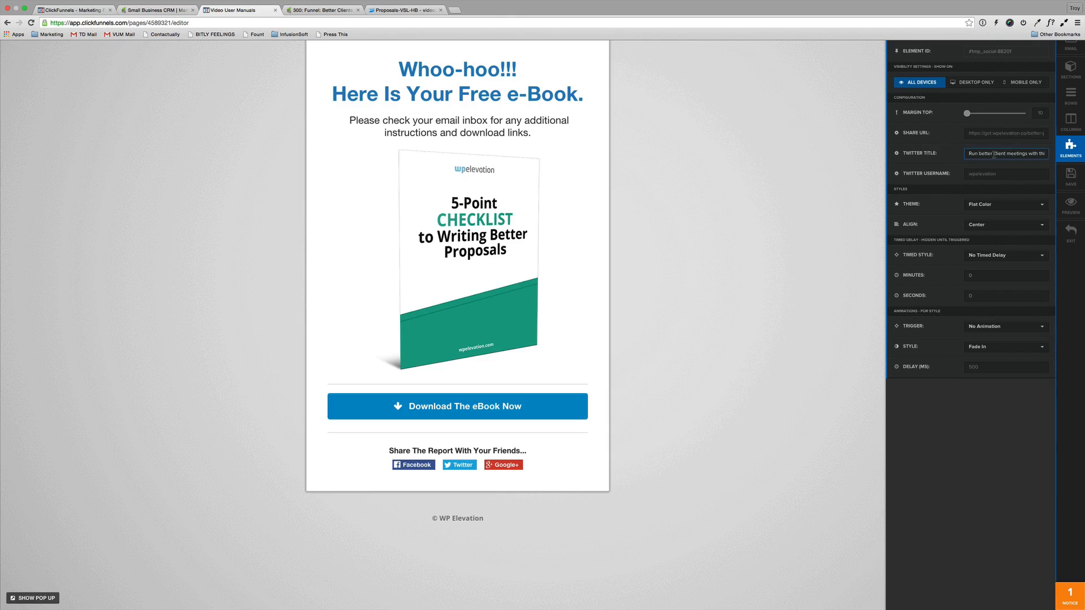
scroll(995, 155, right, 3)
scroll(993, 154, left, 3)
drag(1028, 153, 967, 154)
text(Write better proposals)
scroll(1031, 155, right, 3)
click(1006, 174)
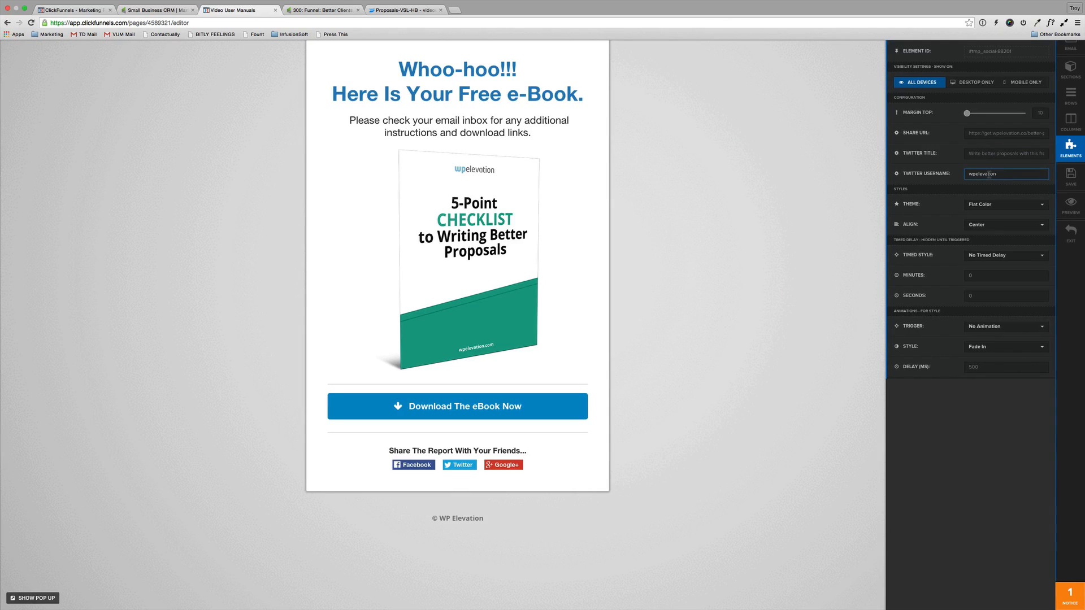
click(1071, 177)
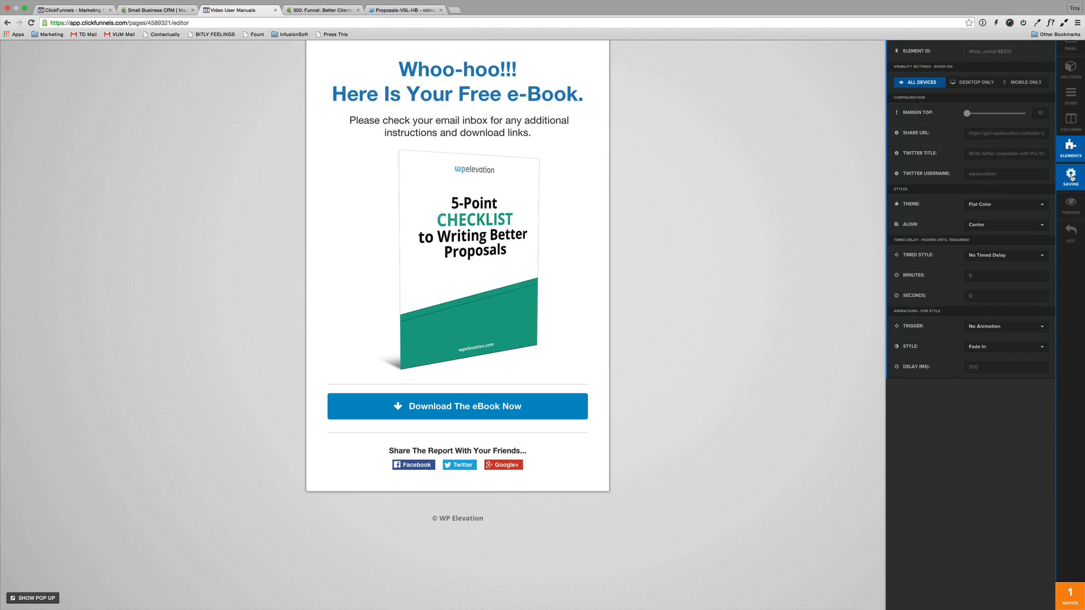
click(1073, 239)
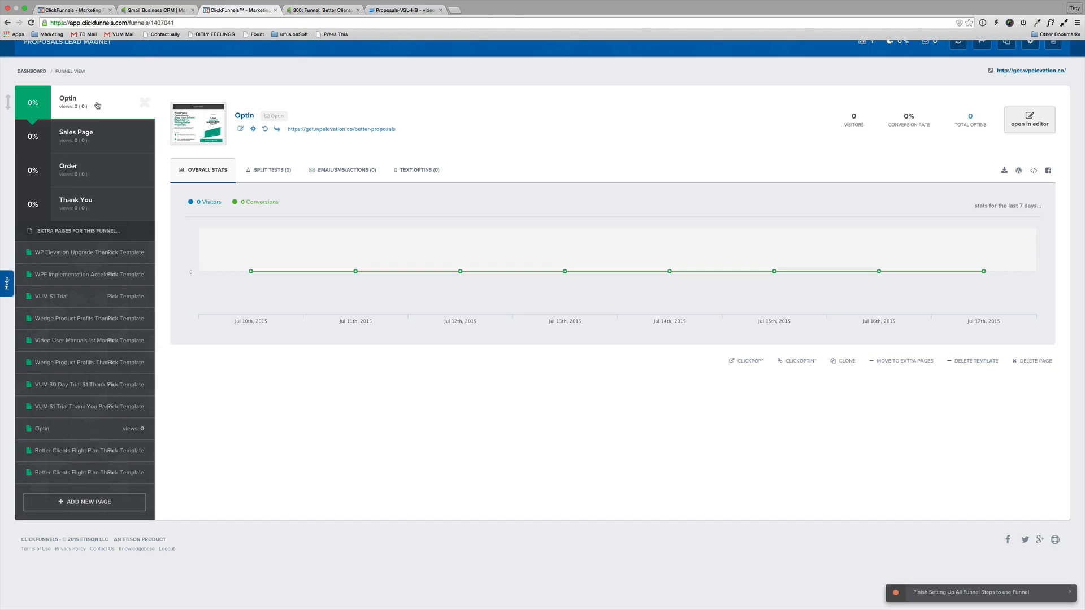
Switch to the Infusionsoft "300: Funnel: Better Clients Flight Plan" campaign and examine its traffic sources and three opt-in goals.
click(319, 10)
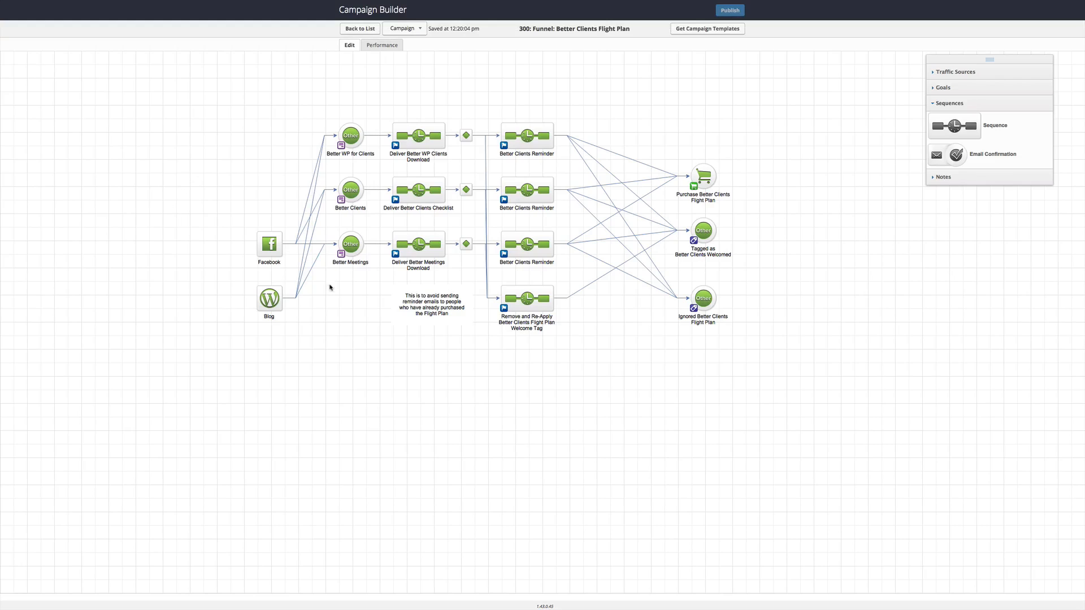
mouse_move(272, 250)
click(228, 289)
click(352, 136)
click(351, 191)
click(348, 247)
click(352, 136)
Add an Other goal below the Better Meetings goal and give it the same trigger type as the existing opt-in goals.
click(943, 88)
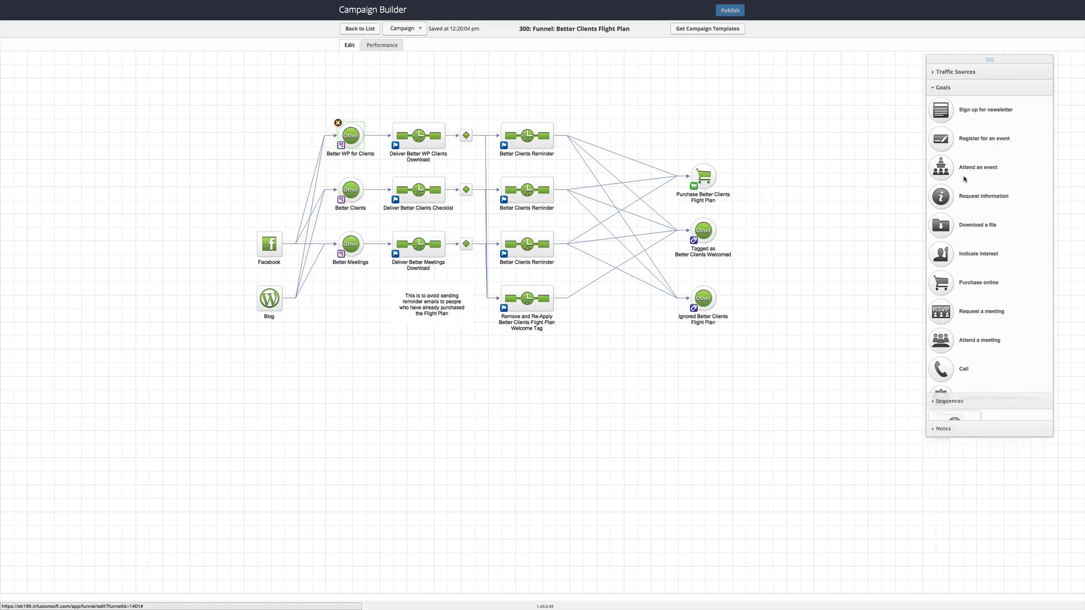
drag(942, 458, 348, 343)
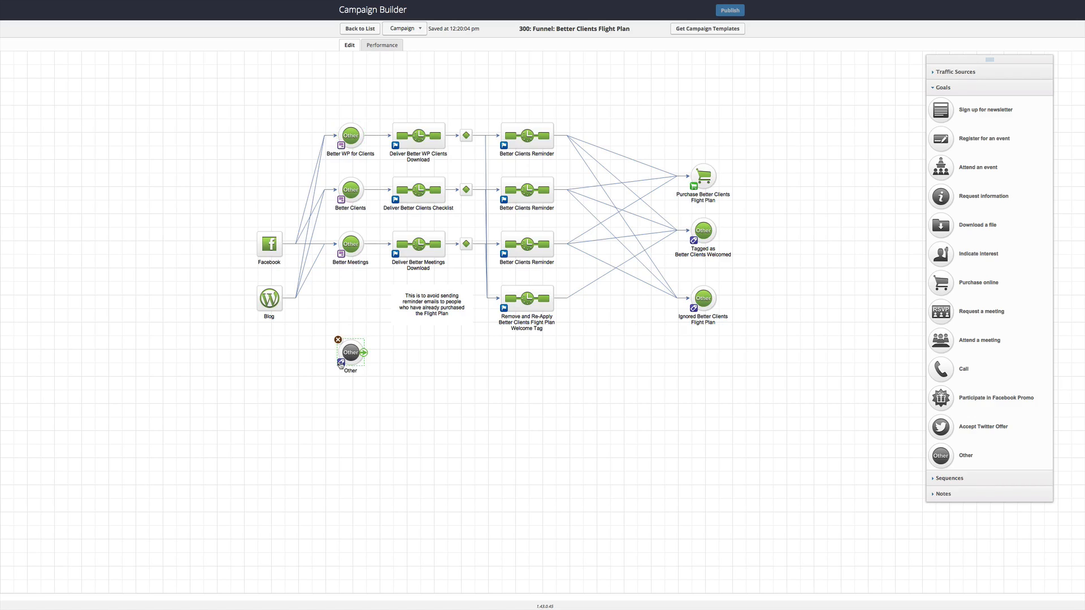
click(342, 366)
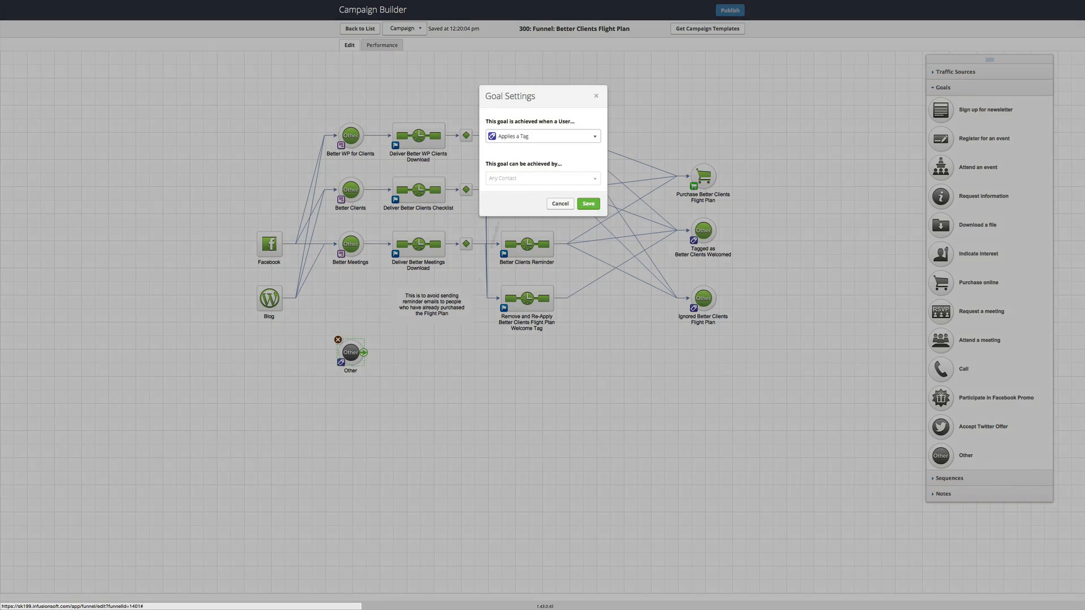
click(518, 141)
click(525, 167)
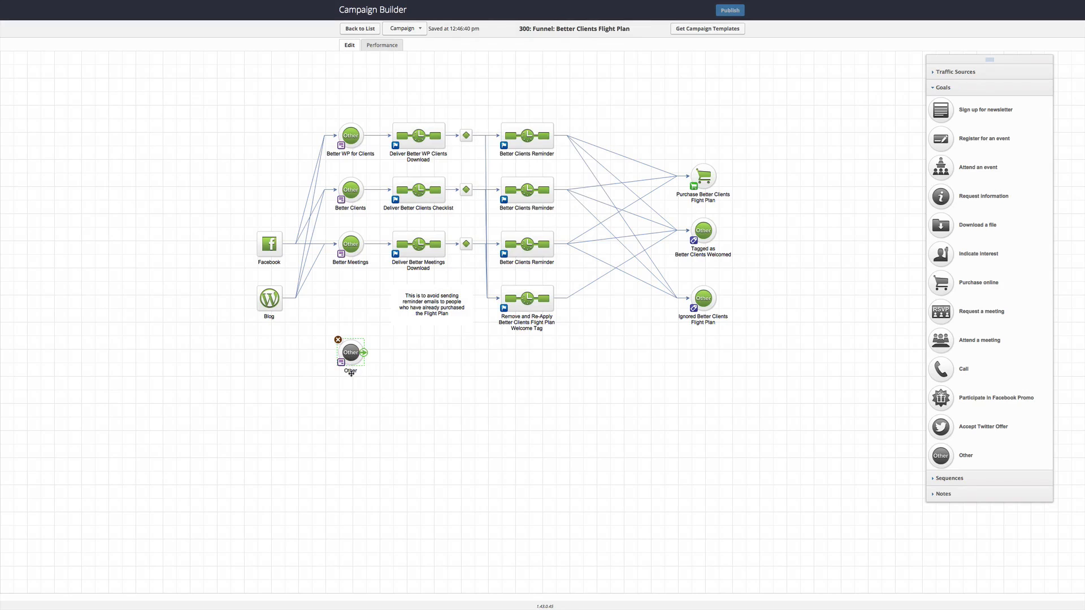
Rename the new Other goal "Better Proposals".
click(351, 373)
text(better proposals)
drag(372, 375, 306, 375)
text(Better Proposals)
click(339, 425)
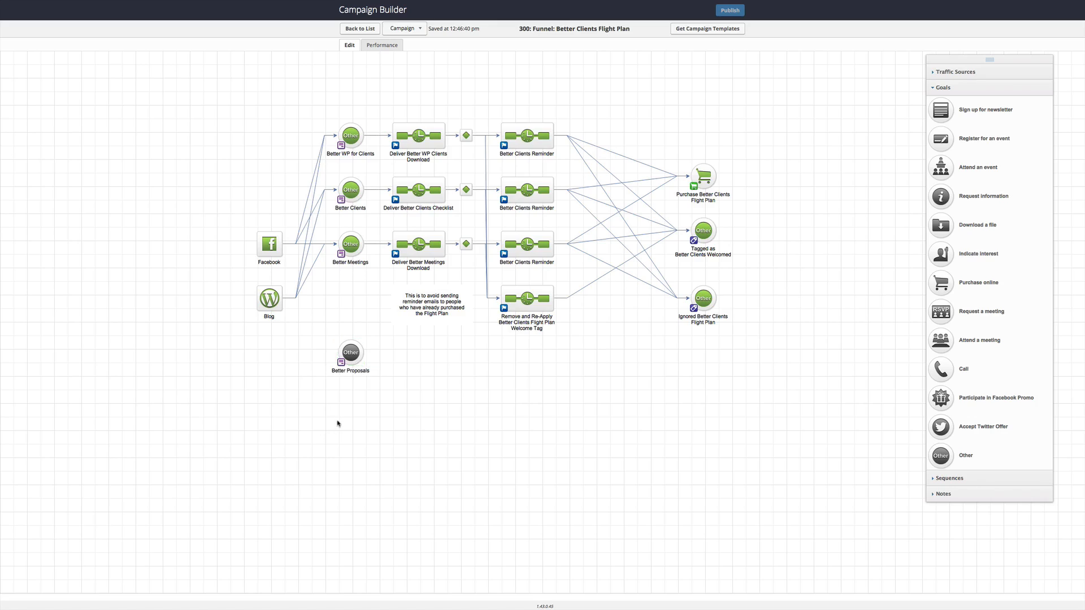
Add a sequence directly after the Better Proposals goal and name it "Deliver Better Proposals Download".
click(948, 480)
drag(954, 126, 416, 354)
click(412, 371)
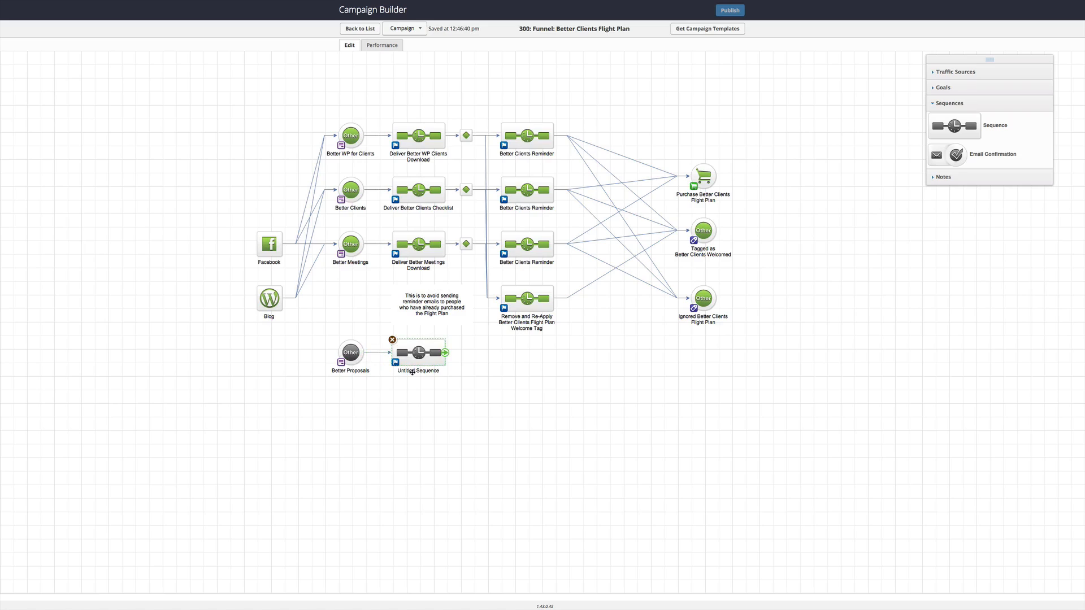
text(Deliver Better Proposals Download)
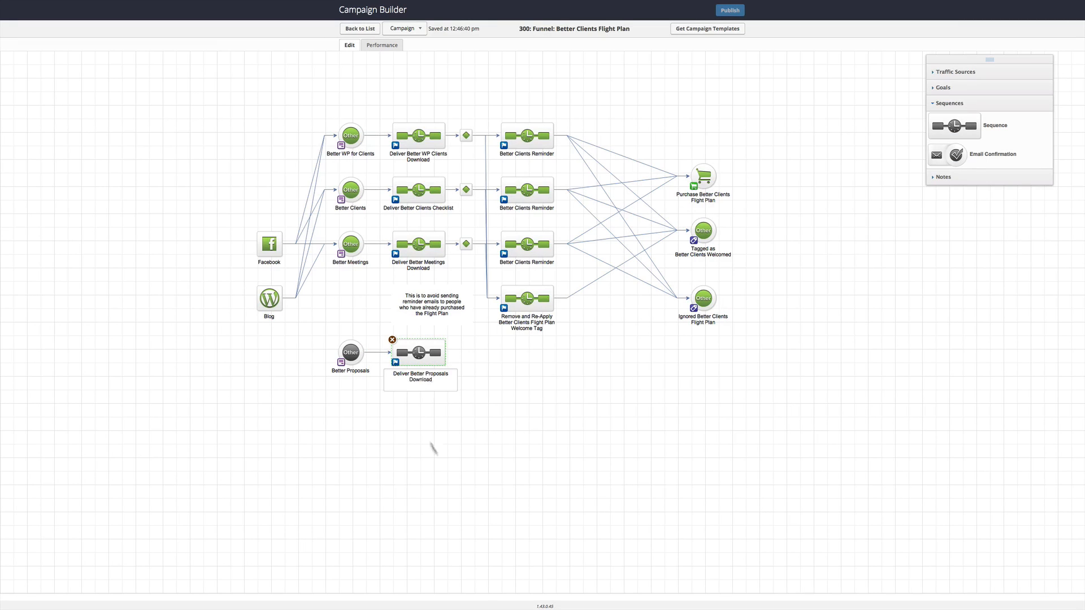
click(450, 446)
Place another sequence in the reminder column of the Better Proposals row and shift the whole row slightly down.
drag(975, 133, 507, 352)
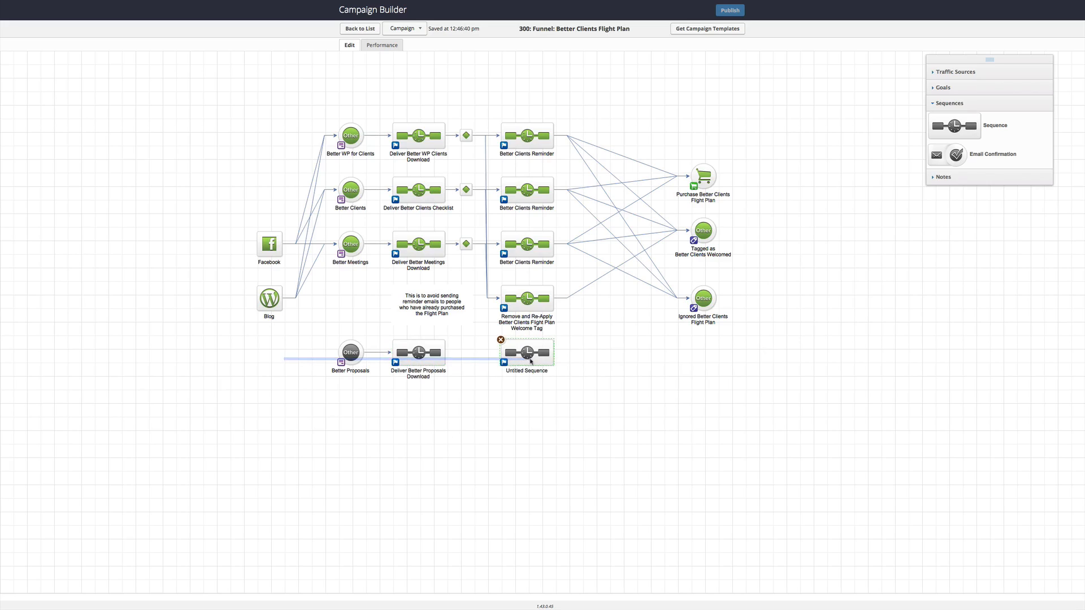
drag(311, 347, 334, 338)
drag(363, 378, 363, 391)
click(494, 427)
Connect Deliver Better Proposals Download to the new untitled sequence and to the Remove and Re-Apply Better Clients Flight Plan Welcome Tag sequence.
mouse_move(440, 366)
drag(443, 366, 513, 368)
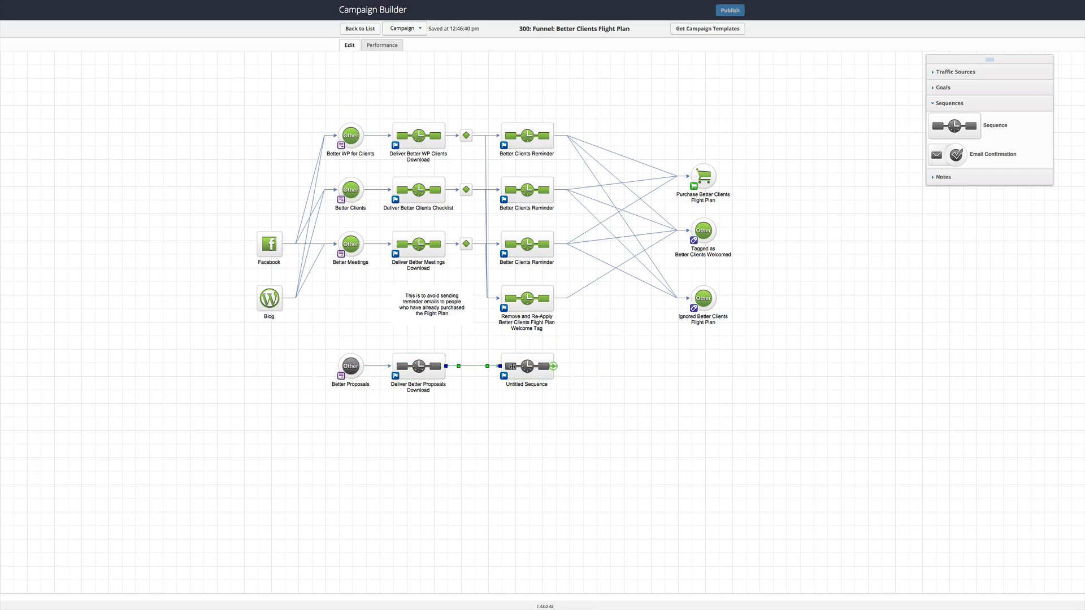
drag(445, 368, 514, 308)
Rename the untitled sequence in the Better Proposals row "Better Clients Reminder".
double_click(520, 387)
text(Better Clients reminder)
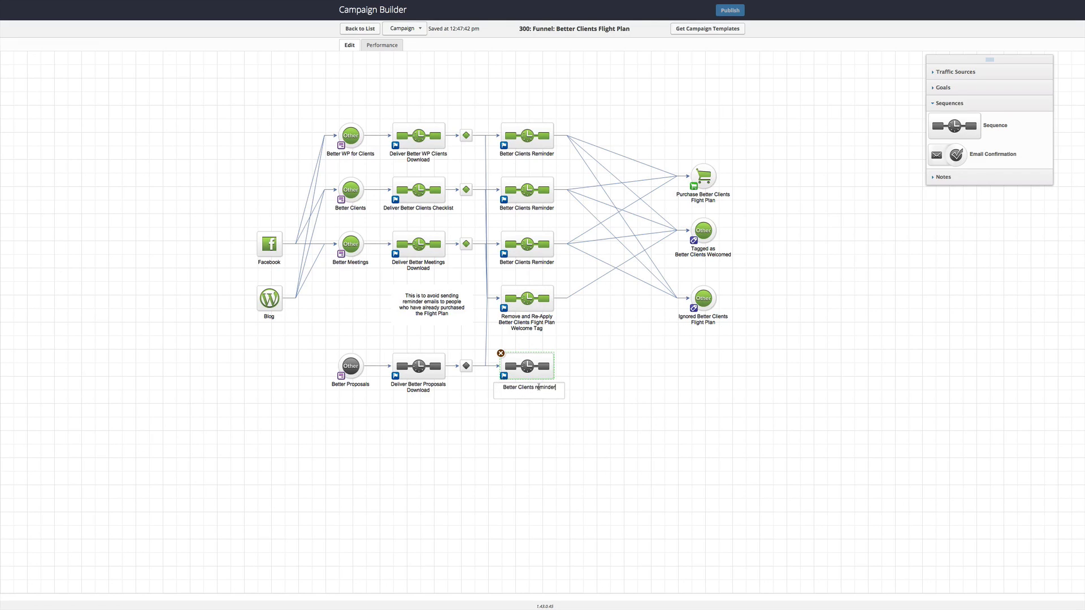
key(BackSpace)
text(R)
click(538, 416)
In the Better Proposals decision, add a Better Clients Reminder rule: Contact's Tags doesn't contain "Automation -> Better Clients Flight Plan Welcomed".
mouse_move(468, 370)
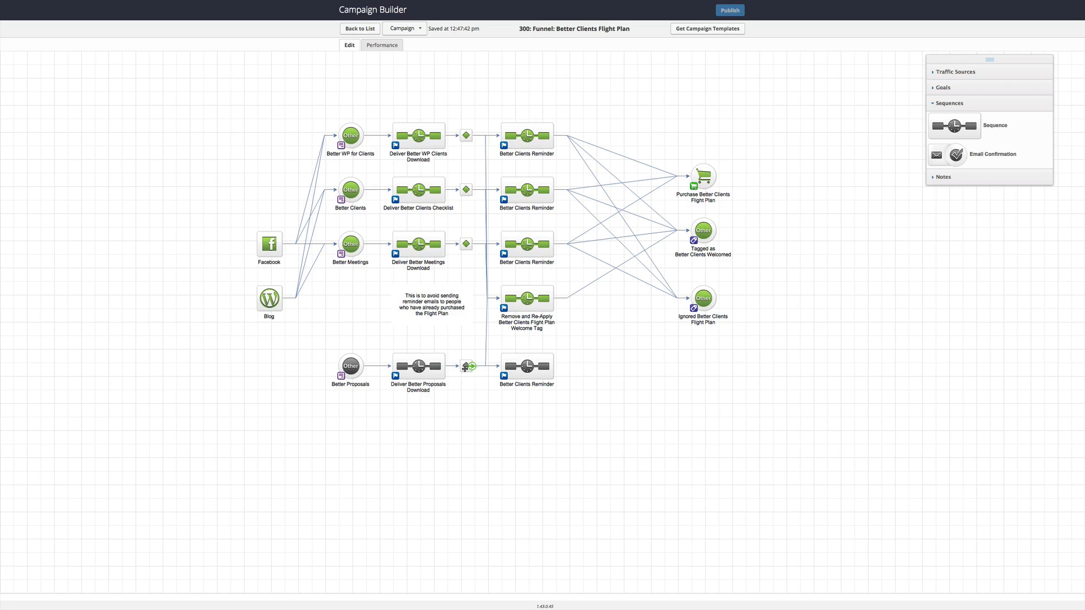
double_click(466, 367)
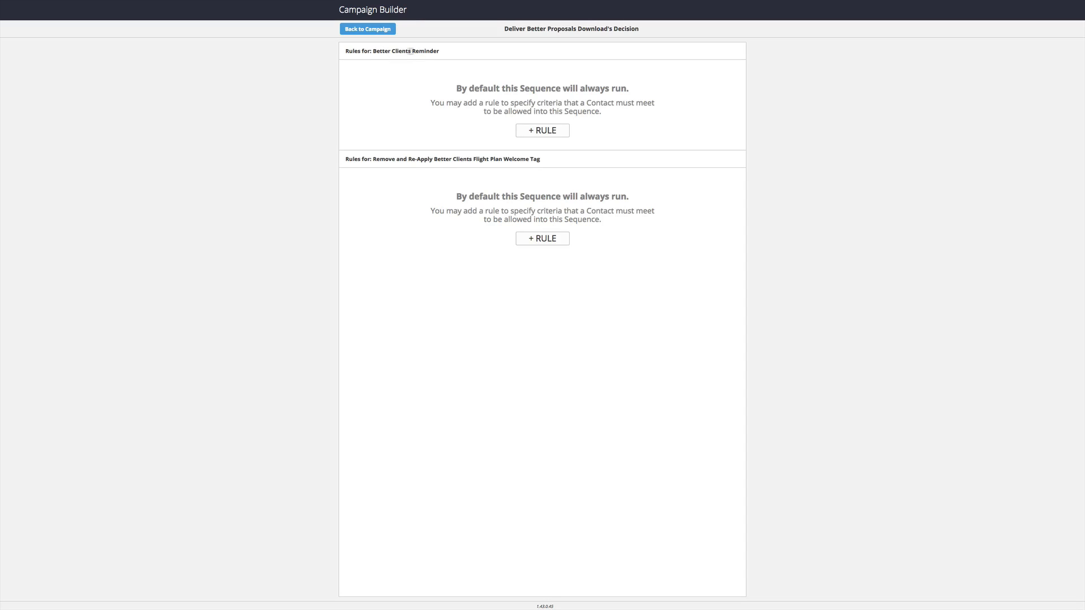
click(537, 132)
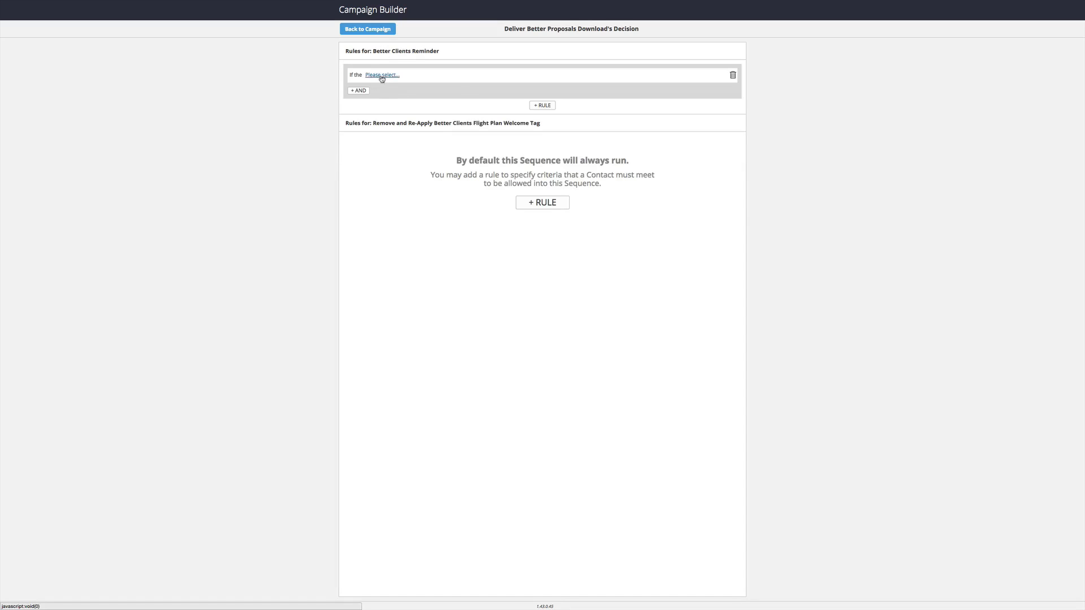
click(380, 75)
click(380, 86)
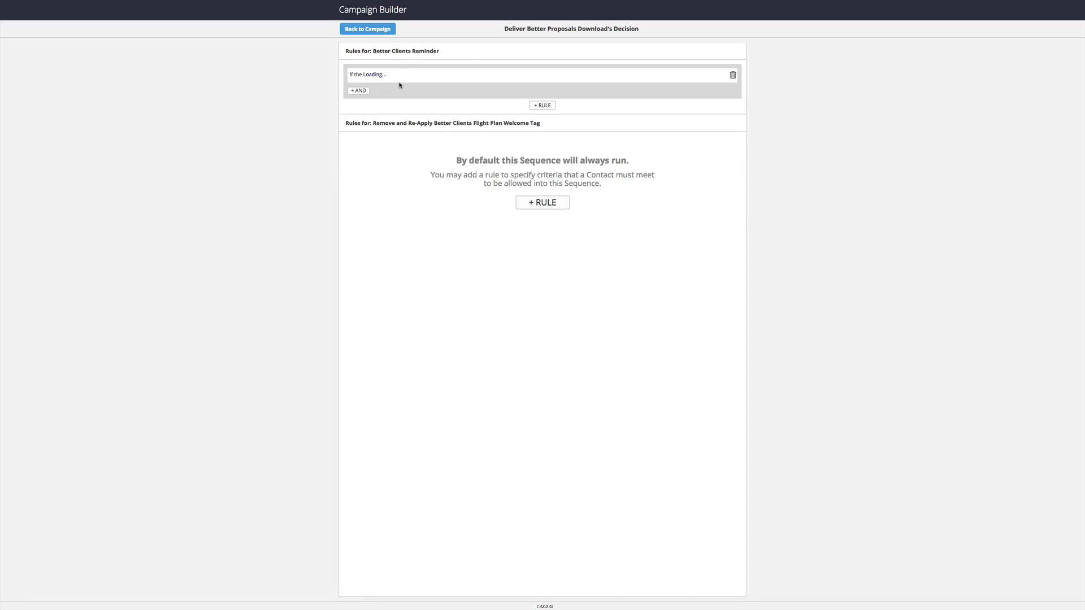
click(402, 74)
click(400, 117)
click(422, 75)
click(425, 95)
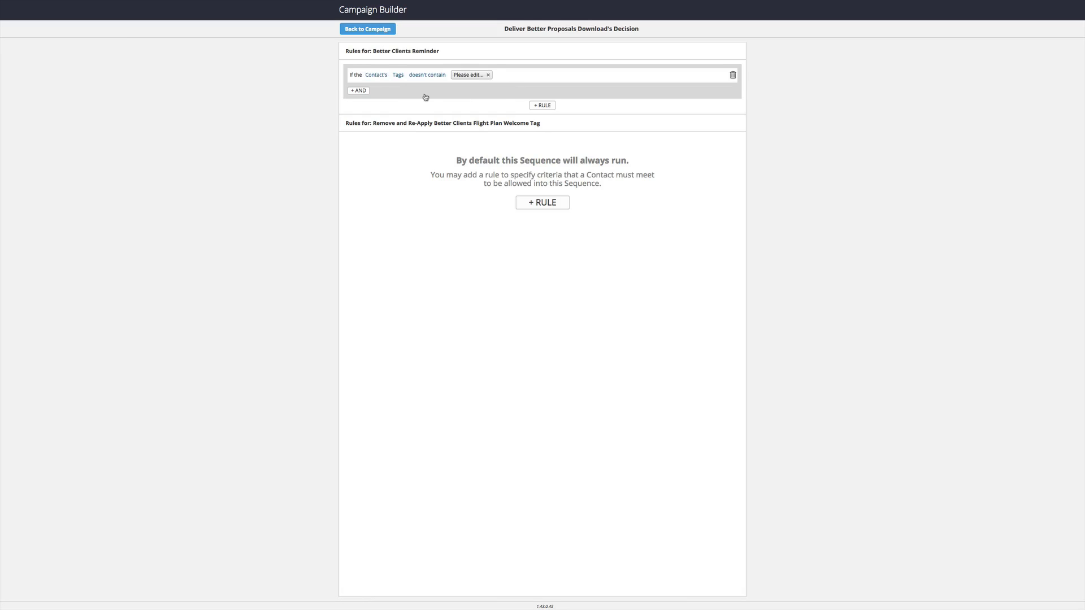
click(471, 76)
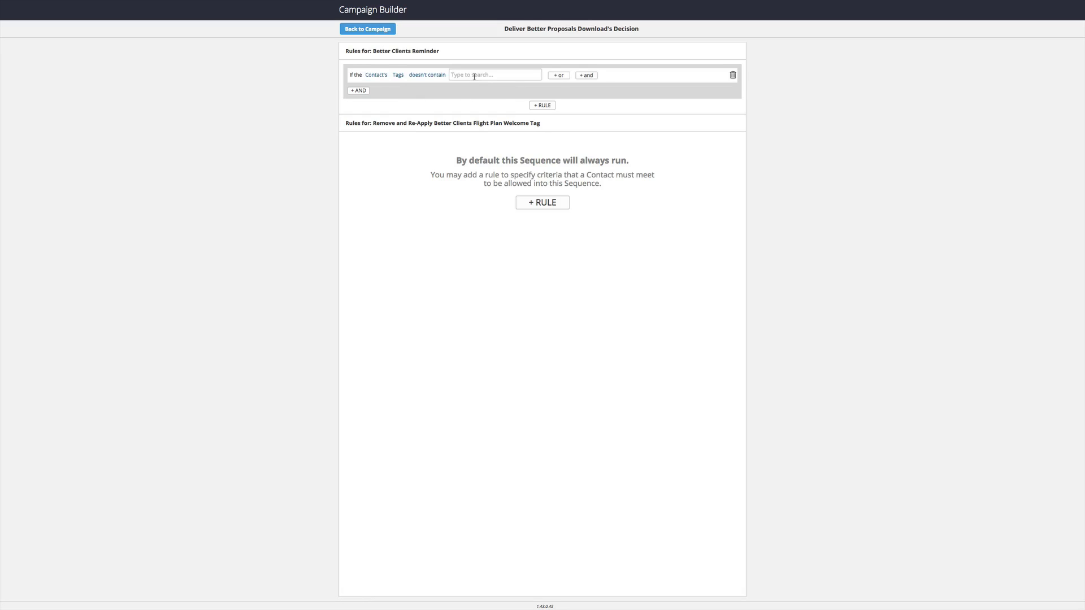
text(better)
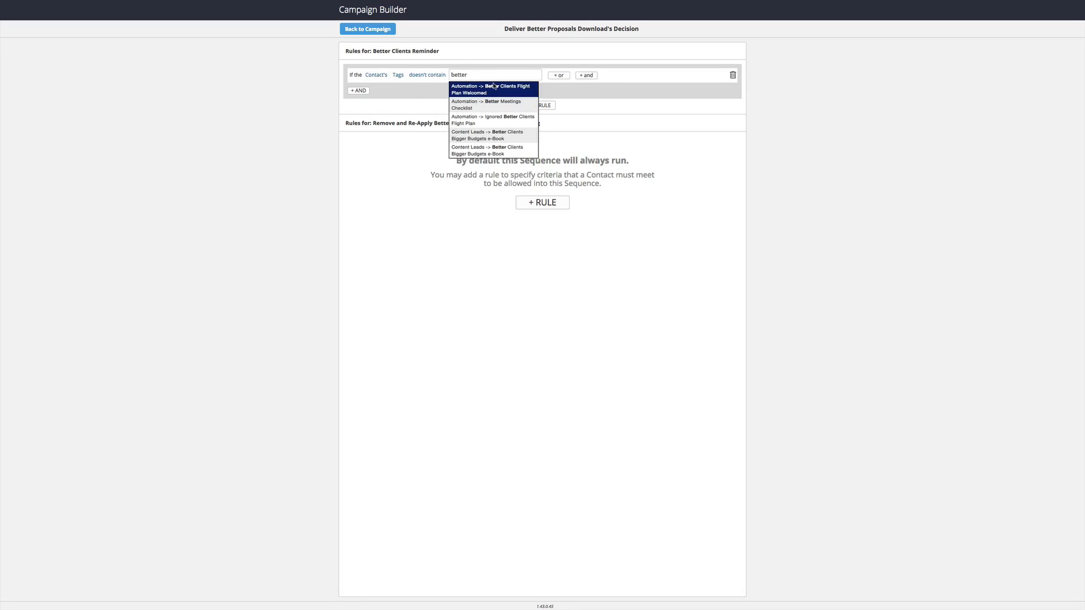
click(493, 90)
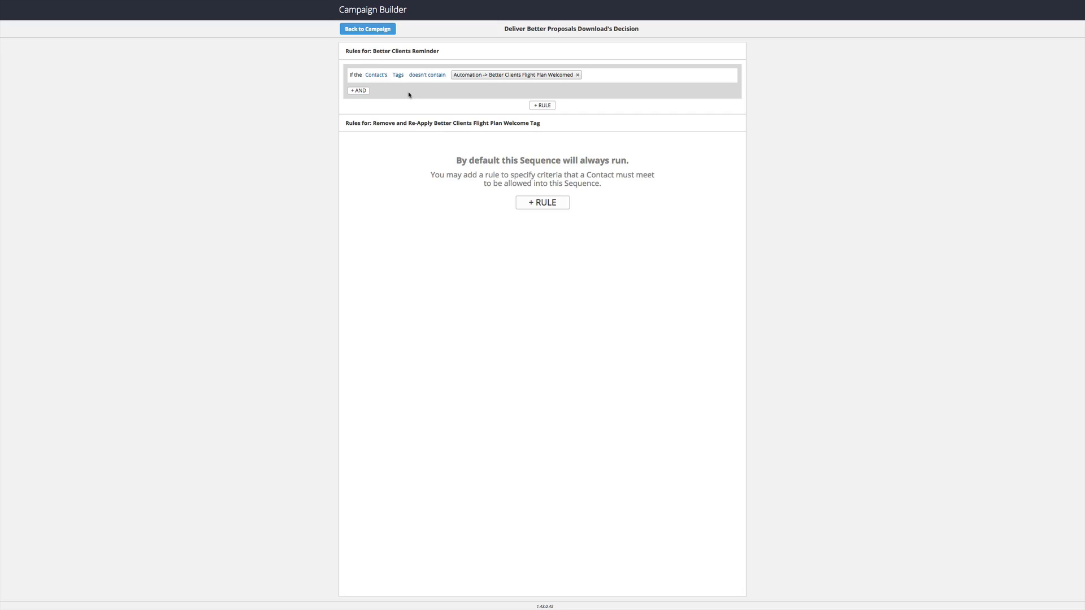
Add a Remove and Re-Apply sequence rule, Contact's Tags contains "Automation -> Better Clients Flight Plan Welcomed", and return to the campaign.
mouse_move(497, 78)
click(547, 205)
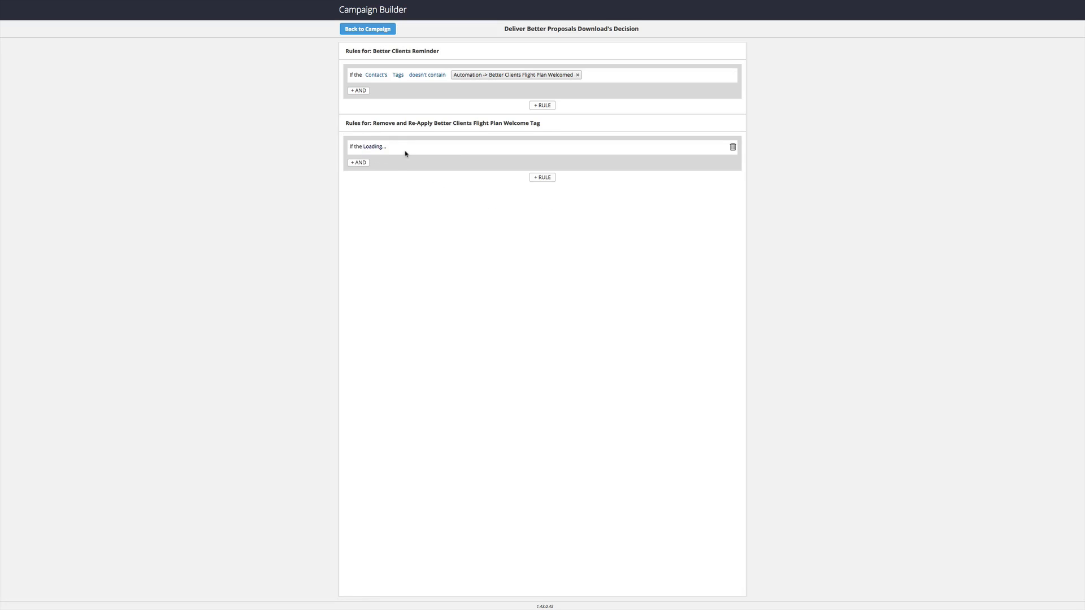
click(400, 147)
click(399, 190)
click(422, 151)
click(422, 164)
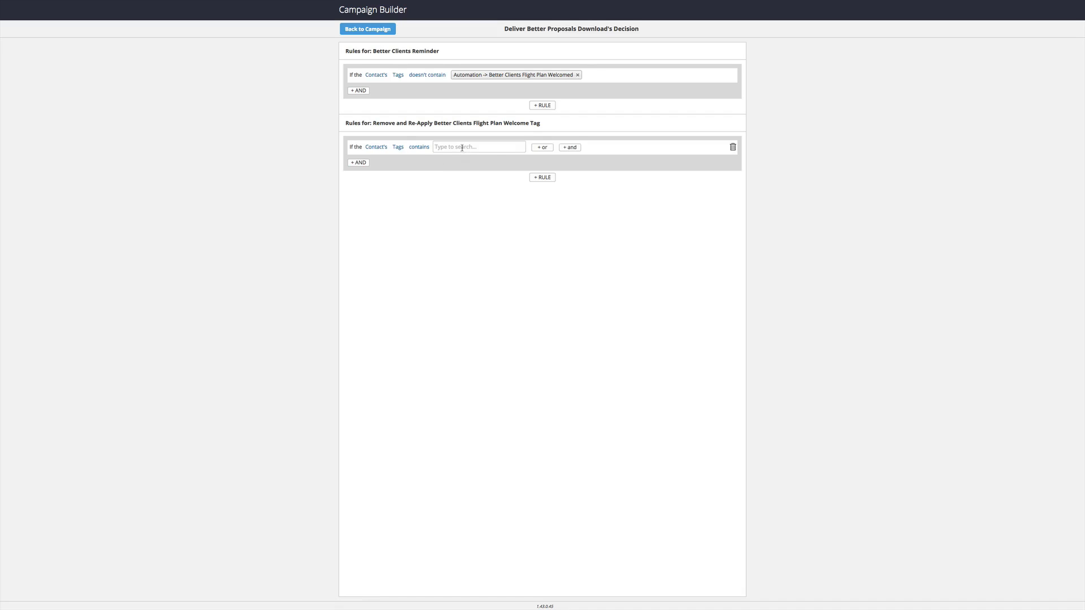
text(better)
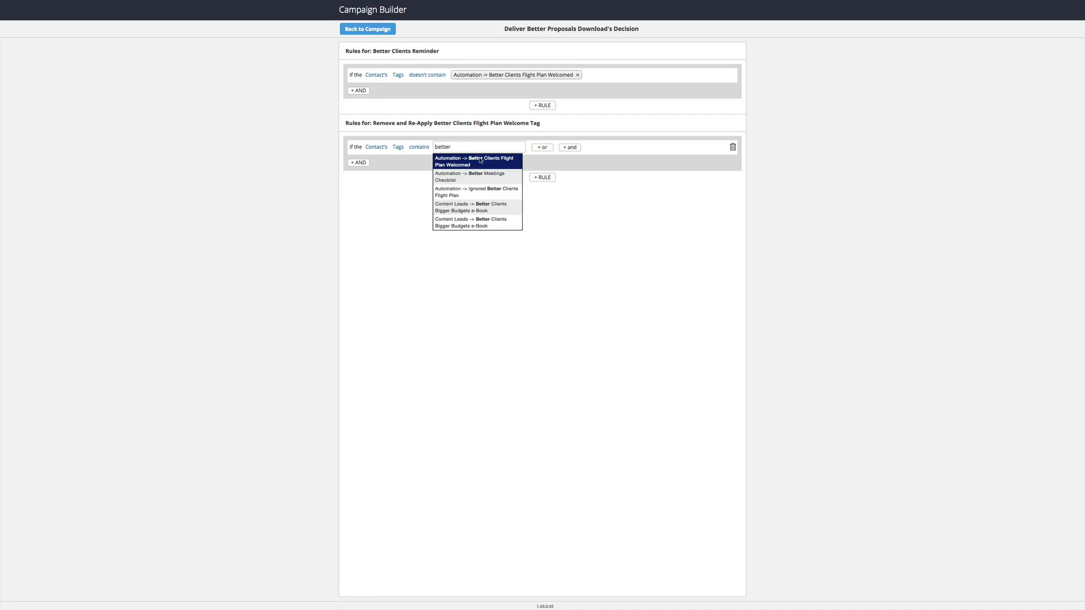
click(469, 163)
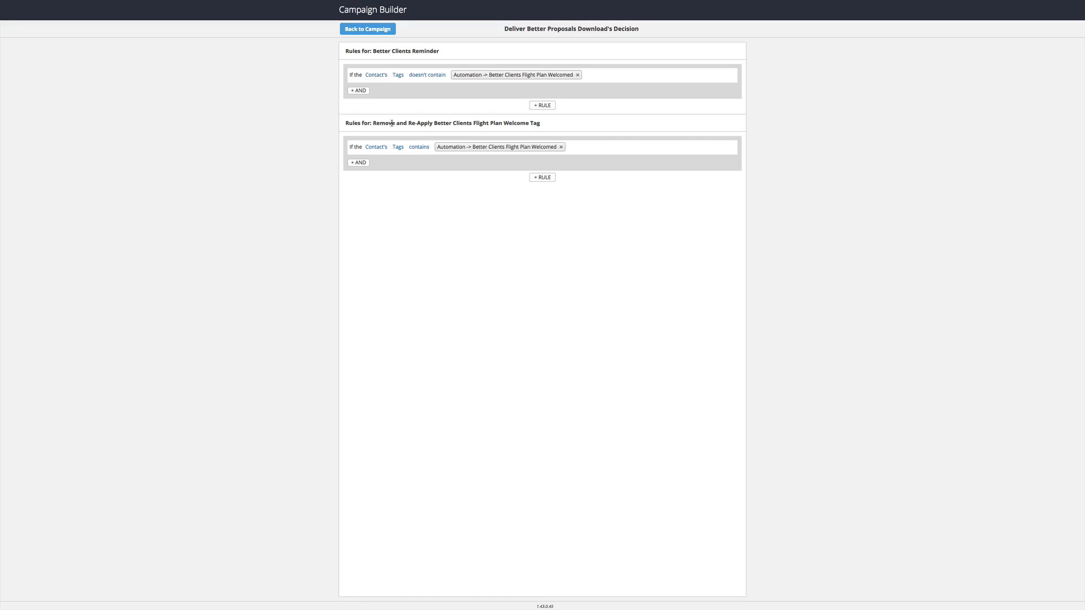
mouse_move(472, 148)
click(381, 32)
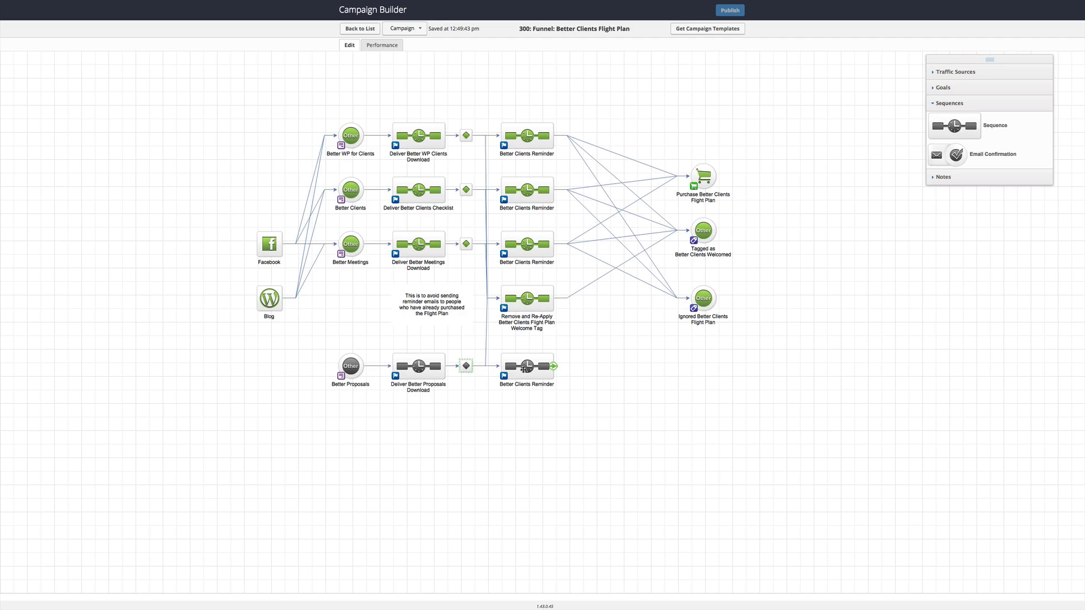
Check which tags are removed and applied in the Remove and Re-Apply Better Clients Flight Plan Welcome Tag sequence, then return to the campaign.
double_click(525, 301)
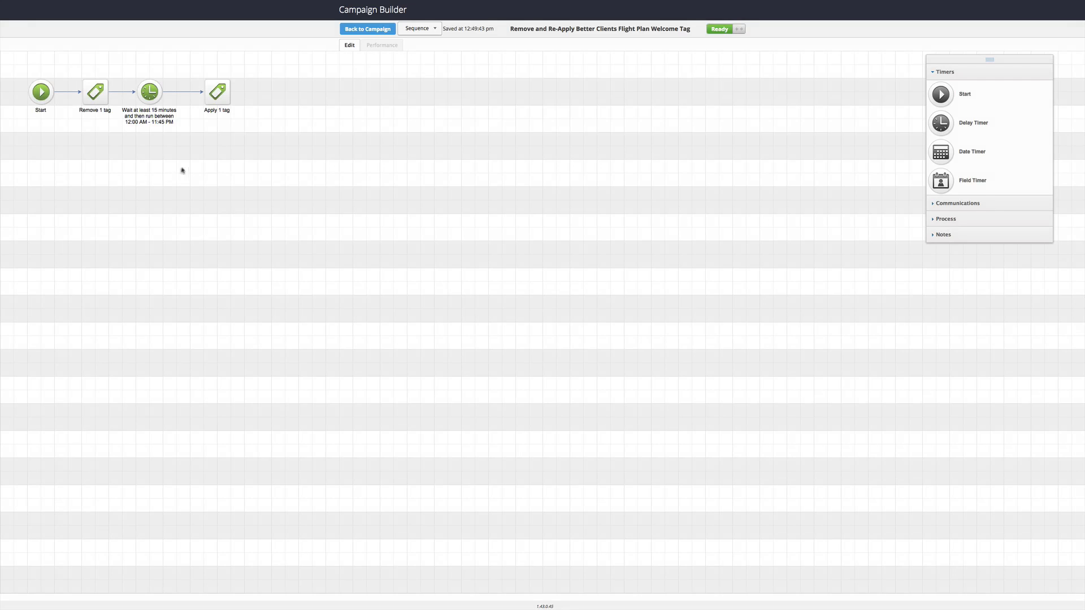
double_click(95, 91)
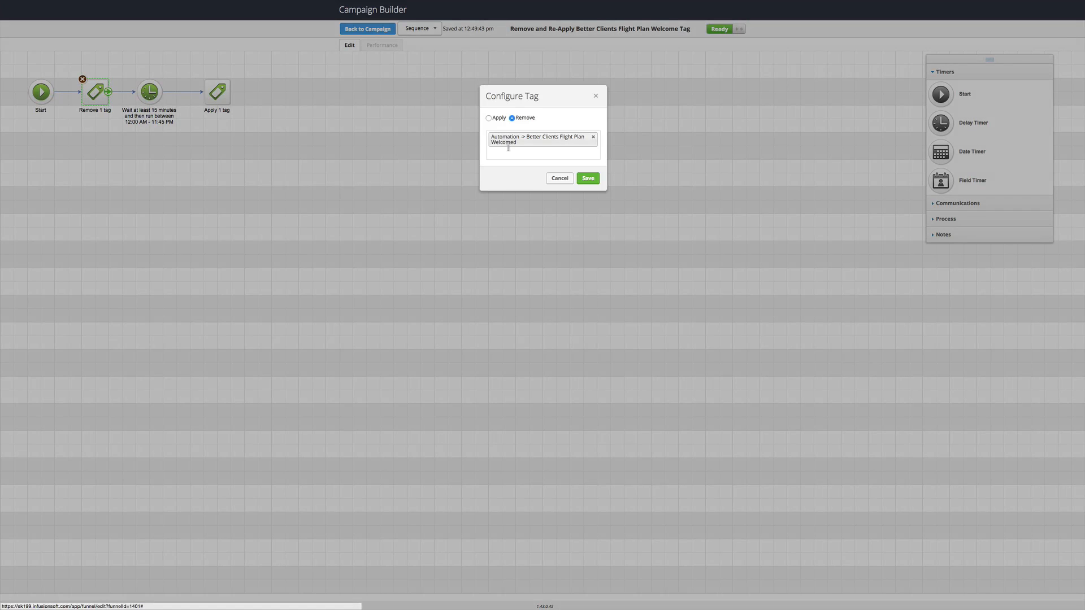
click(588, 178)
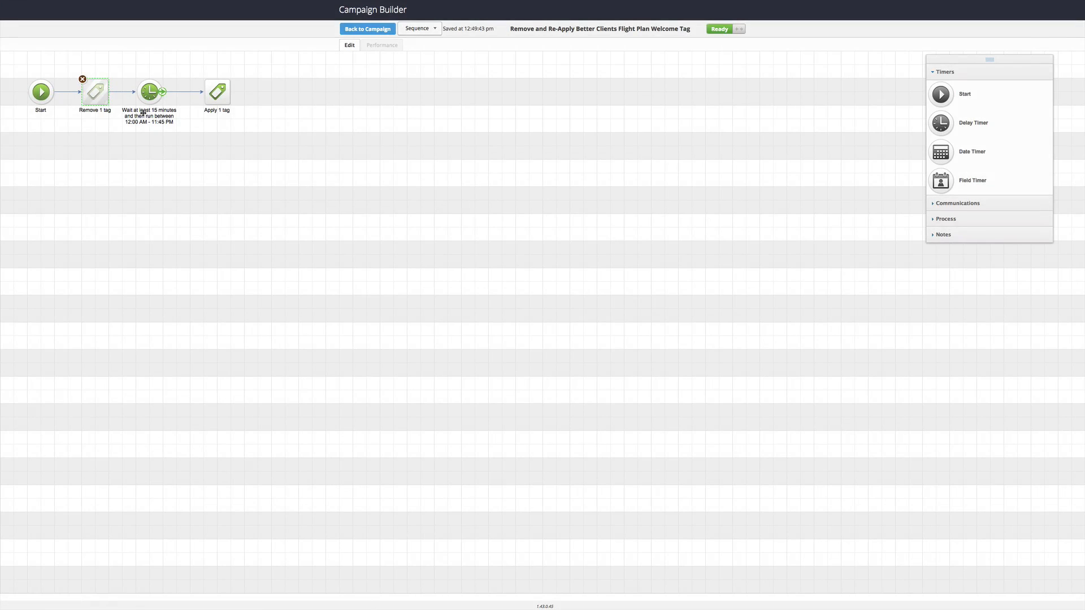
double_click(217, 94)
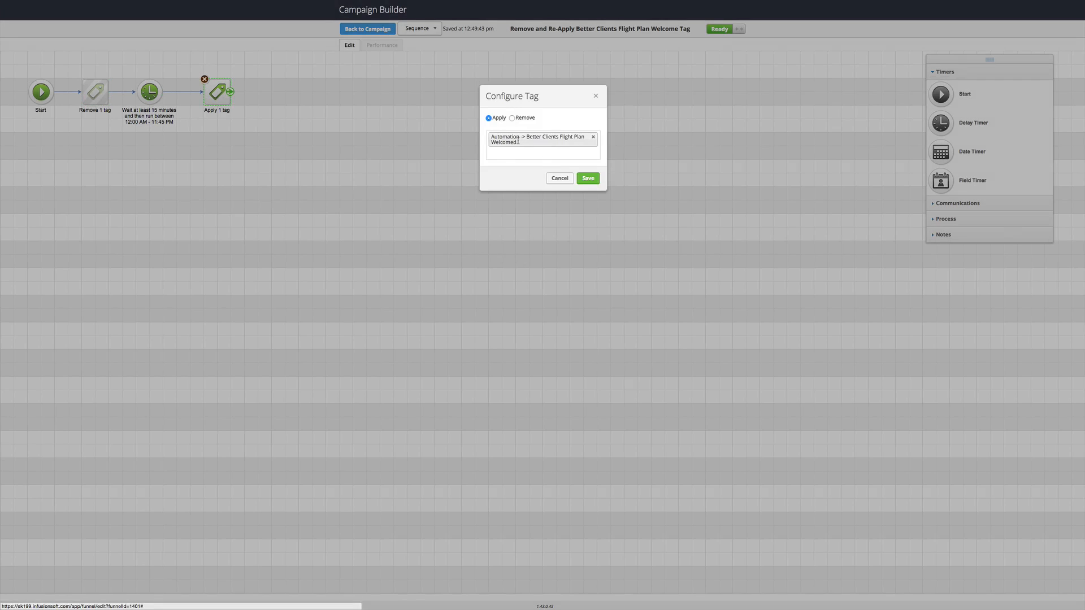
click(586, 179)
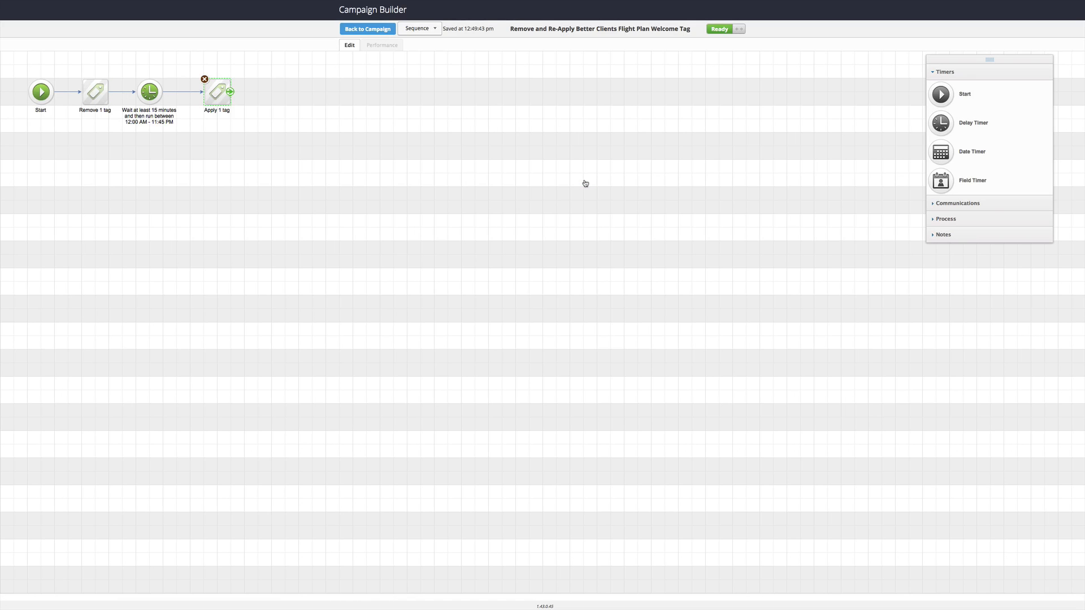
click(357, 30)
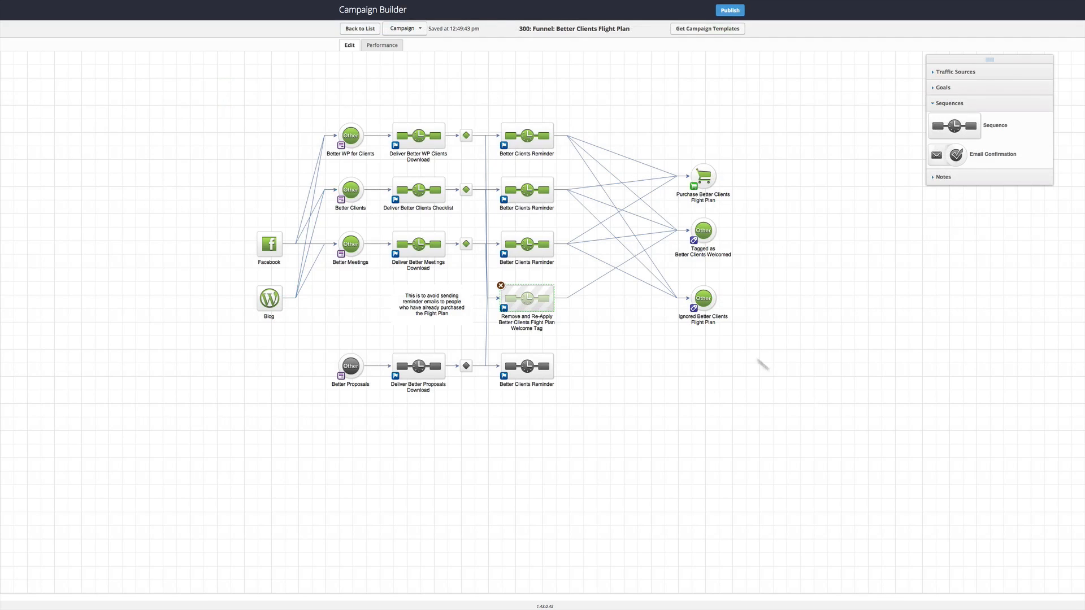
Check the Tagged as Better Clients Welcomed goal's tag and what the Remove and Re-Apply sequence does when a goal is achieved.
click(713, 261)
double_click(704, 237)
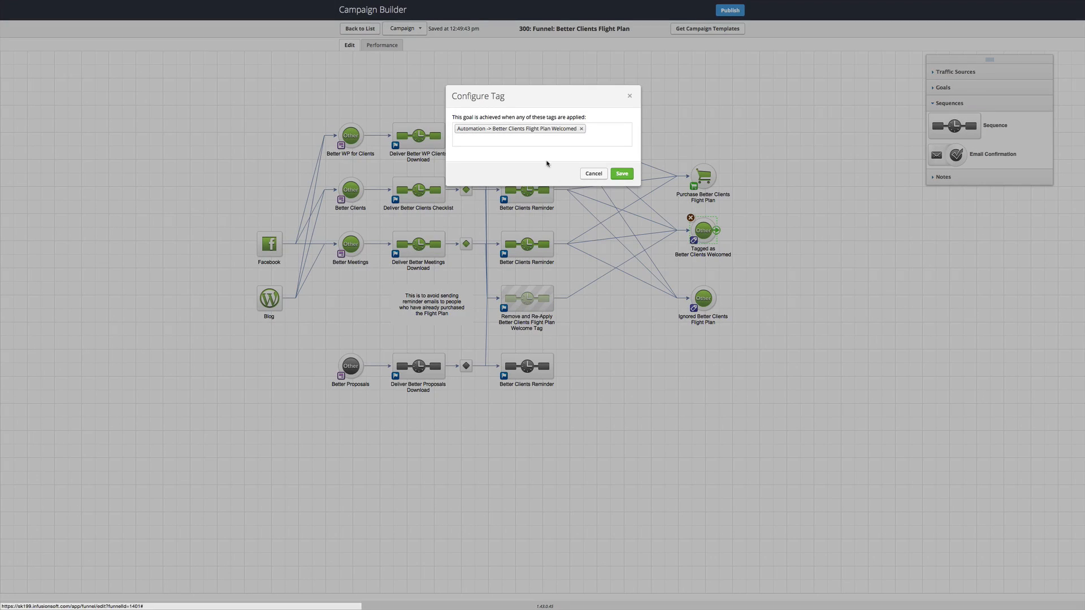
click(622, 175)
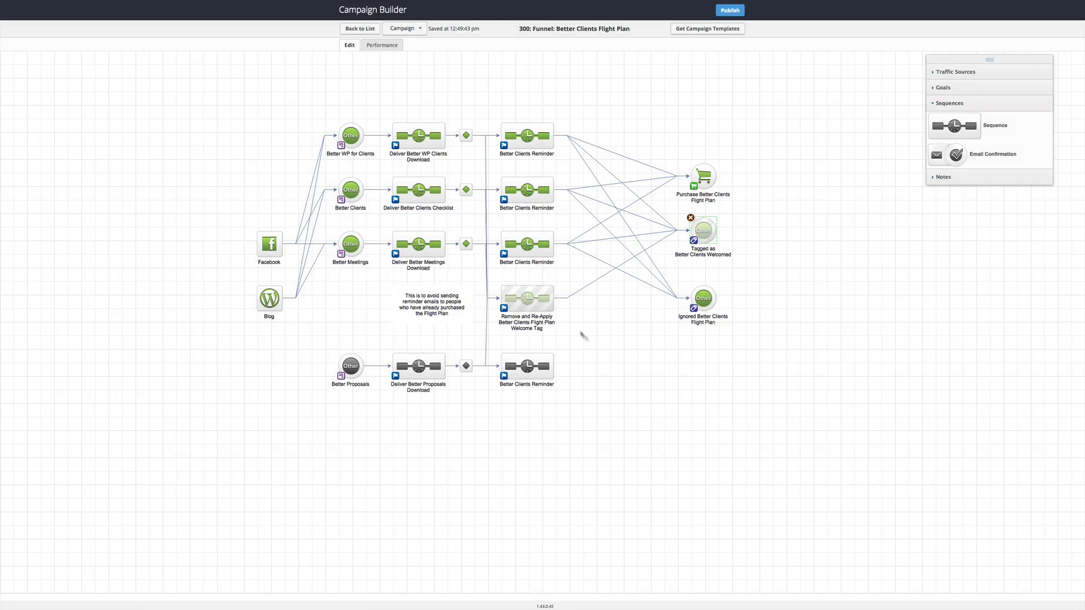
click(504, 310)
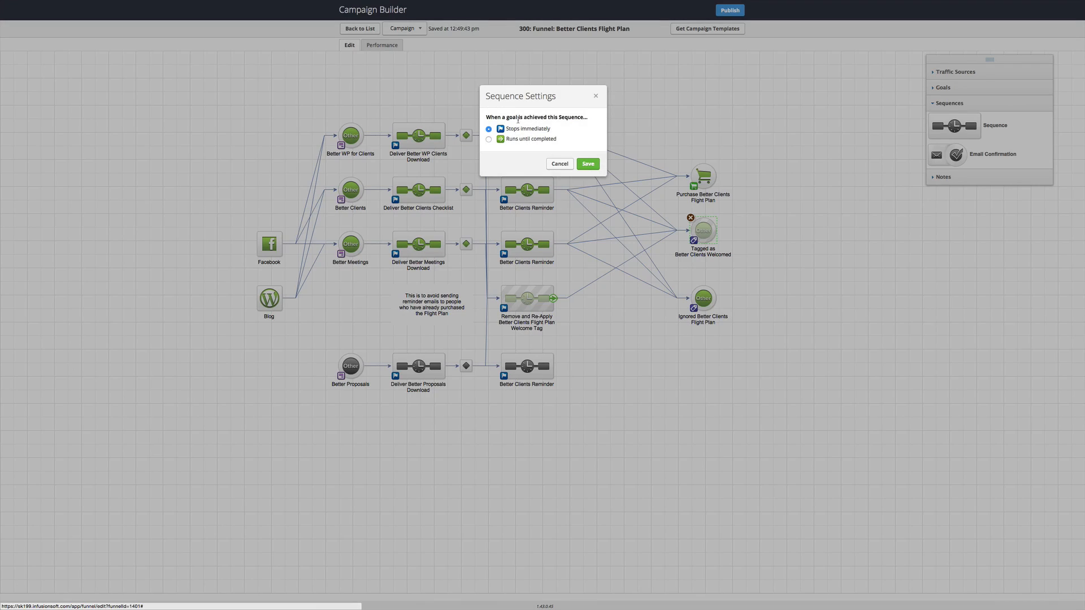
click(586, 164)
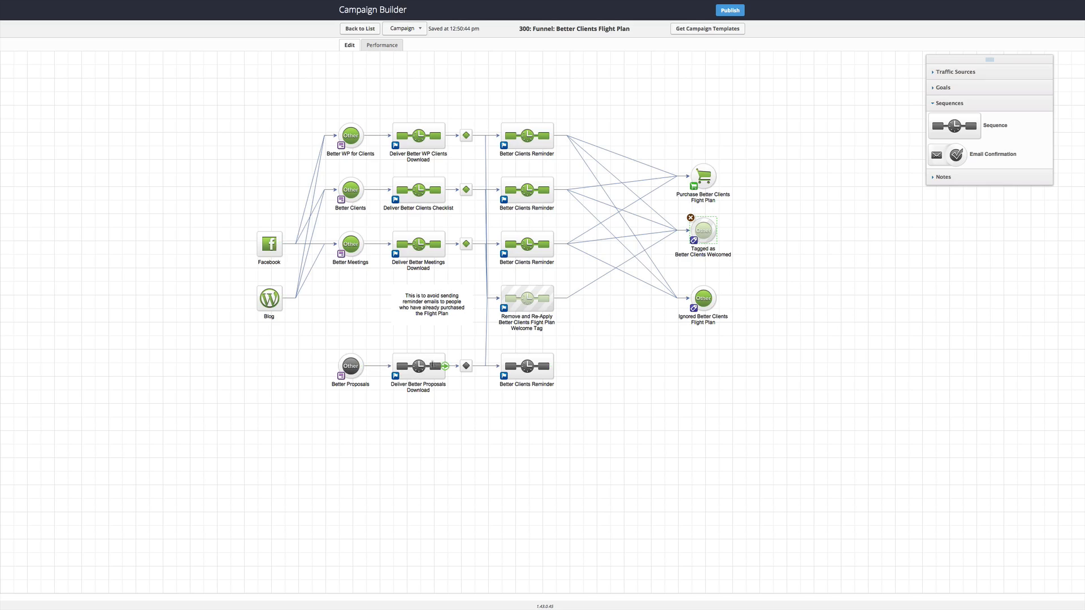
Connect the Better Proposals row's Better Clients Reminder sequence to the Purchase Better Clients Flight Plan goal.
click(418, 367)
click(352, 366)
click(541, 372)
drag(553, 366, 700, 171)
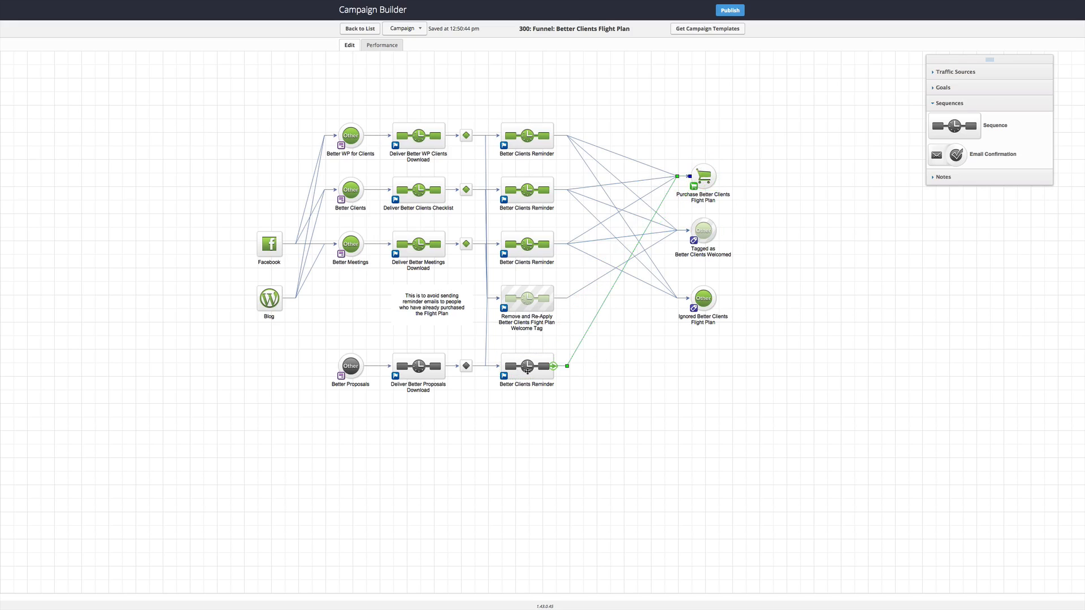
Check which specific product purchase achieves the Purchase Better Clients Flight Plan goal, then save and close its configuration.
double_click(701, 178)
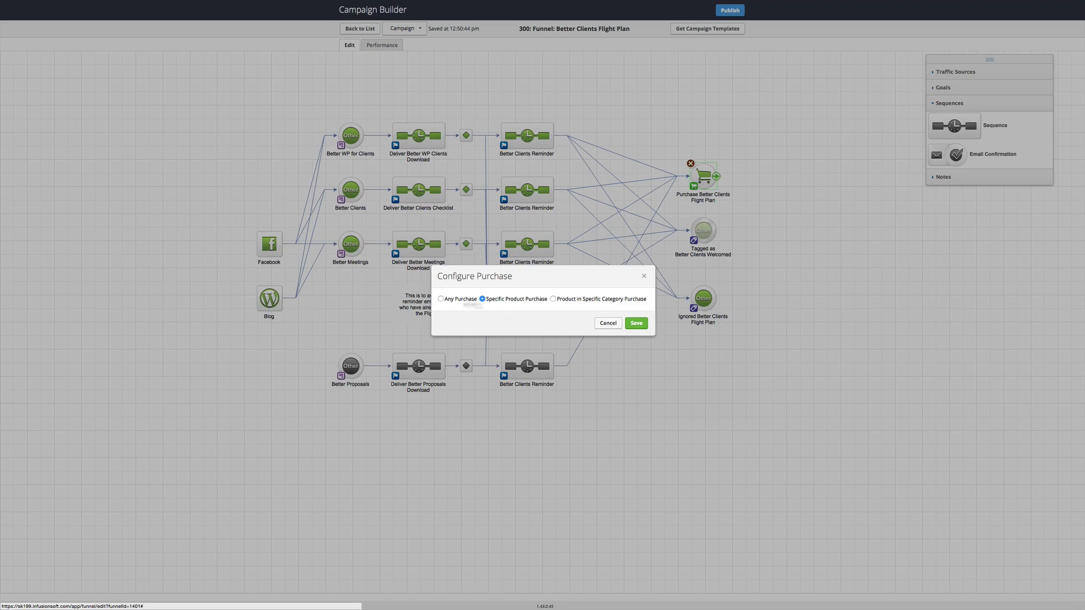
click(448, 301)
click(491, 299)
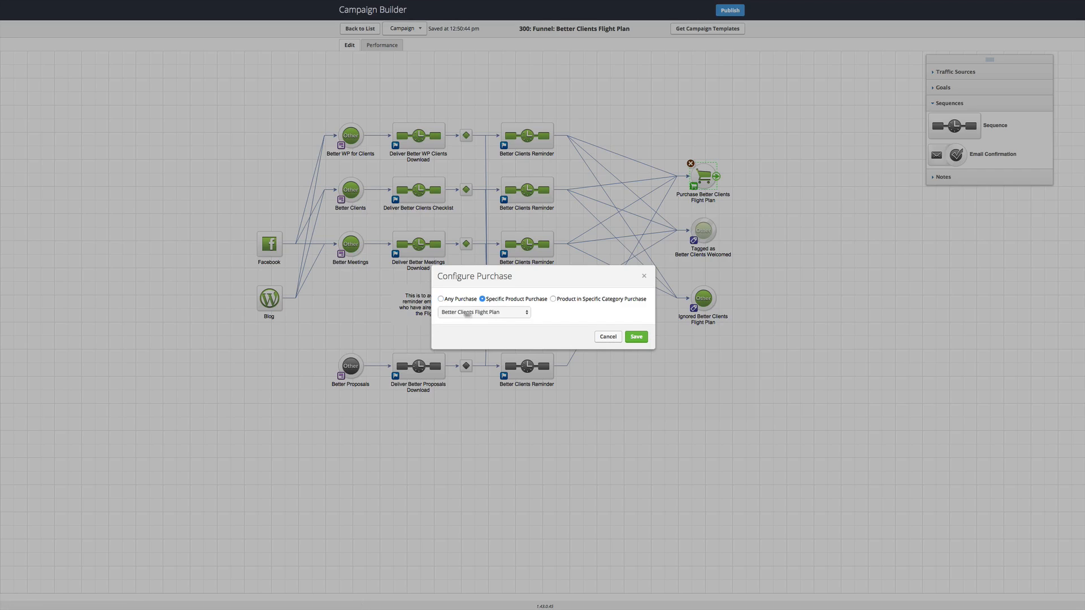
click(636, 337)
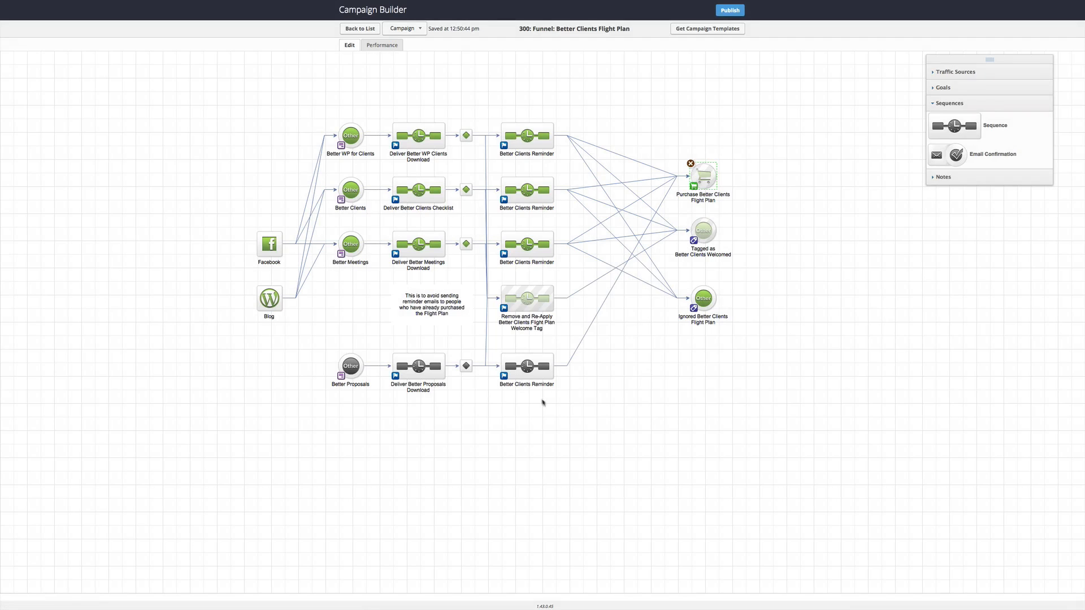
Connect the same reminder sequence to the Tagged as Better Clients Welcomed and Ignored Better Clients Flight Plan goals.
drag(554, 368, 710, 229)
drag(555, 367, 699, 302)
click(540, 377)
click(525, 364)
click(708, 172)
click(707, 232)
click(706, 298)
click(727, 366)
Copy the Deliver Better Clients Checklist sequence from campaign 300: Funnel: Better Clients Flight Plan into the Deliver Better Proposals Download sequence.
double_click(419, 372)
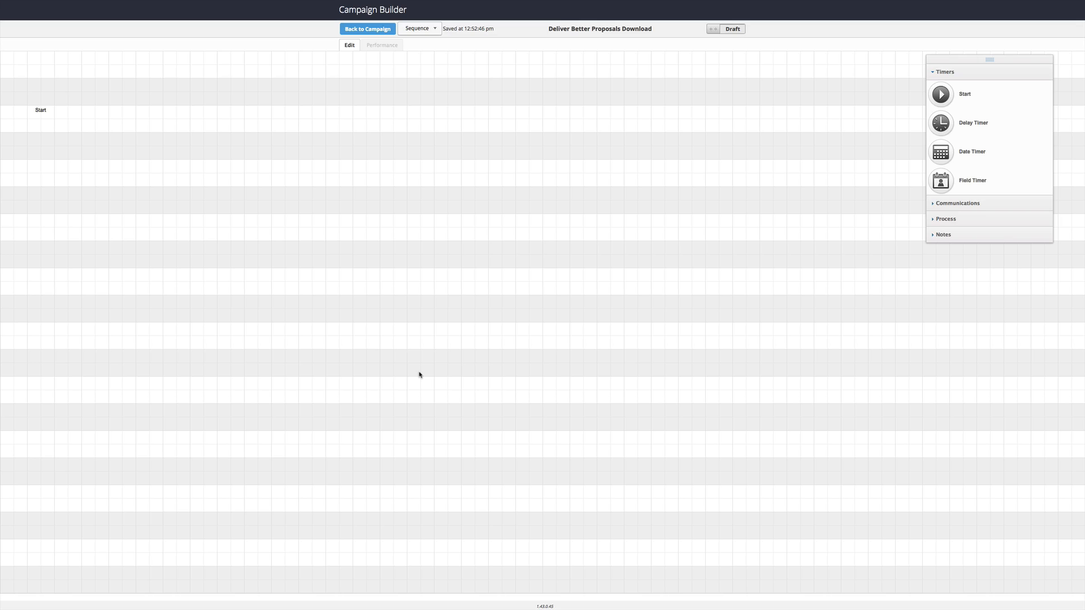
click(436, 31)
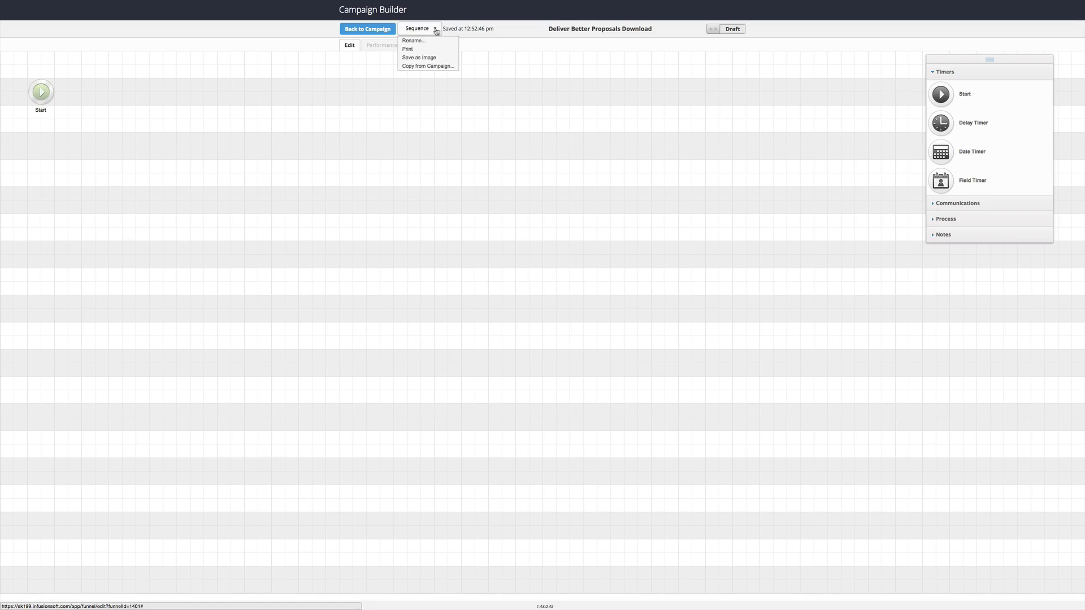
click(426, 66)
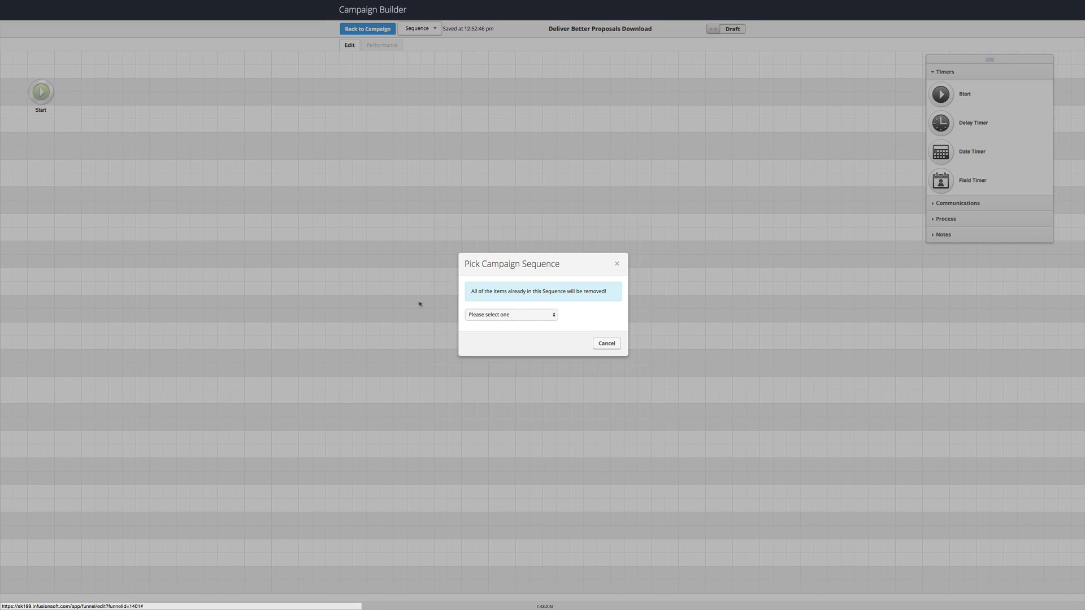
click(501, 315)
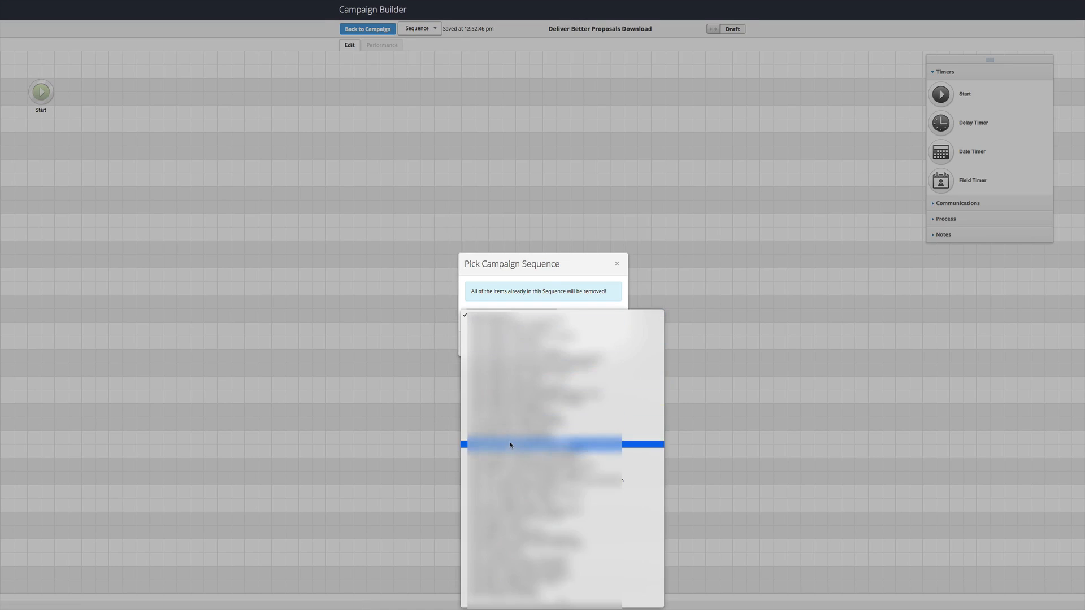
click(511, 492)
click(502, 331)
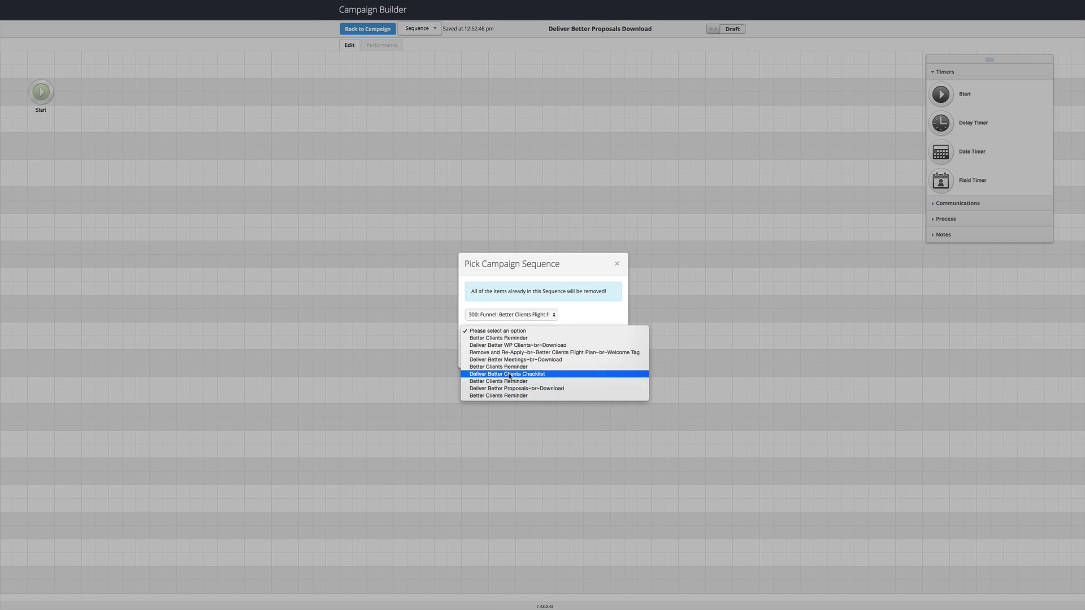
key(Escape)
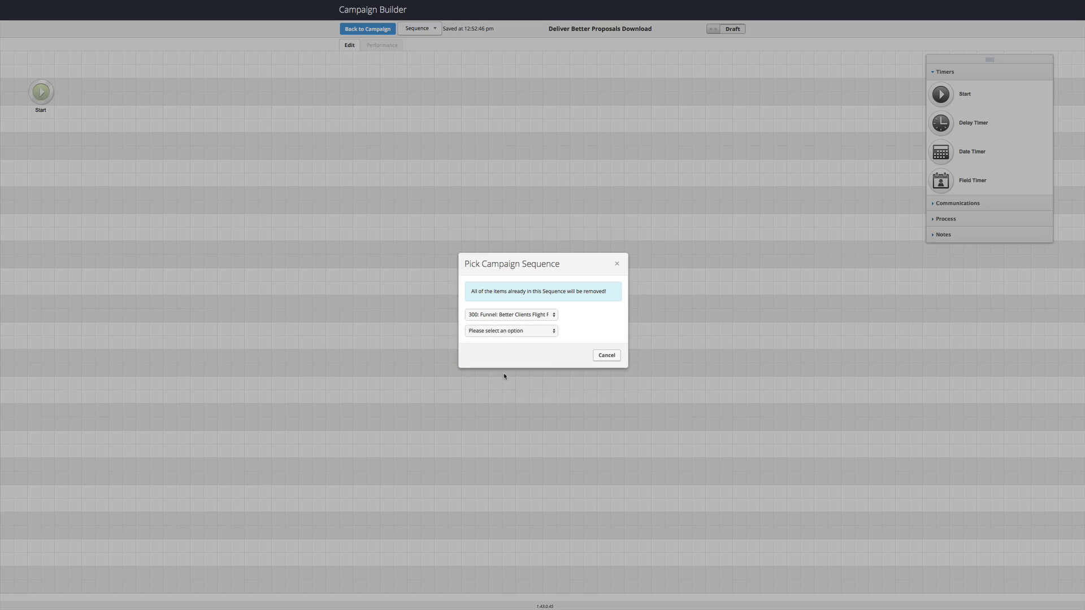
click(607, 355)
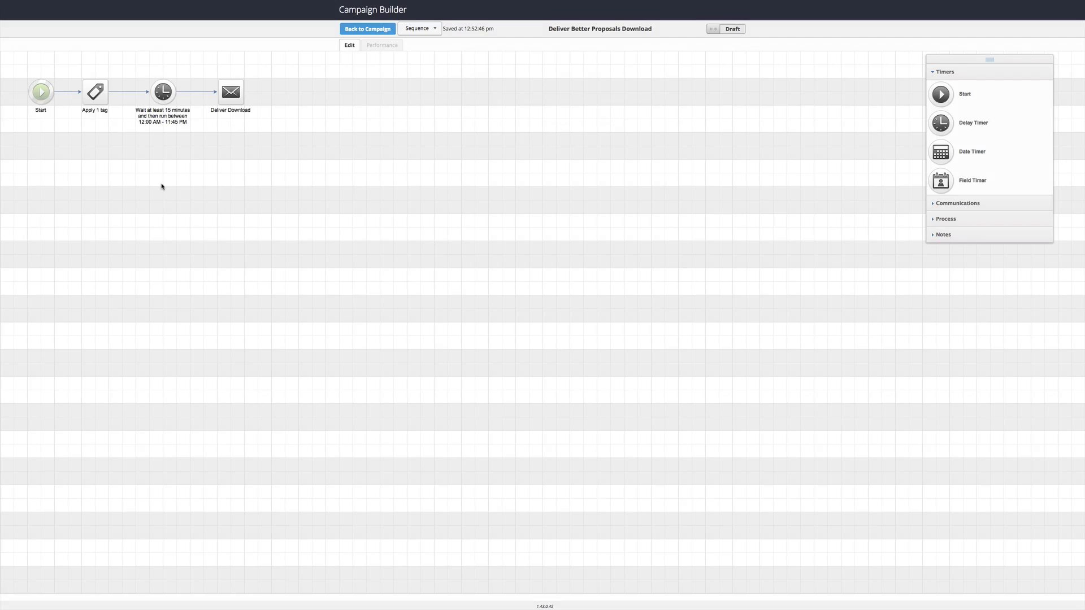
Replace the applied tag with a new tag "Better Proposals Checklist" in the Content Leads category and save it.
double_click(100, 94)
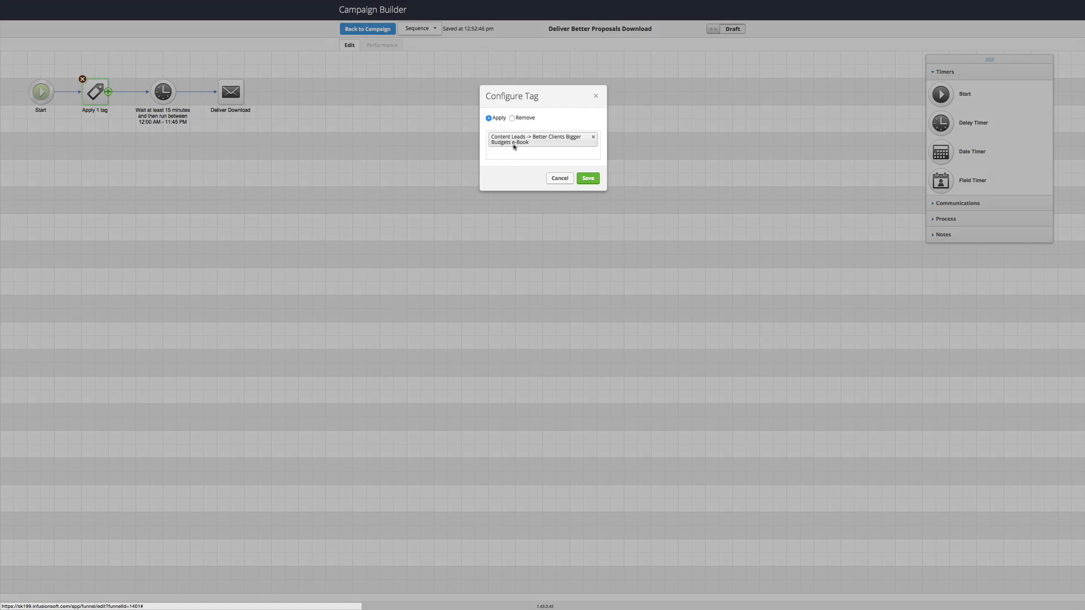
click(593, 139)
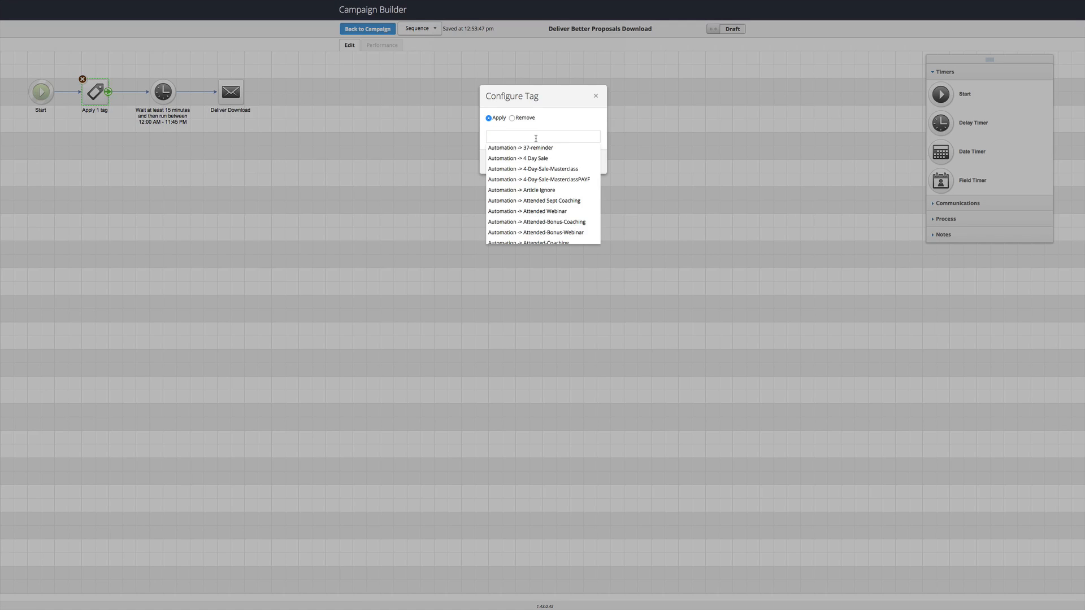
text(Better)
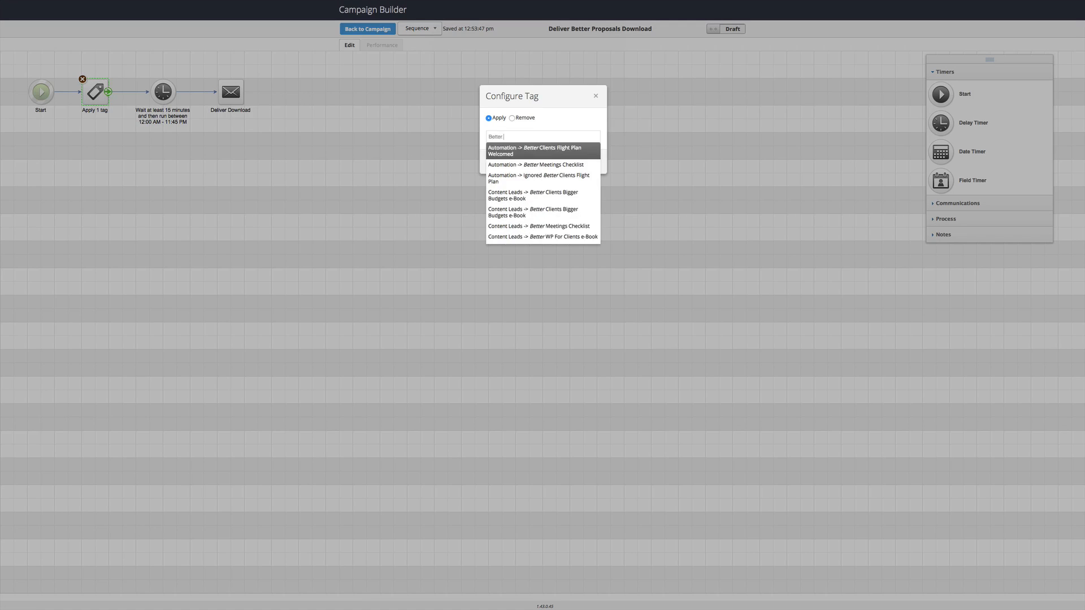
text( proposals Checklist)
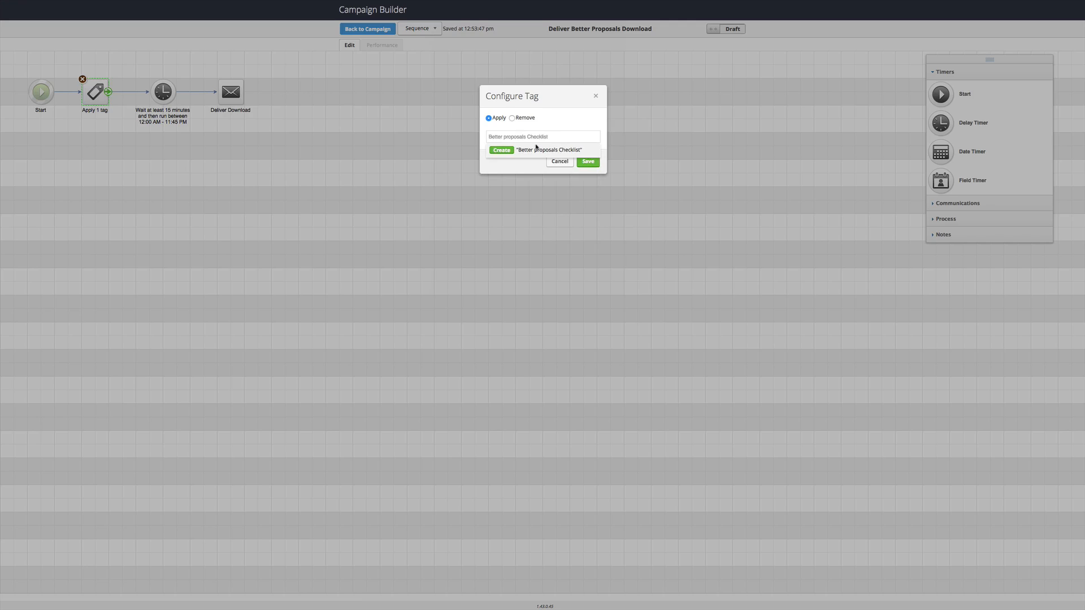
click(506, 137)
key(BackSpace)
text(P)
click(506, 151)
click(509, 179)
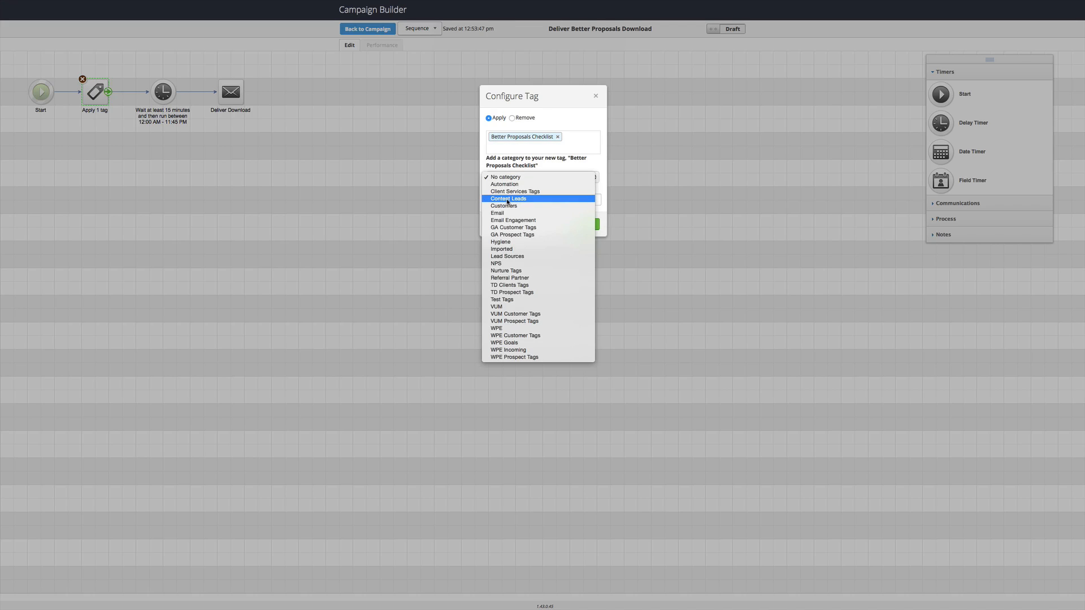
key(Escape)
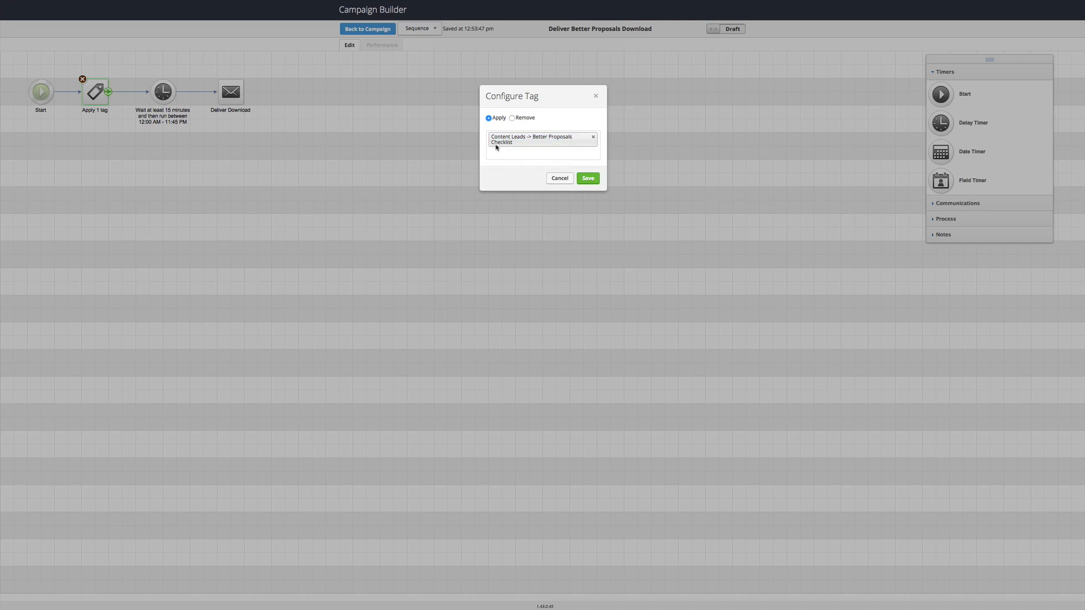
click(586, 179)
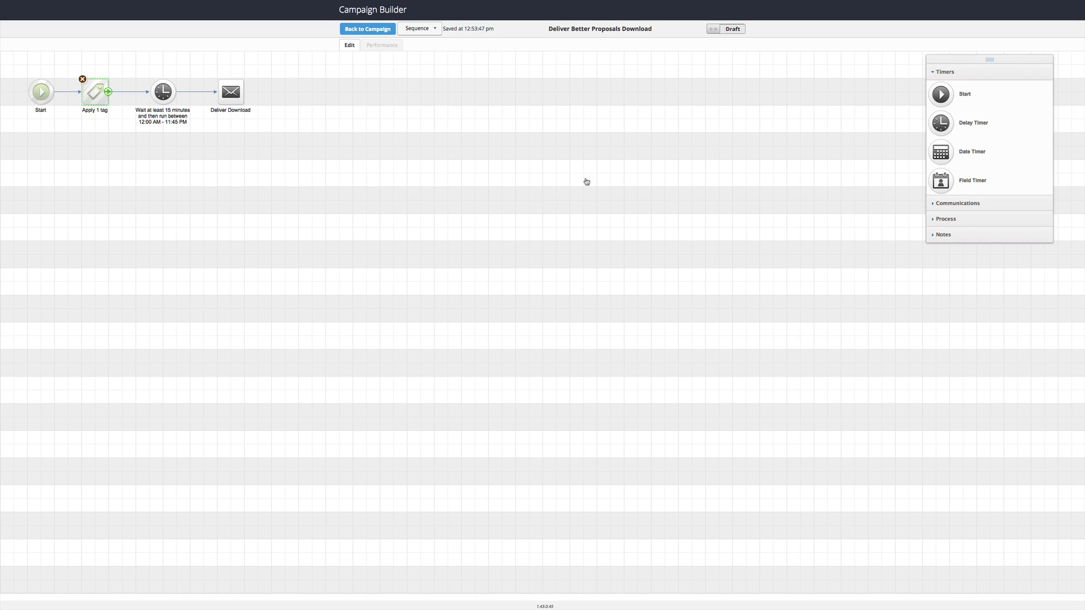
Review the delay timer and save it with a 15-minute wait on any day between 12:00 AM and 11:45 PM.
double_click(162, 93)
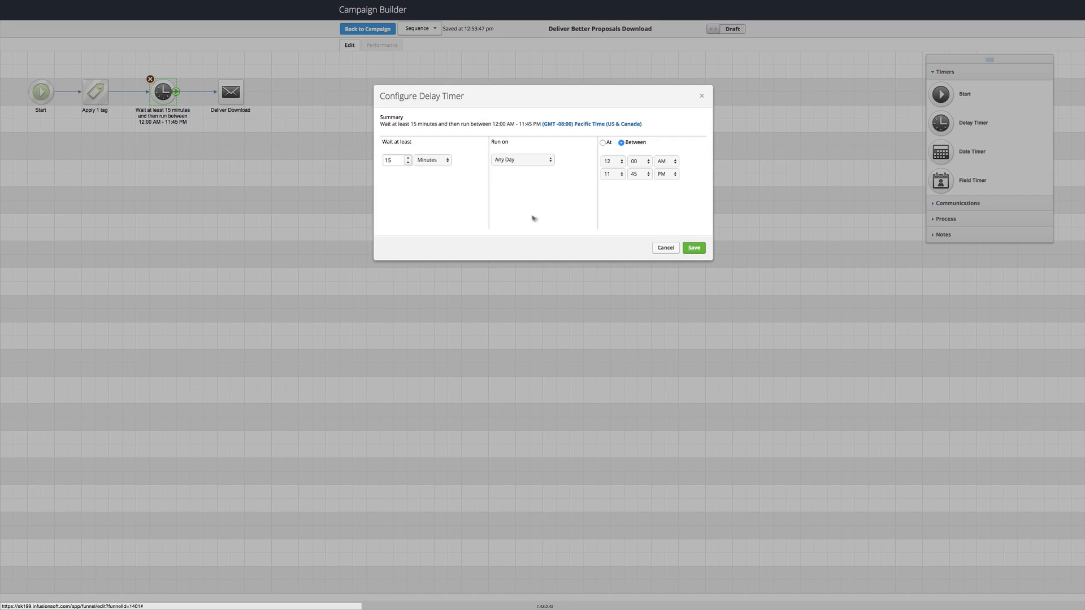
click(527, 162)
click(521, 162)
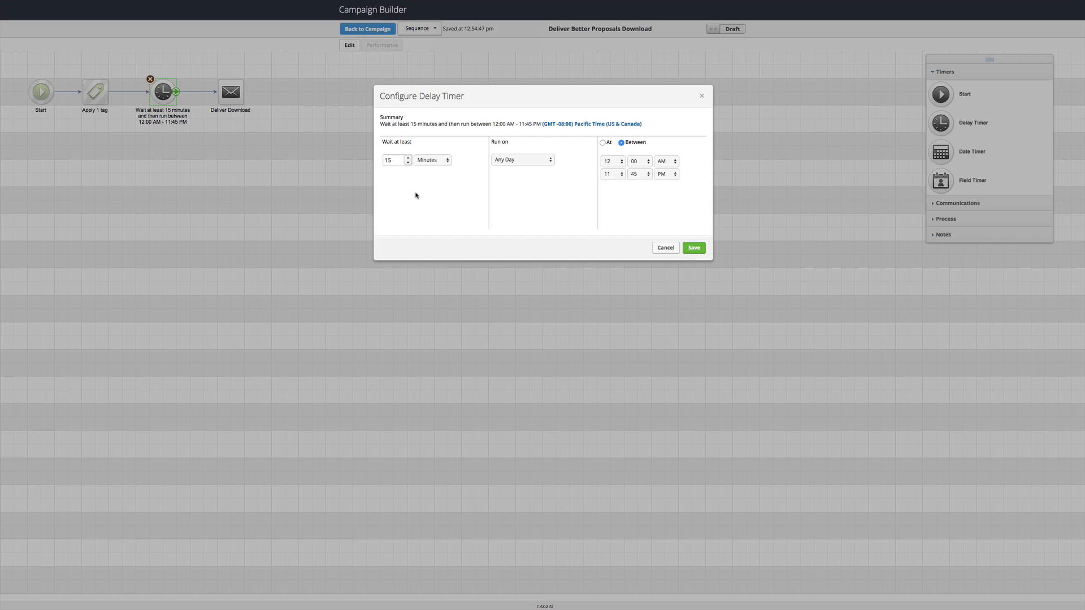
click(694, 247)
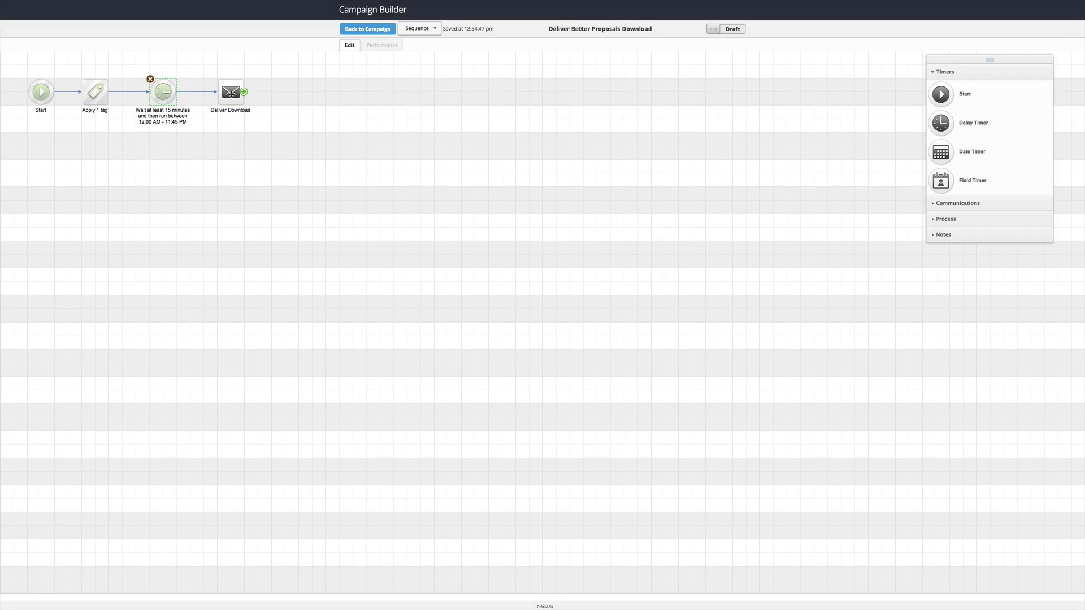
Change the Deliver Download email's subject to "[WPE] Better Proposals Checklist".
double_click(230, 93)
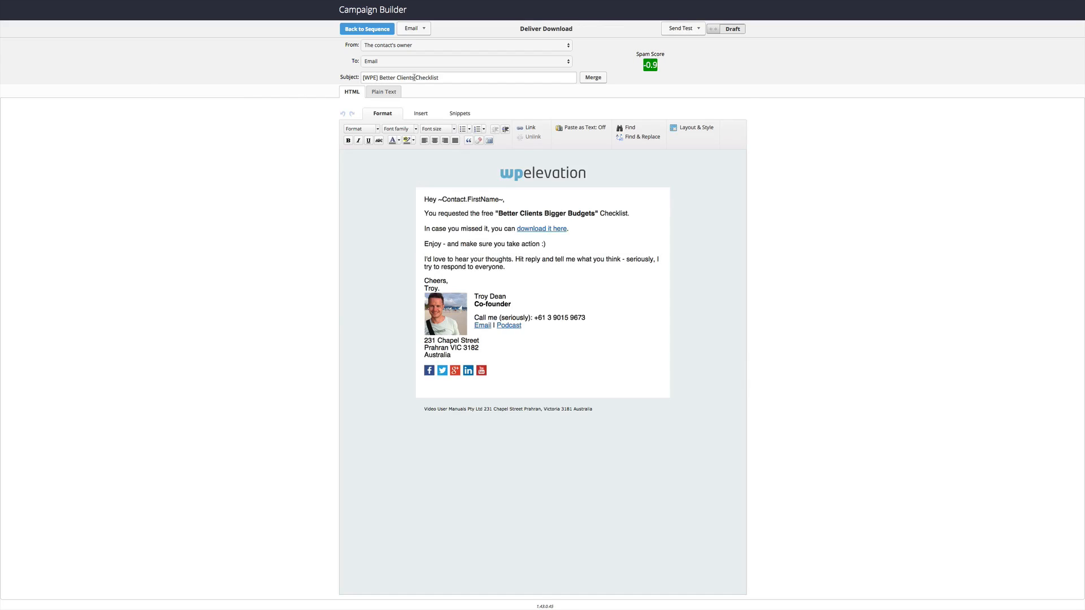
double_click(406, 78)
text(Proposals)
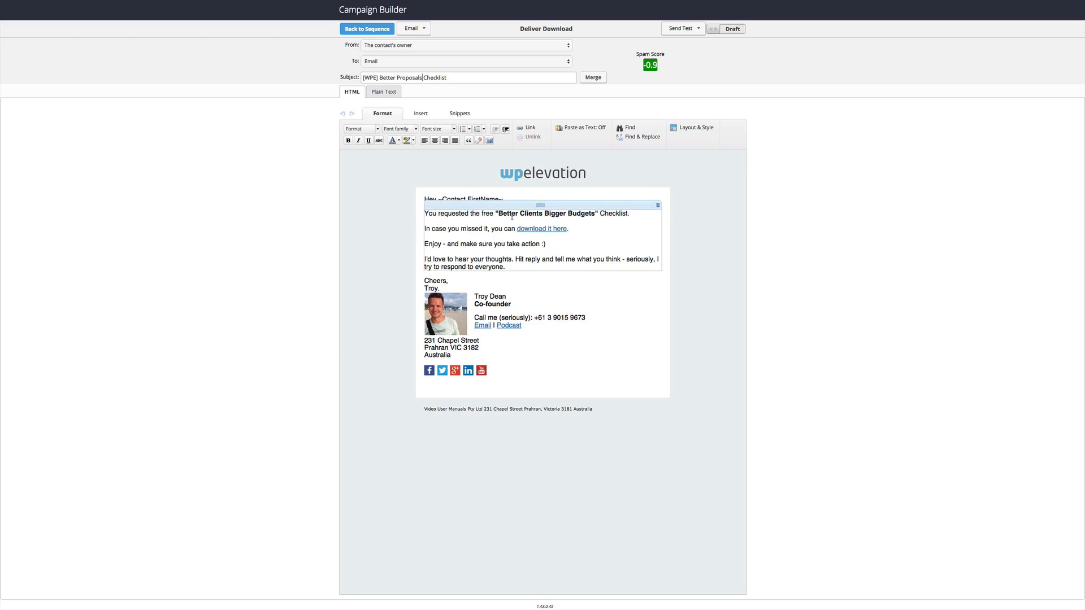
Change the checklist title in the email body to "Better Proposals".
double_click(580, 213)
key(BackSpace)
key(BackSpace)
key(BackSpace)
key(BackSpace)
key(BackSpace)
key(BackSpace)
key(BackSpace)
key(BackSpace)
key(BackSpace)
key(BackSpace)
key(BackSpace)
key(BackSpace)
key(BackSpace)
key(BackSpace)
key(BackSpace)
key(BackSpace)
text(Proposals)
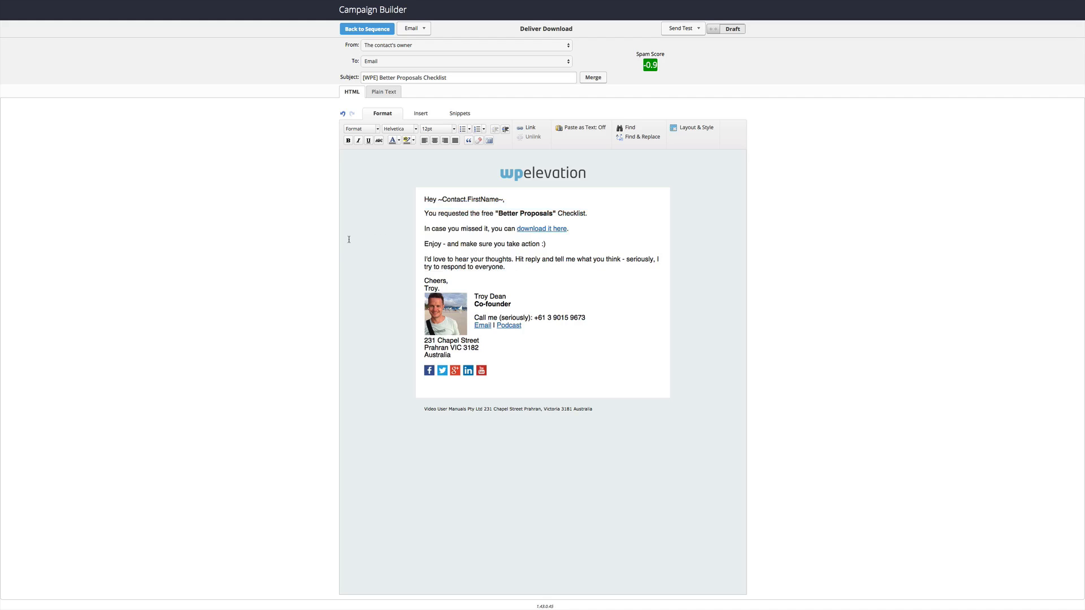
Mark the Deliver Download email and its Deliver Better Proposals Download sequence as Ready, and return to the campaign.
click(738, 33)
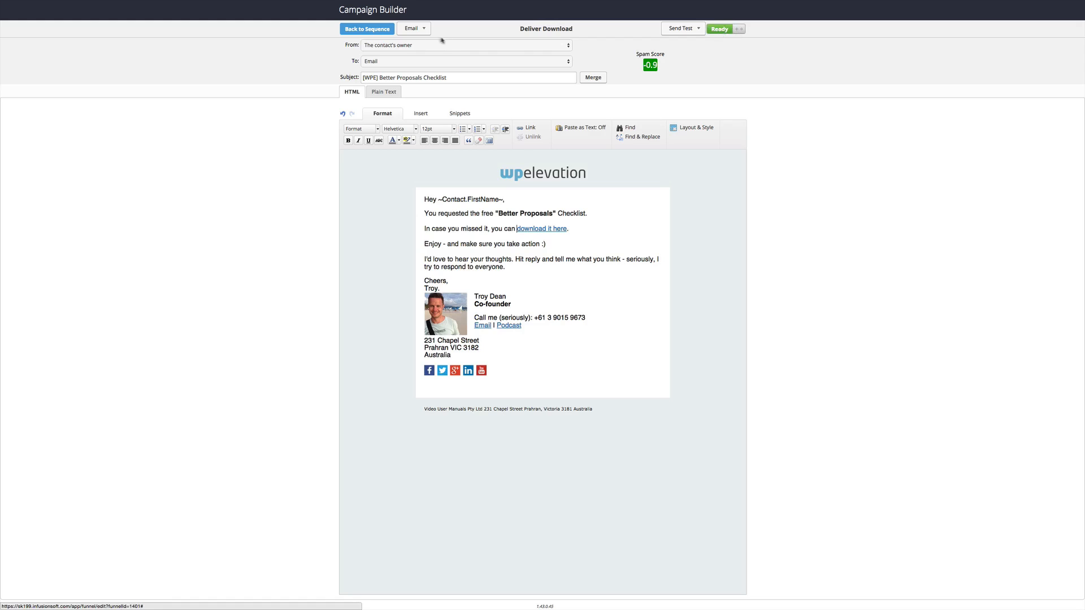
click(365, 30)
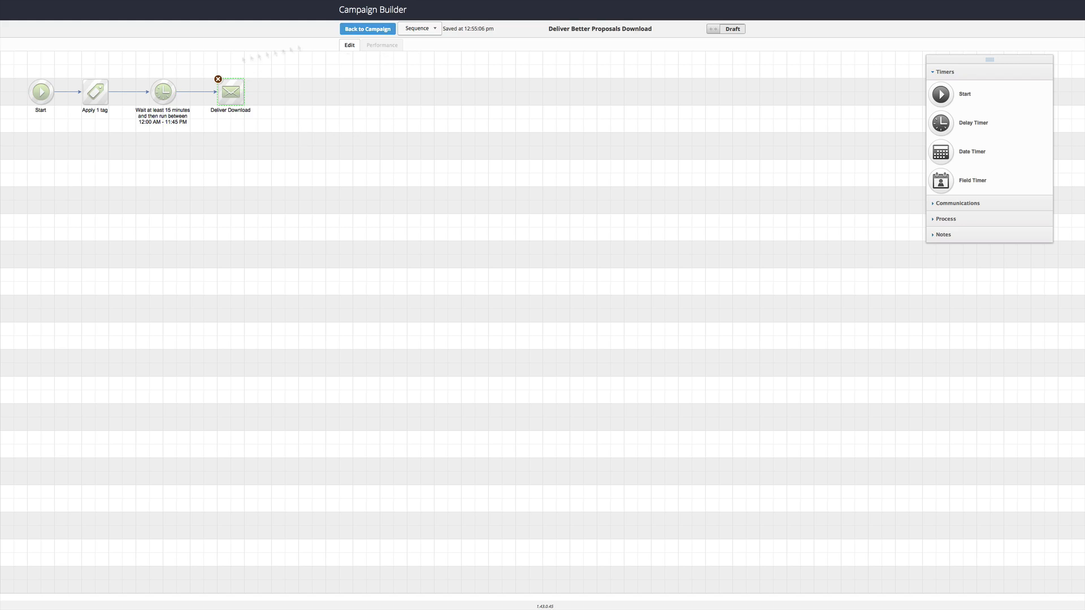
click(735, 32)
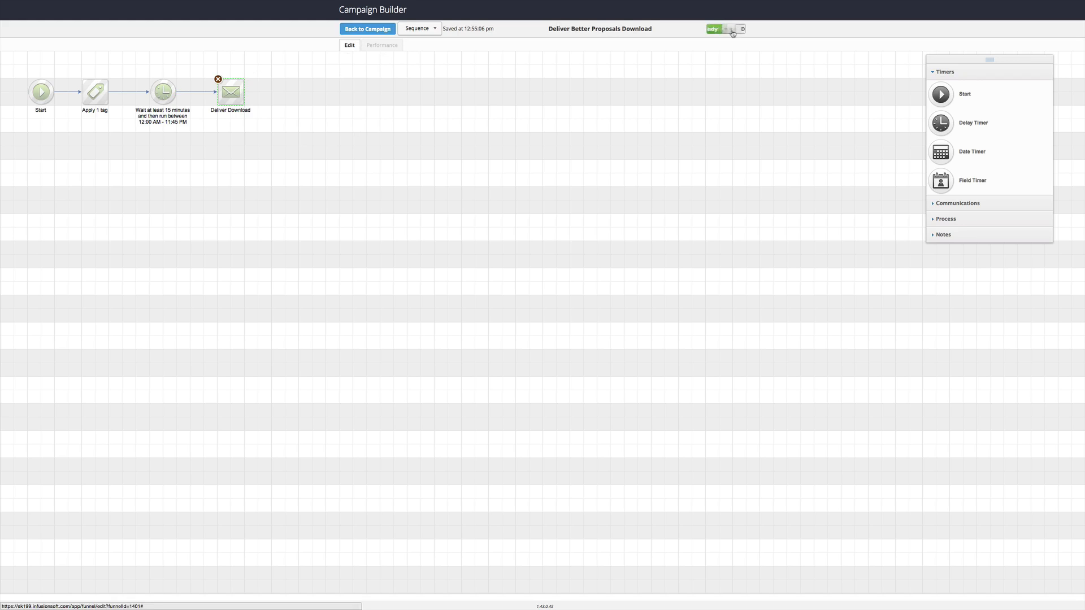
click(368, 29)
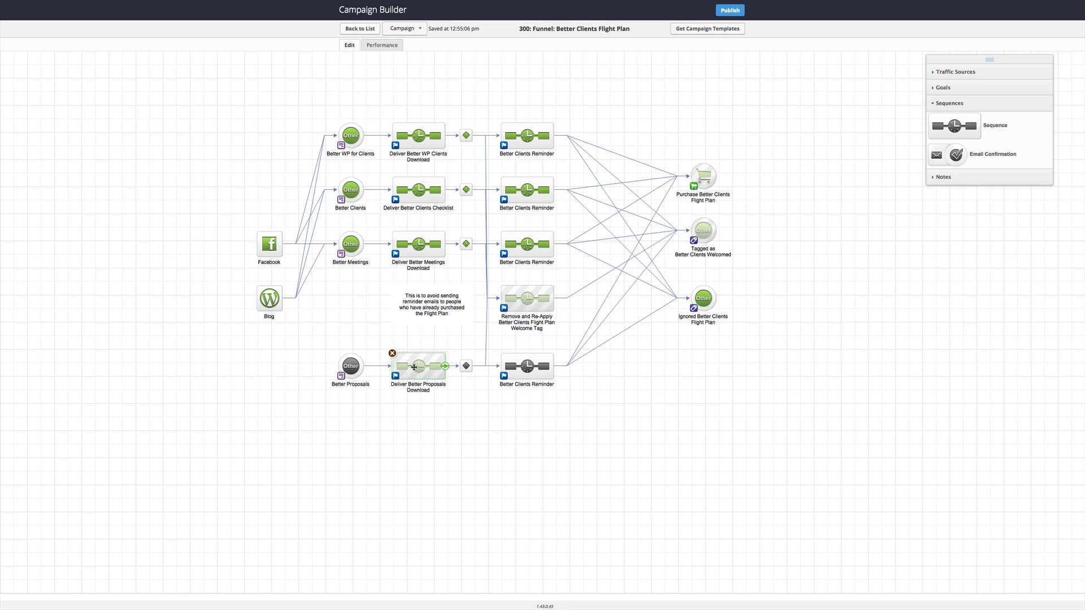
Copy a Better Clients Reminder sequence from the 300: Funnel: Better Clients Flight Plan campaign into the empty reminder sequence on the Better Proposals path.
double_click(527, 367)
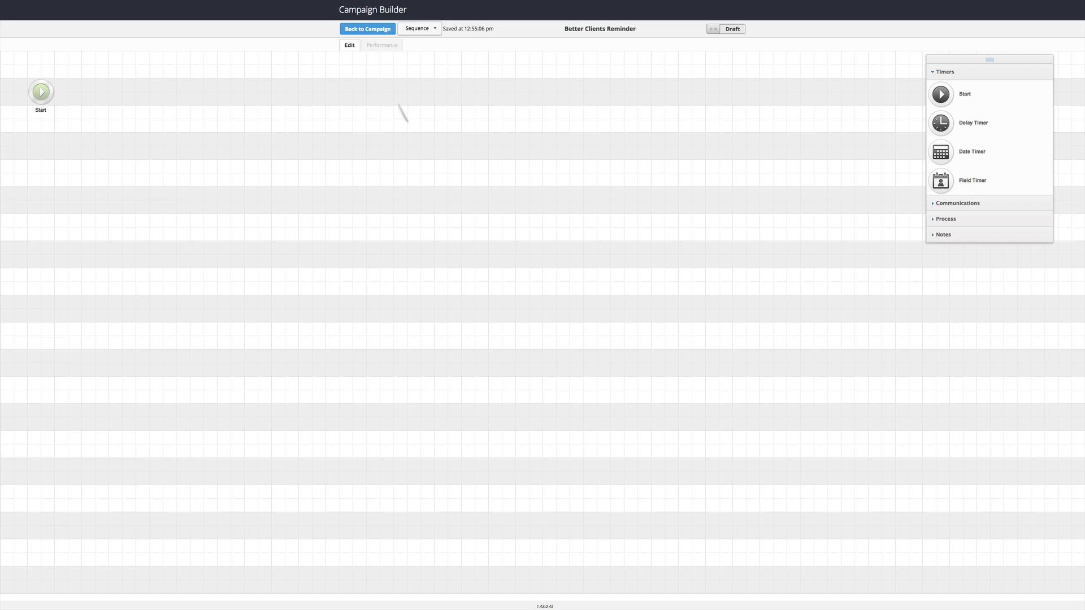
click(427, 29)
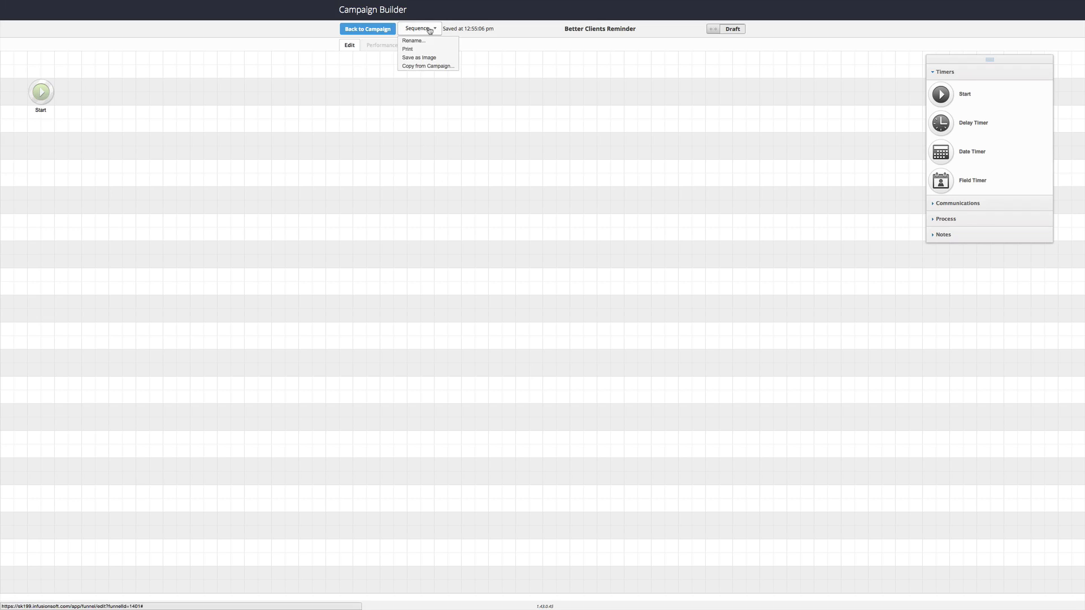
click(427, 67)
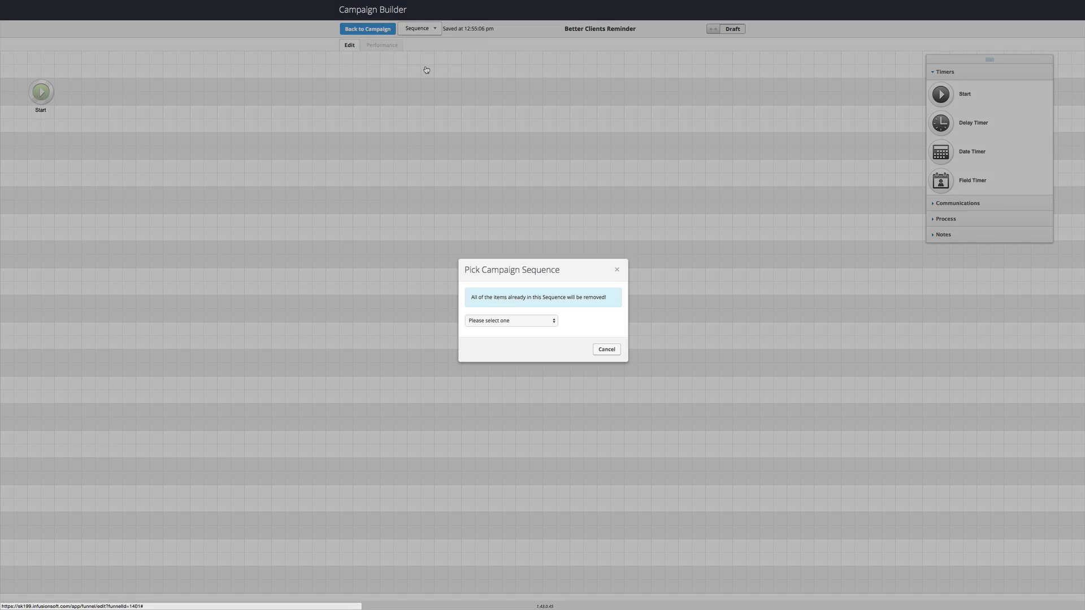
click(499, 321)
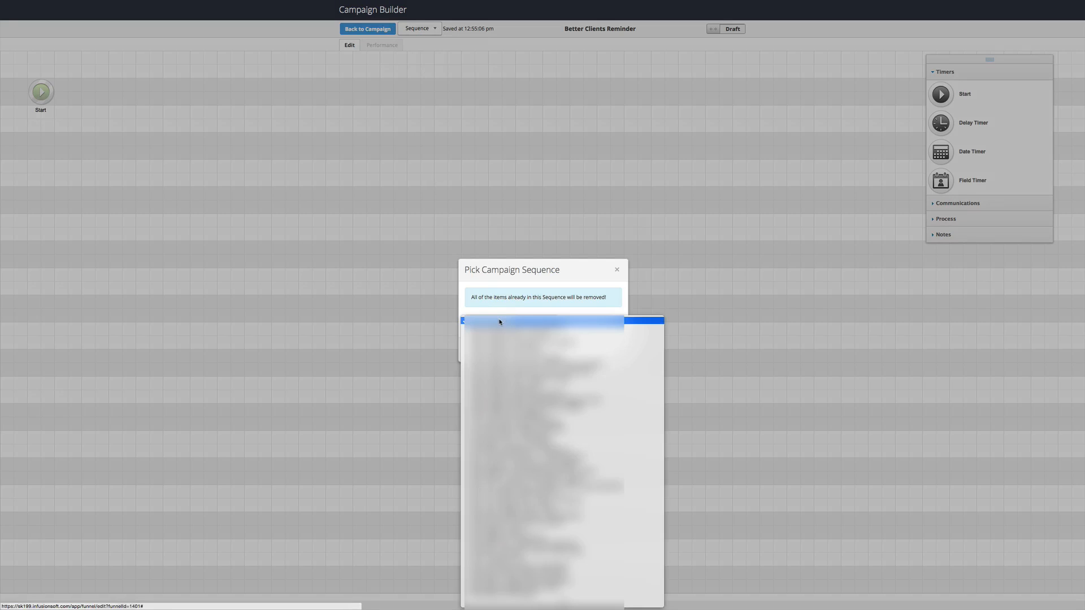
click(522, 492)
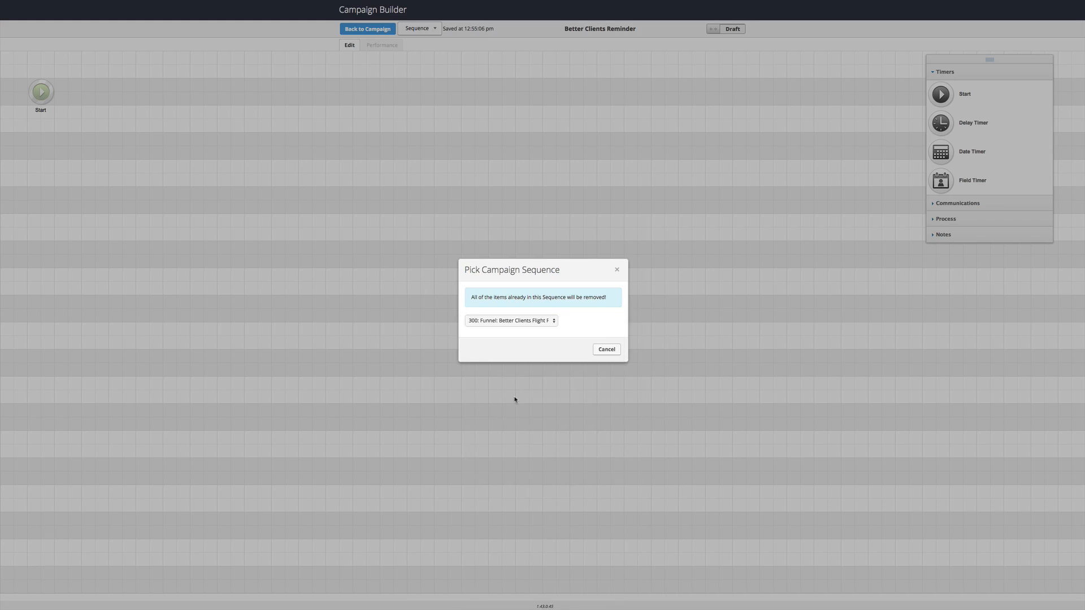
click(502, 339)
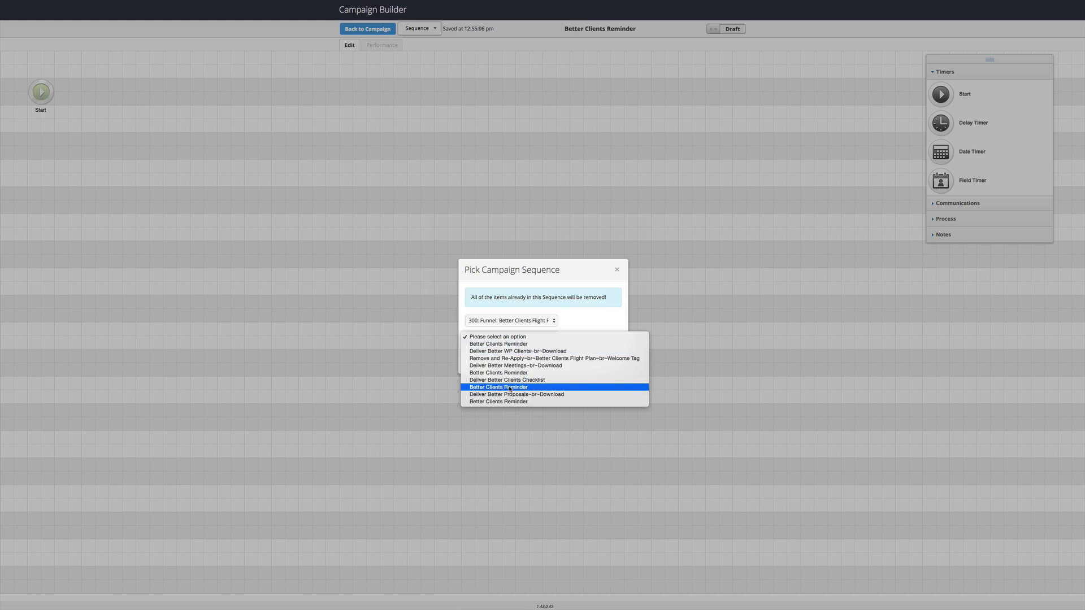
key(Escape)
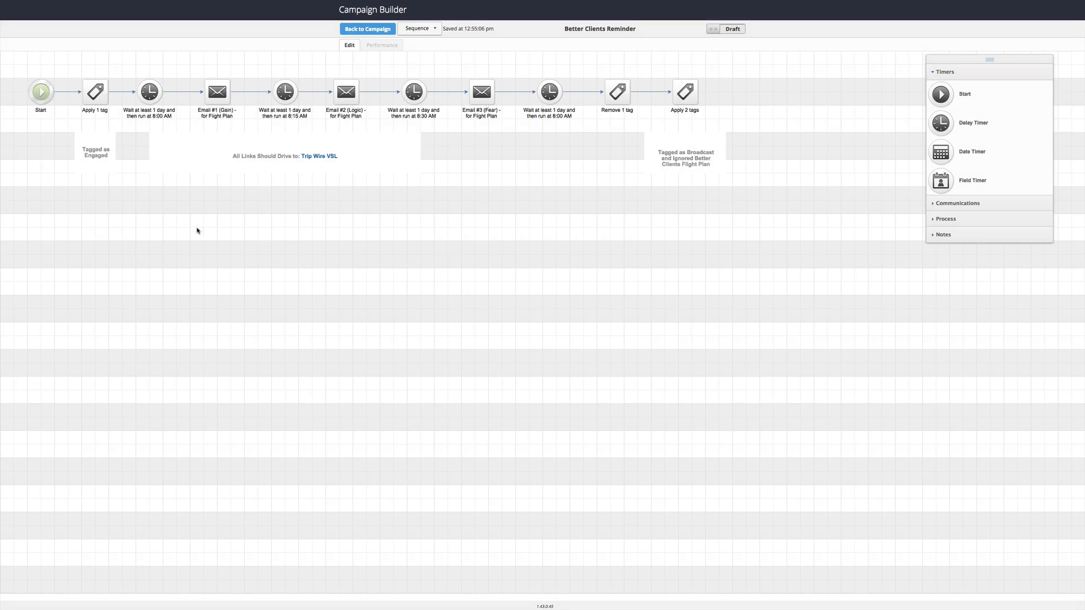
Save the tag action applying "Automation -> In Engagement Series" and the first delay timer with a 1-day wait, any day at 8:00 AM.
click(94, 92)
double_click(94, 93)
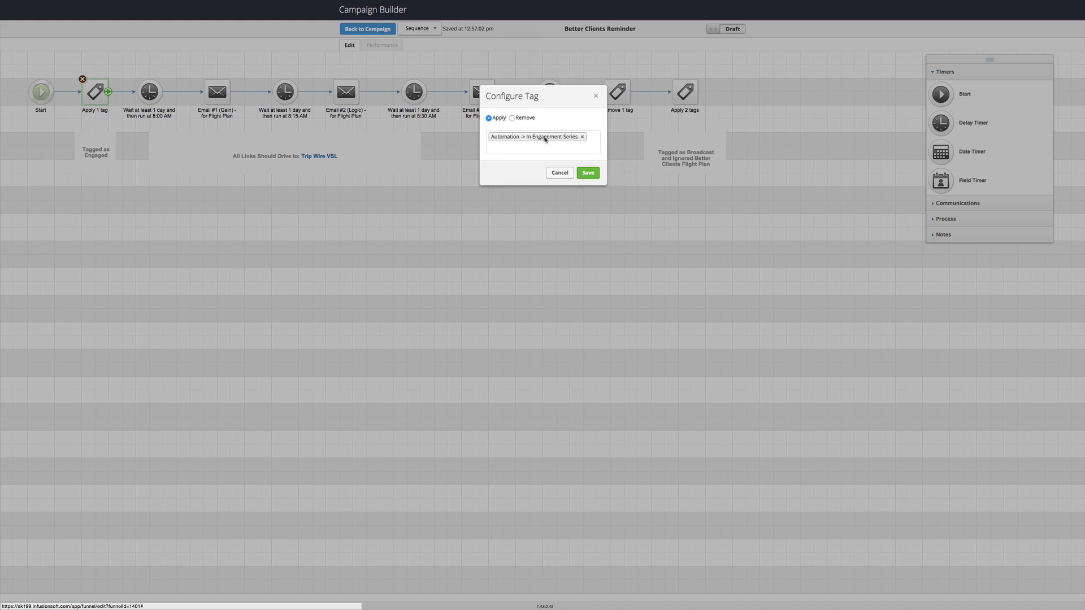
click(586, 176)
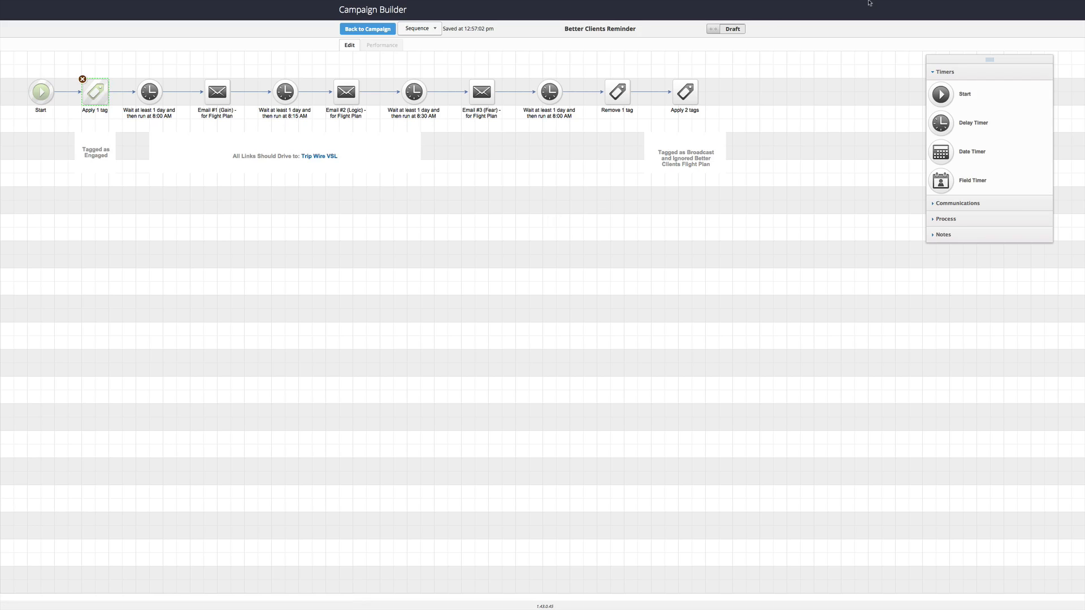
mouse_move(869, 3)
double_click(150, 92)
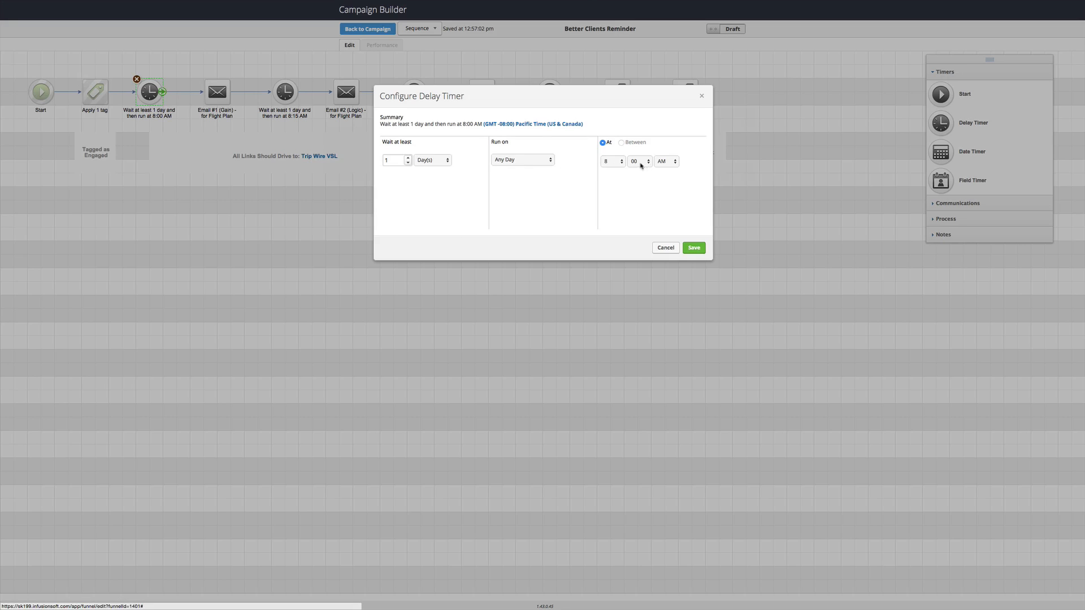
click(693, 248)
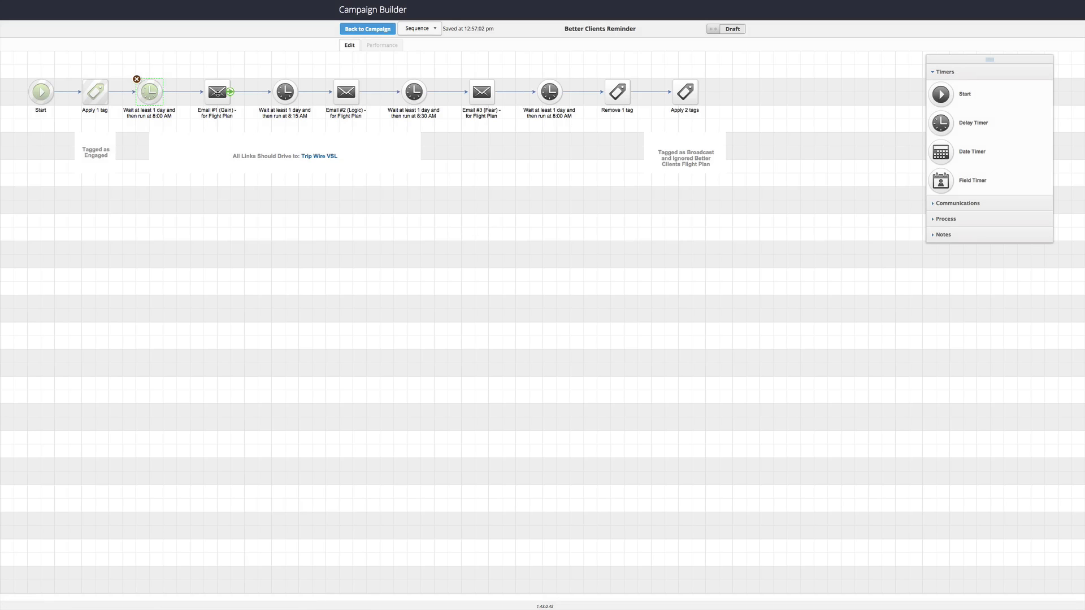
Change the bold checklist title in the body of Email #1 (Gain) to "Better Proposals".
double_click(217, 91)
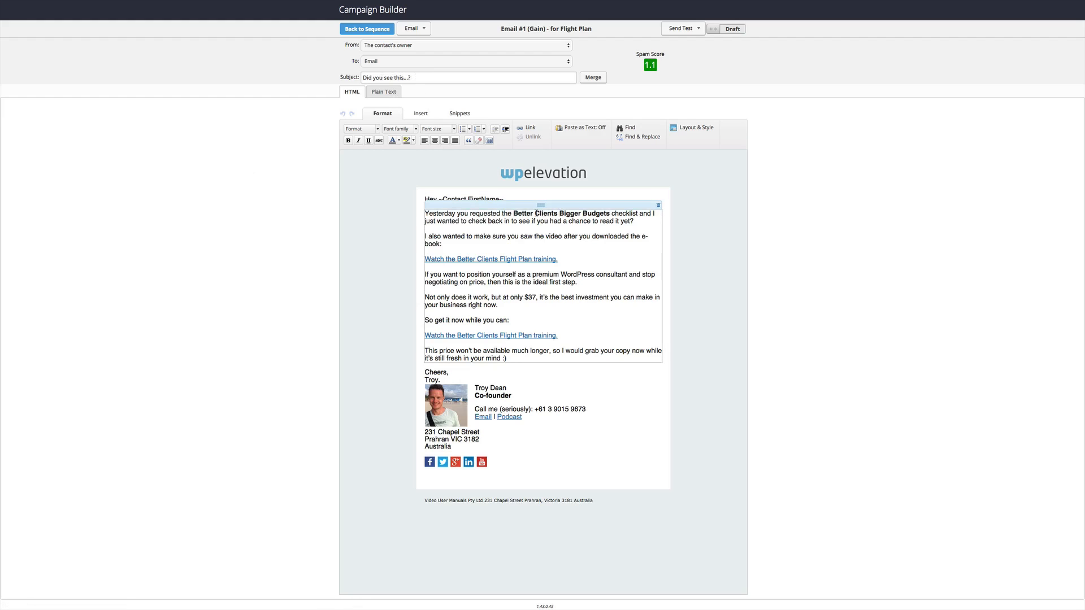
double_click(598, 214)
key(BackSpace)
key(BackSpace)
key(BackSpace)
key(BackSpace)
key(BackSpace)
key(BackSpace)
key(BackSpace)
key(BackSpace)
key(BackSpace)
key(BackSpace)
key(BackSpace)
key(BackSpace)
key(BackSpace)
key(BackSpace)
key(BackSpace)
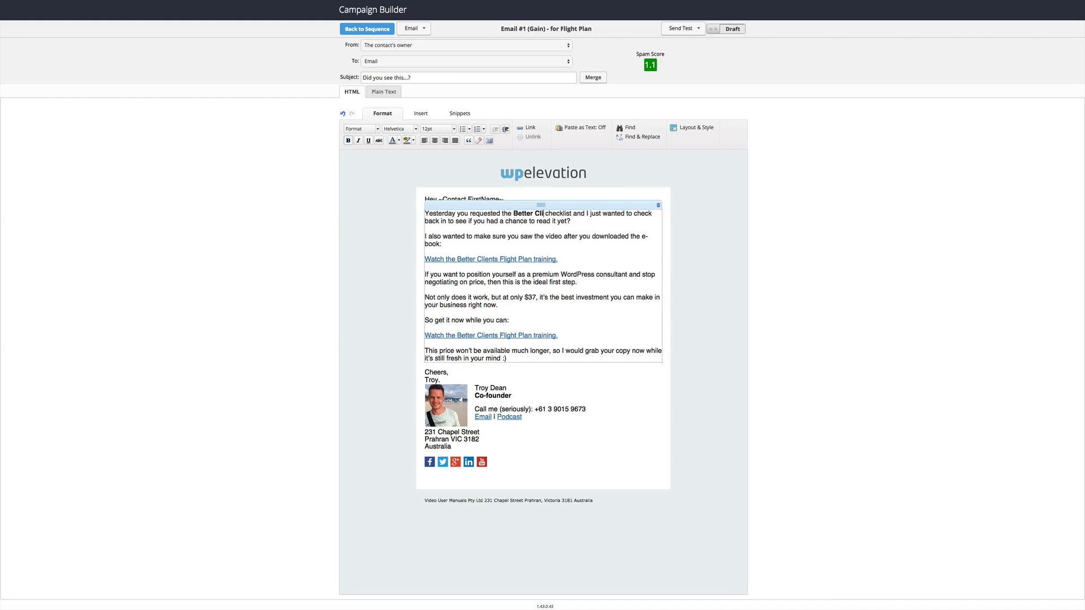
text(Proposals)
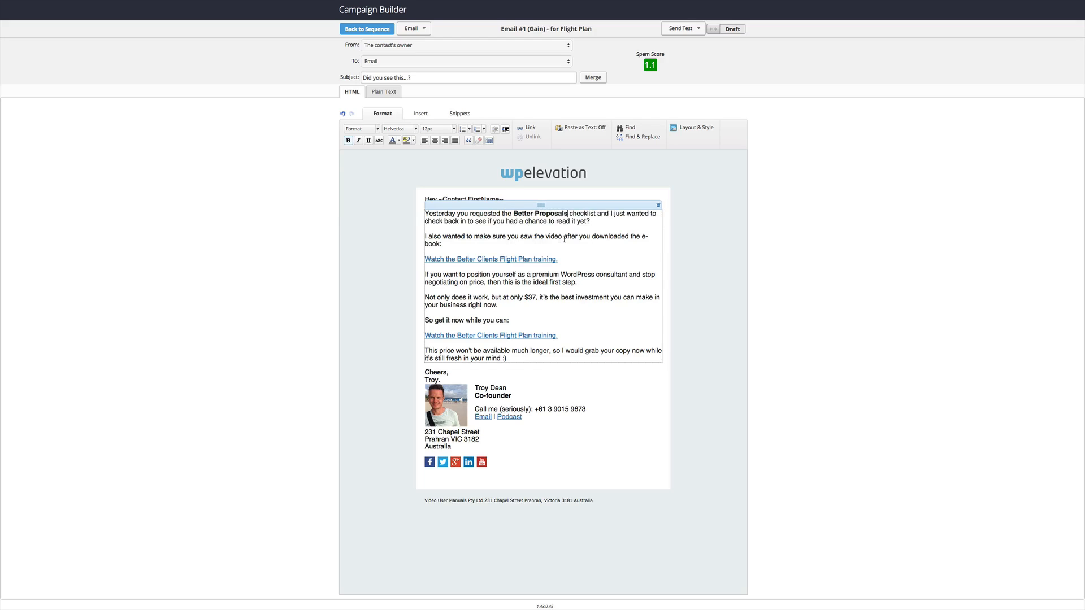
drag(554, 261, 426, 260)
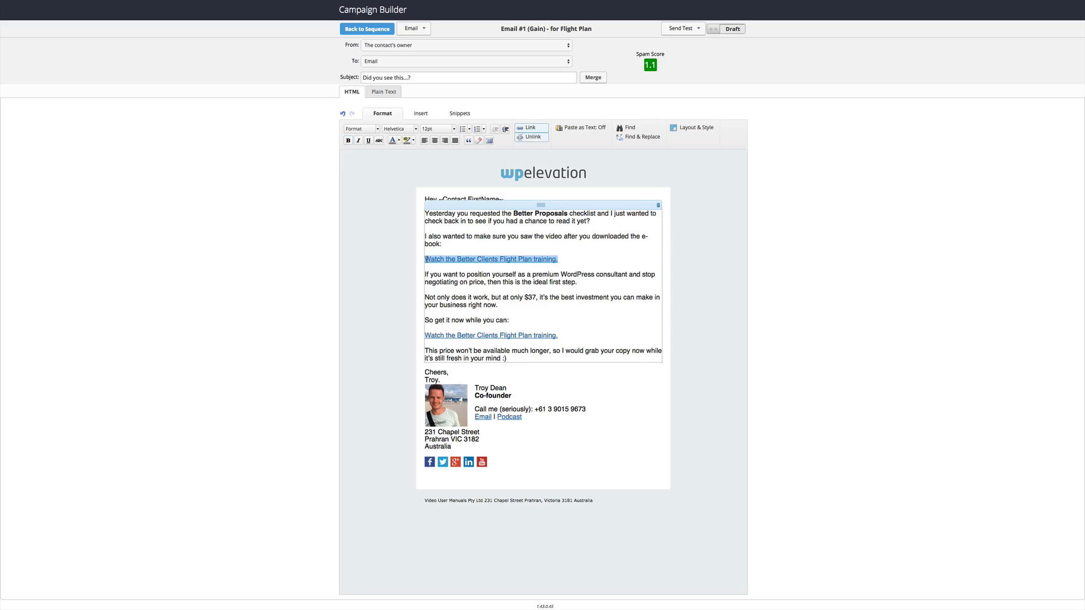
click(531, 129)
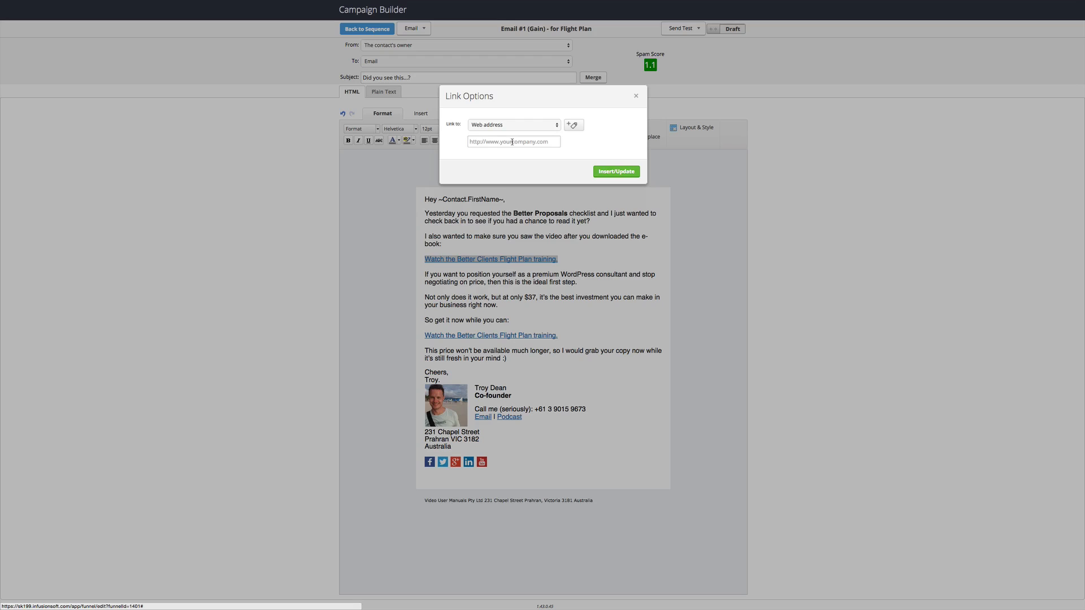
click(512, 142)
key(super+shift+v)
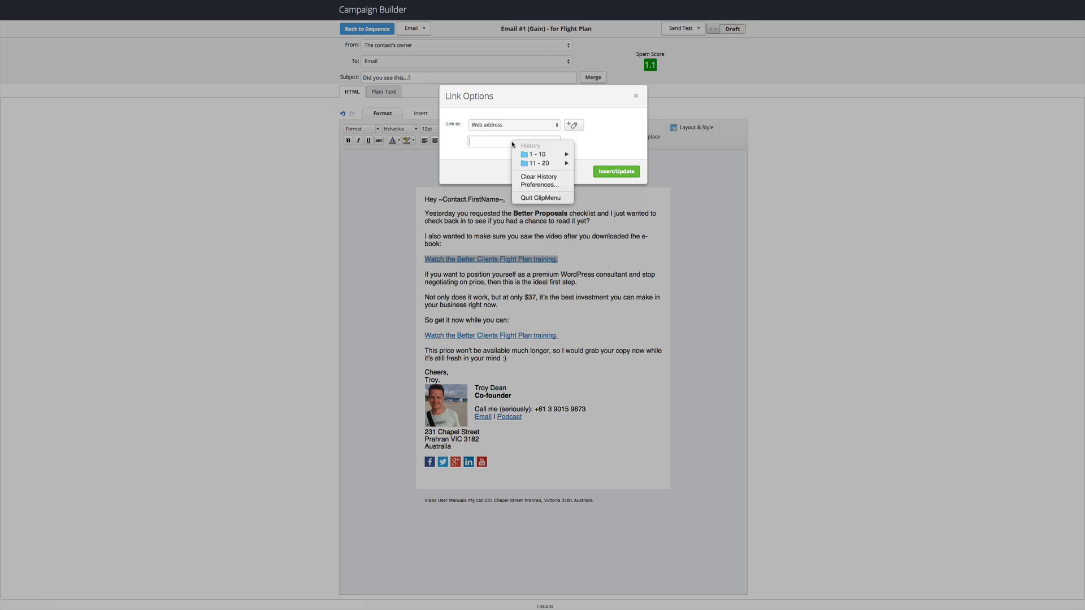
mouse_move(543, 154)
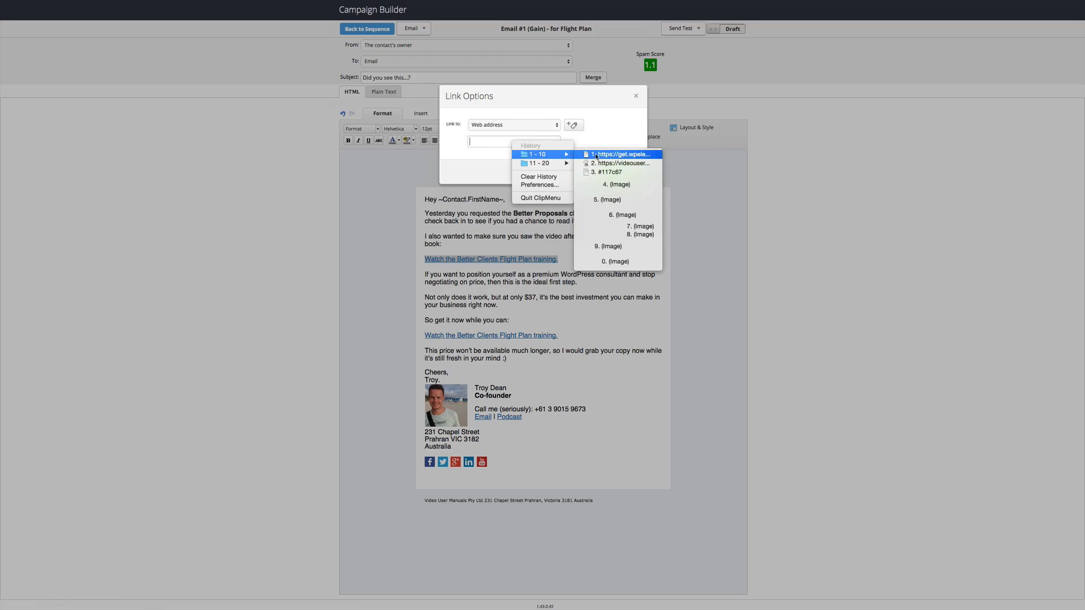
click(596, 156)
key(BackSpace)
key(BackSpace)
key(BackSpace)
key(BackSpace)
key(BackSpace)
key(BackSpace)
key(BackSpace)
key(BackSpace)
key(BackSpace)
key(BackSpace)
key(BackSpace)
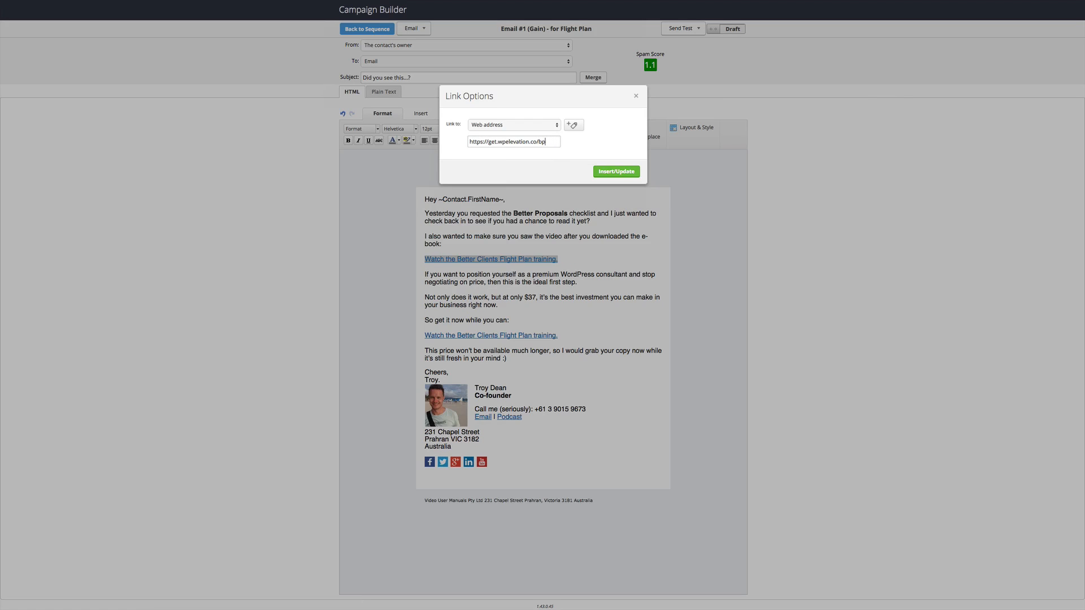
text(etter-proposals-success)
triple_click(507, 142)
click(613, 173)
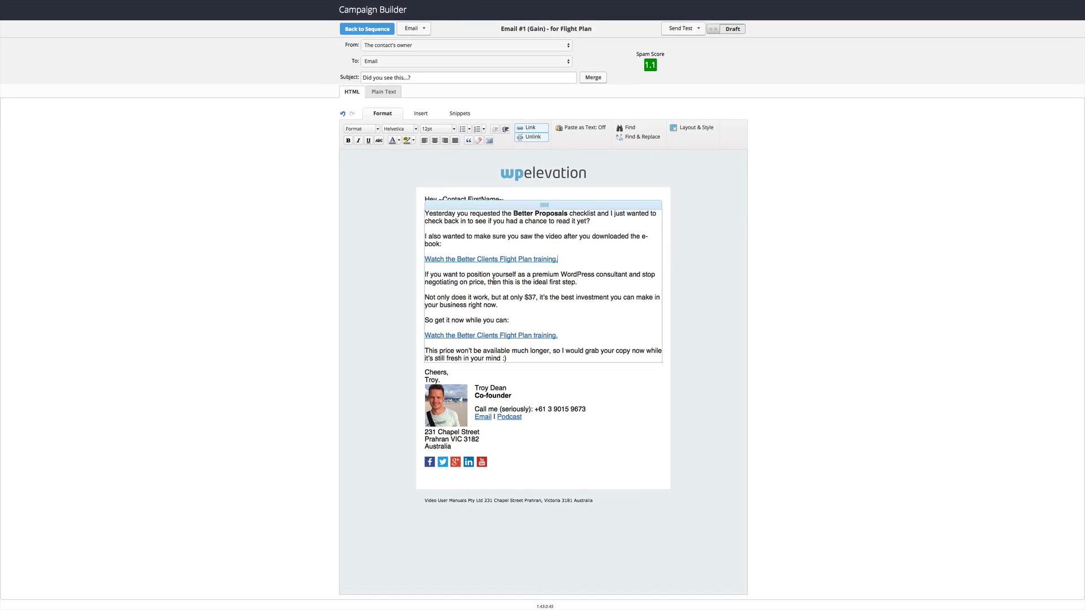
Point the second training link in Email #1 to the same better-proposals-success address.
click(559, 336)
key(BackSpace)
drag(558, 336, 440, 337)
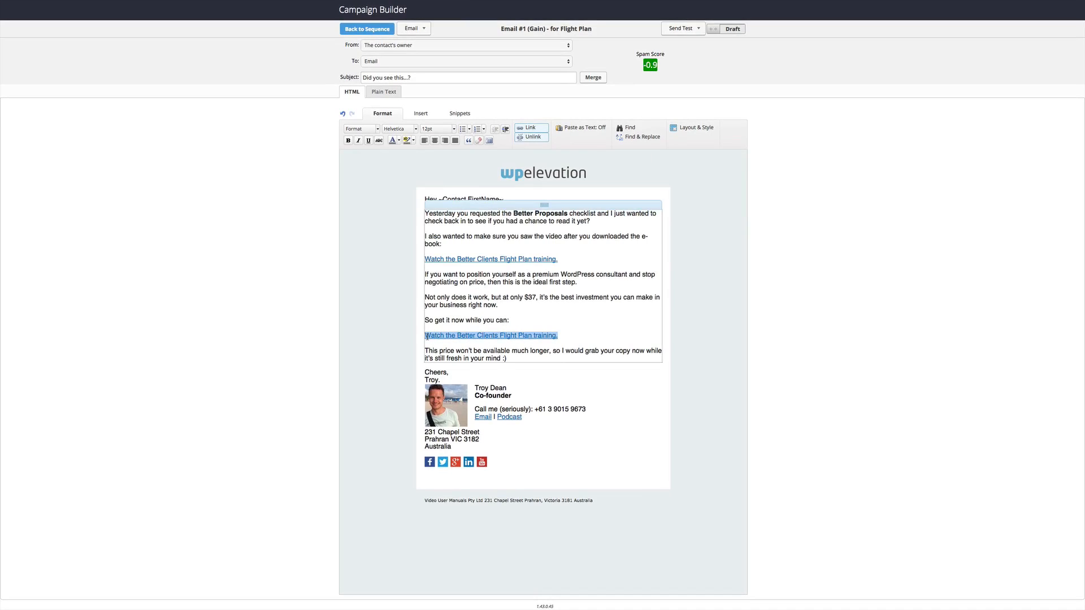
click(529, 128)
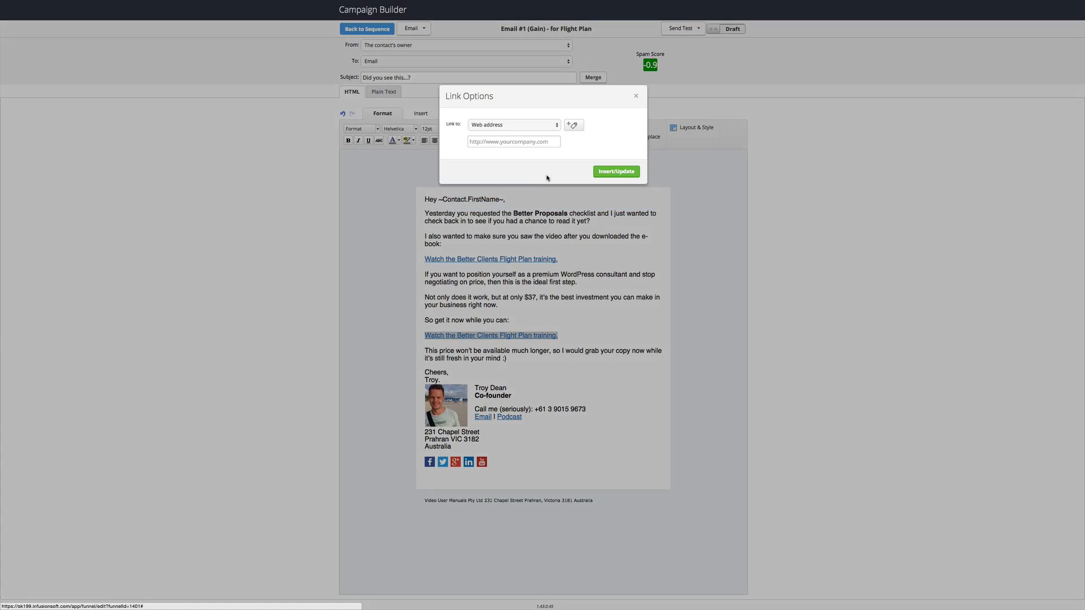
click(515, 142)
key(ctrl+v)
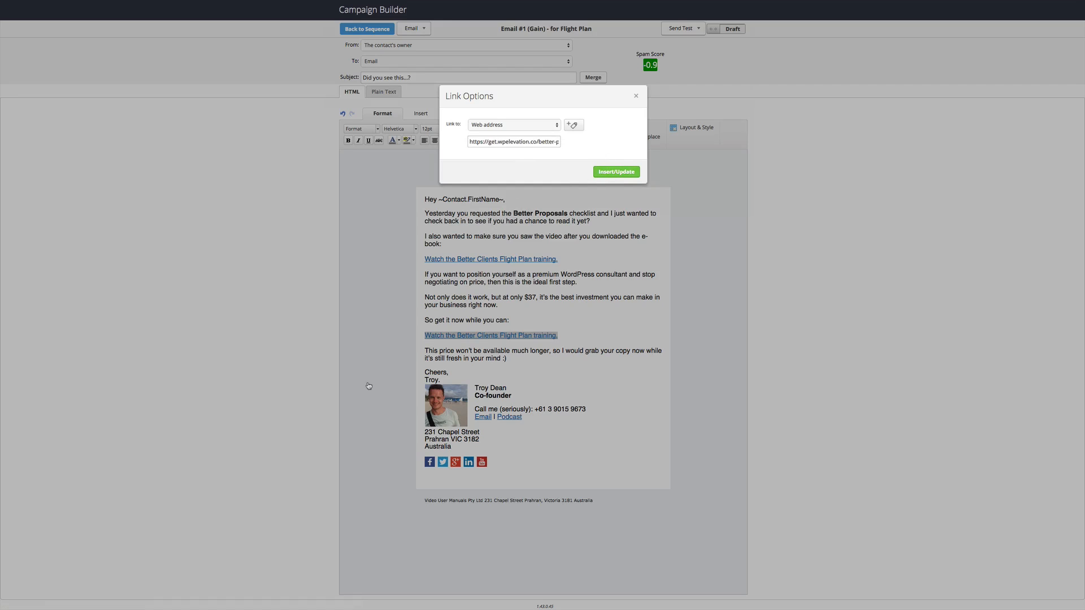
key(Return)
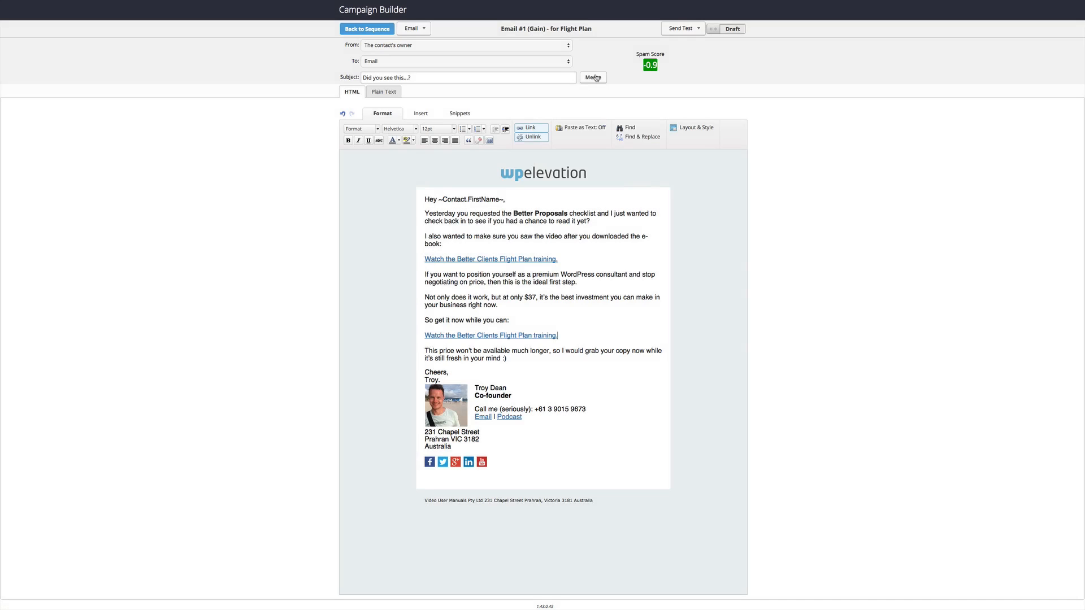
Mark Email #1 (Gain) as Ready and save the following delay timer with a 1-day wait, any day at 8:15 AM.
click(731, 32)
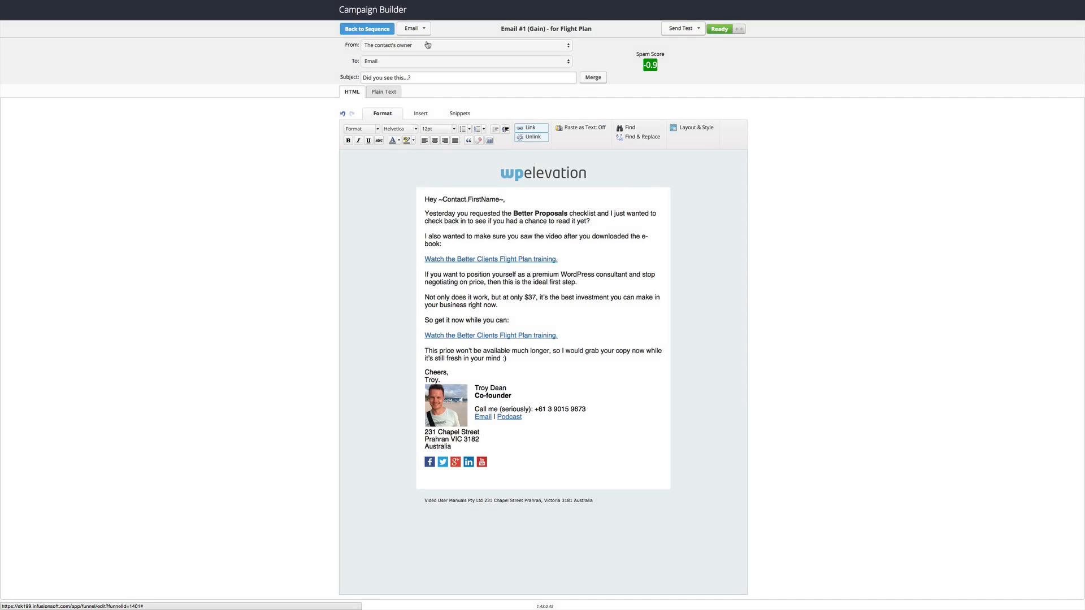
click(367, 29)
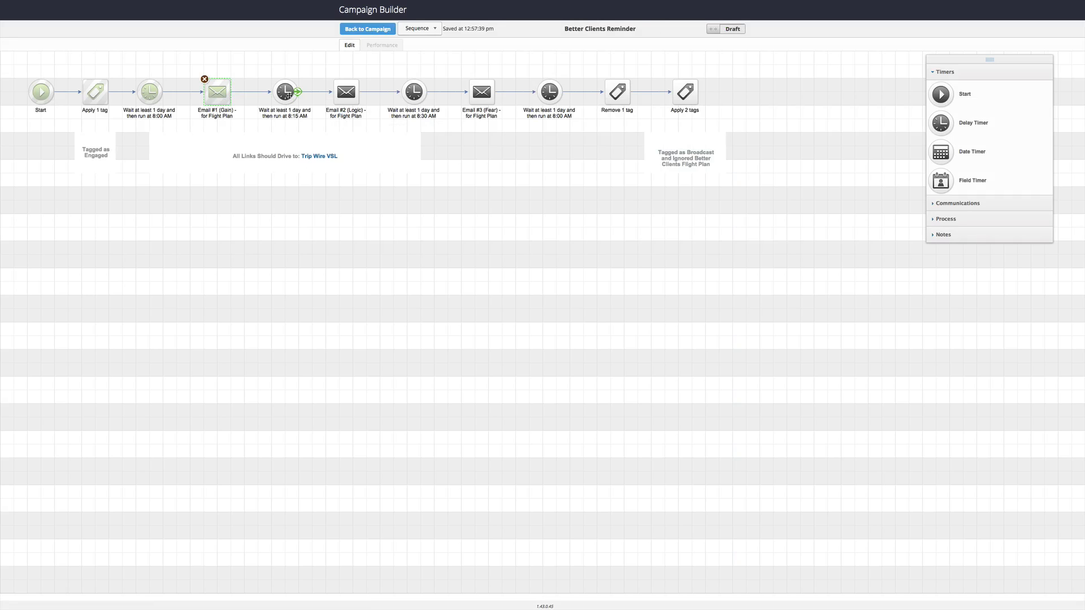
double_click(288, 95)
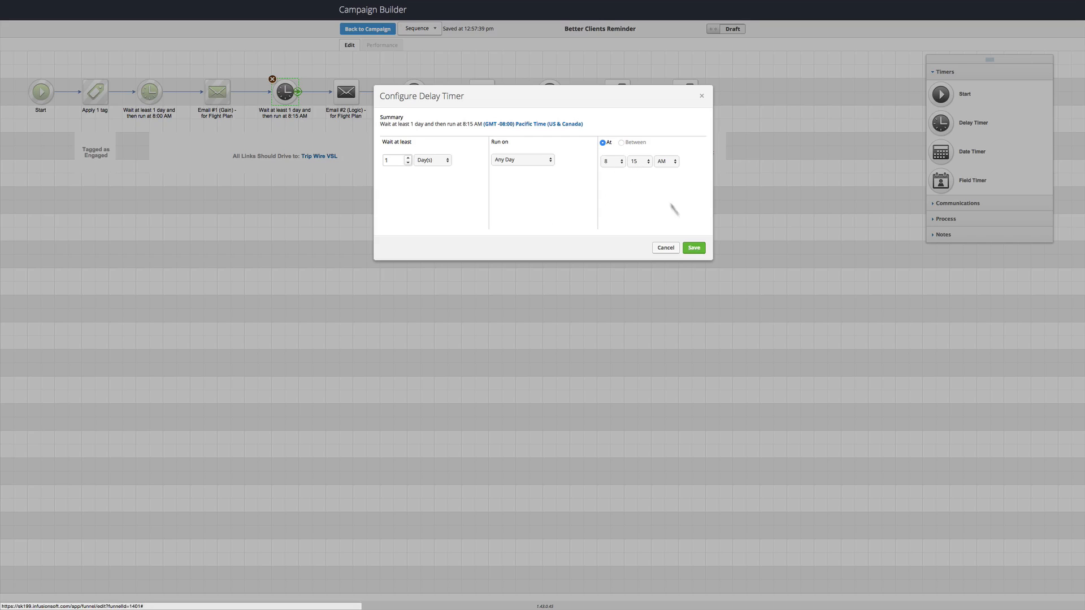
click(695, 248)
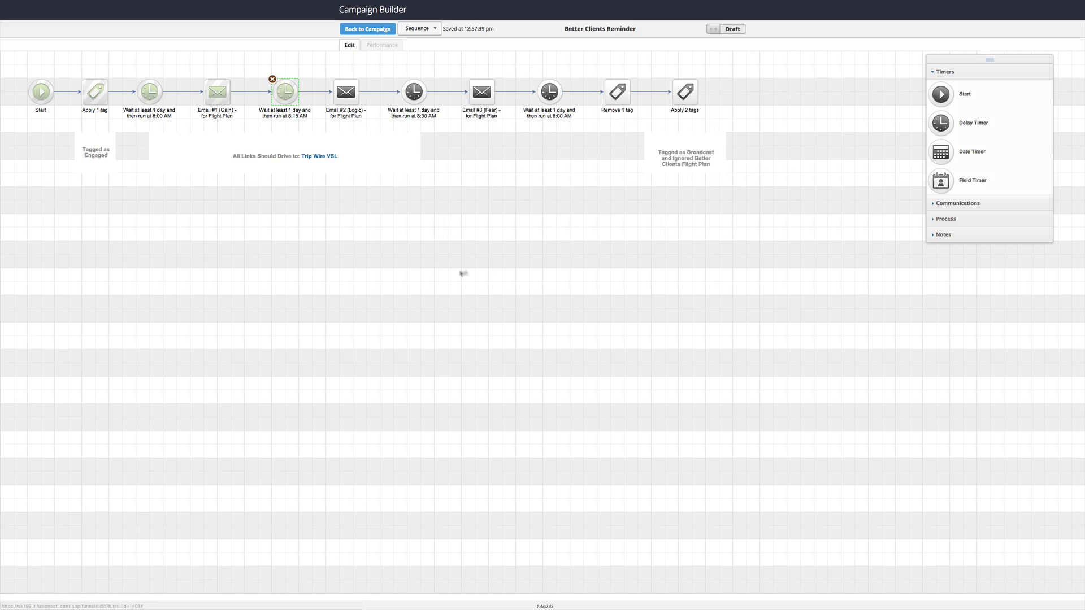
double_click(347, 94)
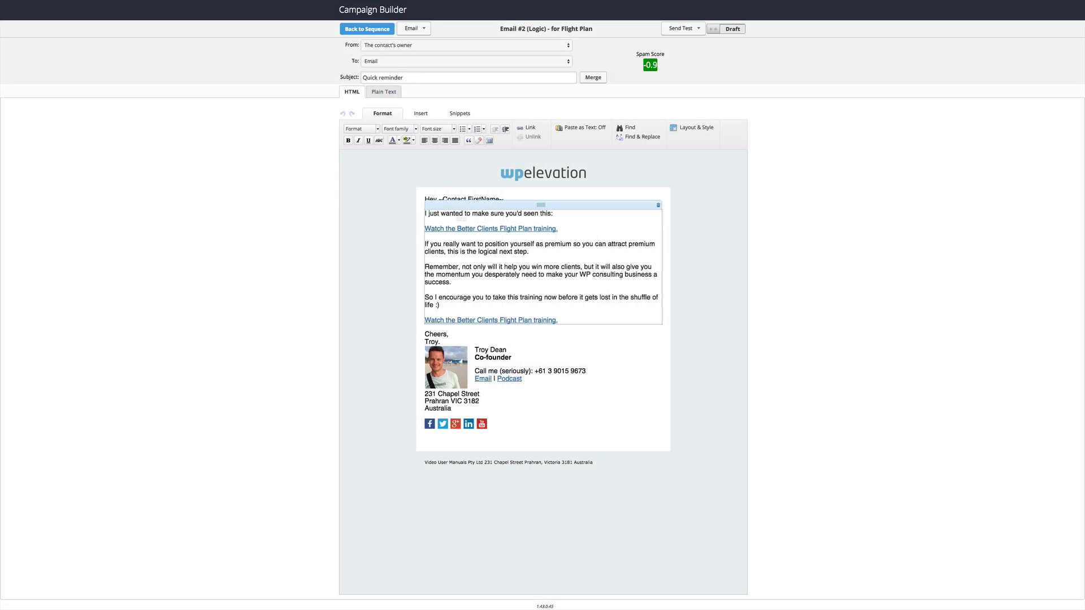
drag(559, 230, 427, 228)
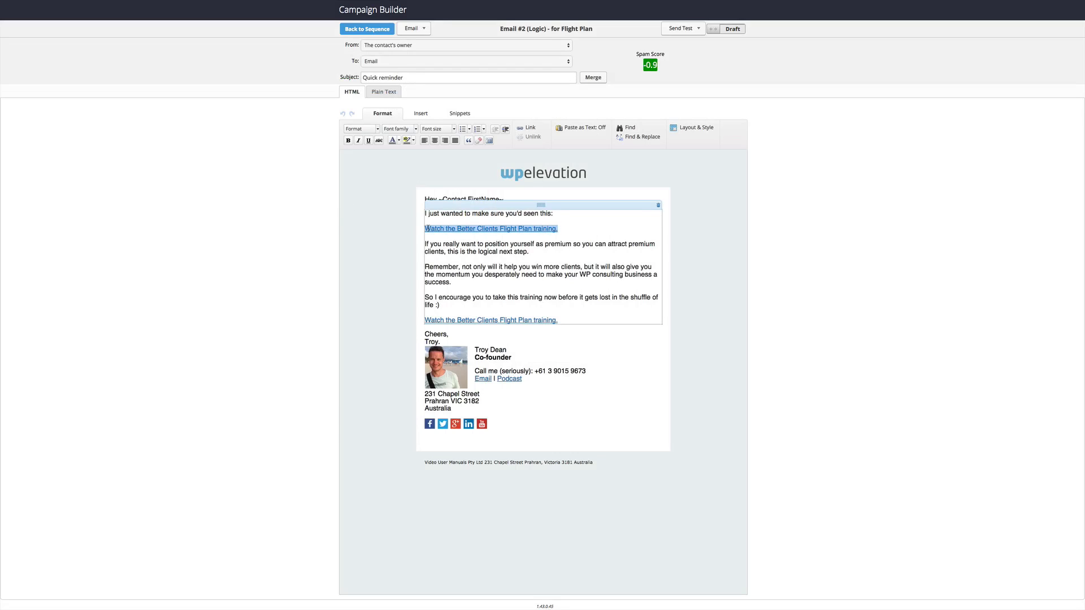
click(531, 131)
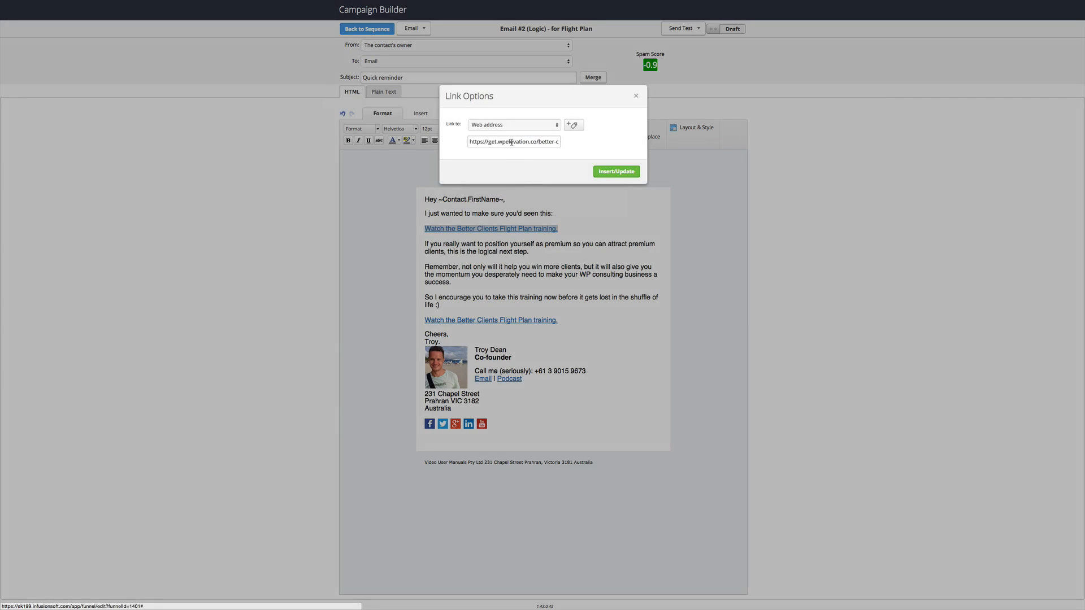
key(super+a)
key(super+v)
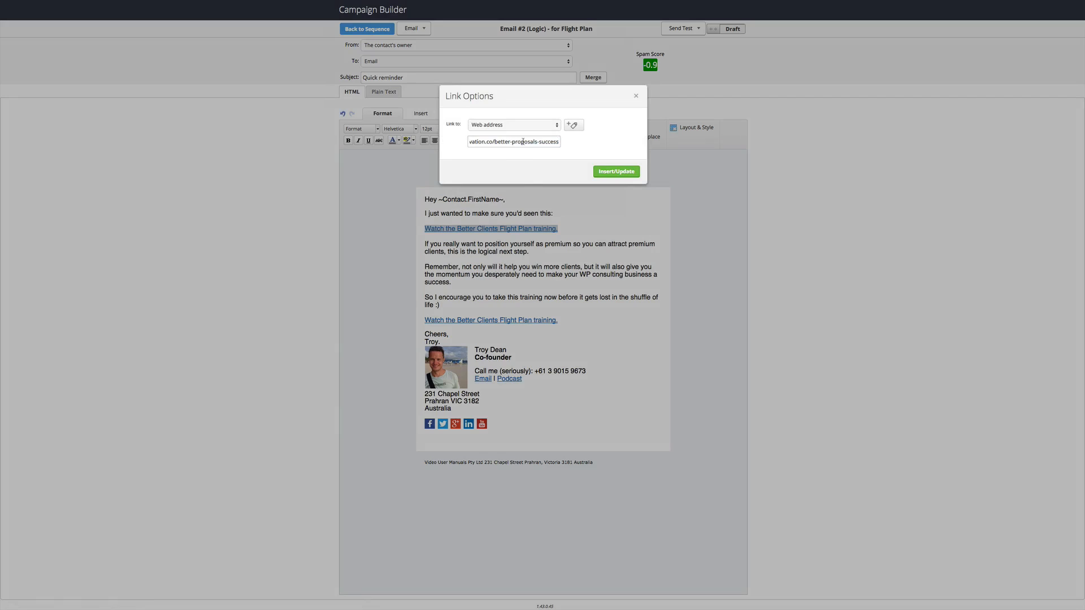
click(611, 172)
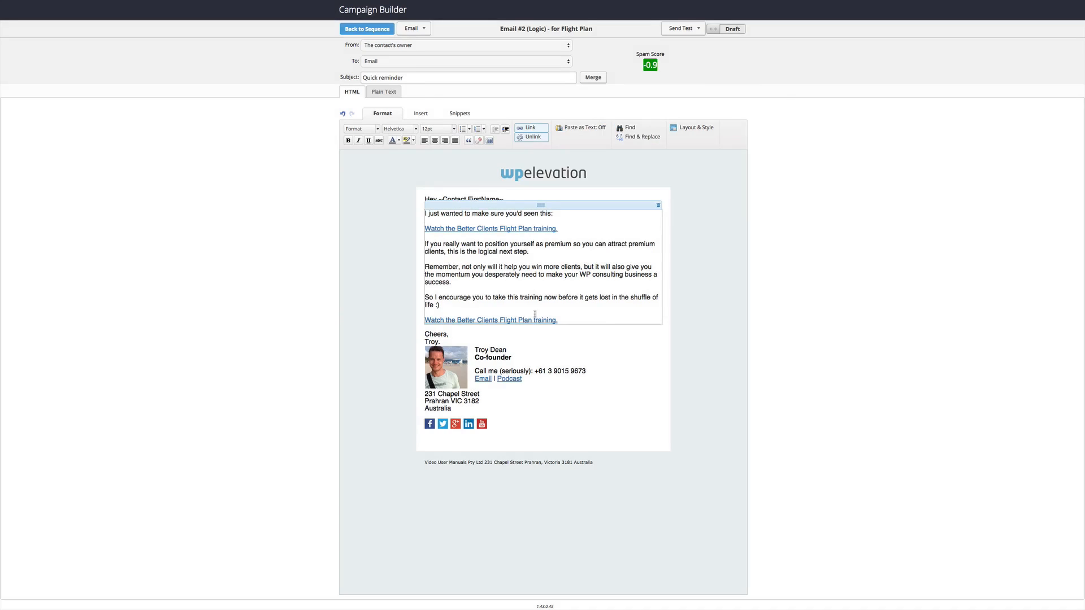
drag(557, 320, 424, 321)
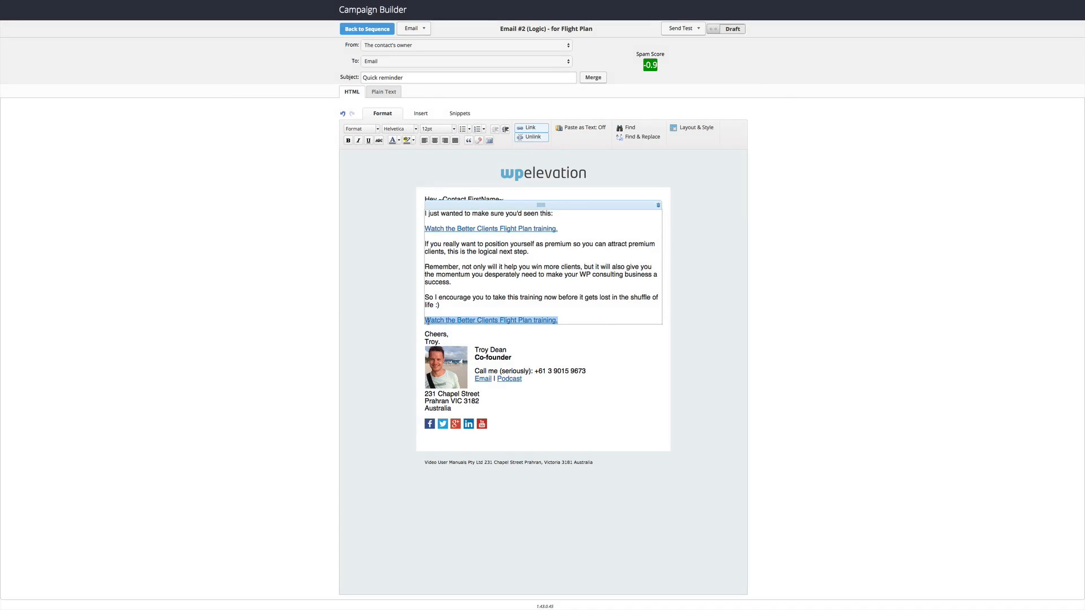
click(531, 129)
triple_click(520, 142)
key(ctrl+v)
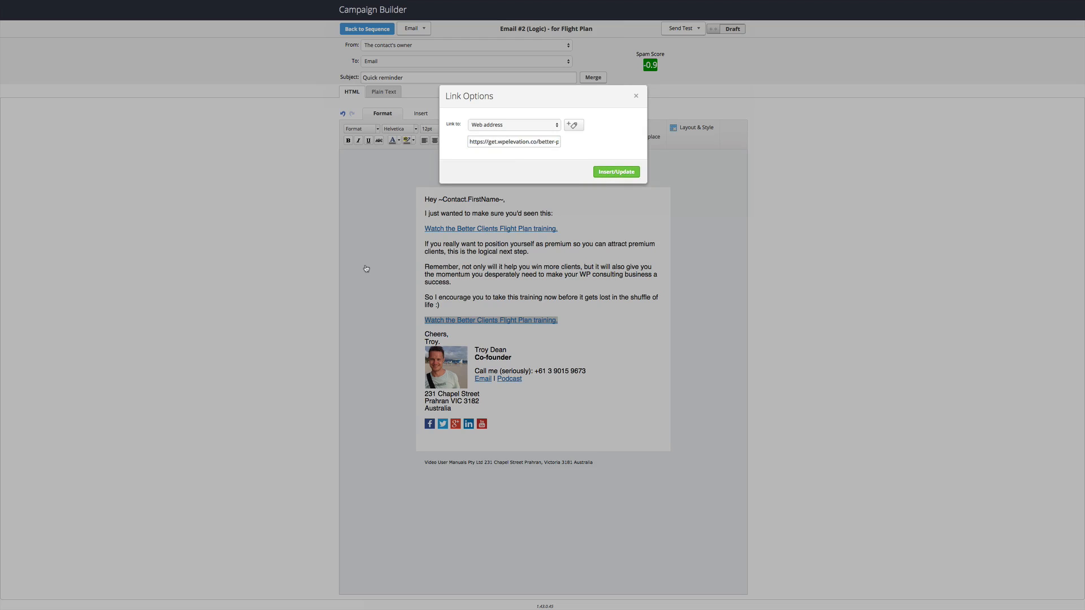
key(Return)
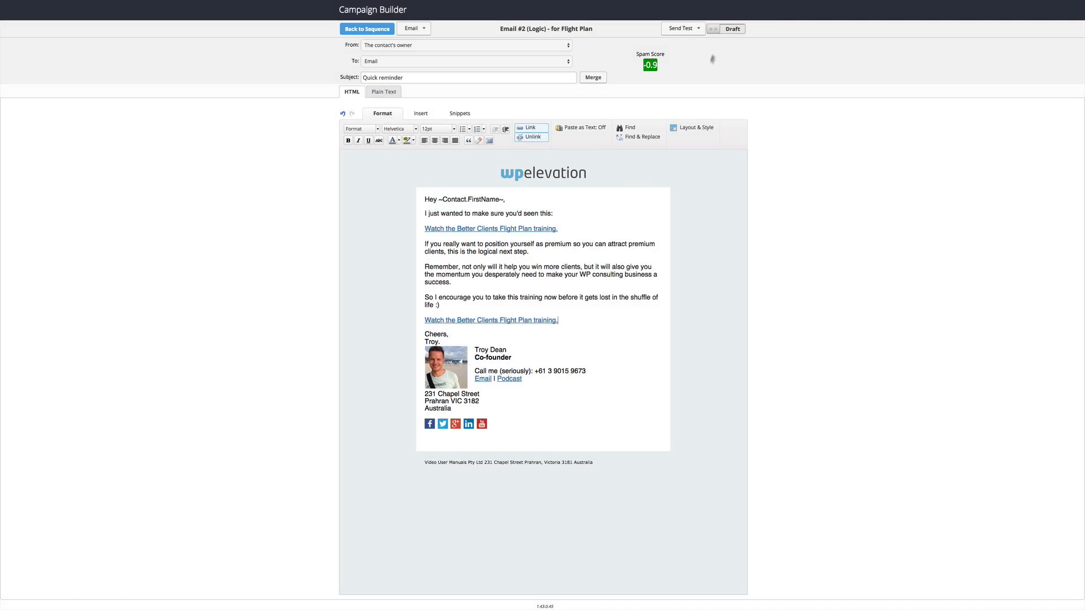
Mark Email #2 (Logic) as Ready and save the following delay timer with a 1-day wait, any day at 8:30 AM.
click(733, 29)
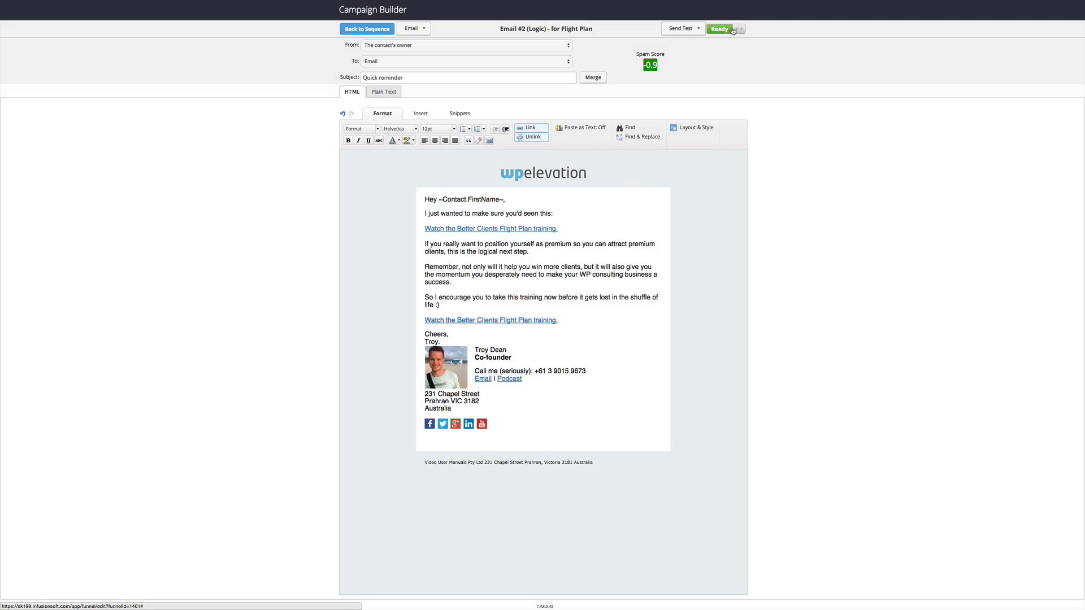
click(373, 29)
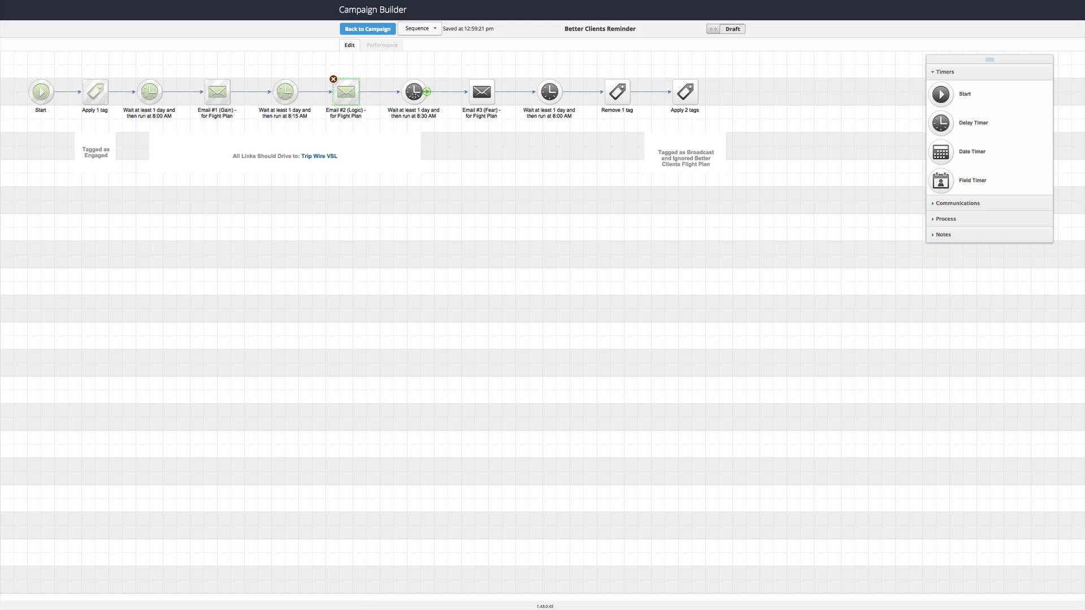
double_click(421, 92)
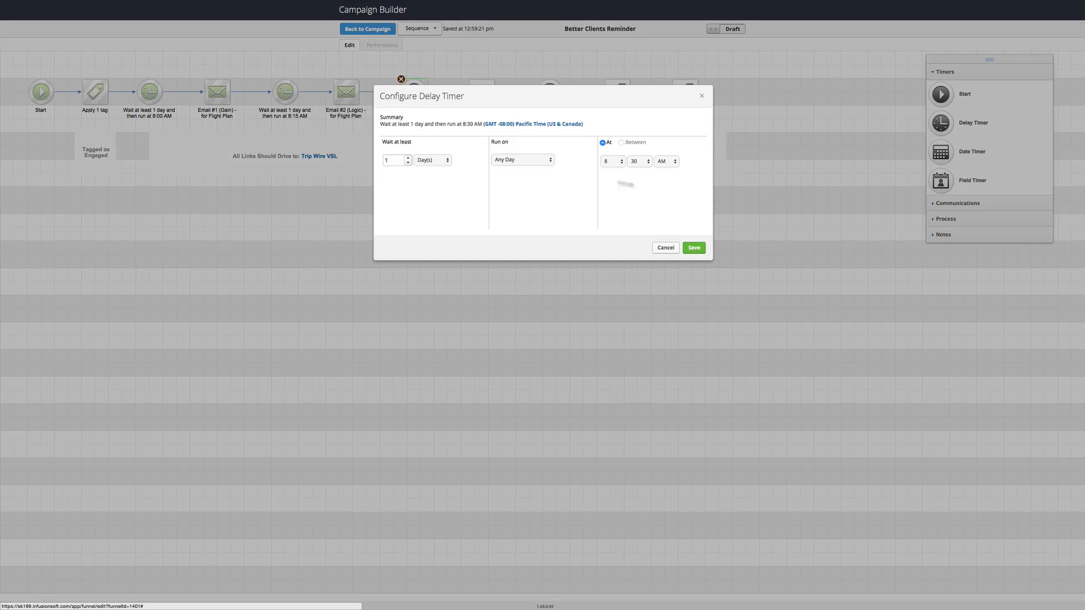
click(694, 248)
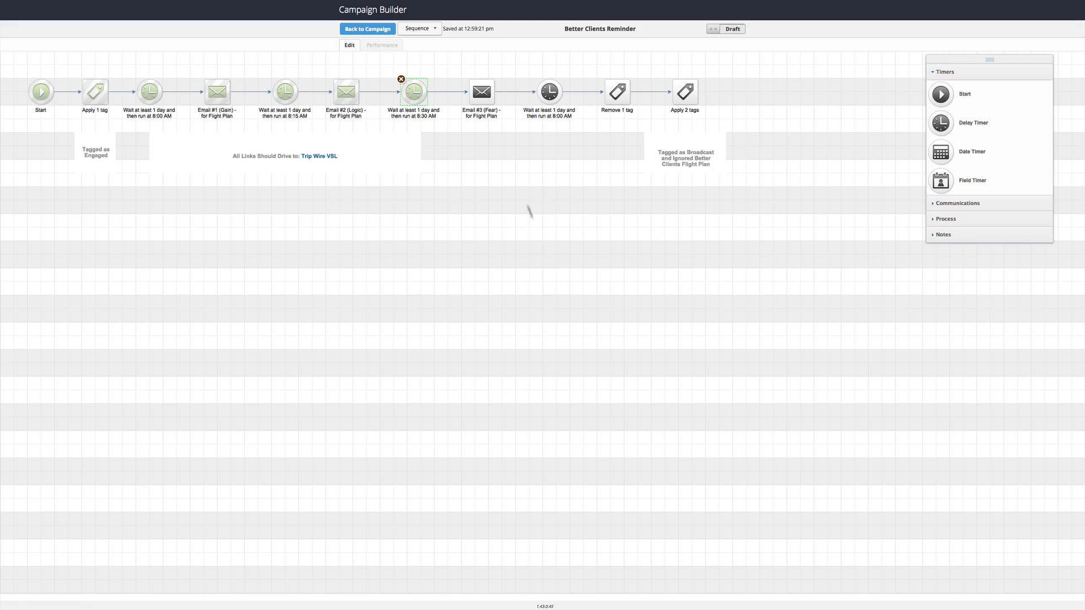
double_click(483, 95)
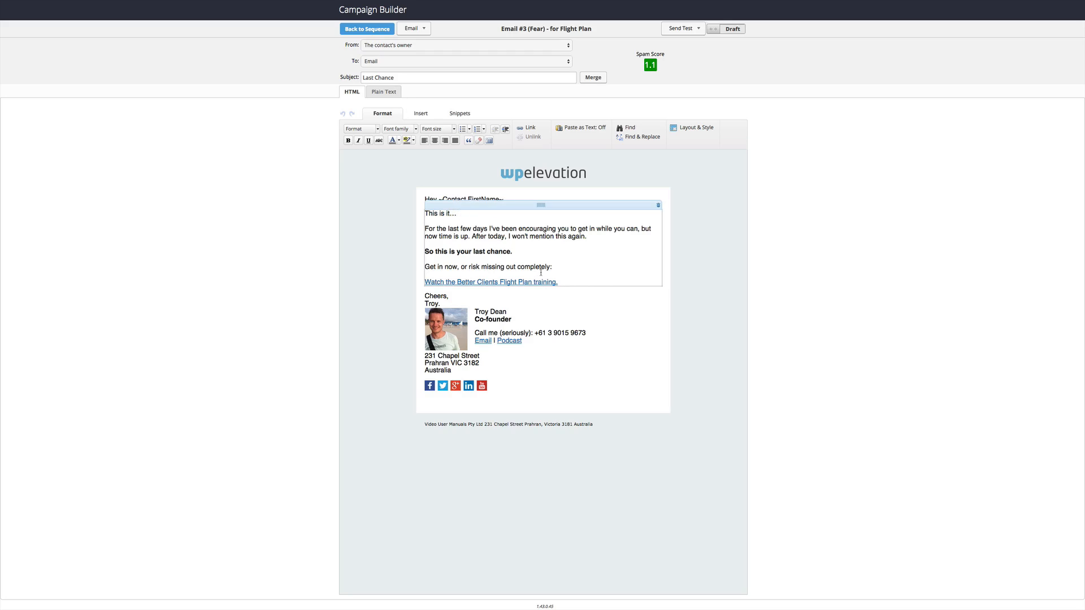
drag(558, 282, 431, 282)
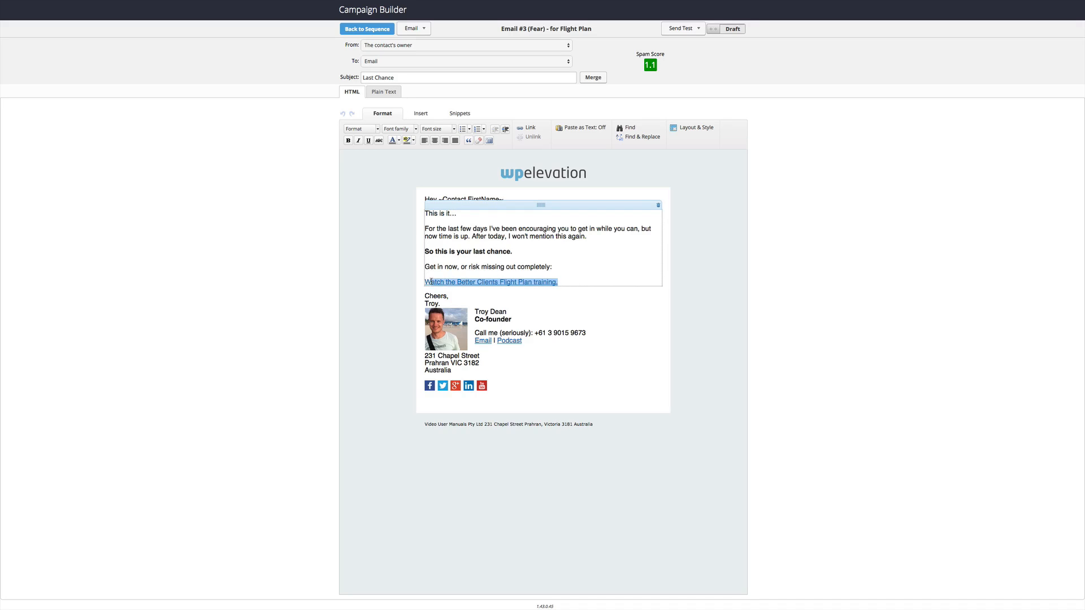
click(534, 128)
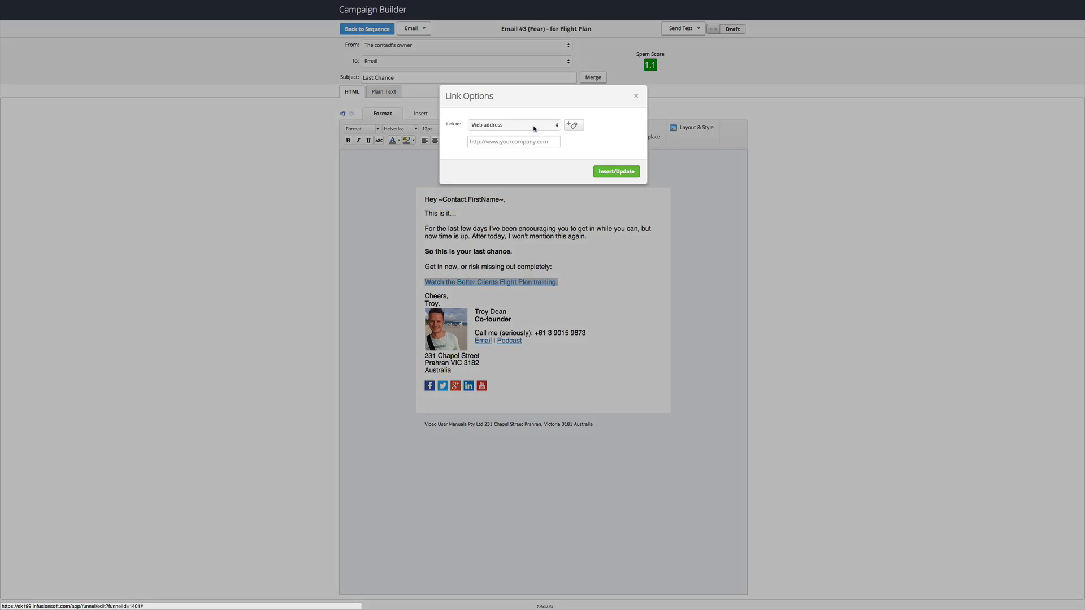
click(518, 142)
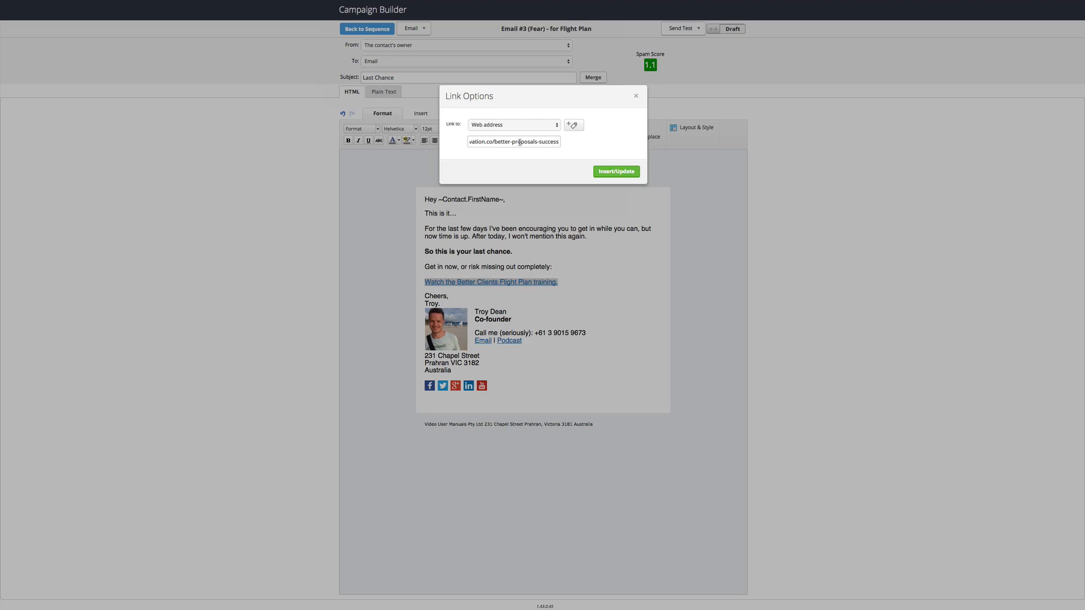
click(609, 173)
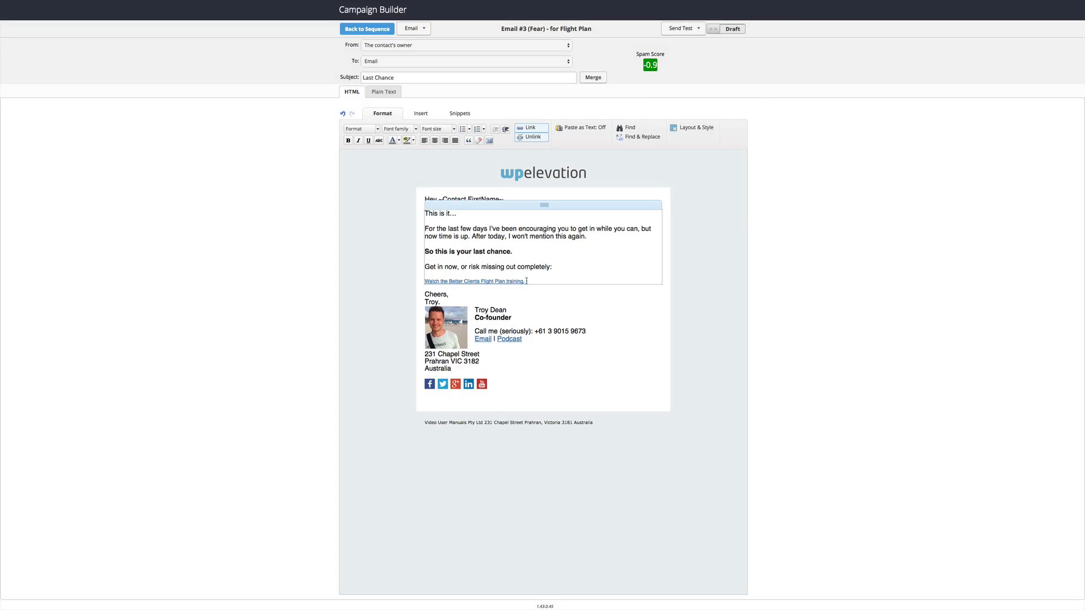
Format the body text of Email #3 (Fear), including the training link, as Helvetica 12pt and mark the email as Ready.
drag(526, 281, 423, 214)
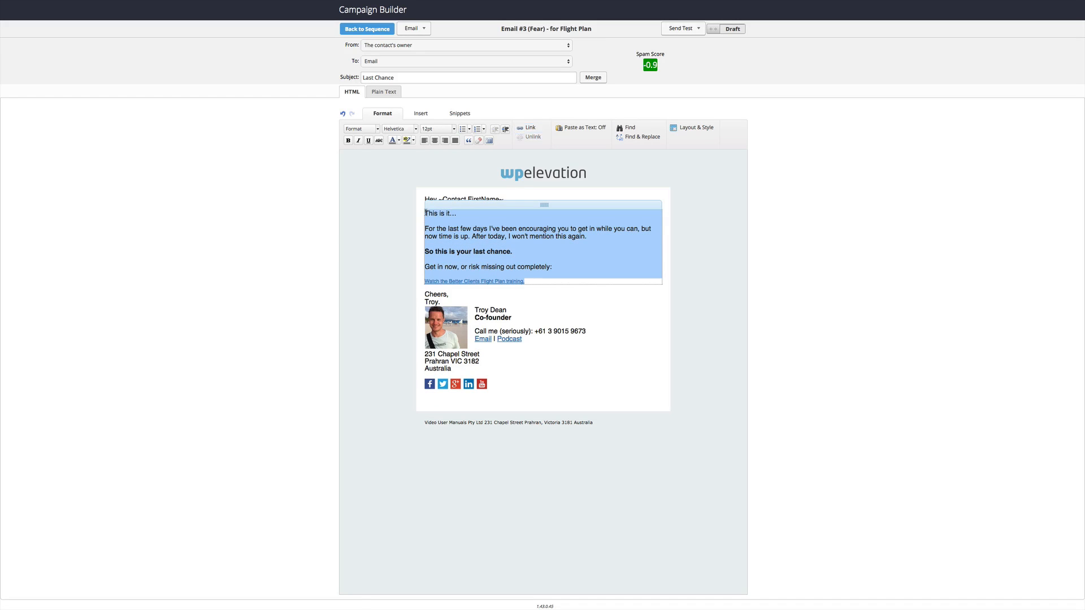
click(405, 130)
click(396, 173)
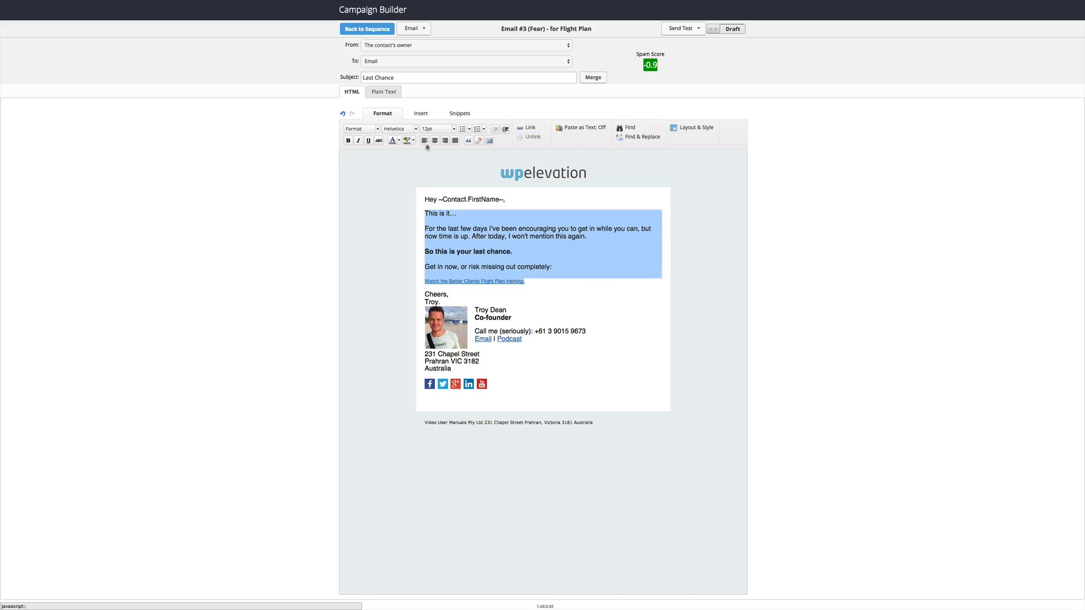
click(435, 130)
click(432, 170)
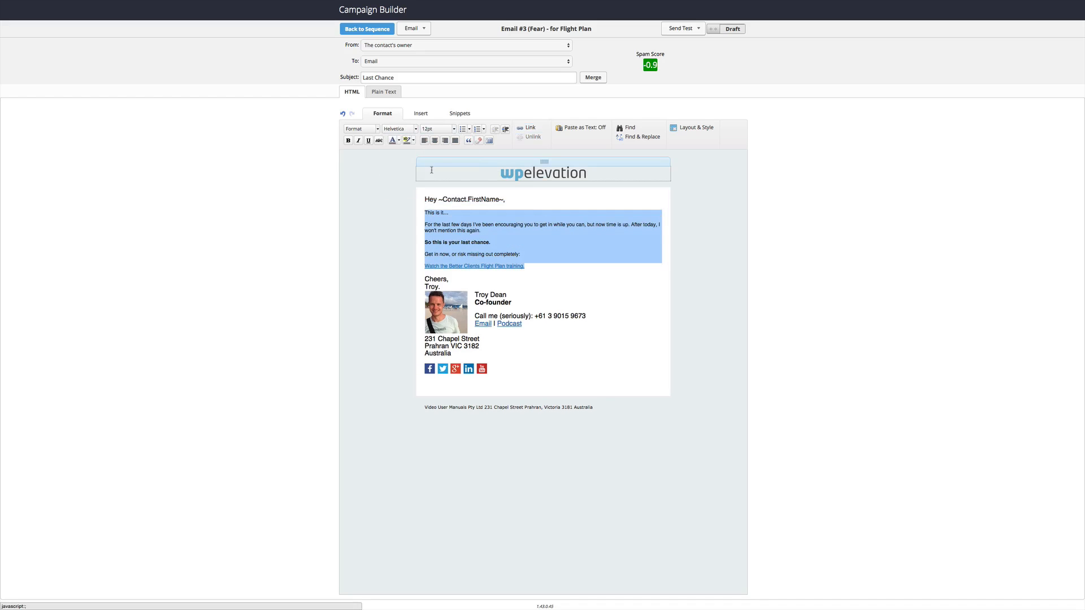
click(437, 130)
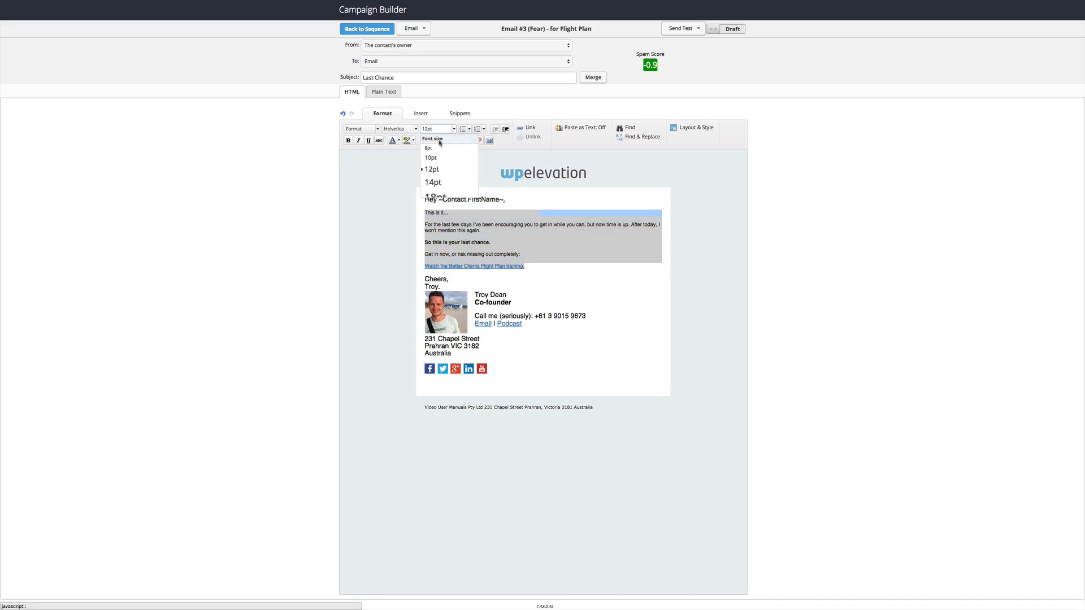
click(432, 170)
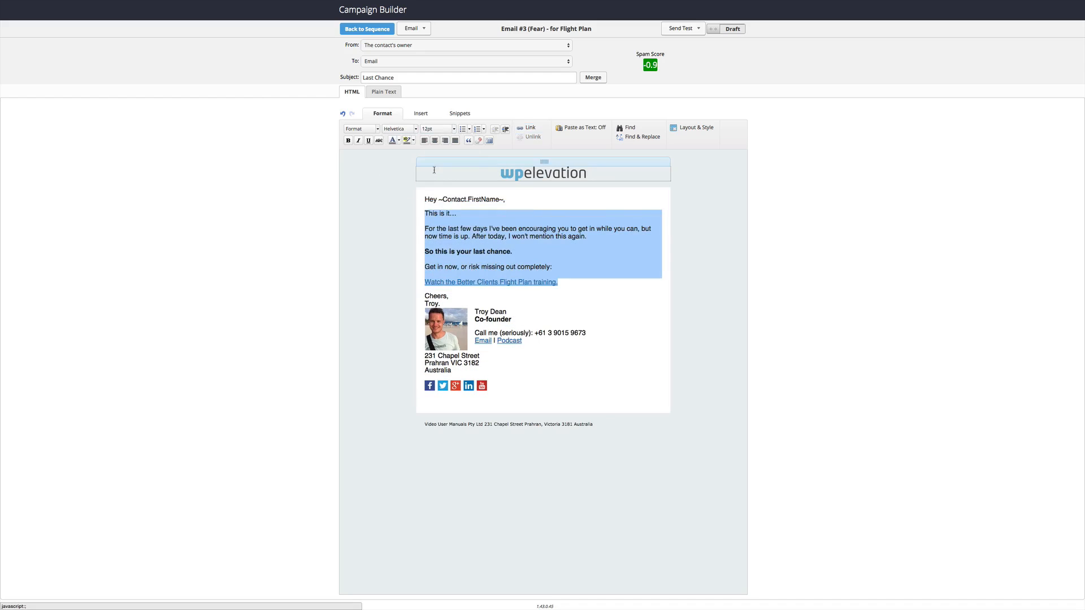
click(566, 282)
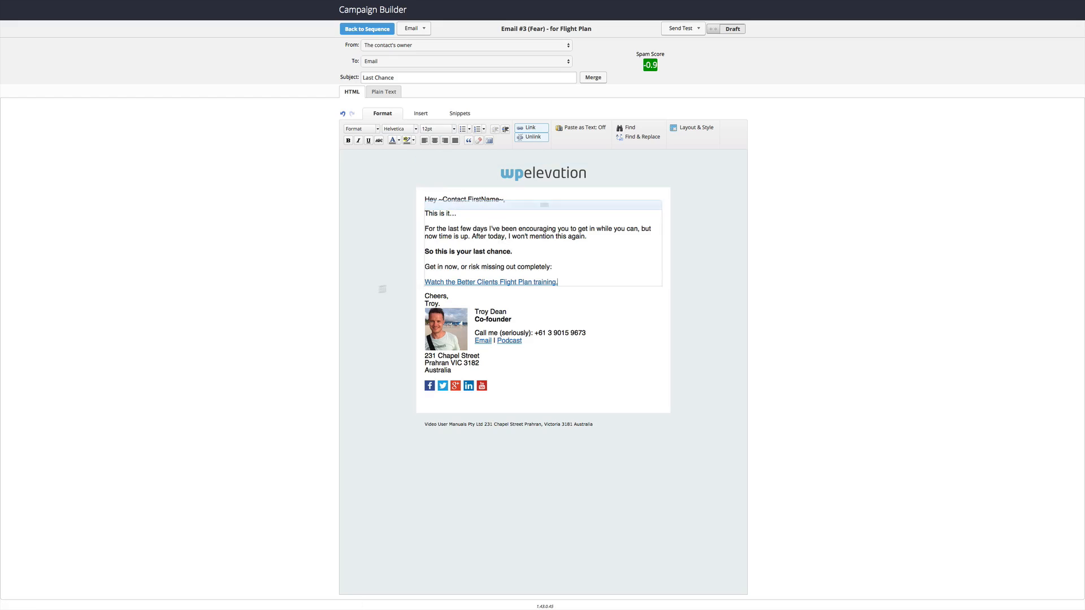
click(730, 29)
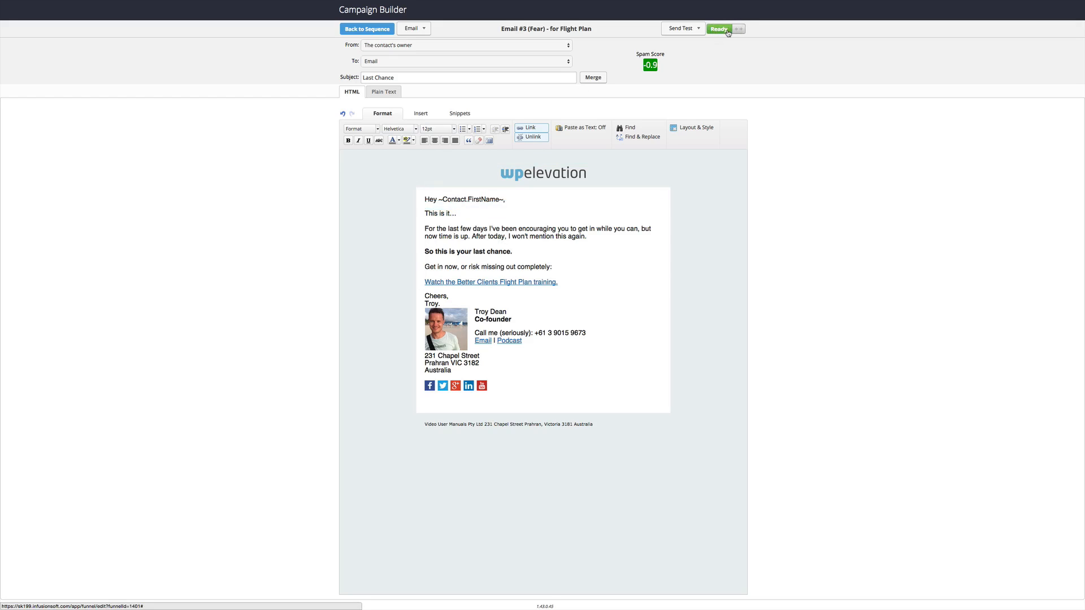
click(373, 29)
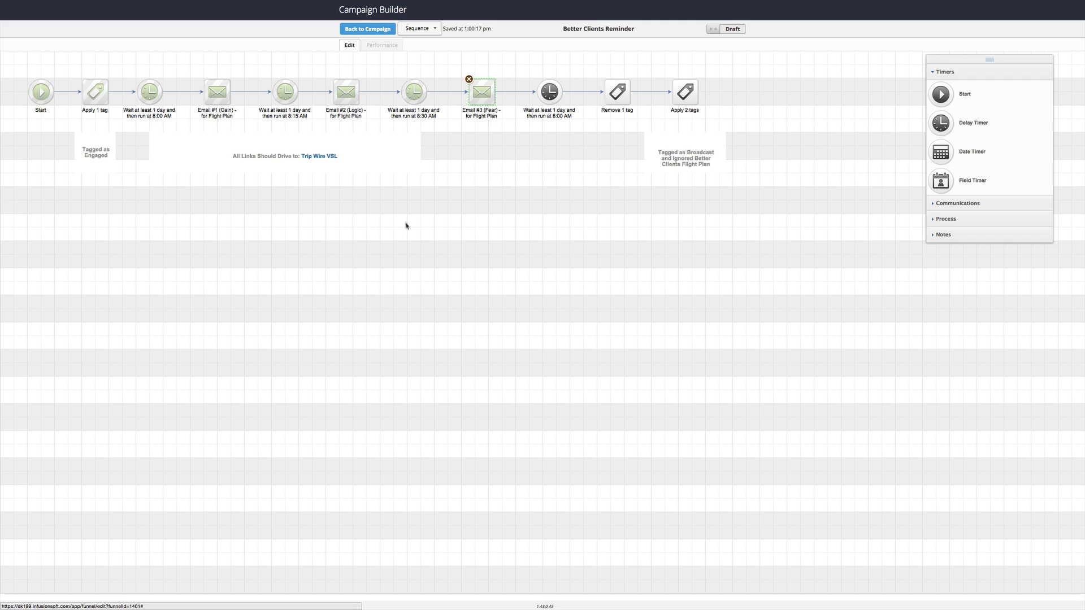
Save the last delay timer with a 1-day wait, any day at 8:00 AM, and the step removing the "In Engagement Series" tag.
double_click(550, 94)
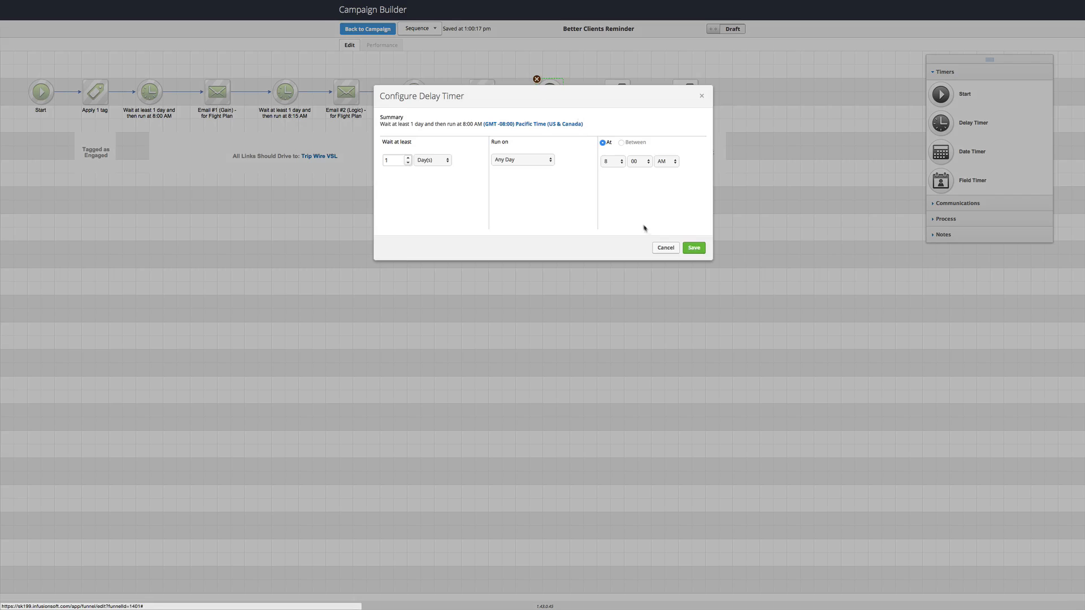
click(694, 250)
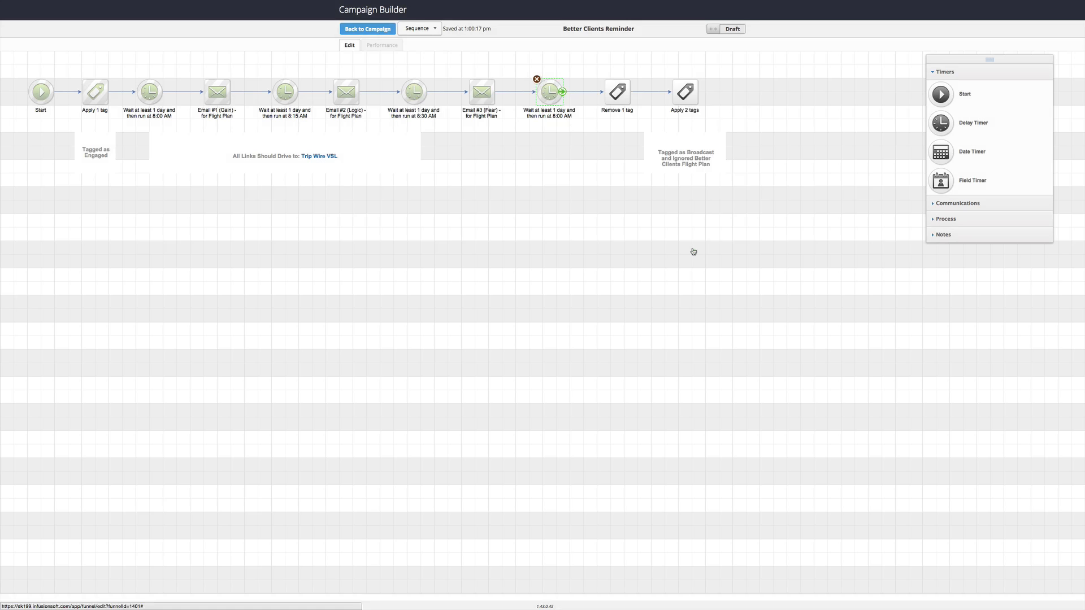
double_click(616, 96)
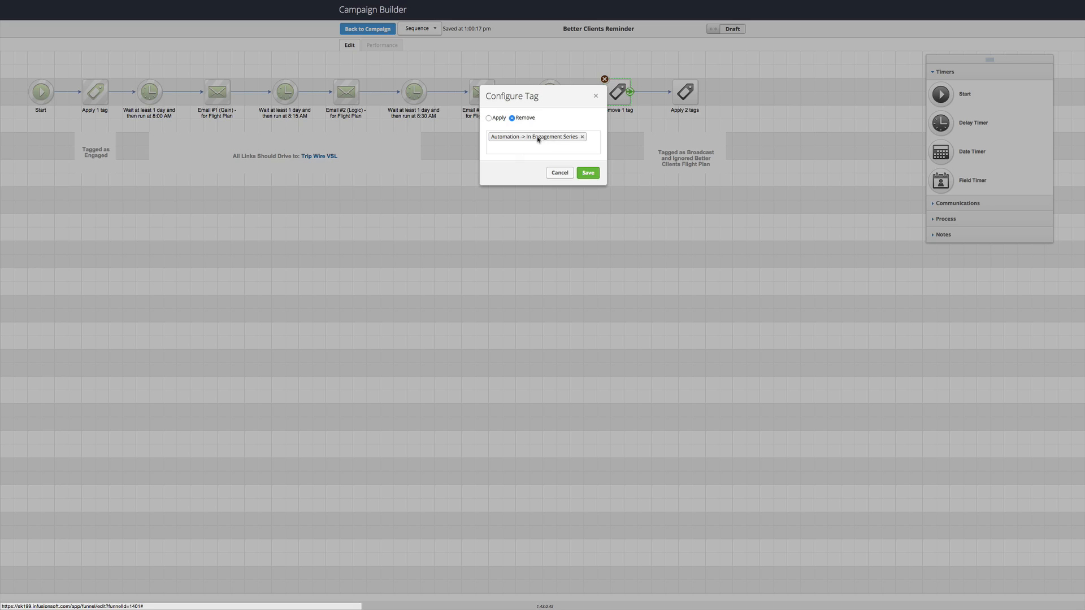
click(588, 173)
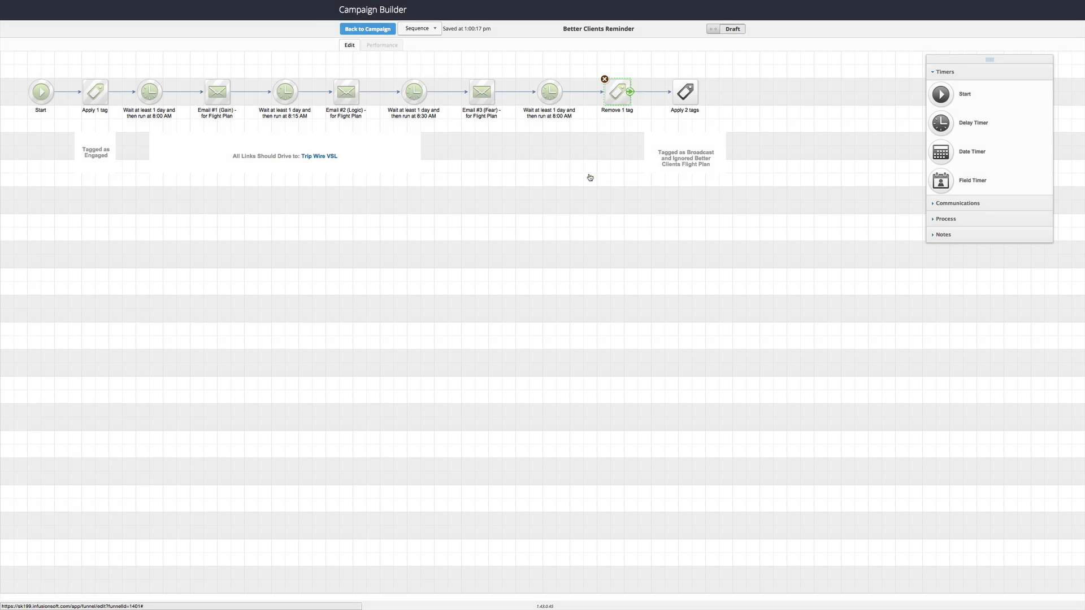
Save the step applying the Broadcast and Ignored Better Clients Flight Plan tags, and mark the Better Clients Reminder sequence as Ready.
double_click(685, 93)
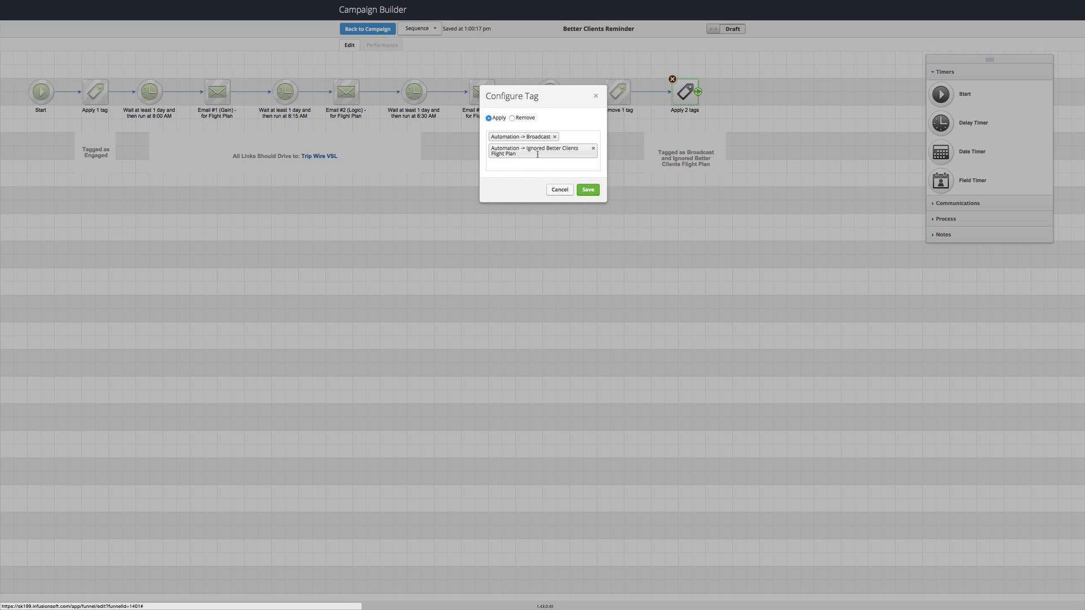
click(588, 191)
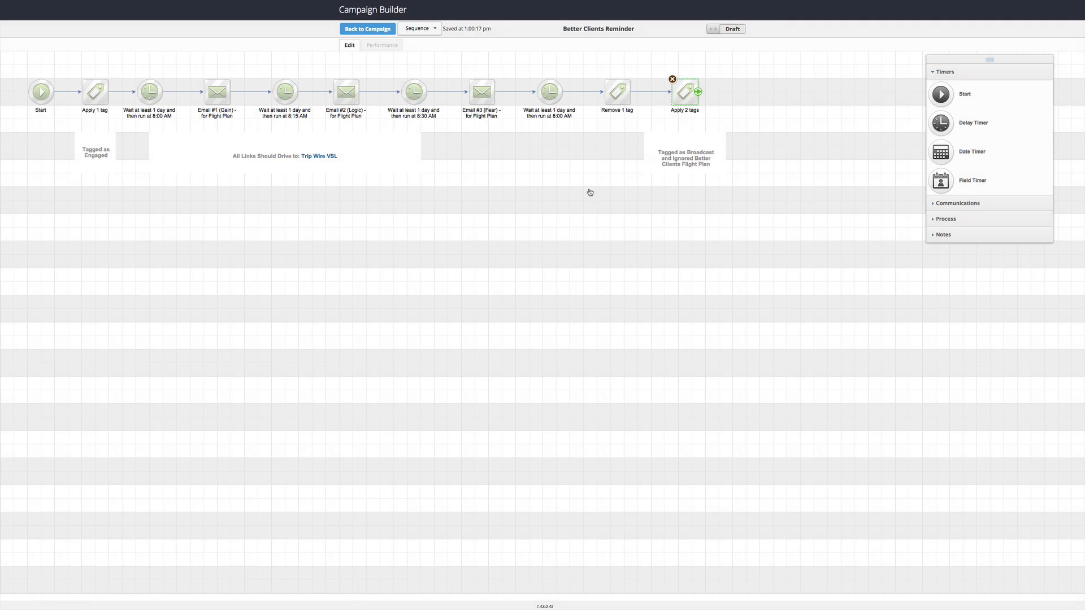
click(733, 30)
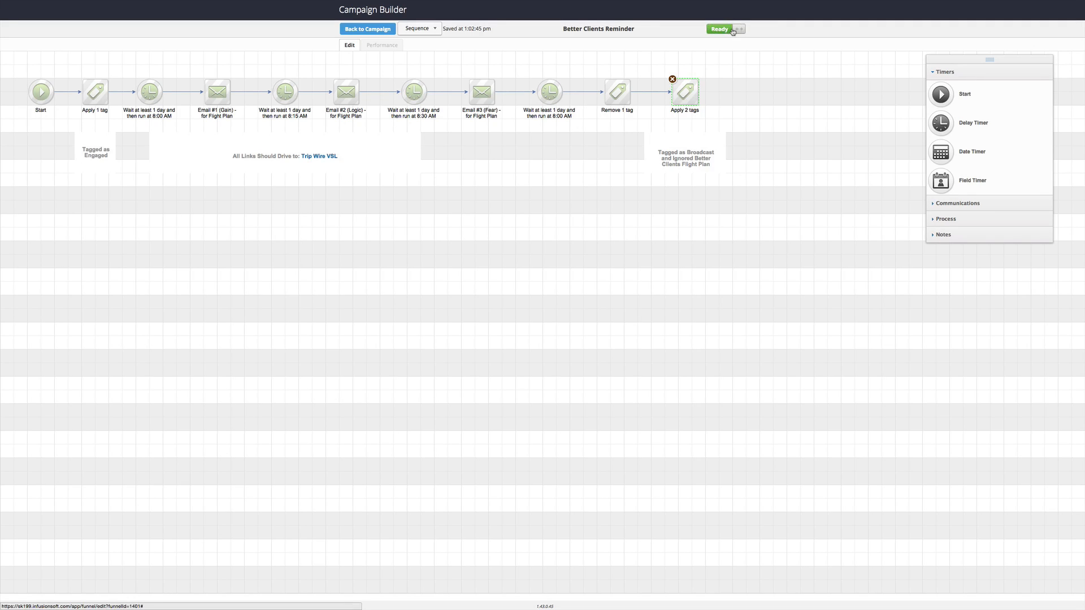
click(356, 31)
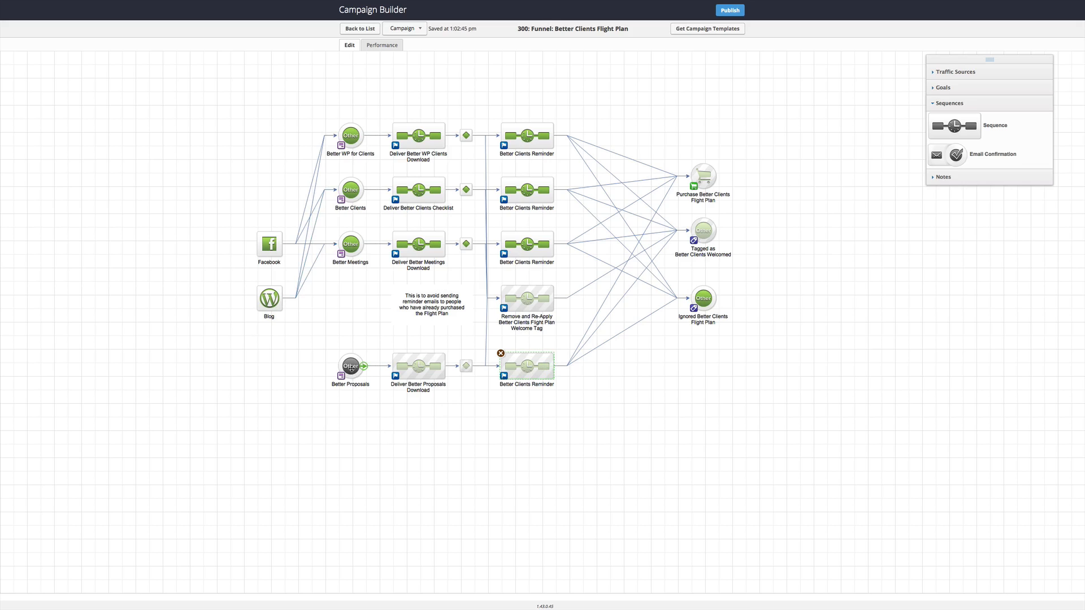
Remove the First Name field from the Better Proposals web form and add a hidden Lead Source field below Email.
double_click(351, 368)
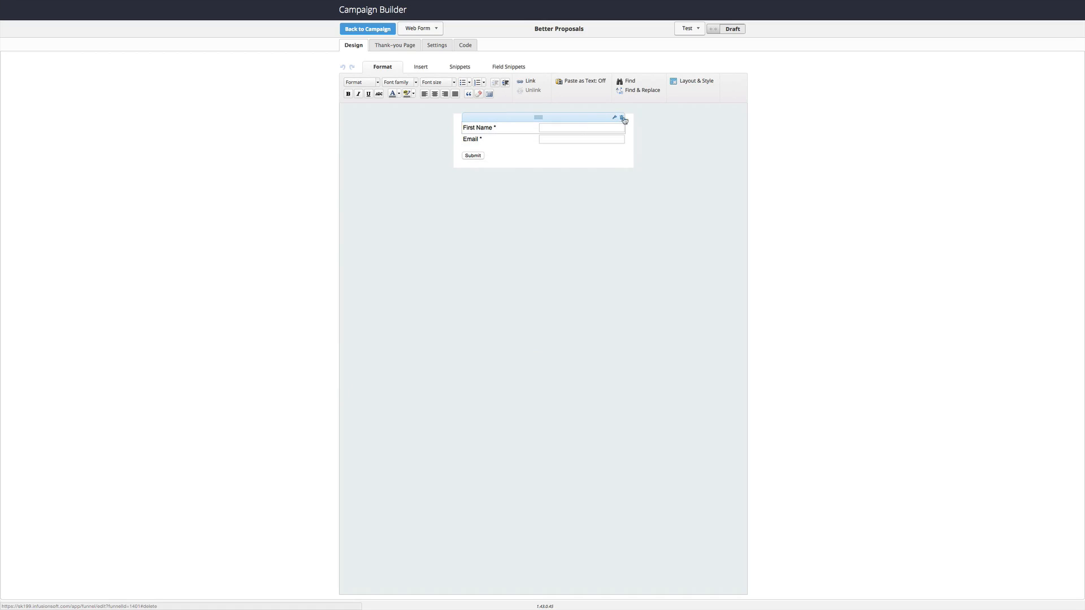
click(622, 119)
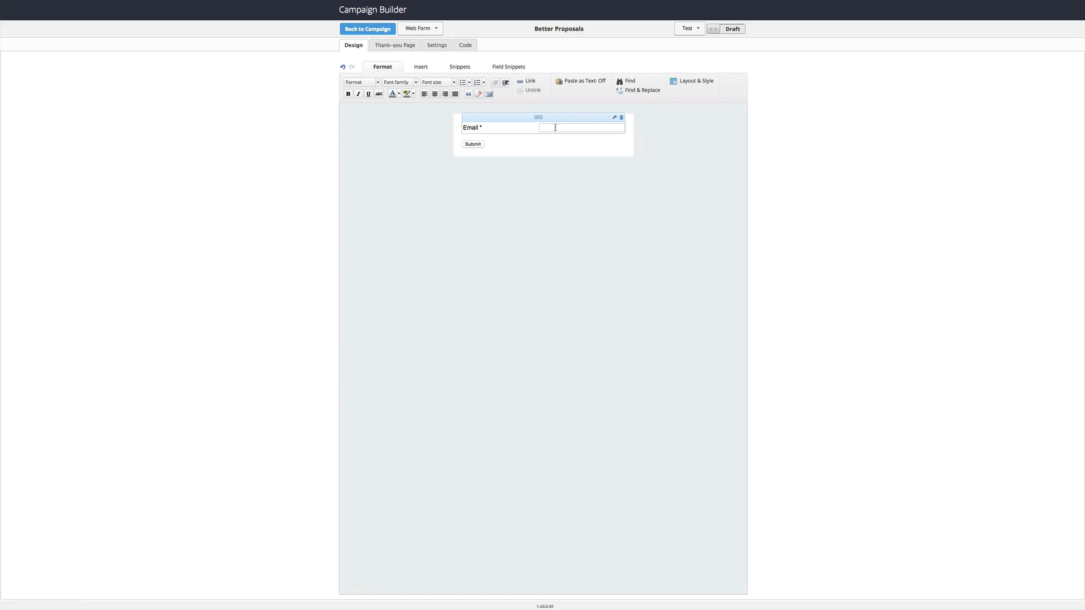
click(507, 67)
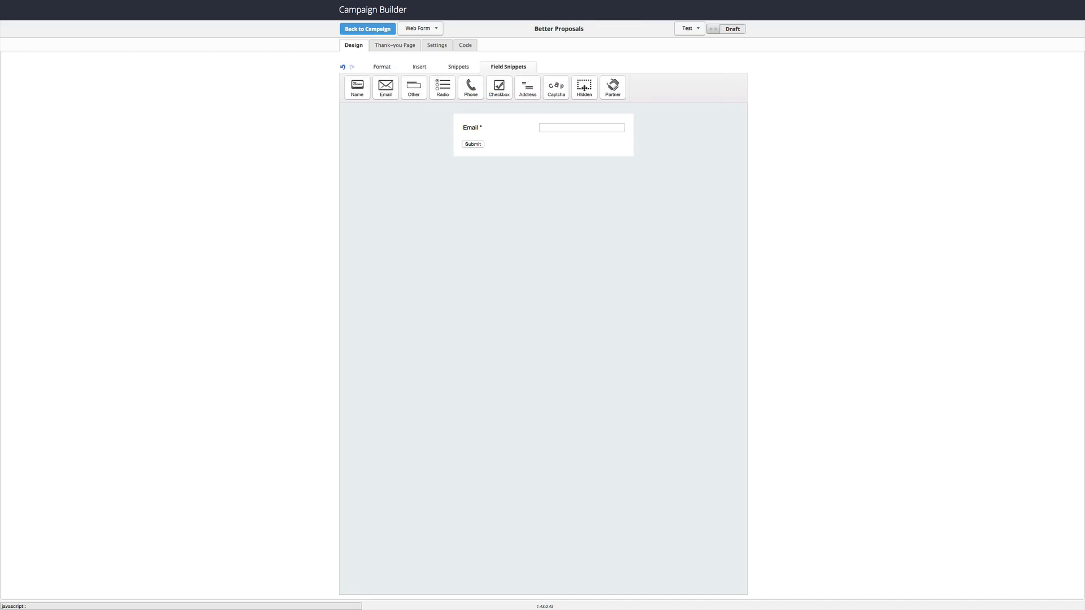
drag(584, 87, 545, 139)
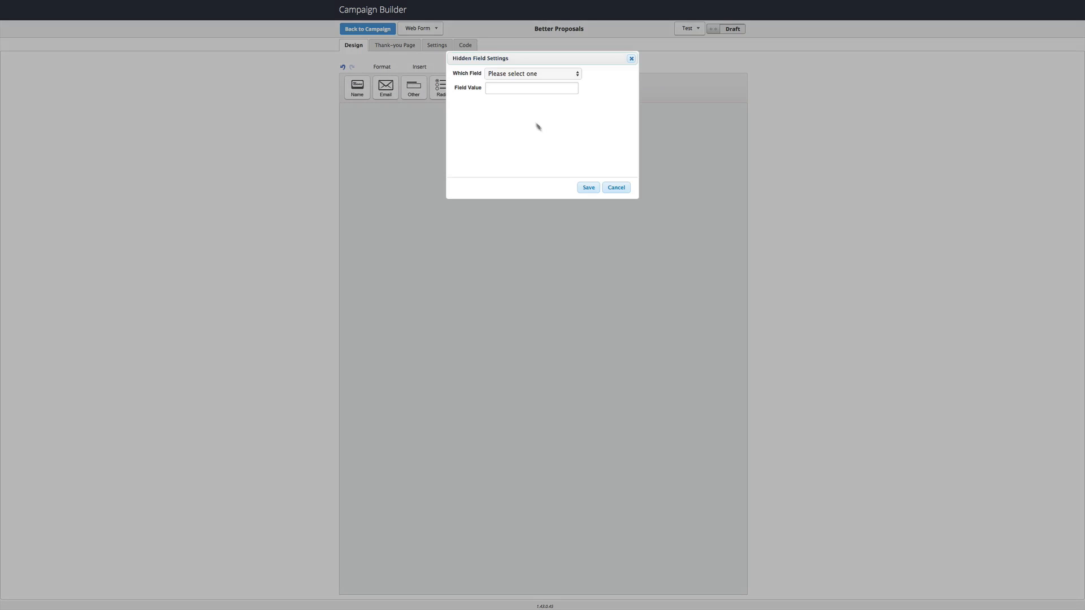
click(512, 76)
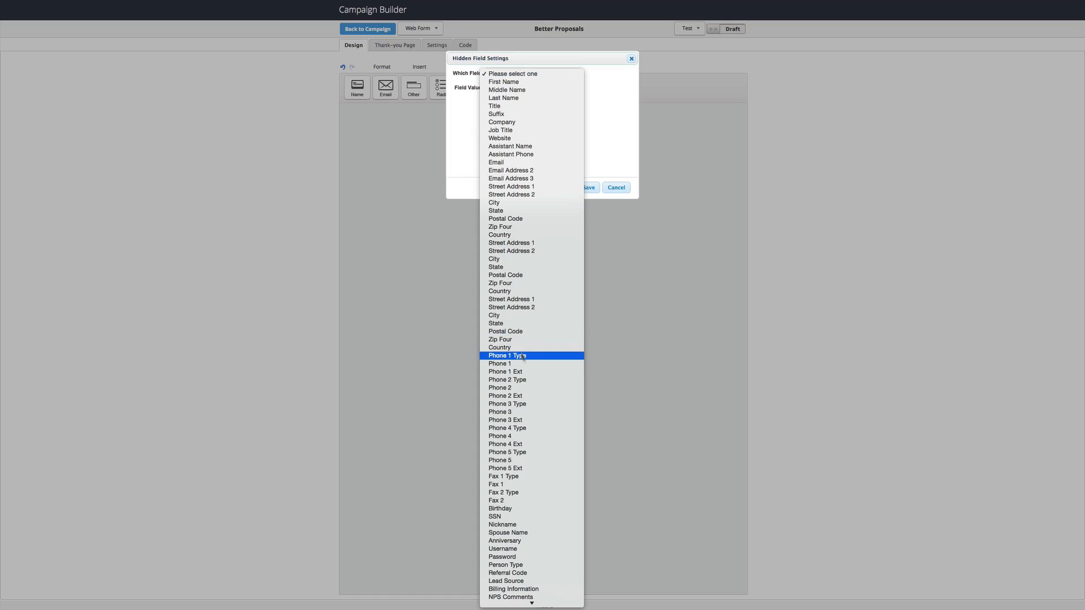
click(518, 581)
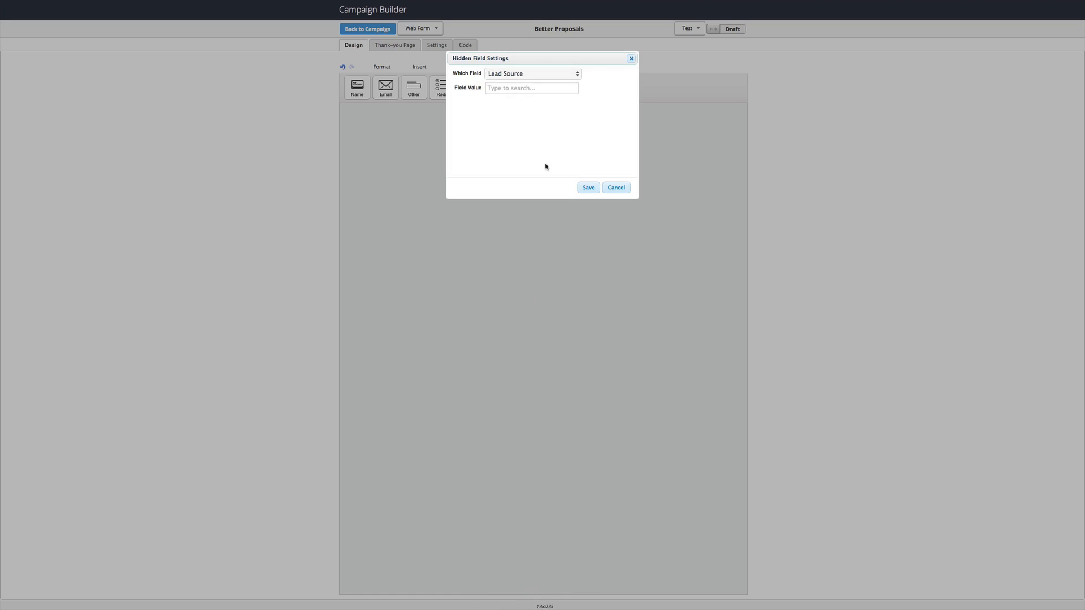
click(587, 190)
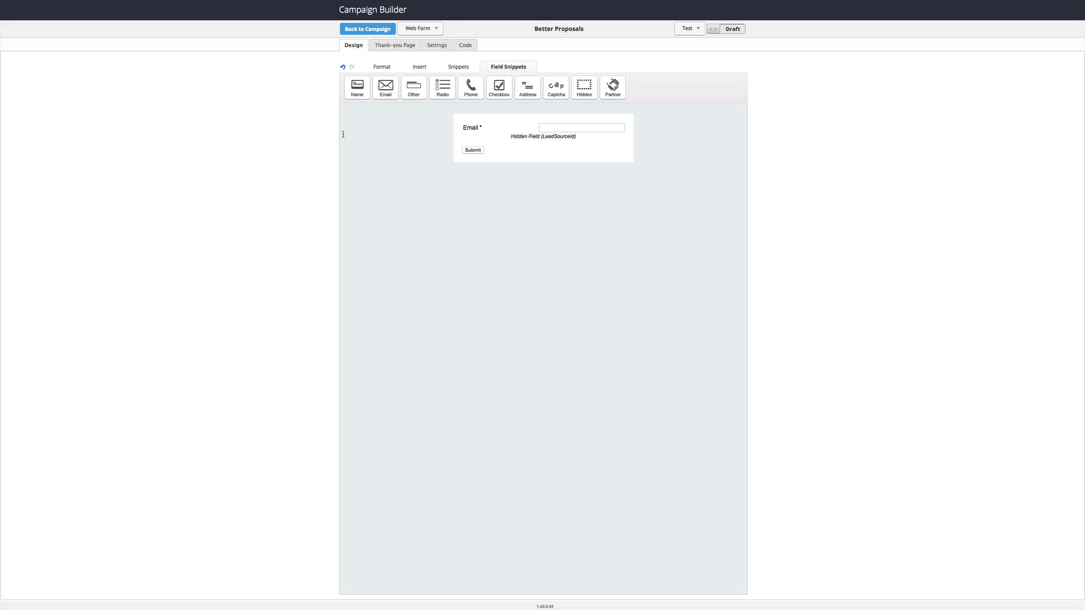
click(399, 46)
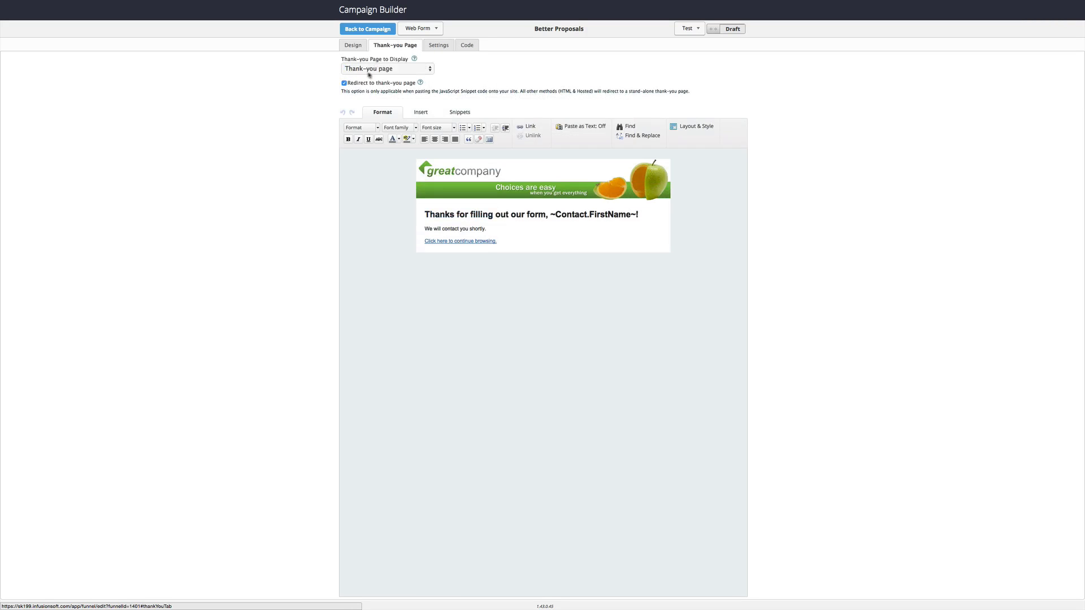
click(385, 69)
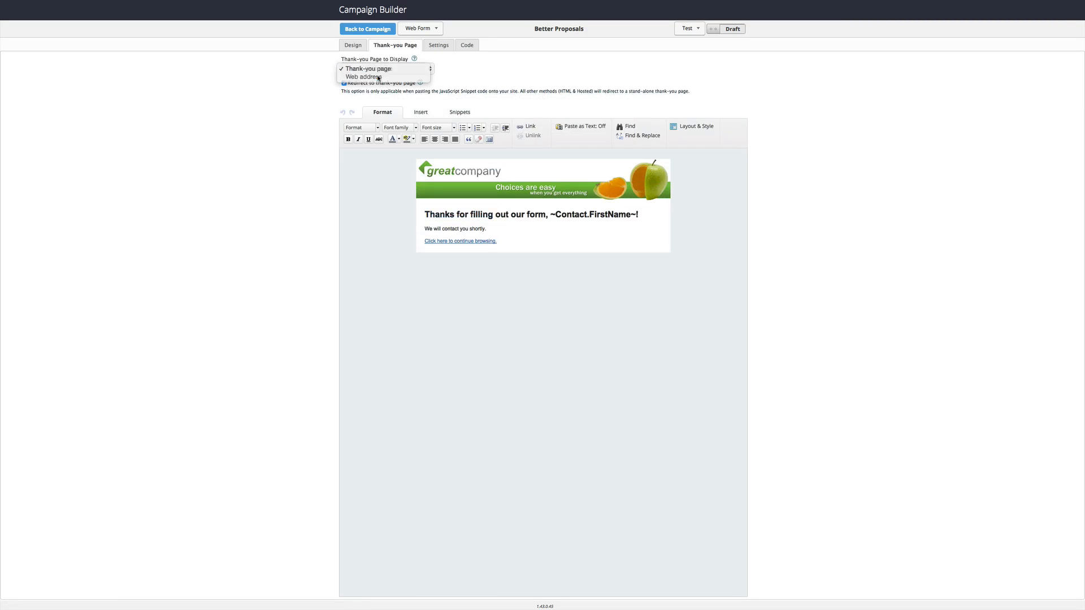
click(378, 77)
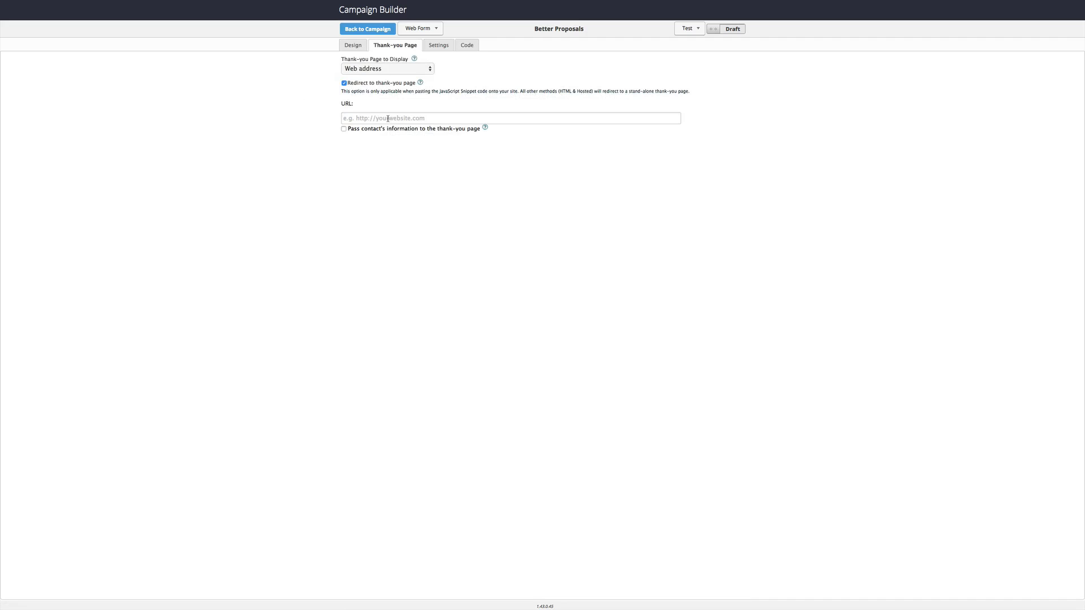
key(super+shift+v)
mouse_move(435, 130)
click(470, 133)
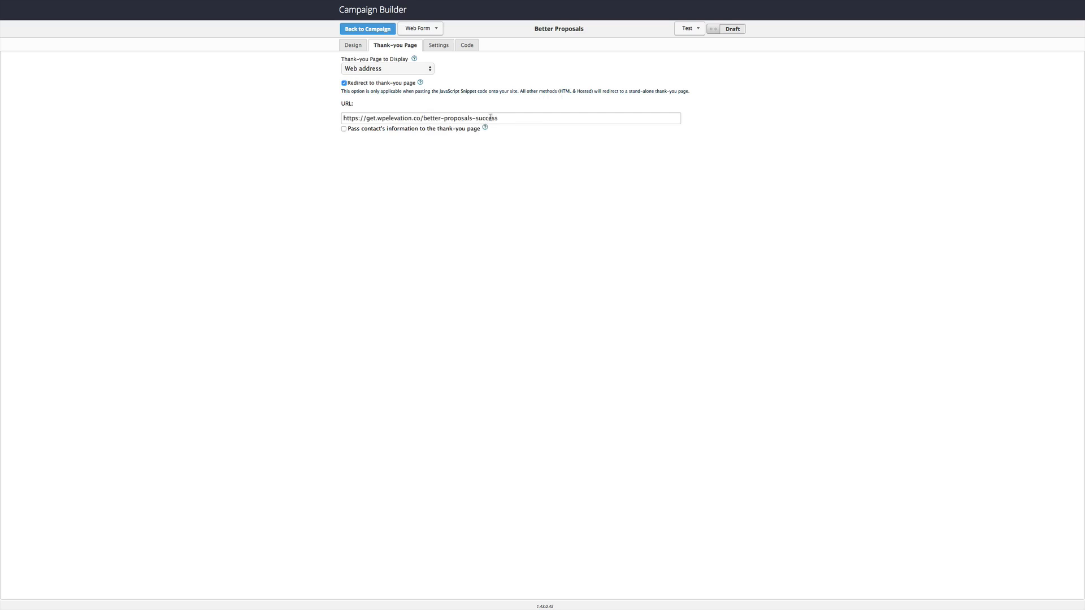
Mark the Better Proposals web form as Ready and publish the campaign changes.
click(470, 49)
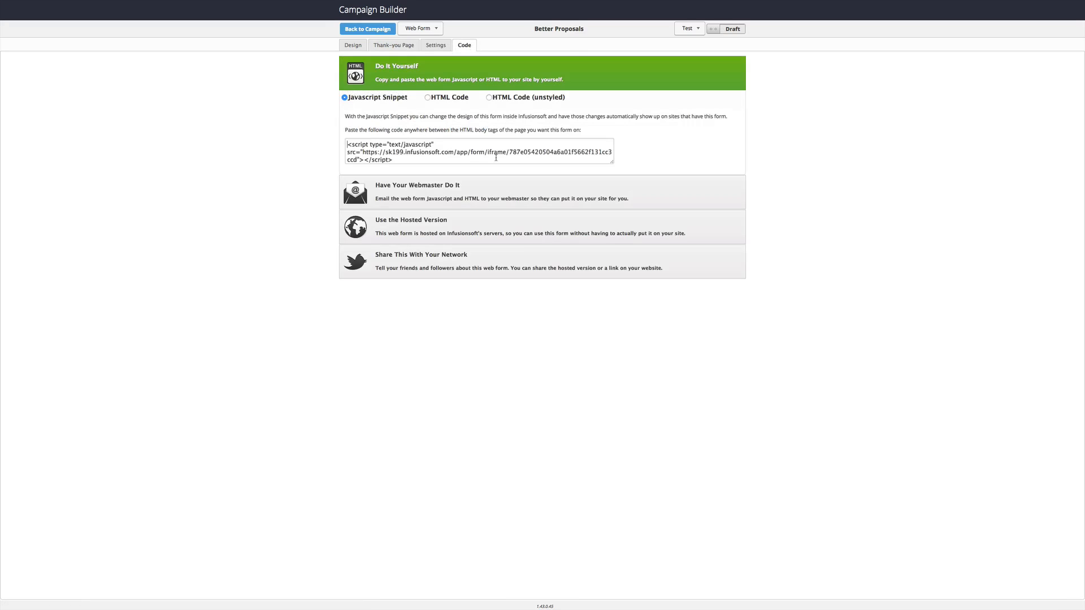
click(728, 28)
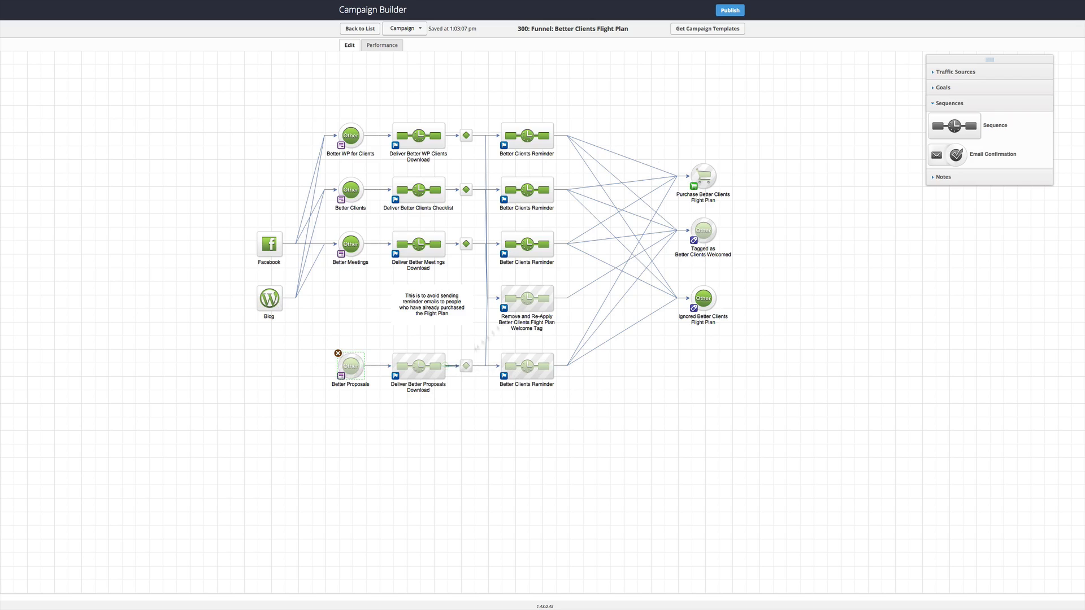
click(729, 11)
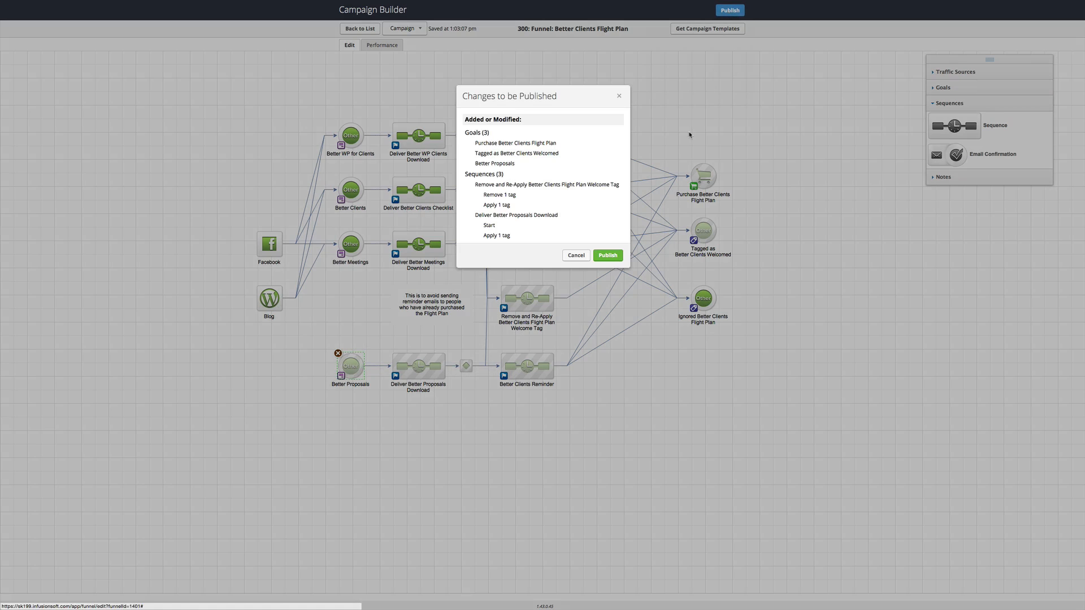
scroll(505, 181, down, 1)
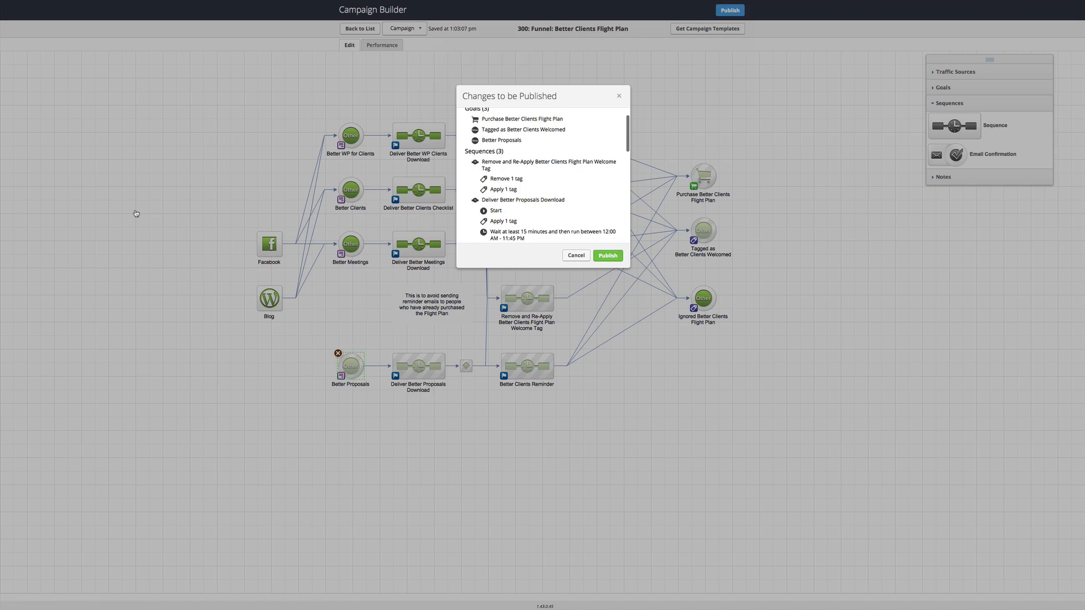
key(Return)
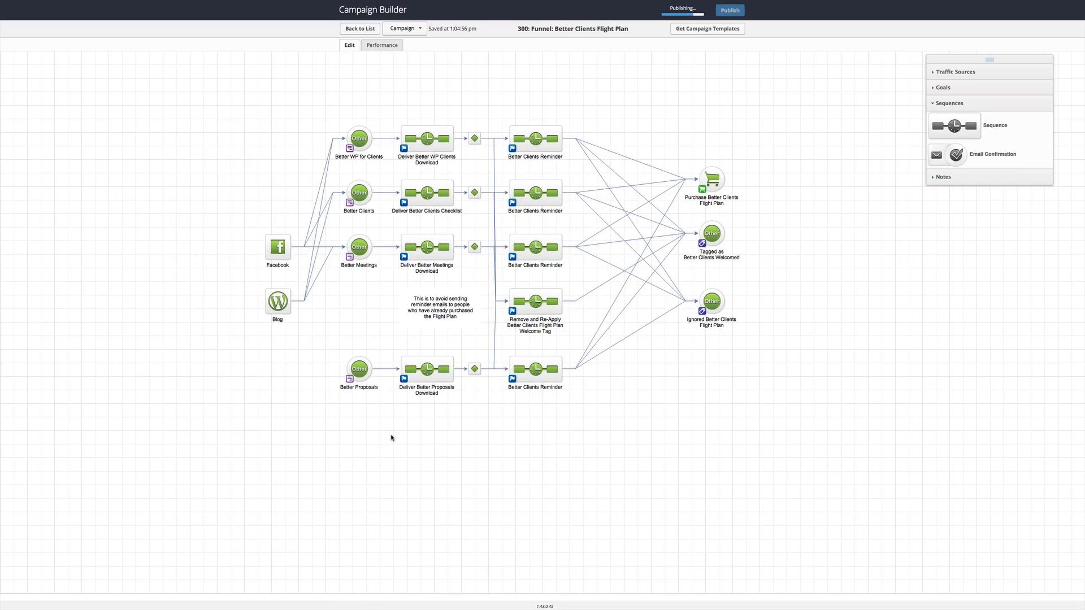
Copy the unstyled HTML code of the Better Proposals web form and return to the campaign.
click(359, 369)
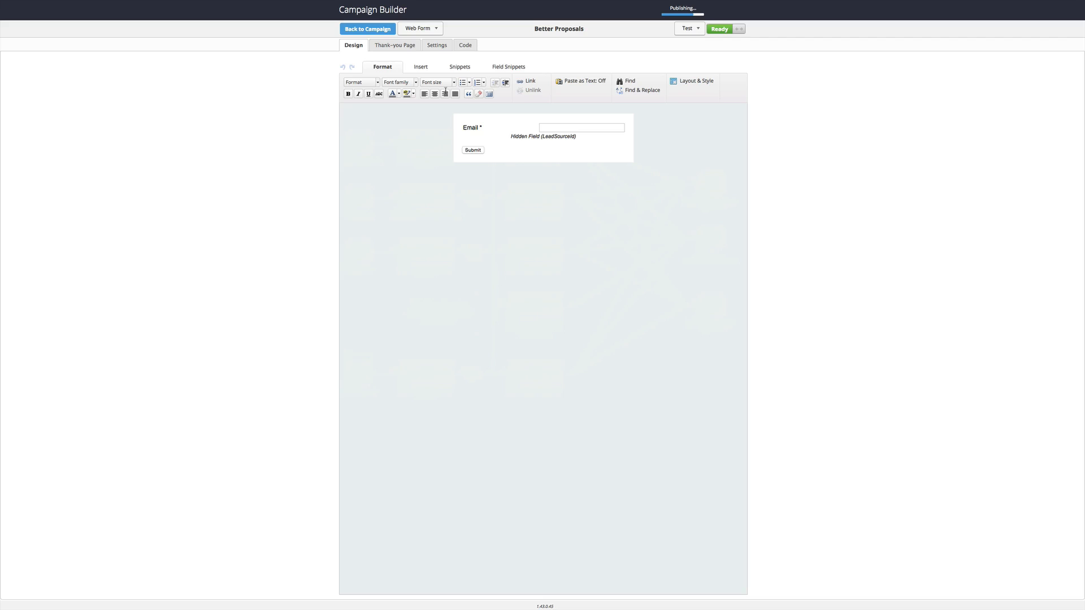
click(467, 47)
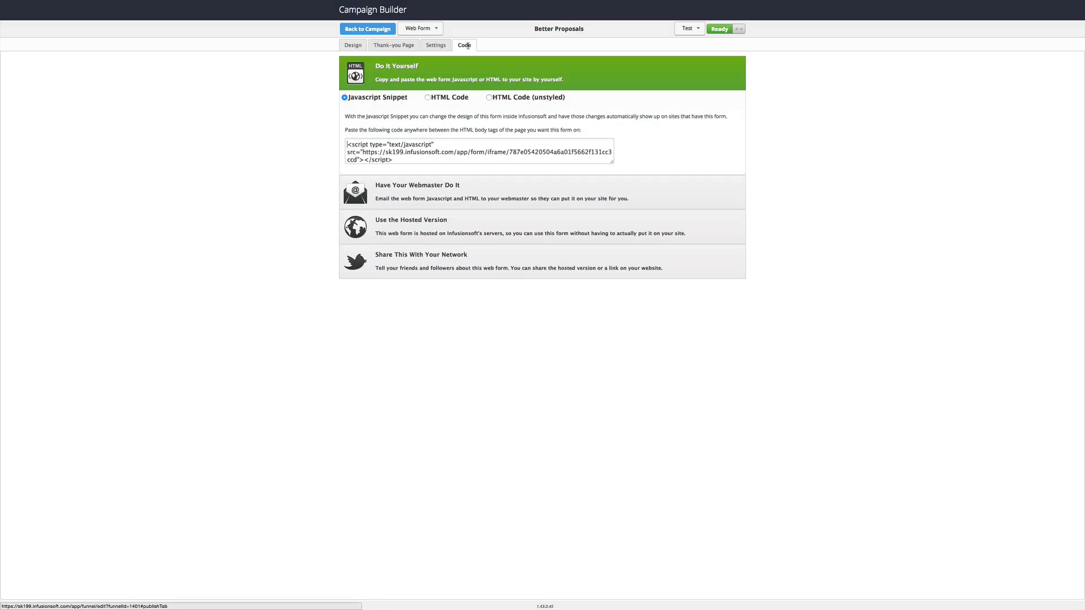
click(489, 98)
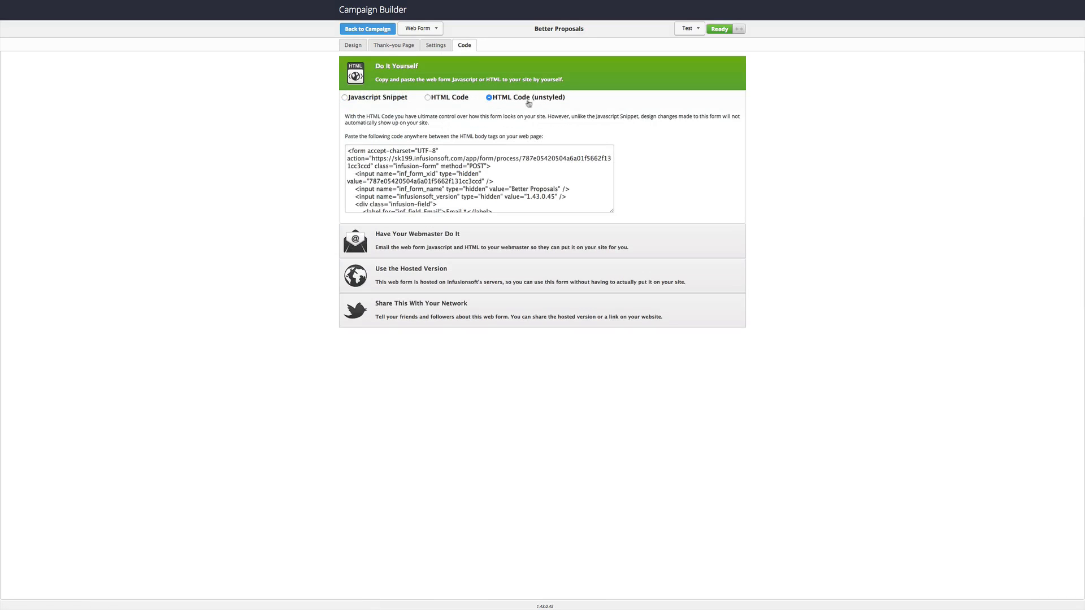
click(445, 189)
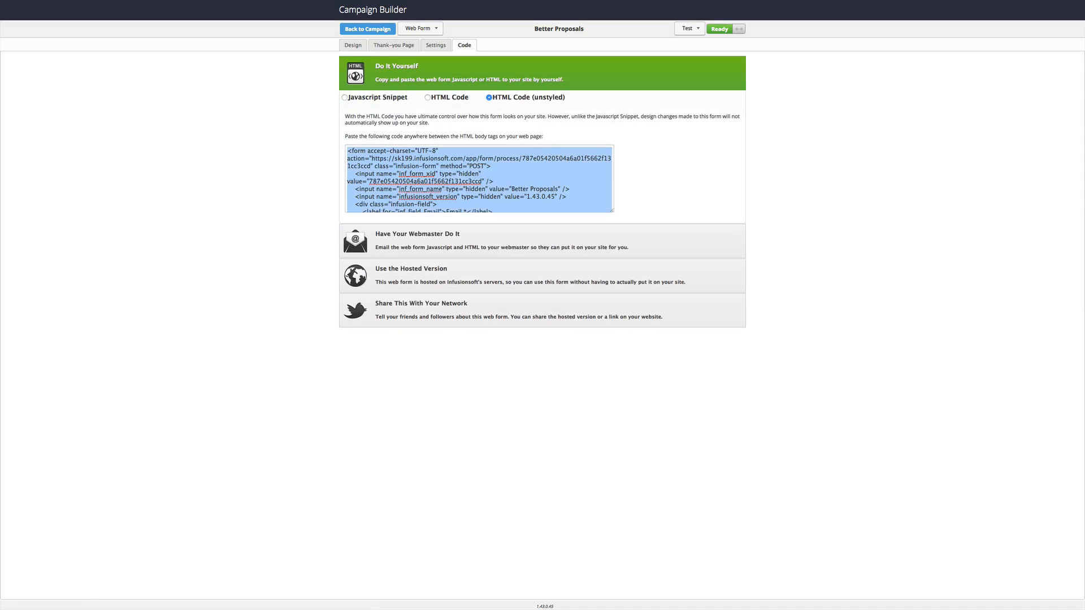
click(368, 28)
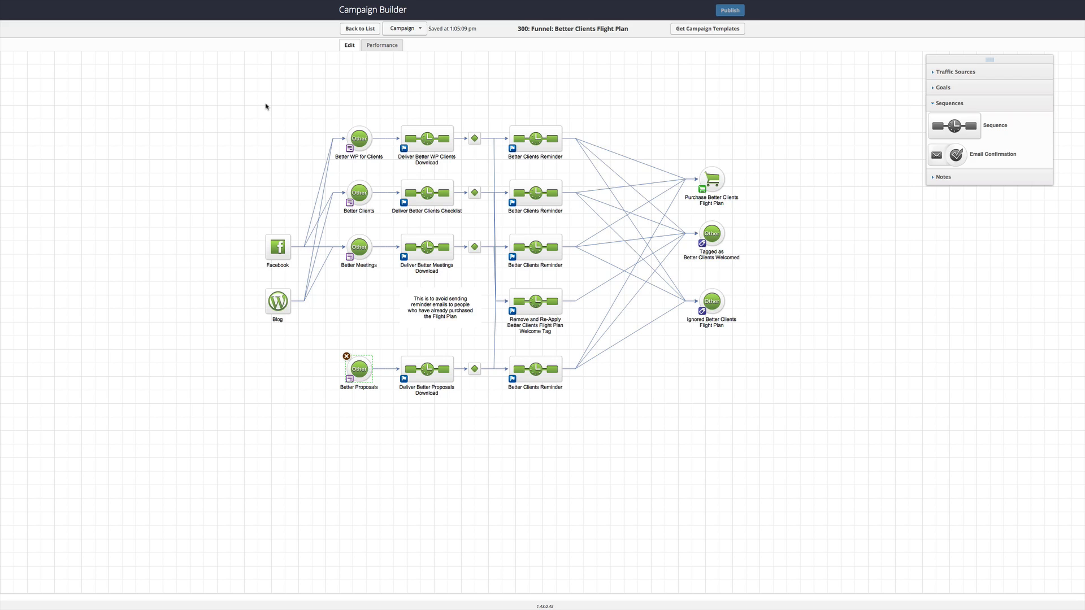
Switch to ClickFunnels and replace the web form code in the Optin page's email integration with the copied Infusionsoft HTML.
click(238, 19)
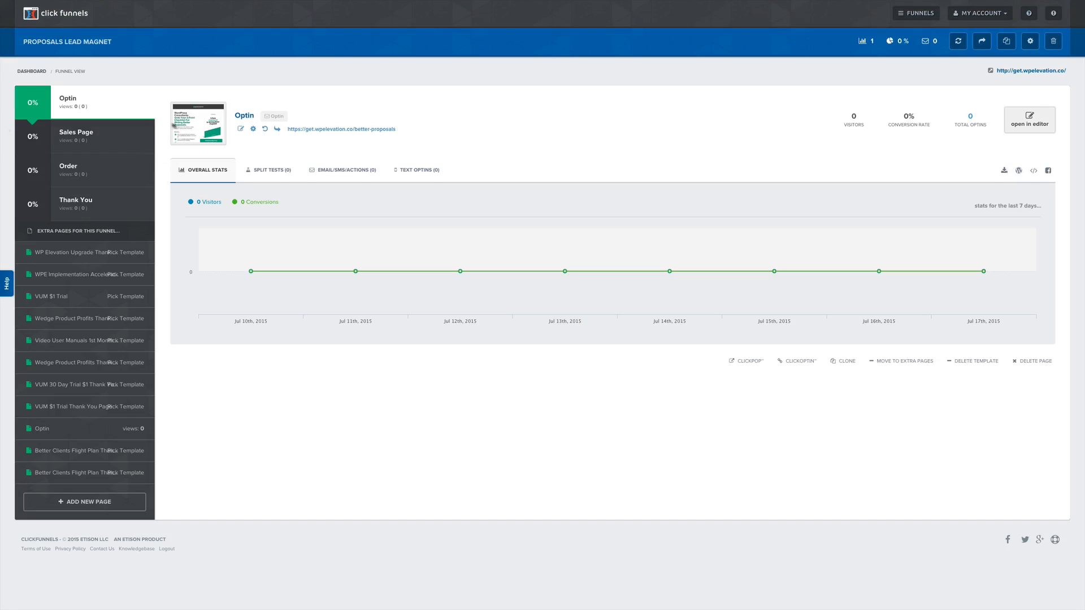
click(1033, 127)
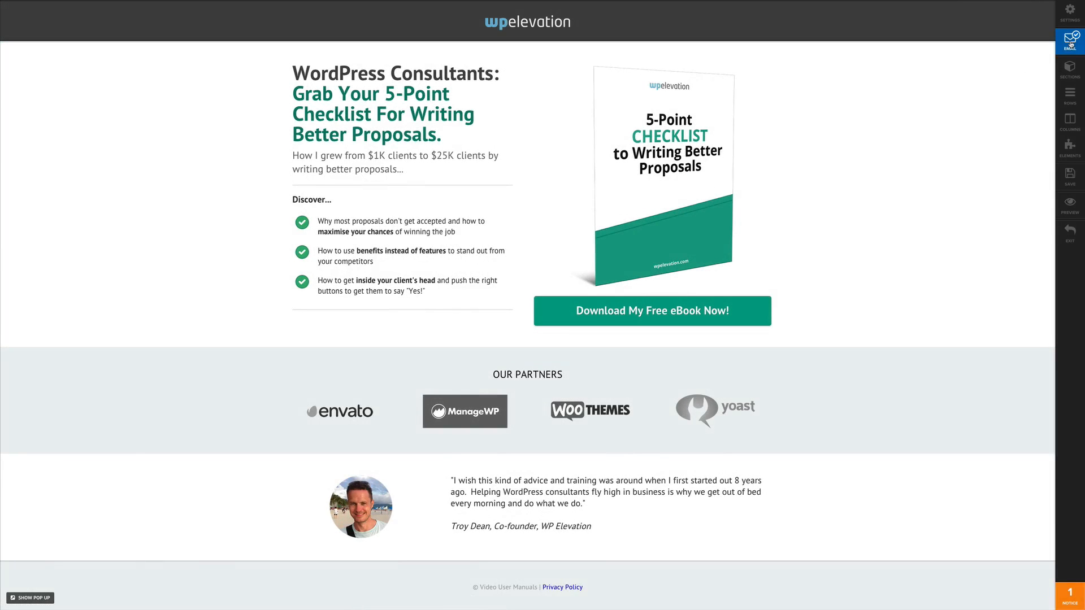
click(1070, 42)
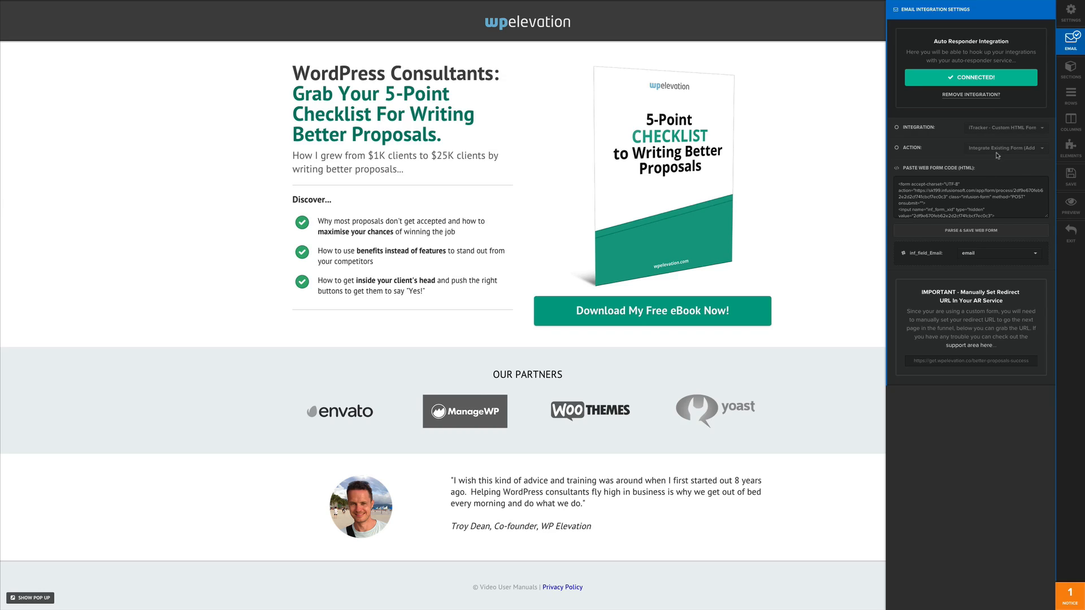
click(957, 201)
key(ctrl+a)
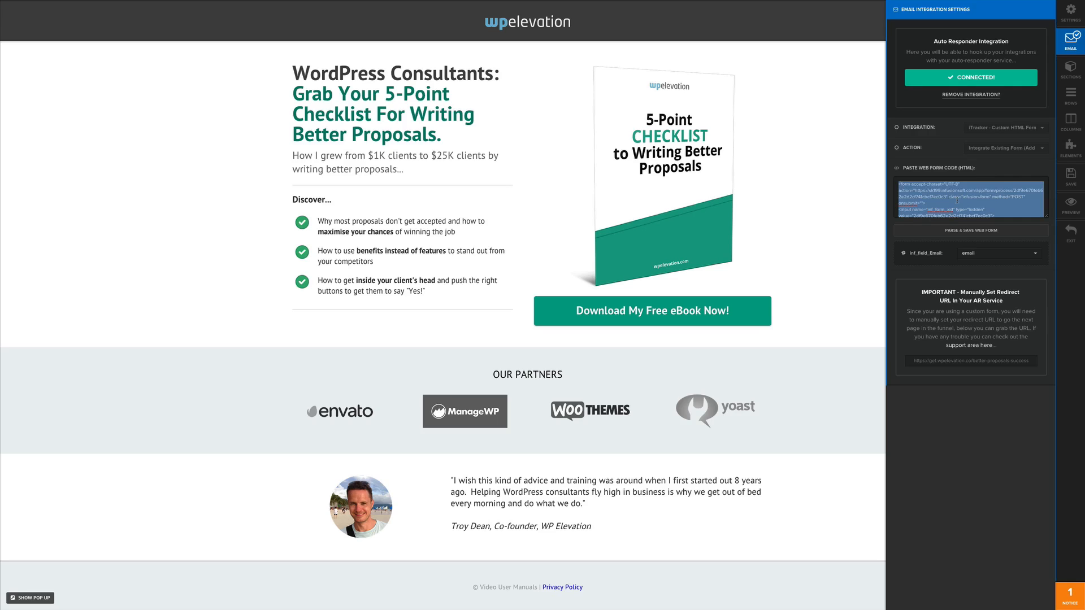
key(BackSpace)
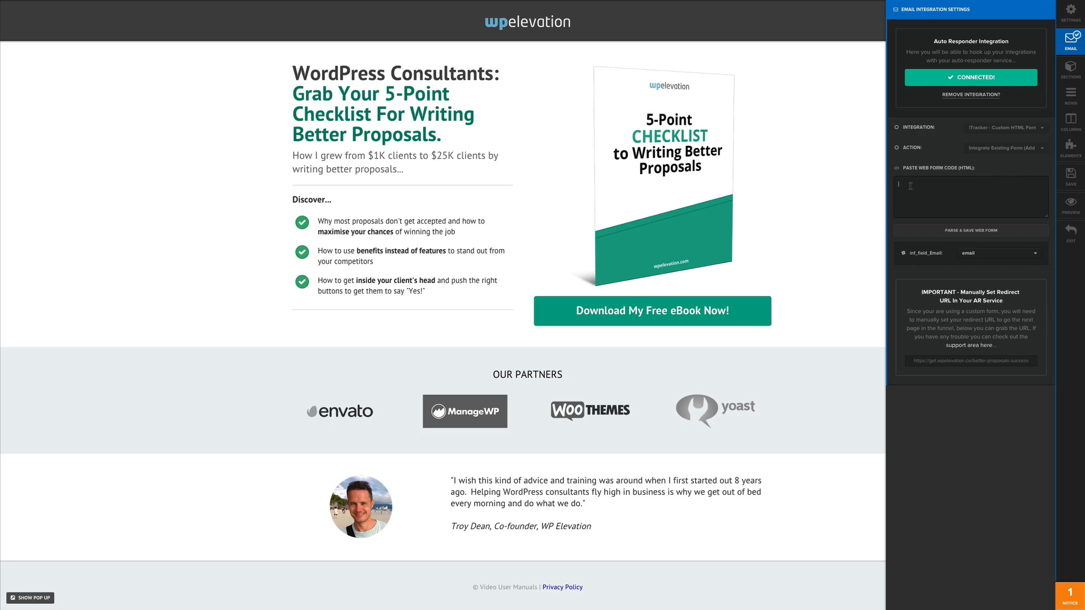
key(ctrl+v)
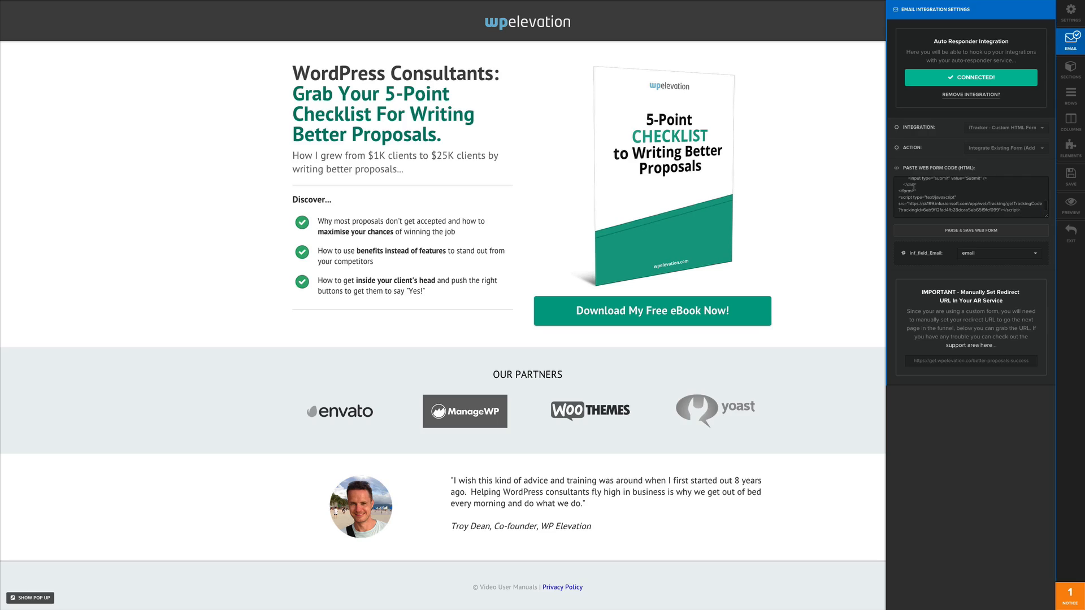
Parse and save the web form code, map inf_field_Email to email, and save the Optin page.
click(974, 254)
click(979, 281)
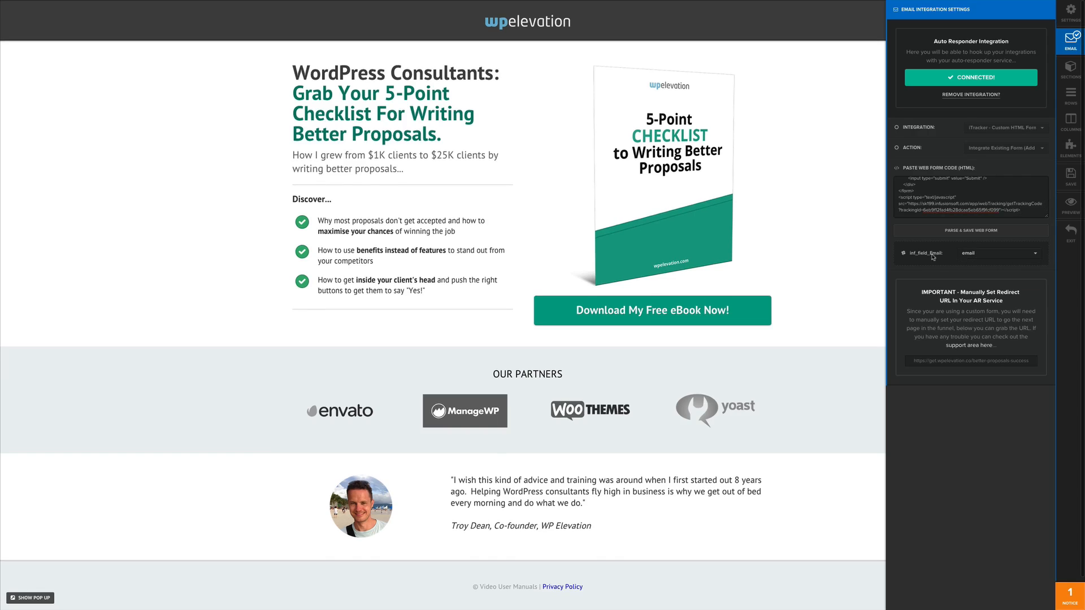
click(971, 232)
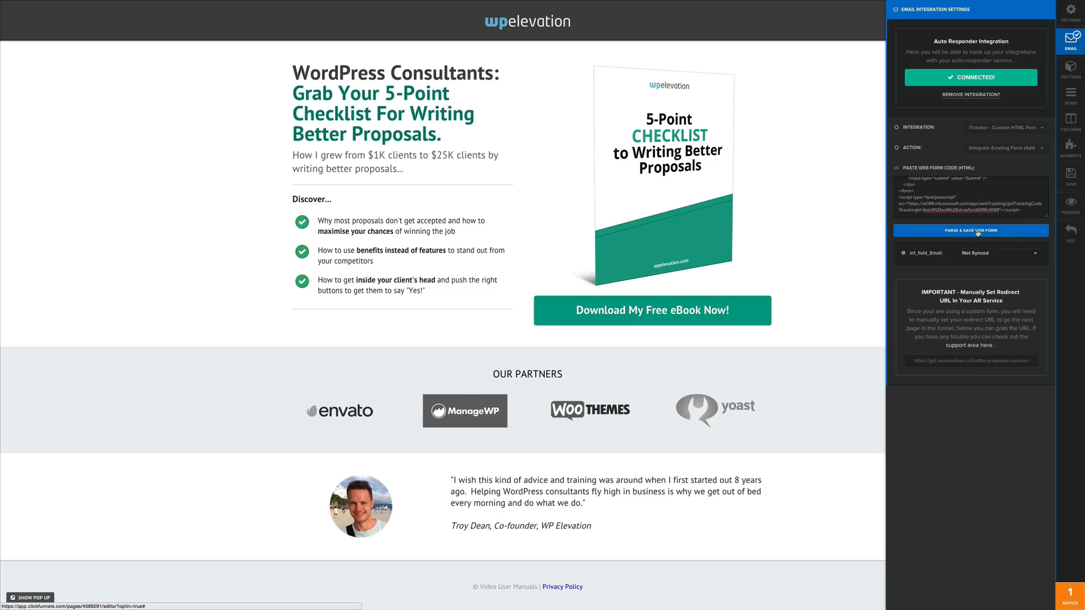
click(966, 254)
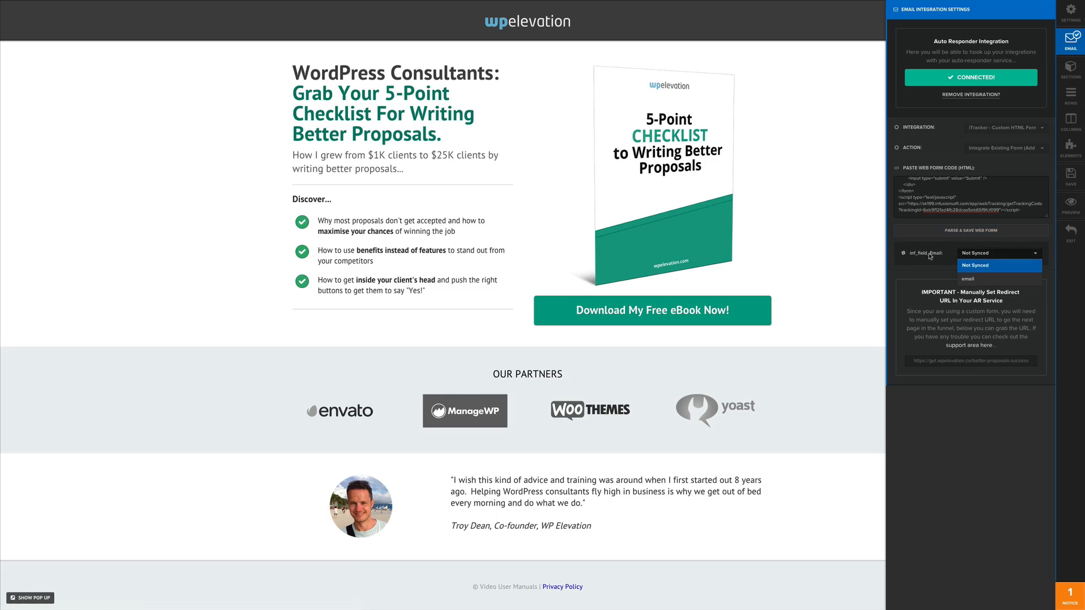
click(975, 279)
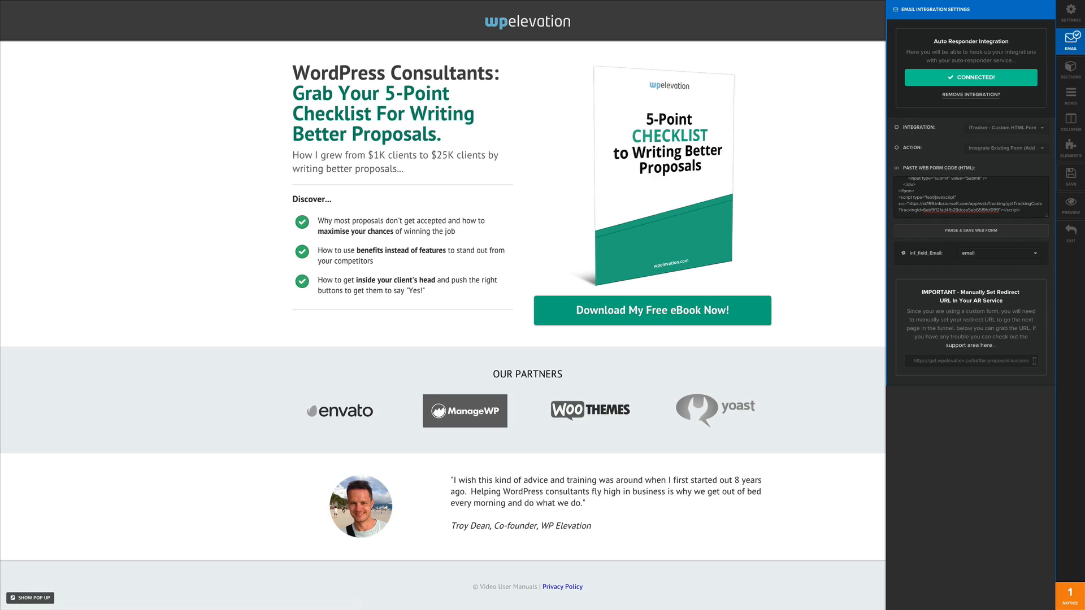
click(1073, 177)
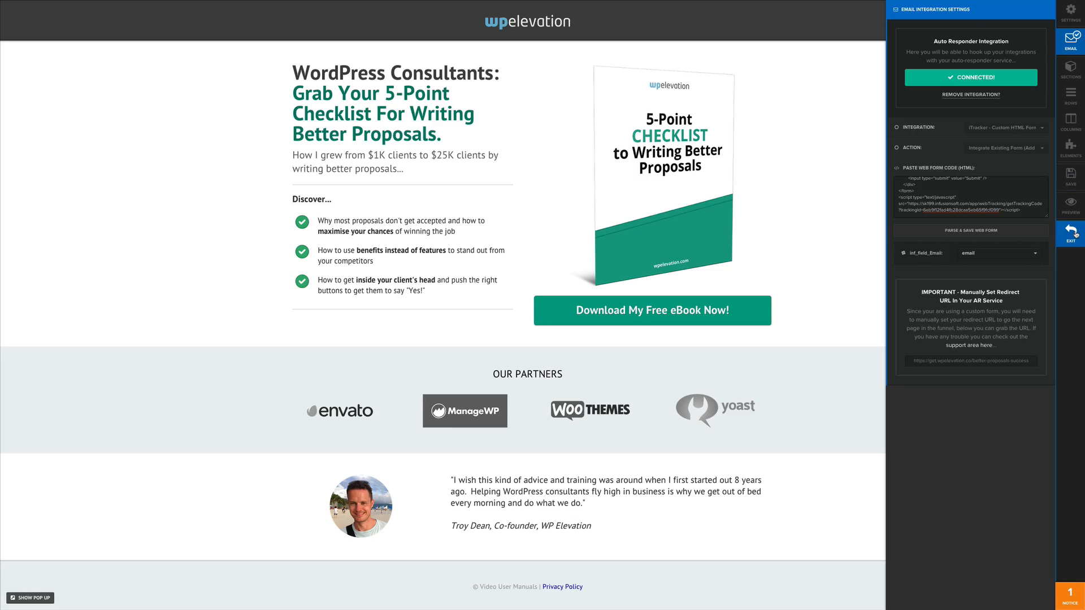
Review the Optin page's footer tracking script for the lead source, save the page and exit the editor.
click(1076, 234)
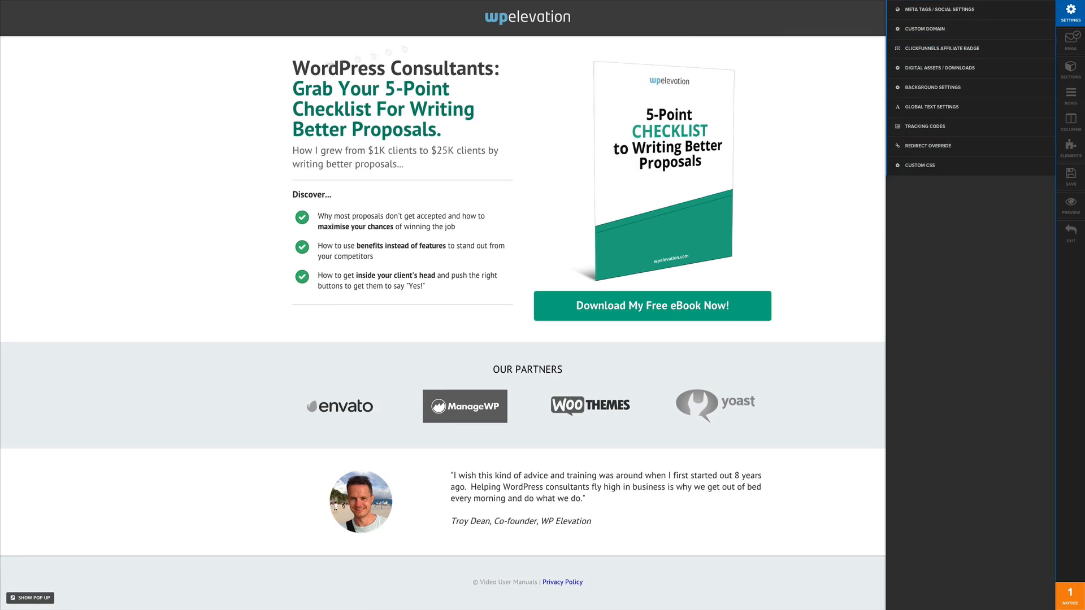
click(938, 126)
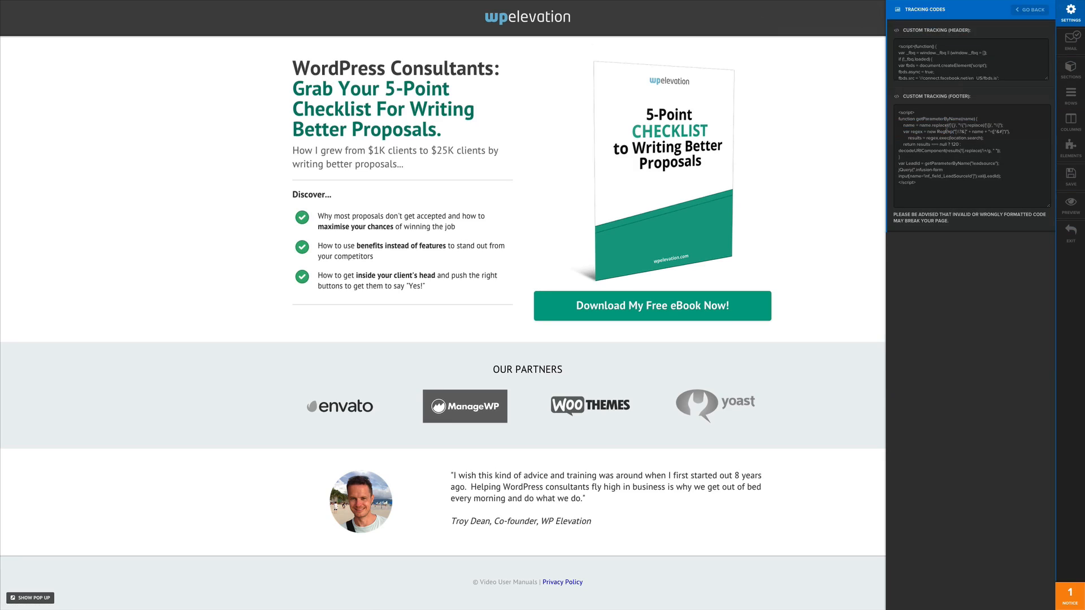
drag(924, 183, 890, 113)
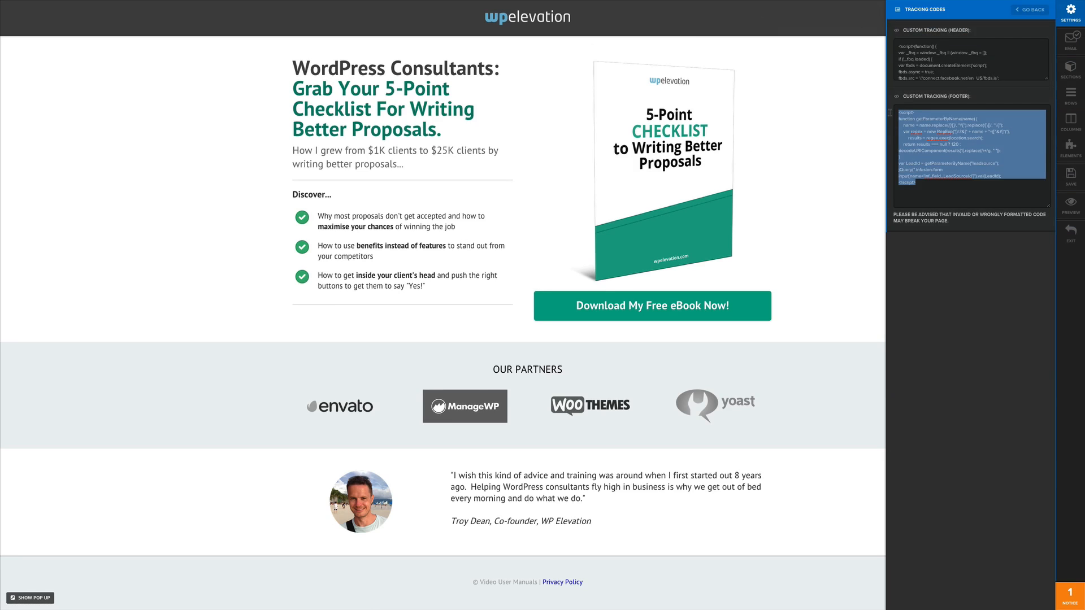
click(925, 183)
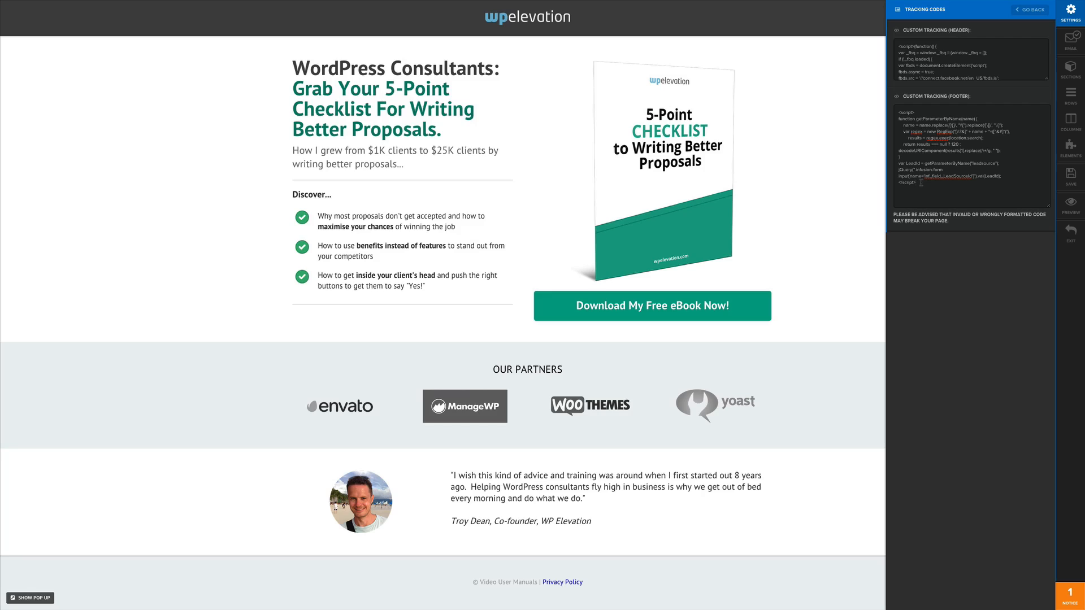
key(ctrl+a)
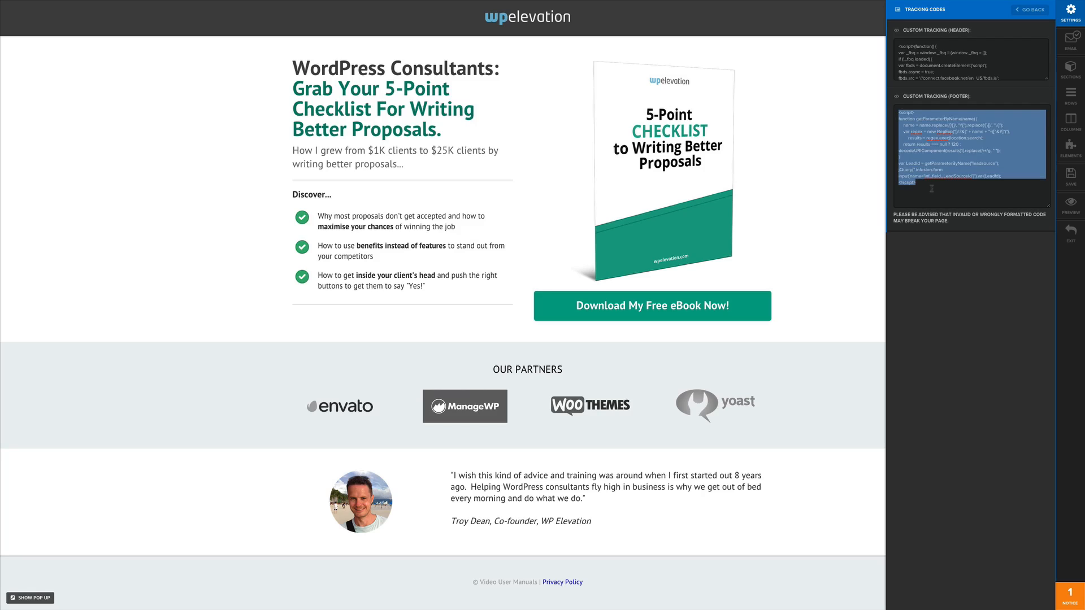
click(925, 183)
click(1071, 175)
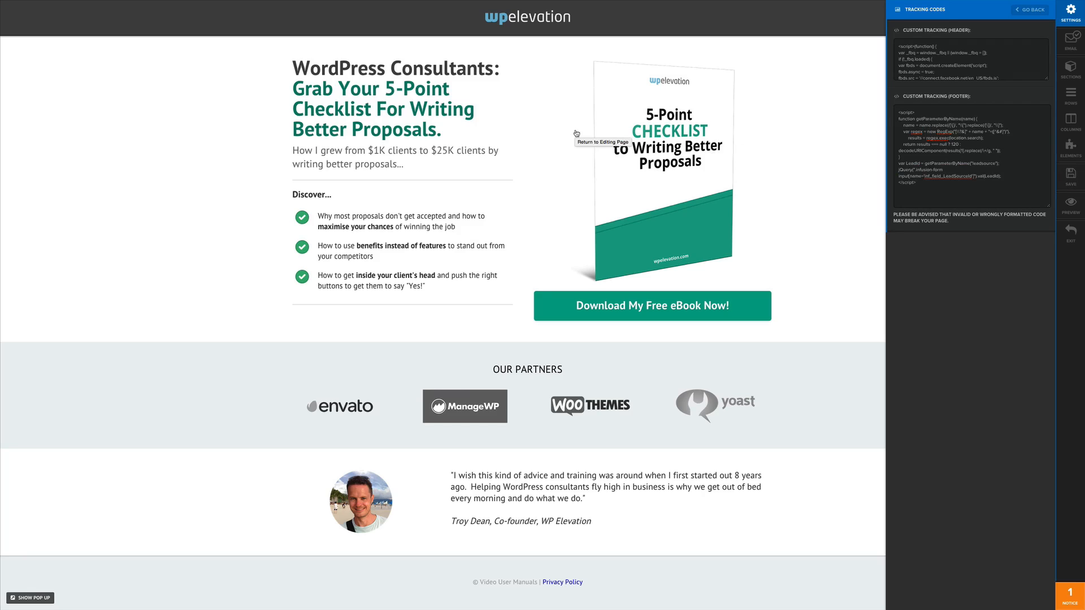
click(1071, 233)
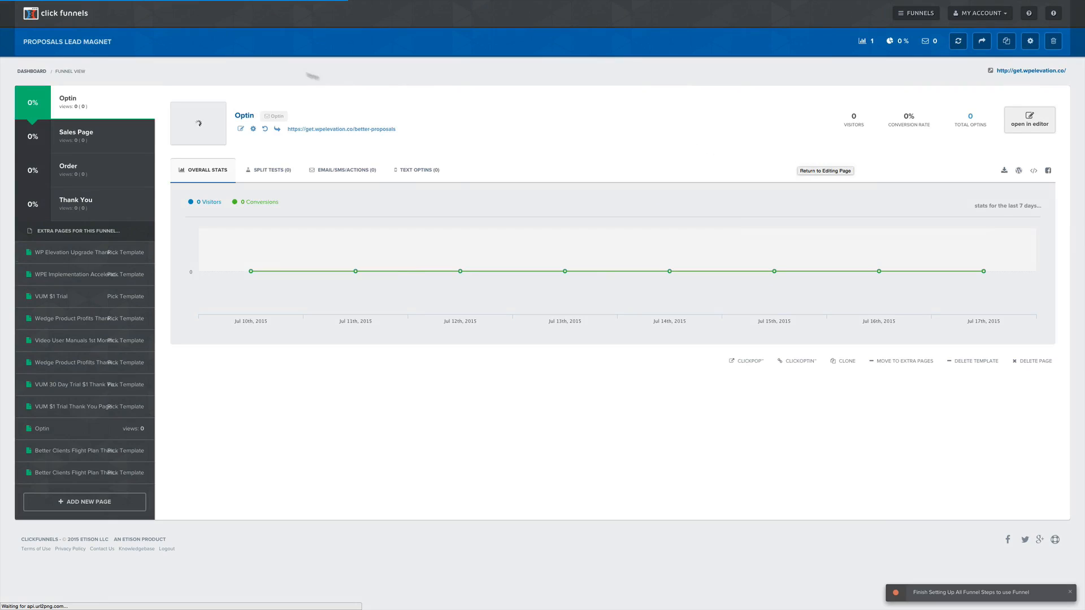
Open the live better-proposals Optin page, request the free eBook, enter a new test e-mail address in the popup form and submit it.
click(278, 129)
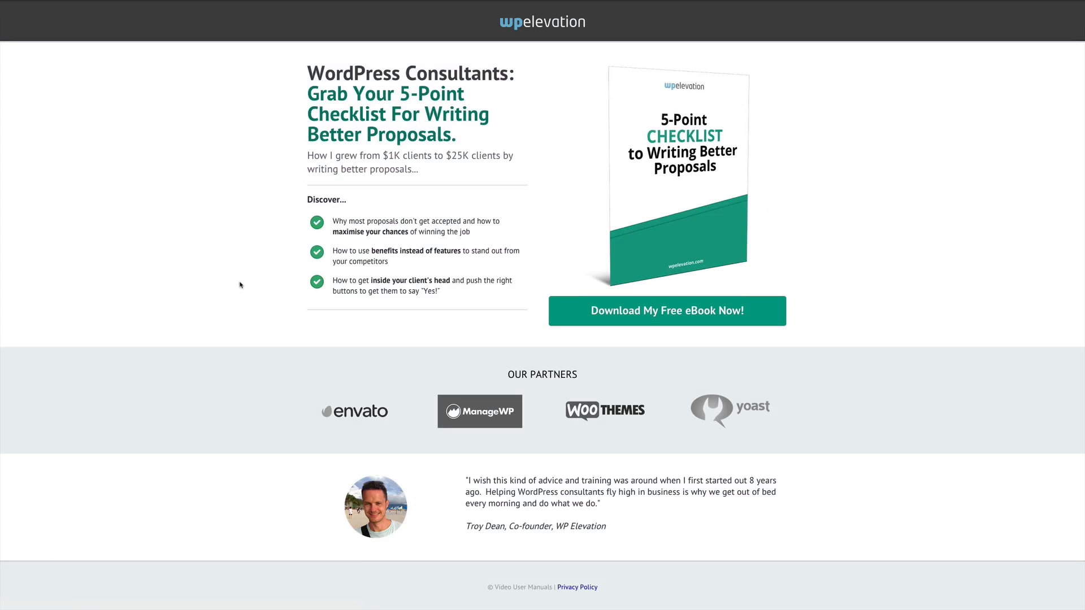
click(694, 318)
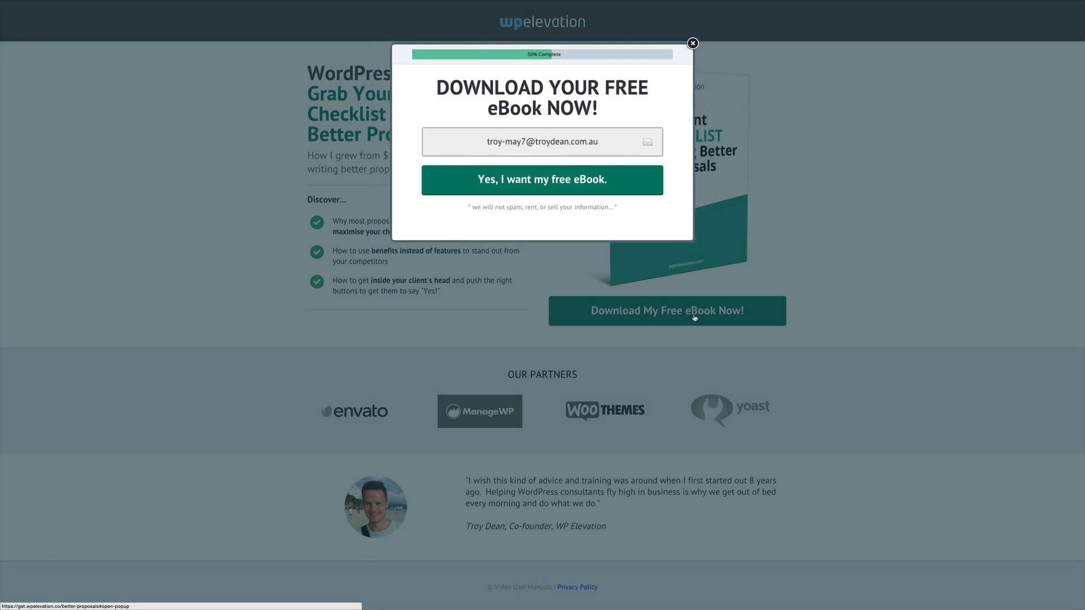
click(524, 142)
key(BackSpace)
key(BackSpace)
key(BackSpace)
key(BackSpace)
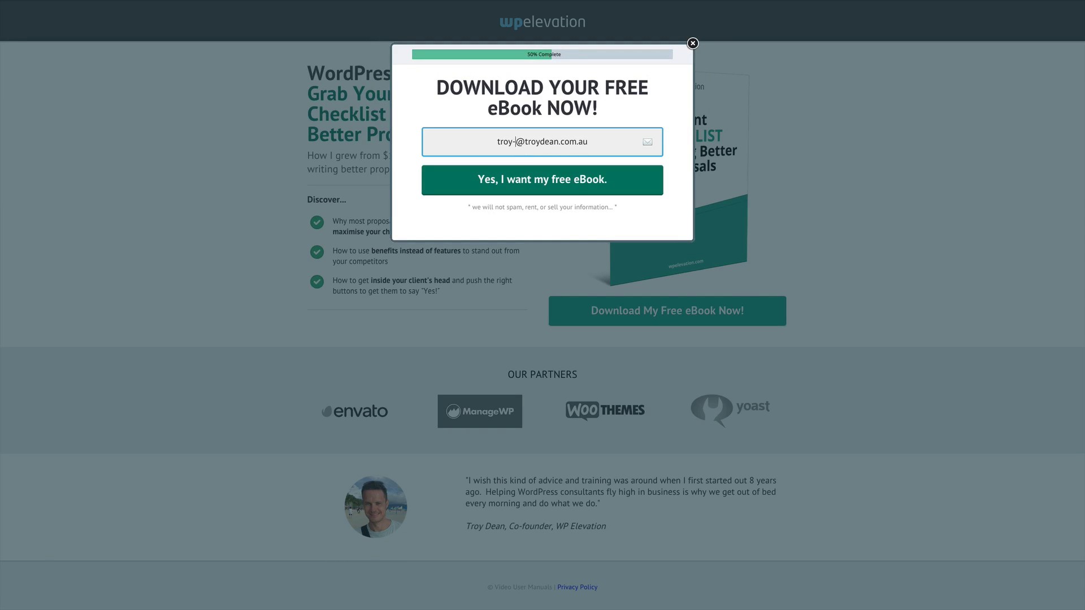
text(july17)
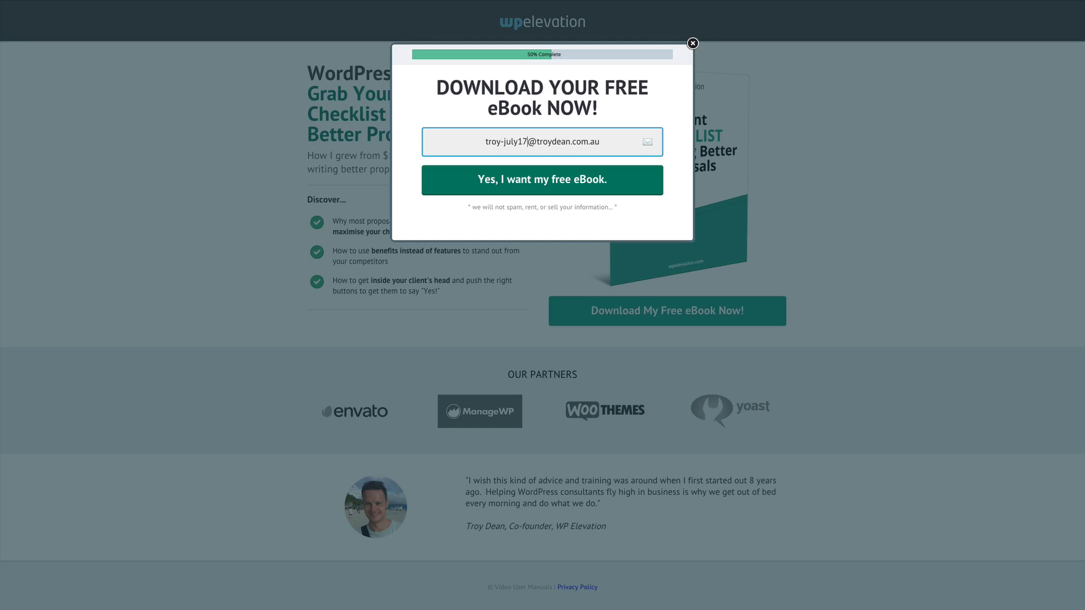
triple_click(526, 143)
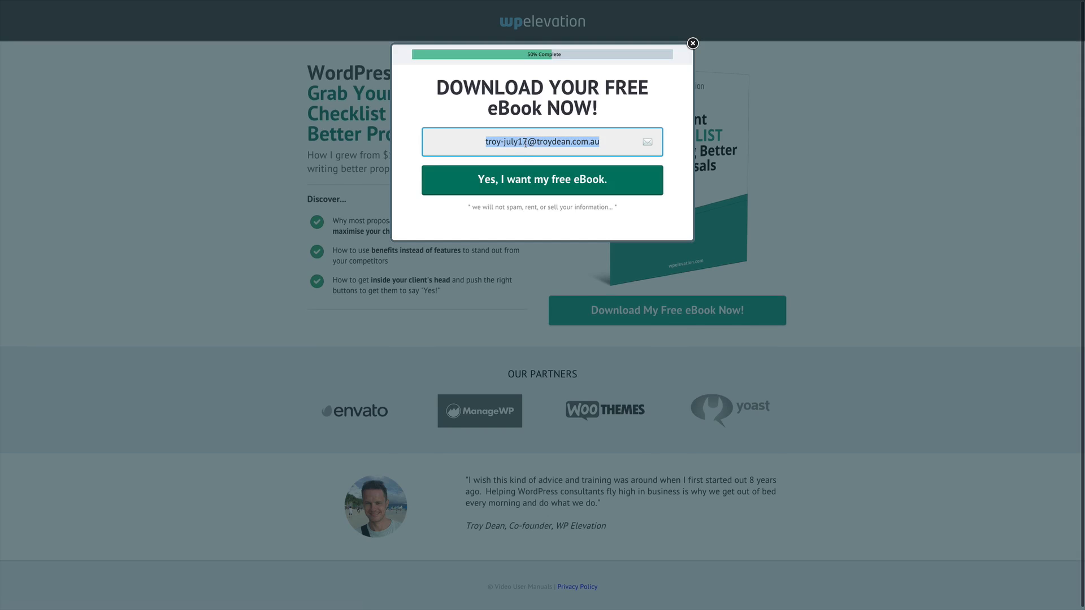
click(526, 178)
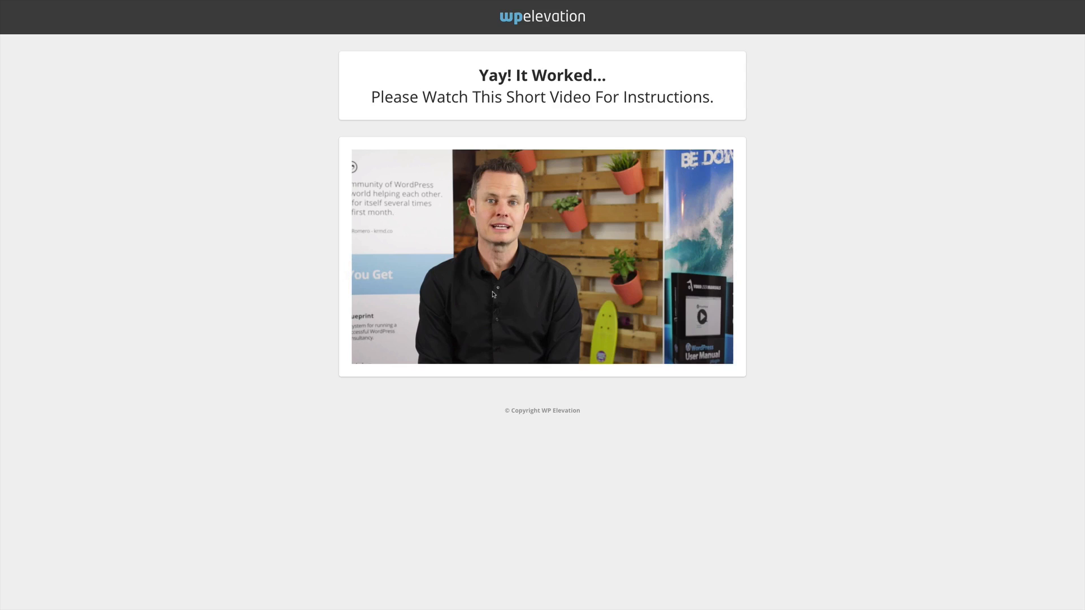
Switch to Infusionsoft's contact record for the test opt-in and check its e-mail, lead source and tags.
mouse_move(474, 2)
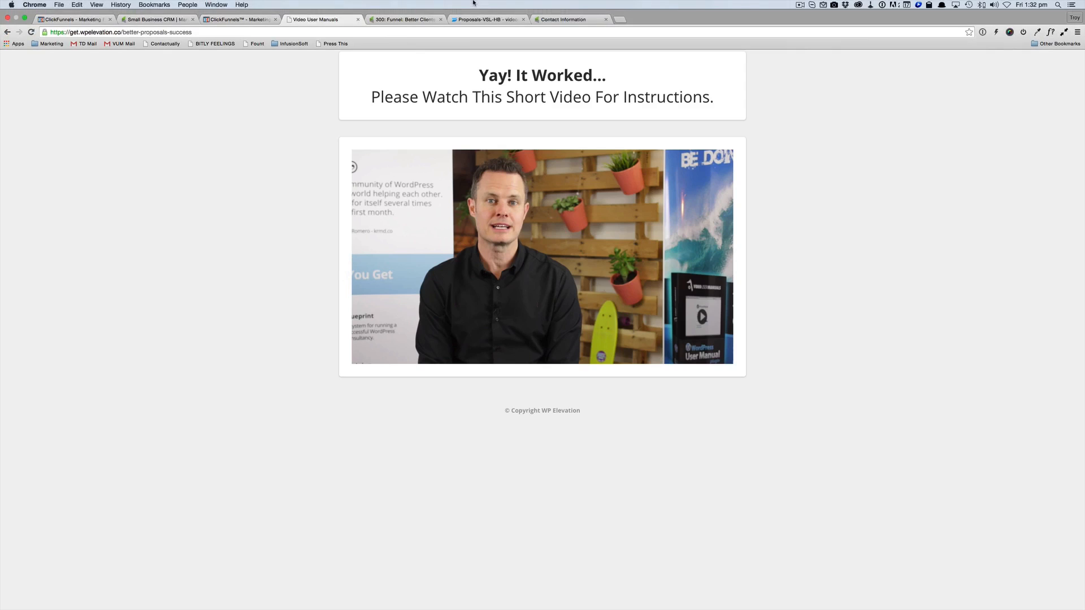
click(573, 20)
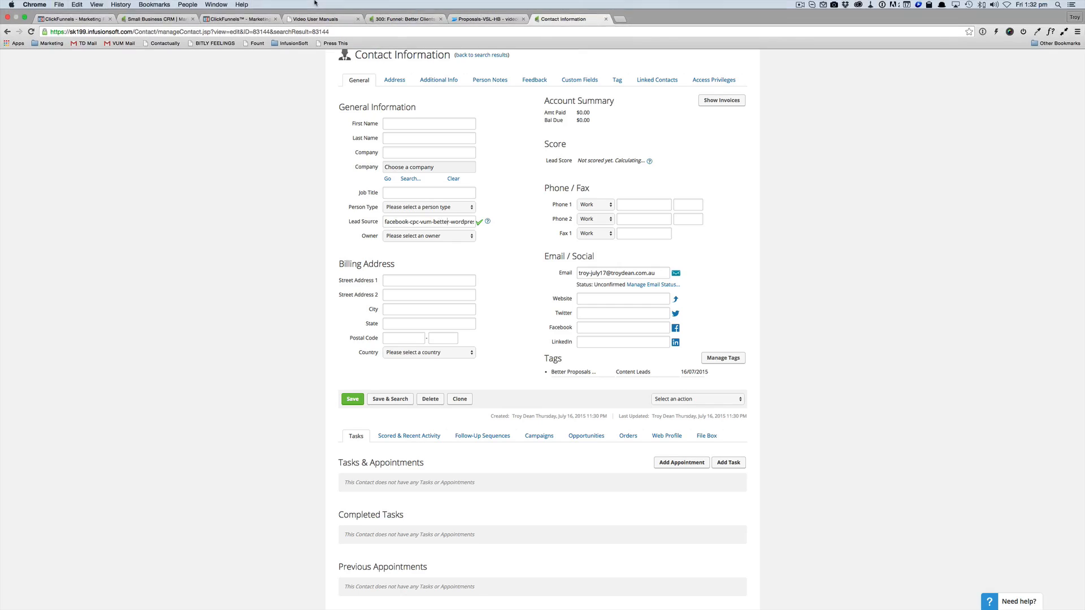
Return to the Better Clients Flight Plan campaign and connect the Facebook and Blog traffic sources to the Better Proposals web form goal.
click(406, 19)
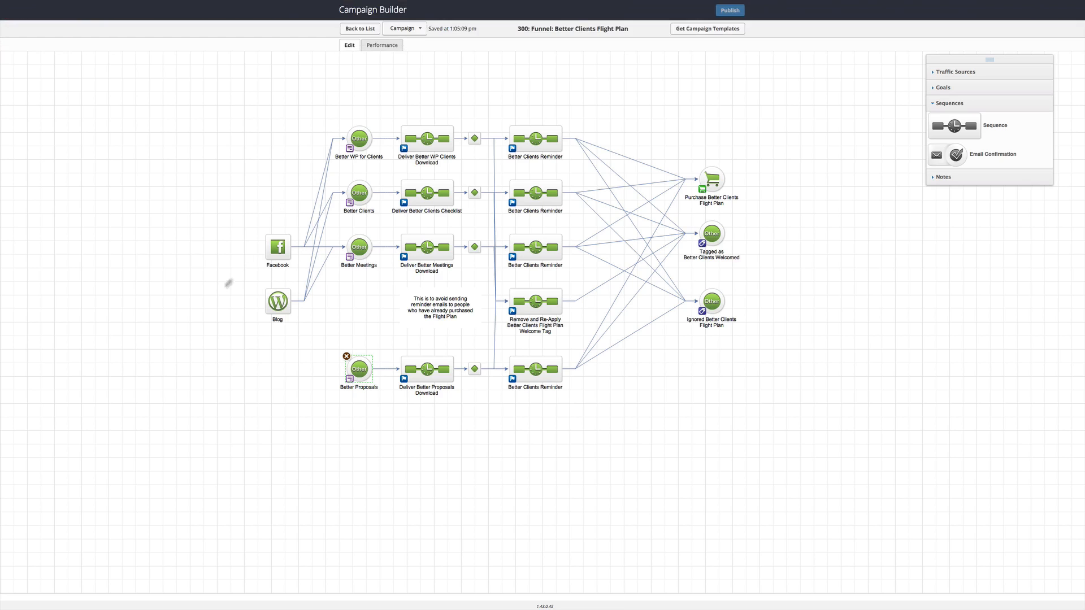
click(293, 250)
drag(292, 251, 351, 366)
click(291, 304)
drag(292, 303, 356, 376)
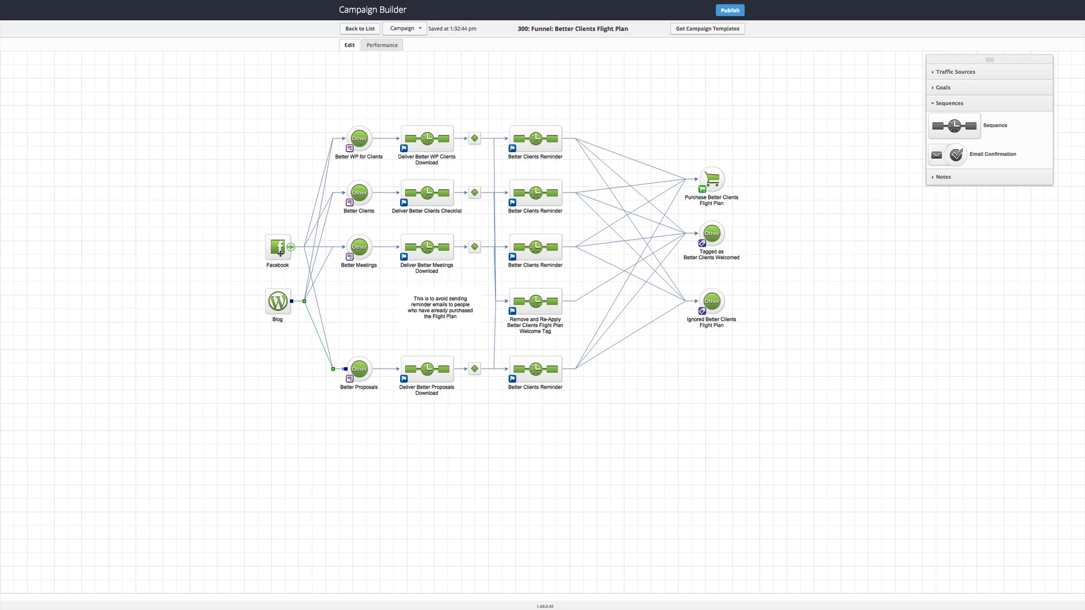
click(356, 420)
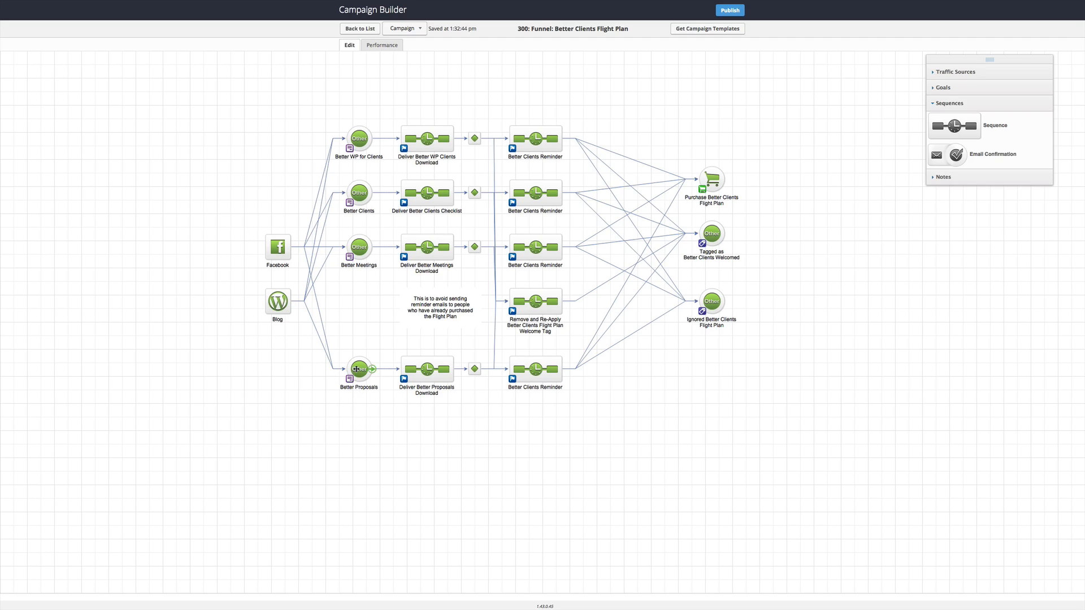